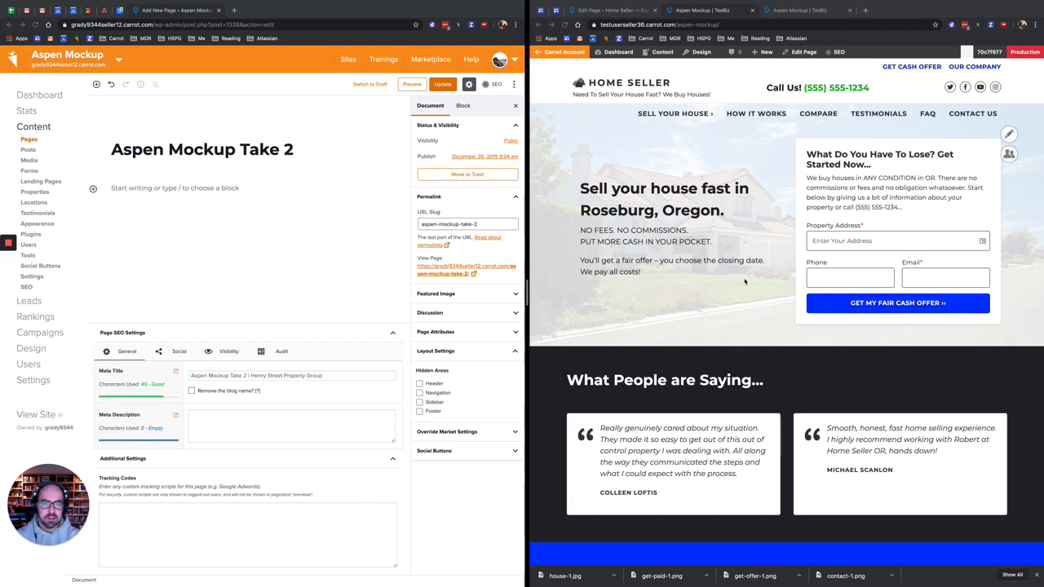
# Examine the reference Aspen Mockup page from the hero and testimonials through How It Works and the lower form section
pyautogui.scroll(-4, 744, 281)
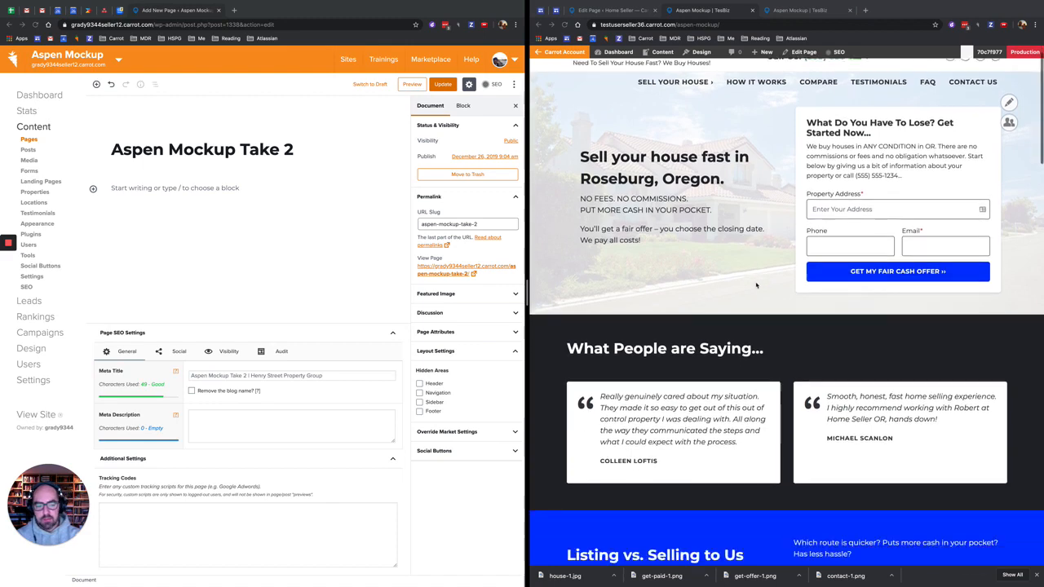
pyautogui.scroll(6, 759, 289)
pyautogui.scroll(-4, 791, 300)
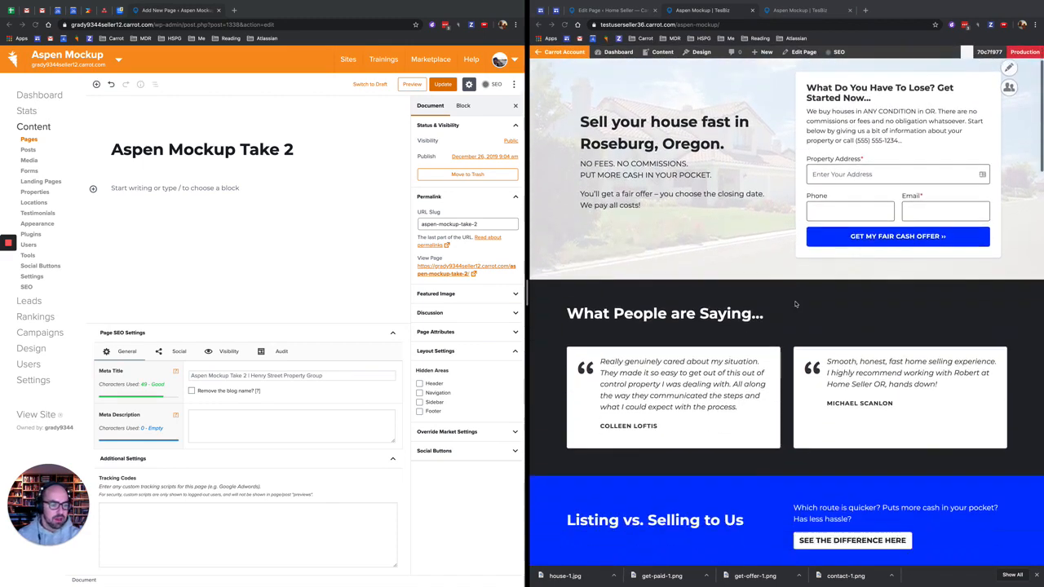
pyautogui.scroll(-5, 784, 310)
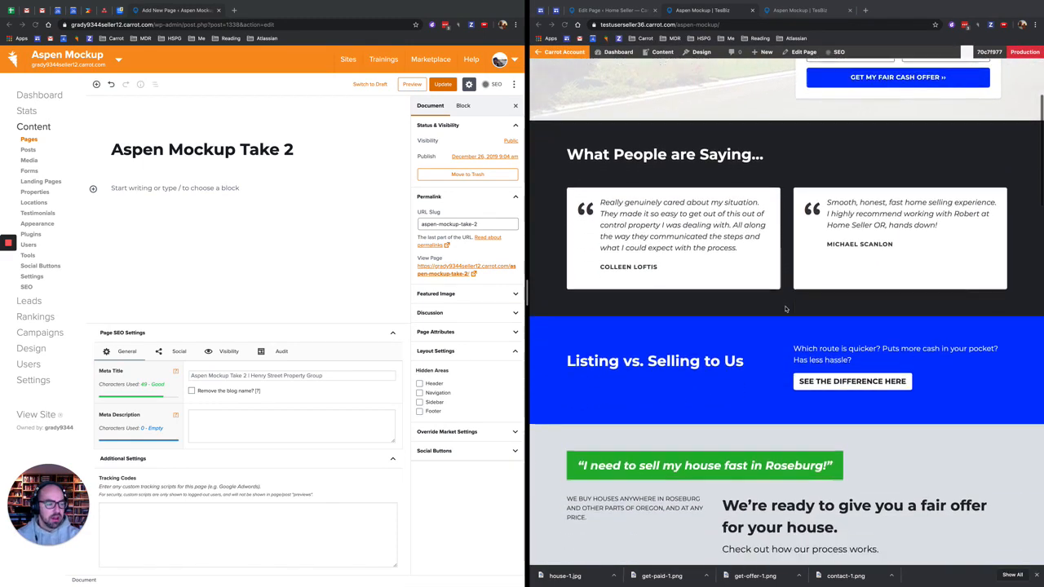
pyautogui.scroll(-3, 786, 309)
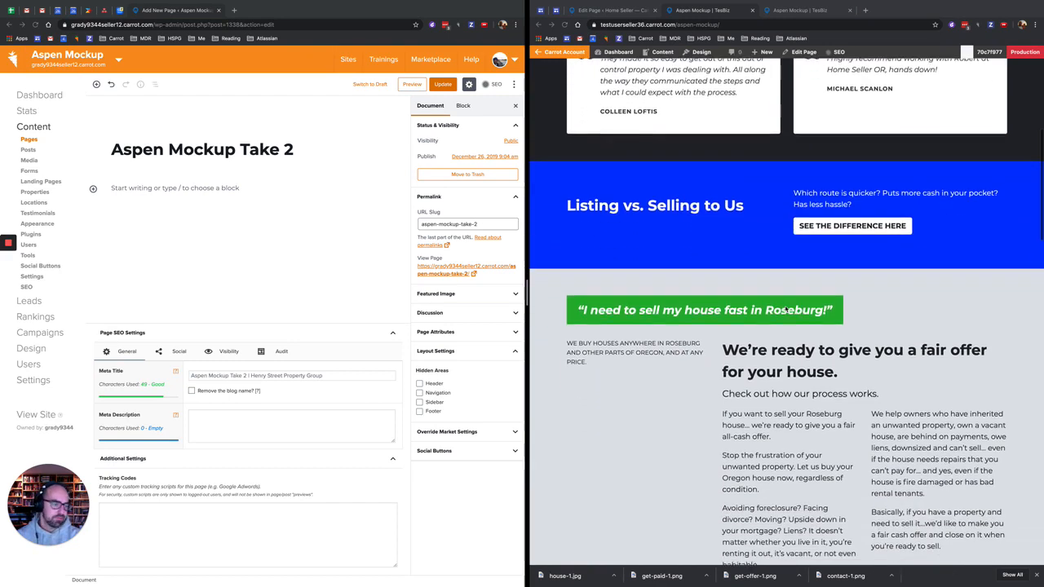
pyautogui.scroll(-4, 786, 310)
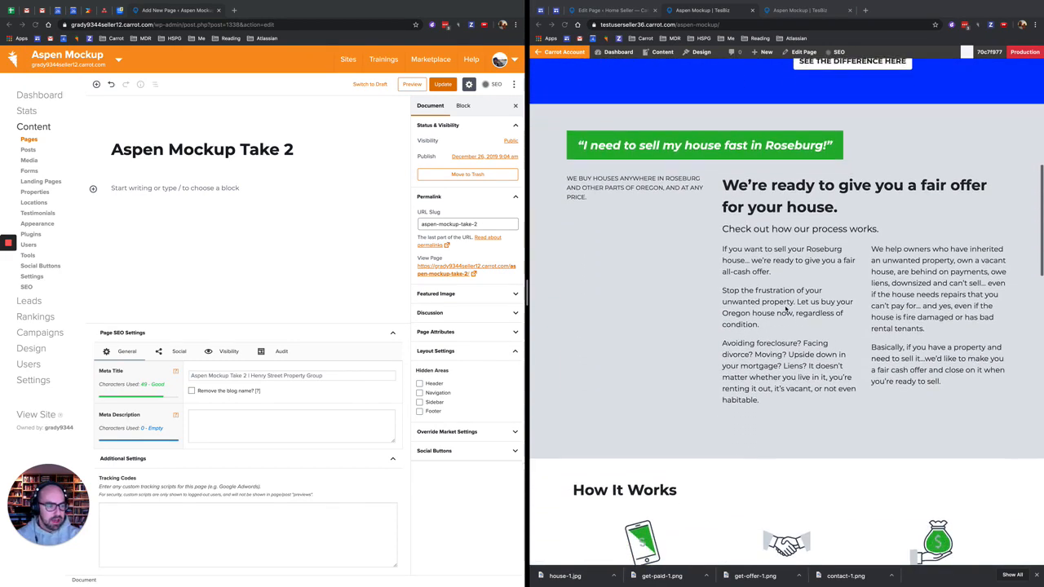
pyautogui.scroll(-6, 786, 308)
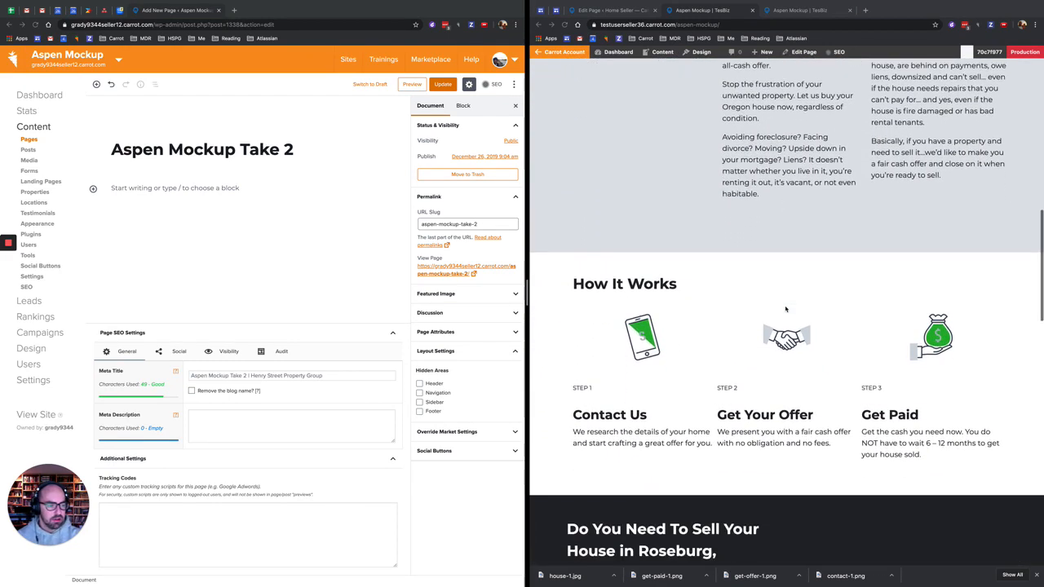
pyautogui.scroll(-7, 786, 308)
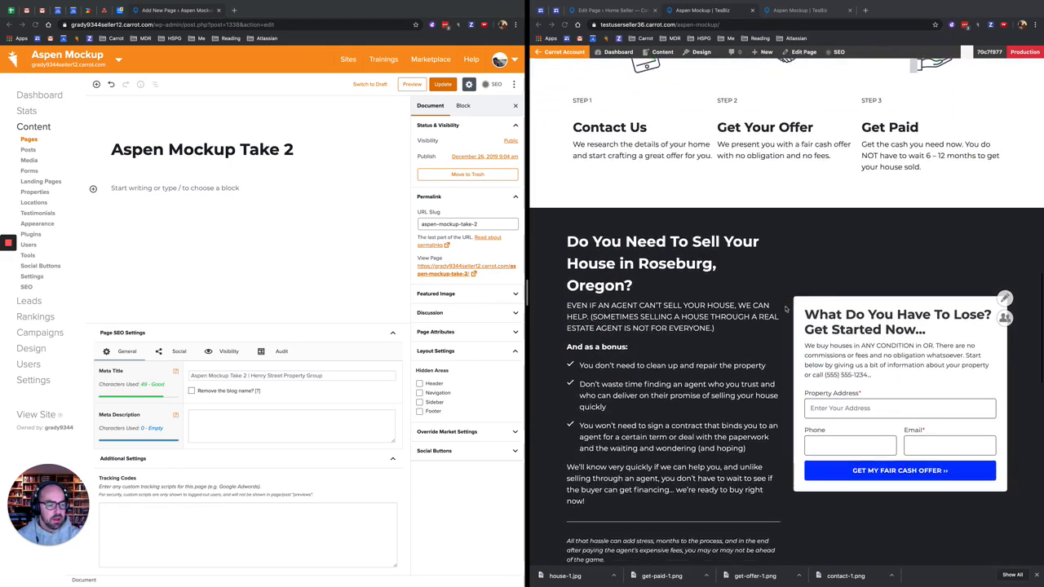
pyautogui.scroll(-7, 785, 308)
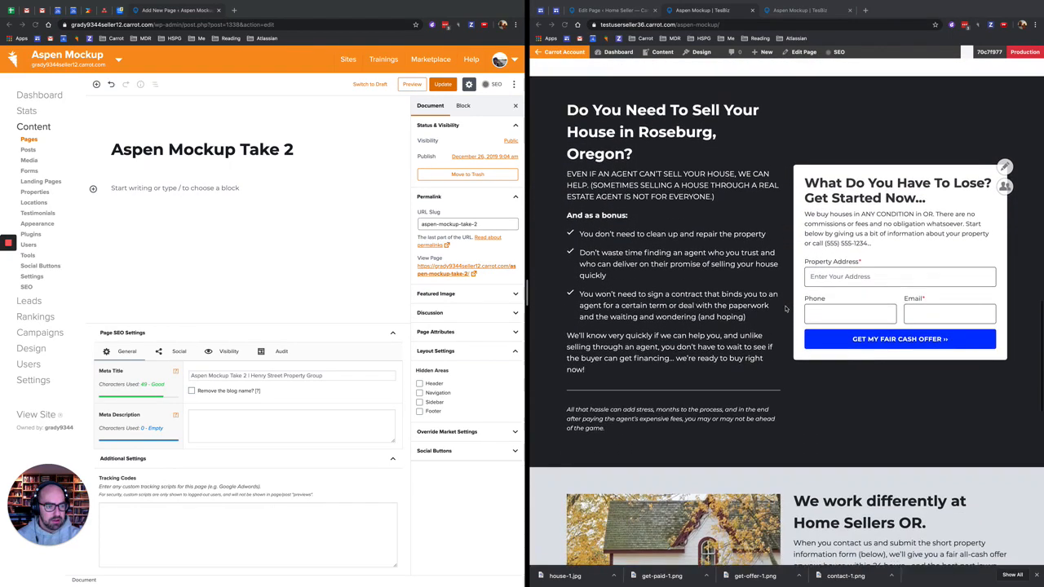
pyautogui.scroll(7, 785, 308)
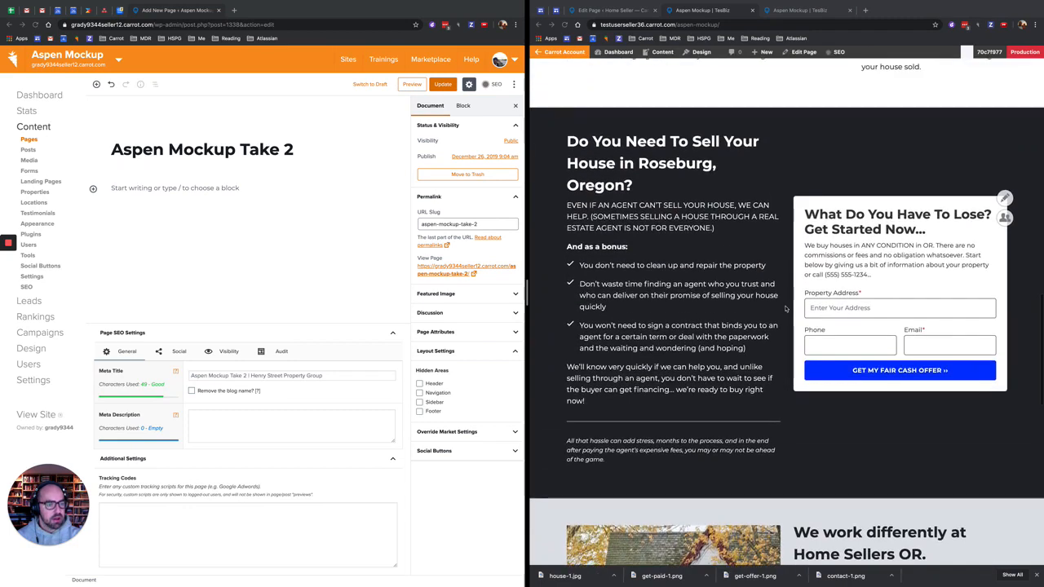
pyautogui.scroll(12, 785, 309)
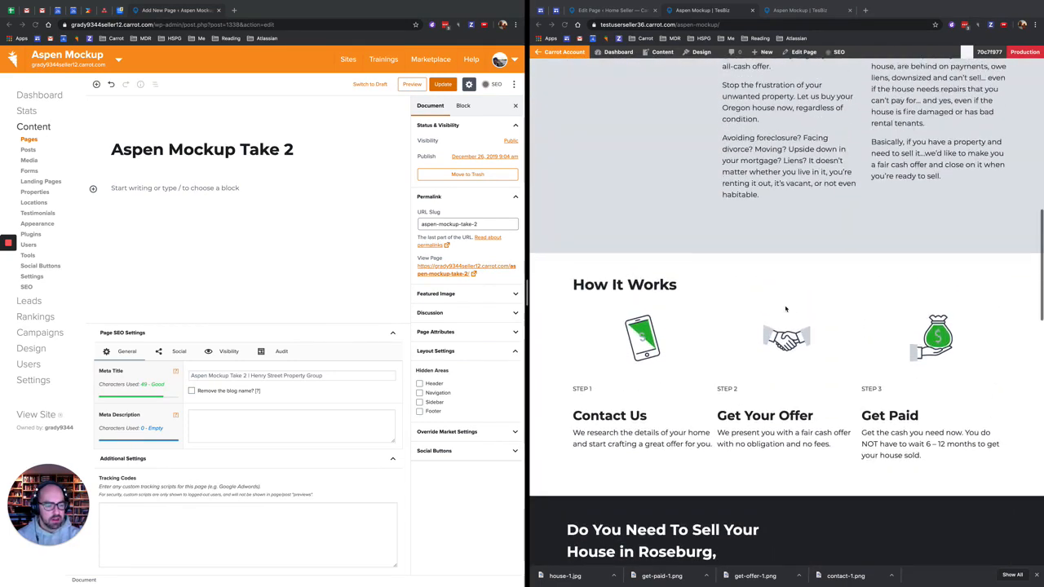
pyautogui.scroll(5, 786, 308)
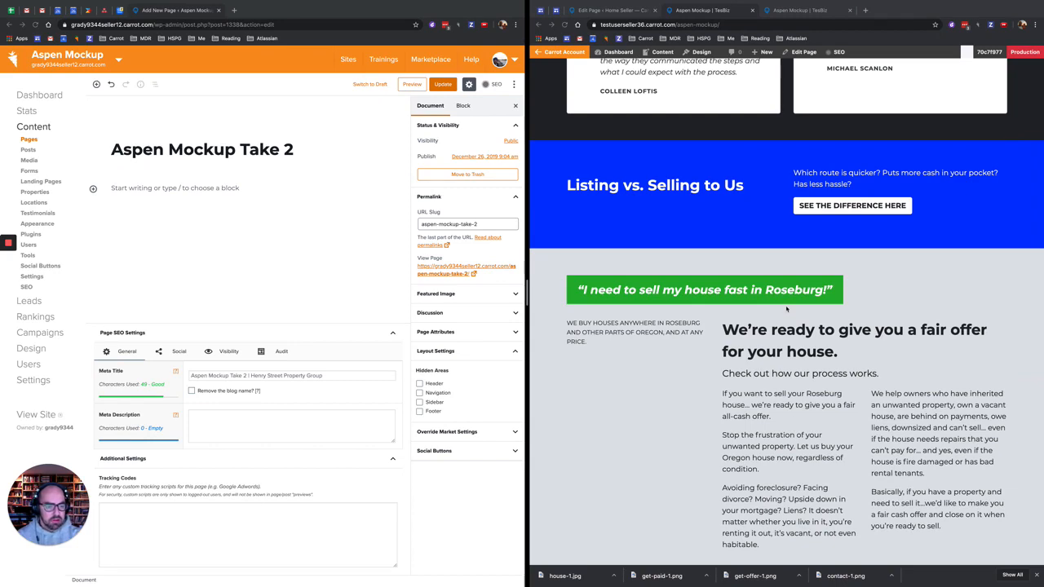
pyautogui.scroll(5, 787, 308)
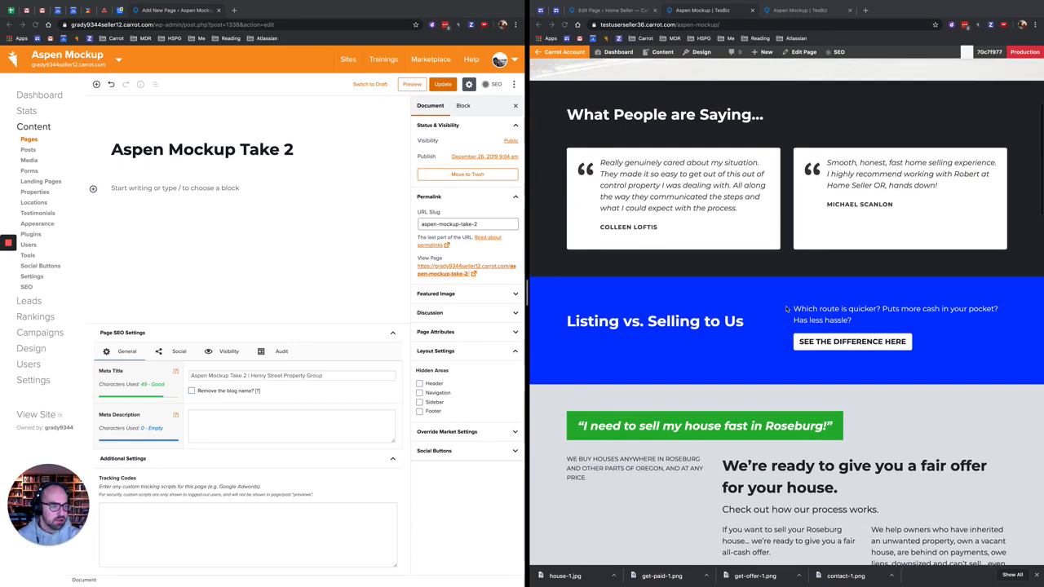
pyautogui.scroll(5, 786, 309)
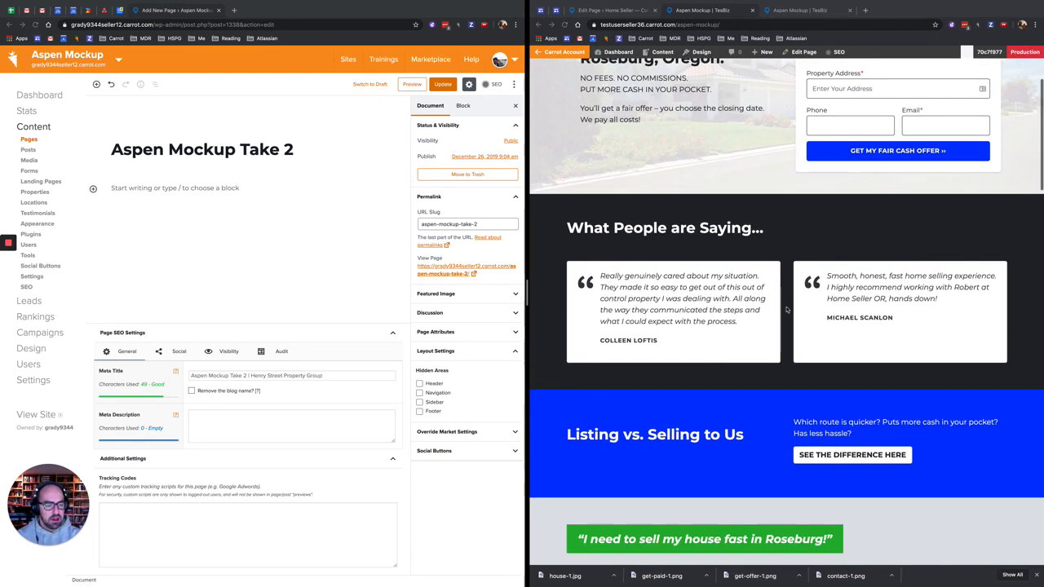
pyautogui.scroll(-5, 786, 309)
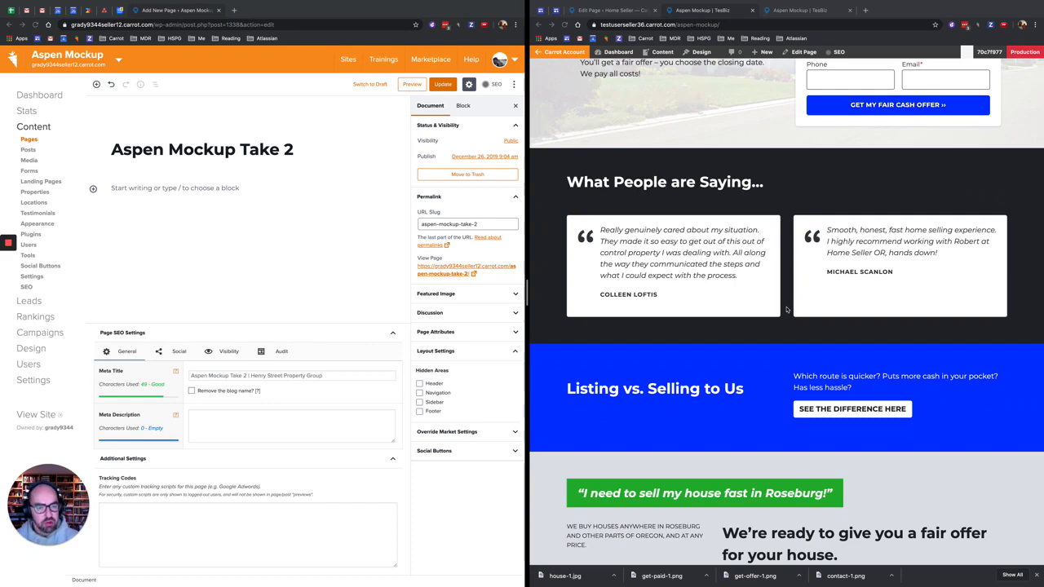
pyautogui.scroll(-3, 786, 310)
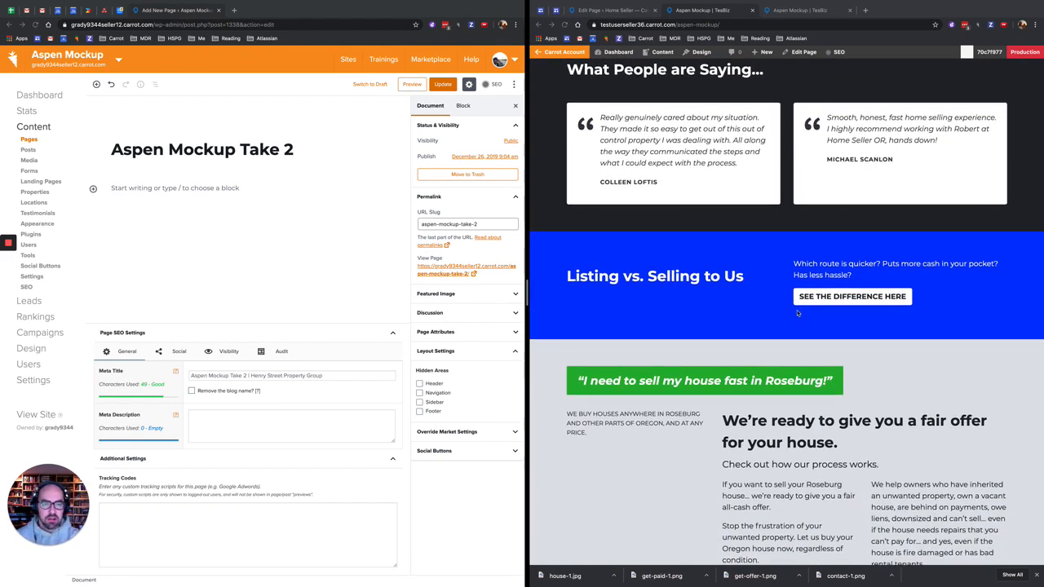
pyautogui.scroll(5, 798, 310)
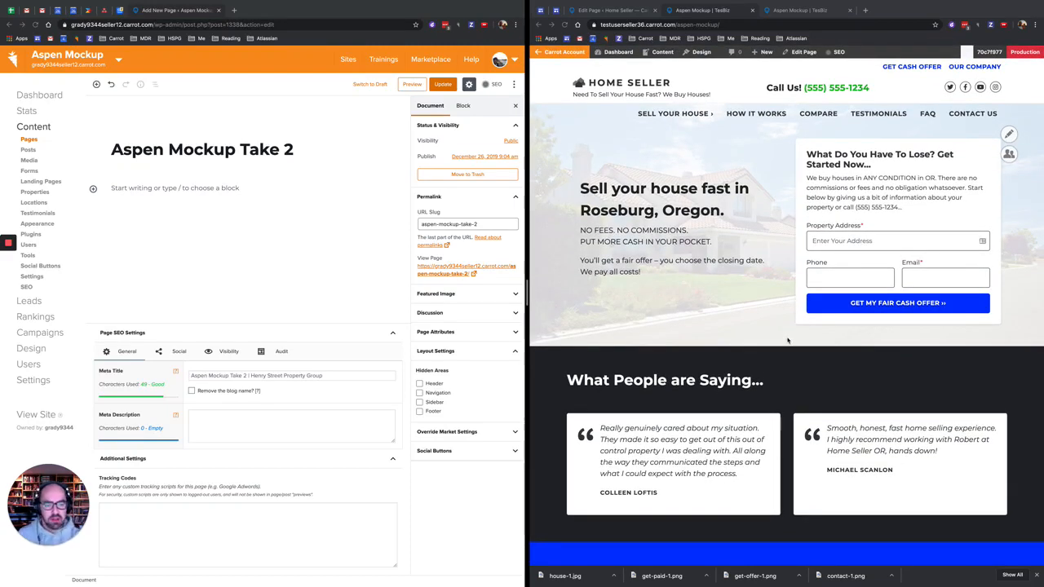
pyautogui.scroll(-3, 787, 340)
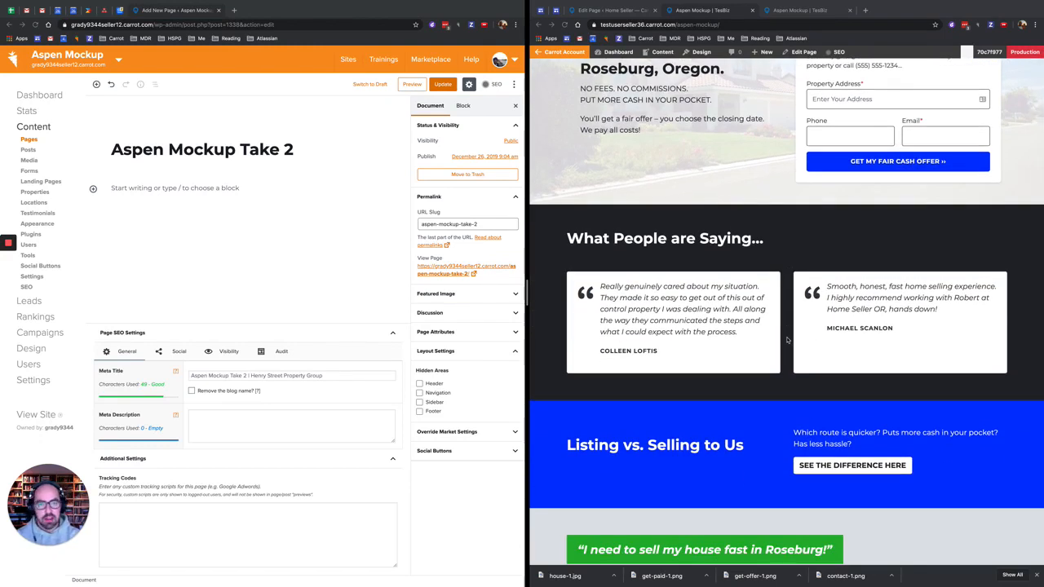
pyautogui.scroll(3, 787, 339)
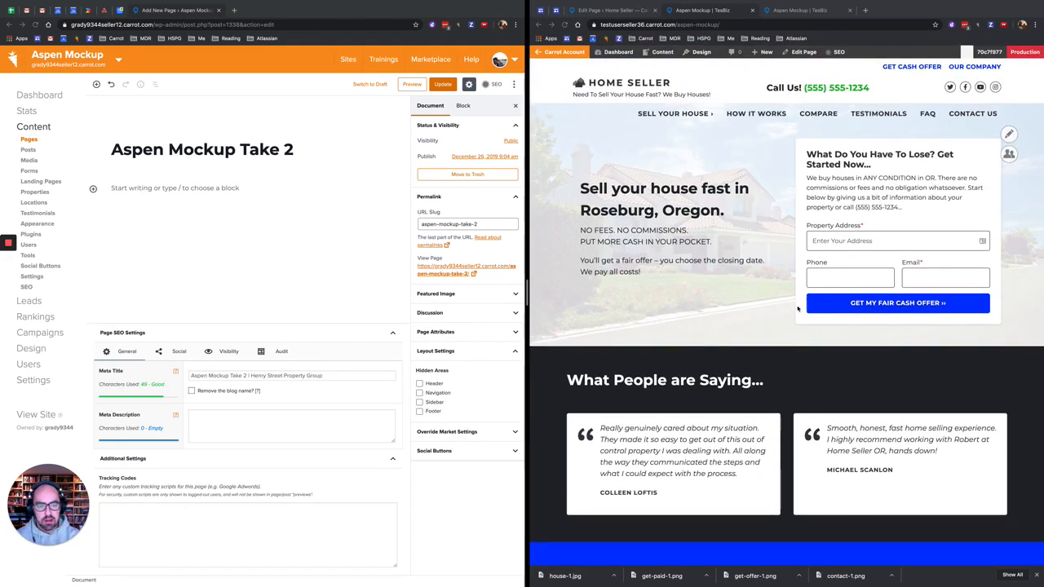
pyautogui.click(219, 176)
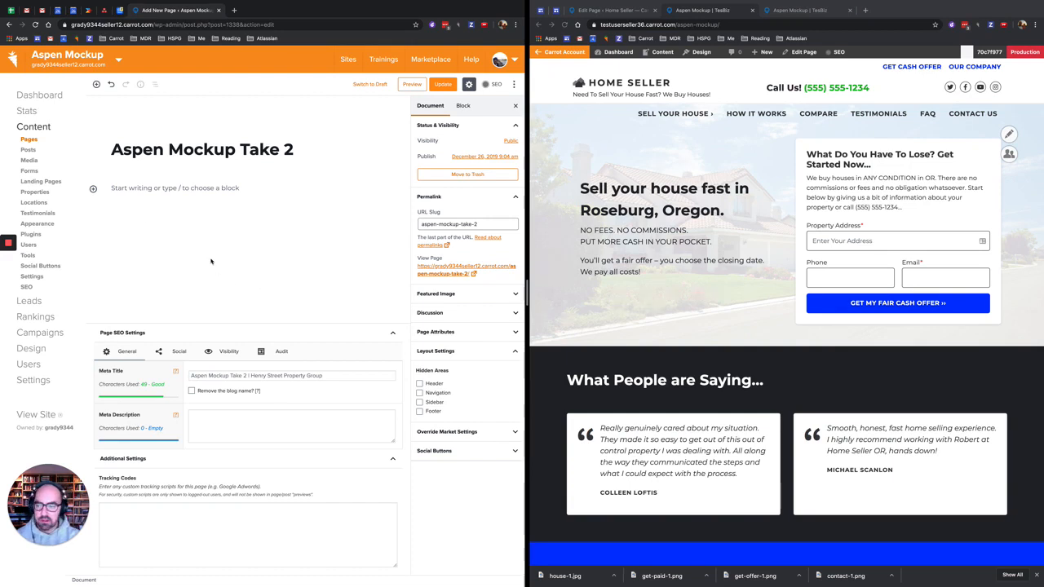
pyautogui.click(94, 190)
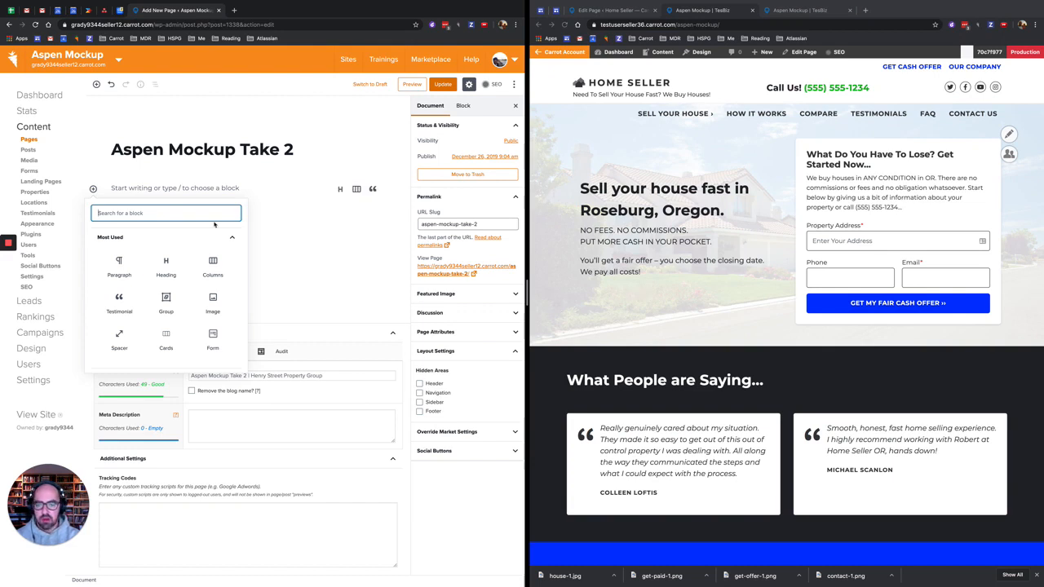
pyautogui.click(274, 216)
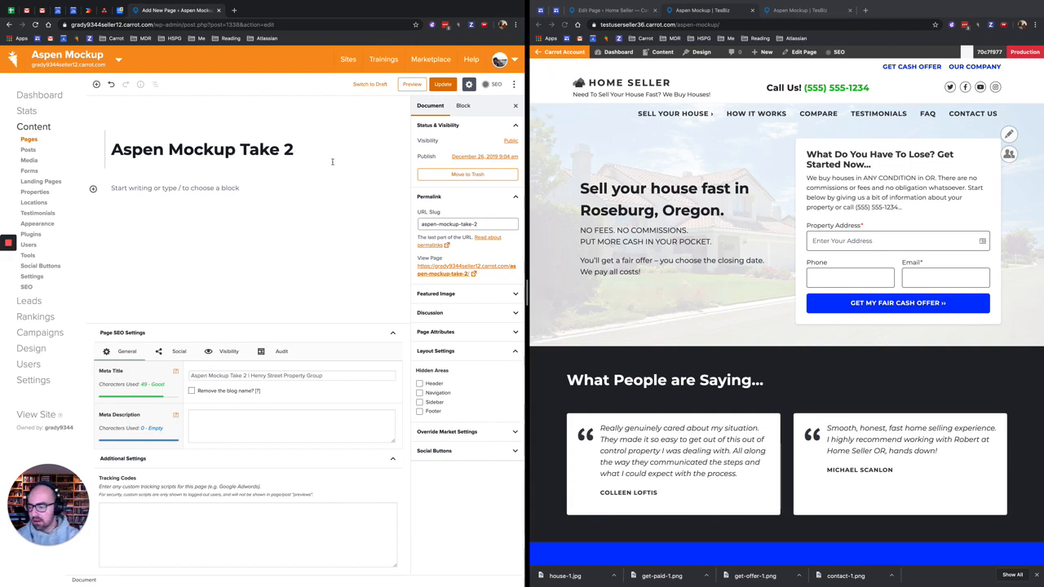
# Insert a Hero block at the start of the empty Aspen Mockup Take 2 page
pyautogui.click(94, 190)
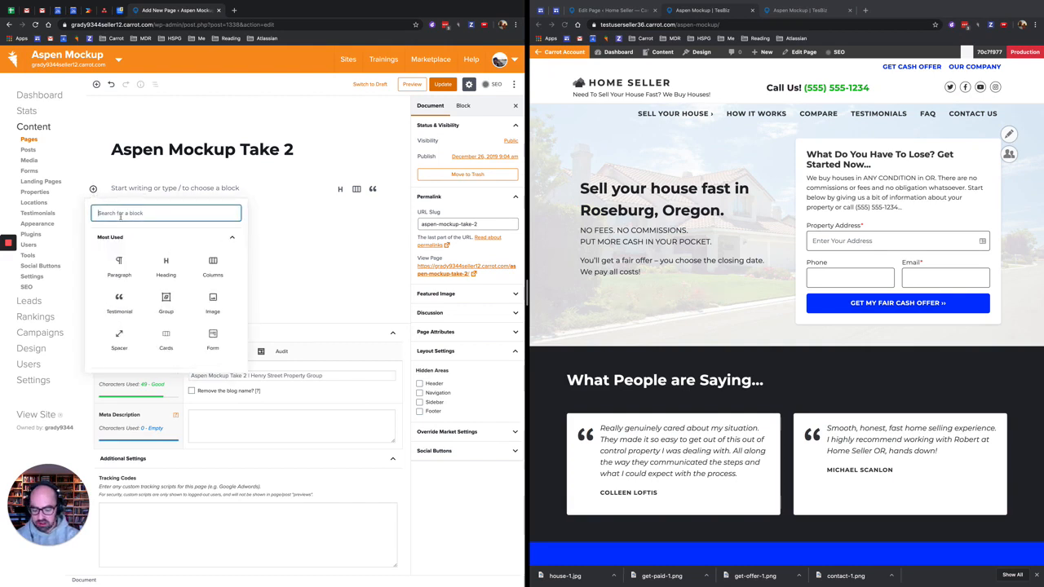
pyautogui.write('Hero')
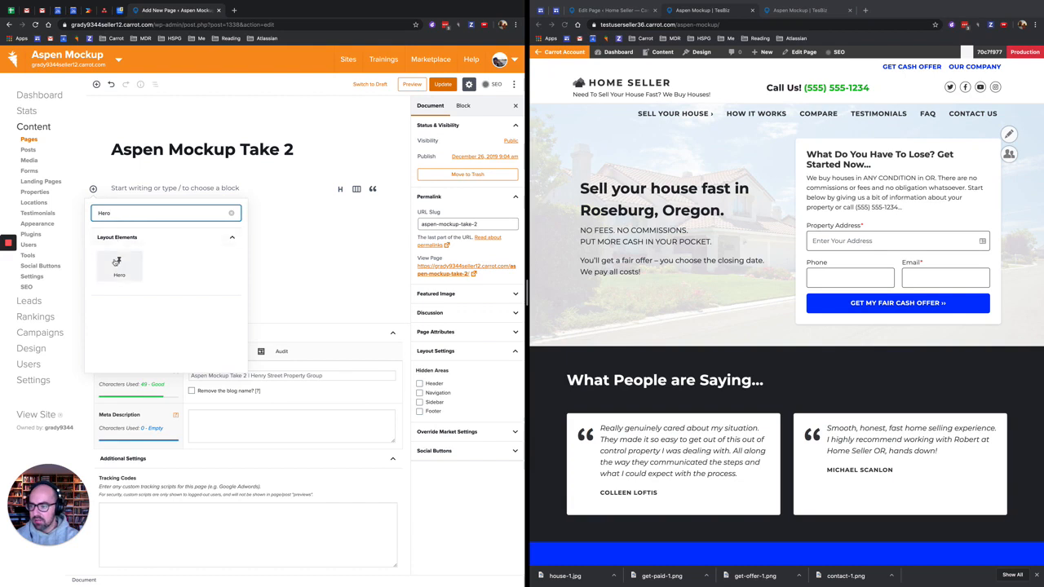
pyautogui.click(120, 261)
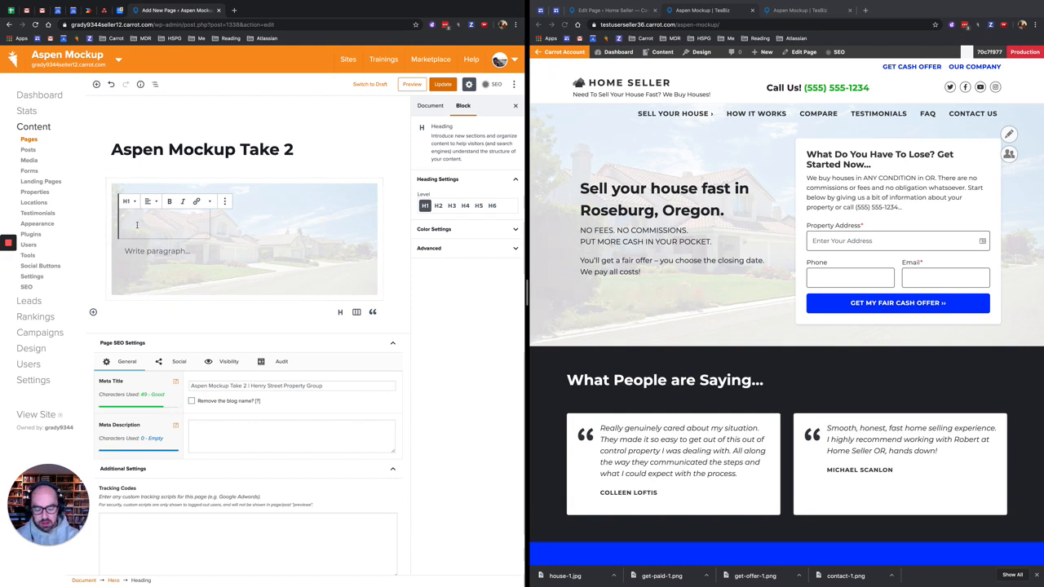
# Enter "Sell your house fast in Roseburg, Oregon." as the hero block's heading
pyautogui.write('Se')
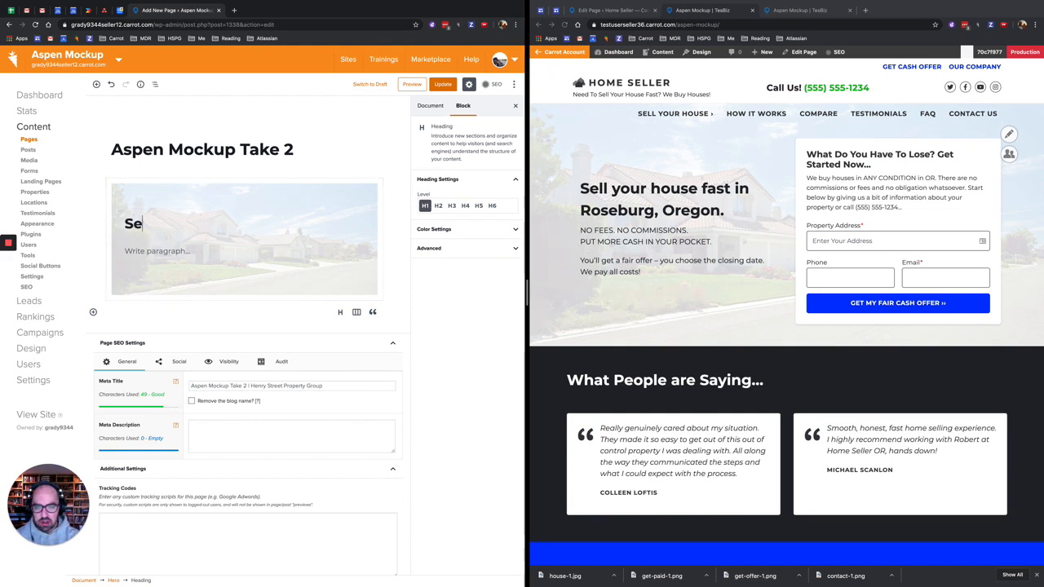
pyautogui.write('ll your ho')
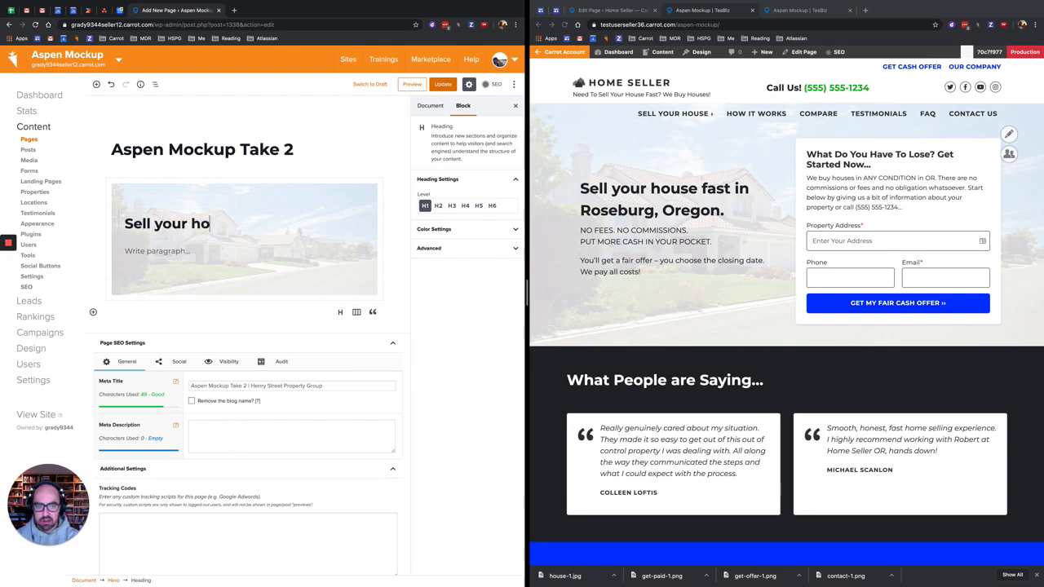
pyautogui.write('use fast')
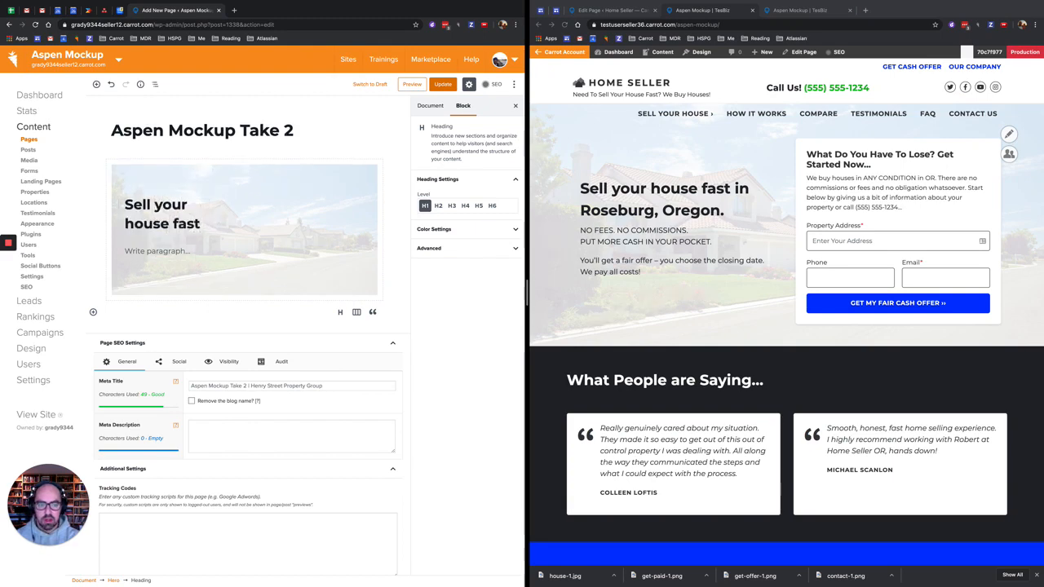
pyautogui.write(' in Rod')
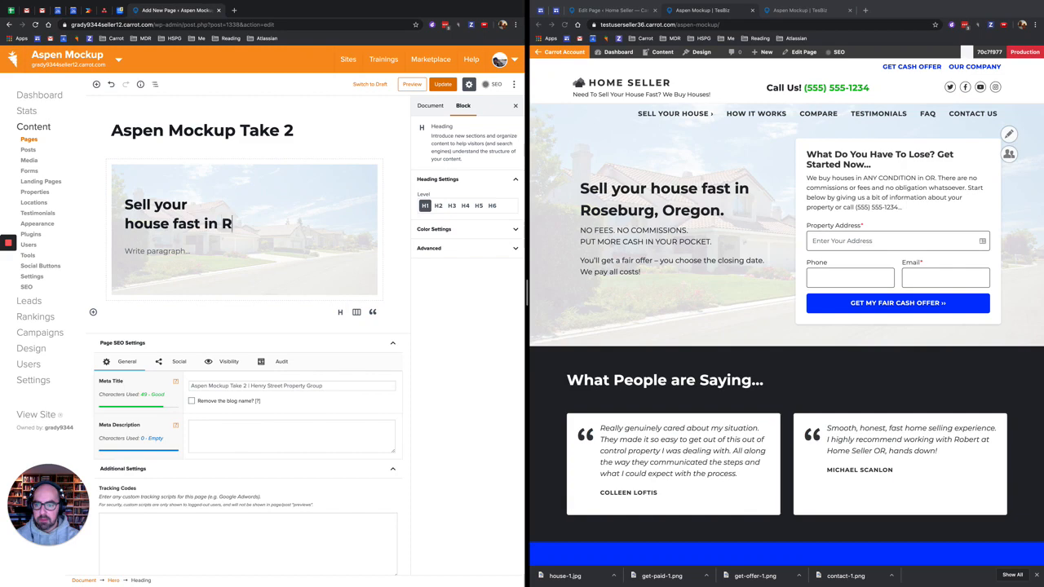
pyautogui.press('BackSpace')
pyautogui.press('BackSpace')
pyautogui.write('ose')
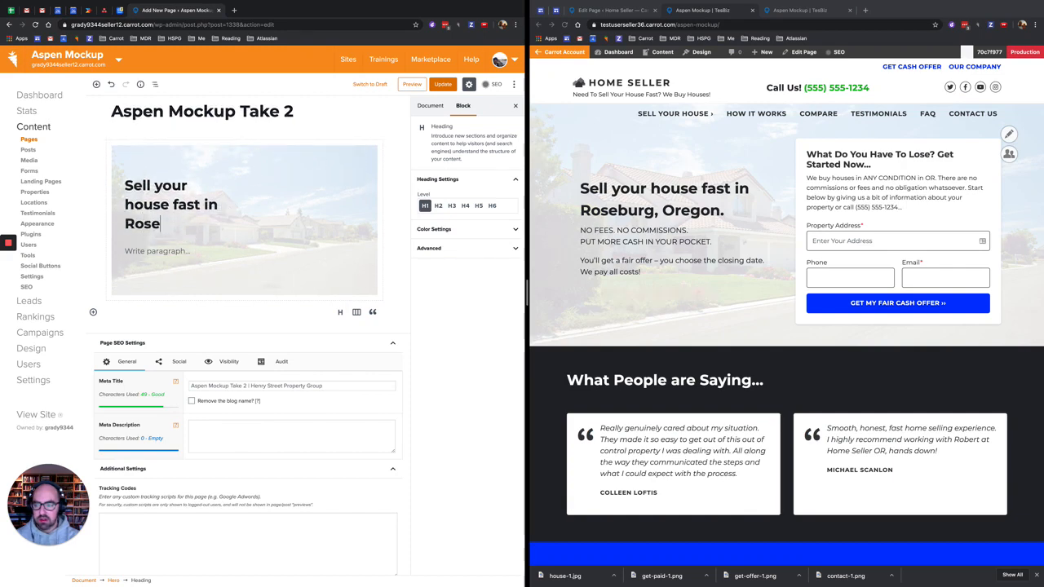
pyautogui.write('burg, Ore')
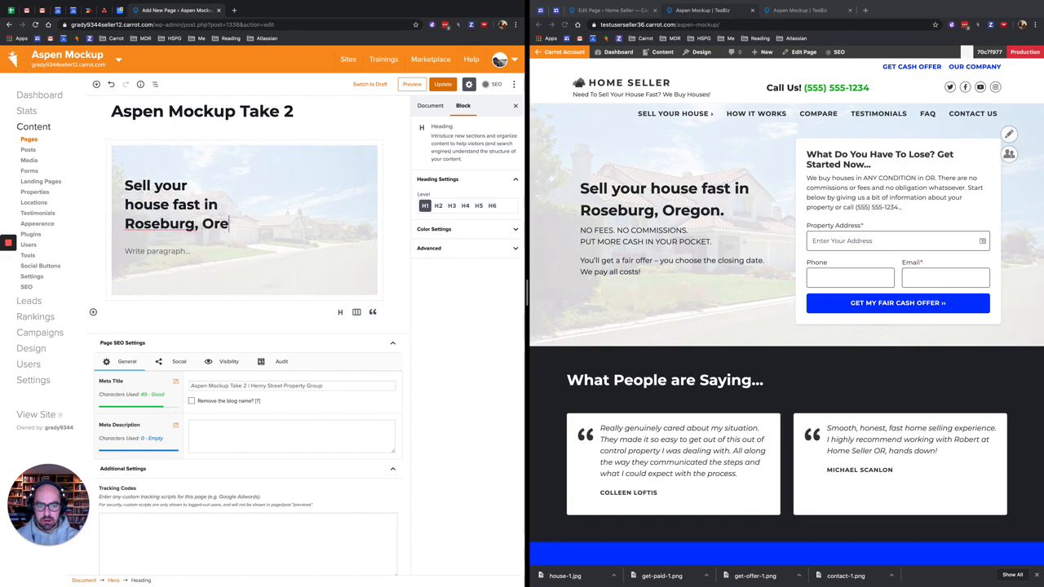
pyautogui.write('gon.')
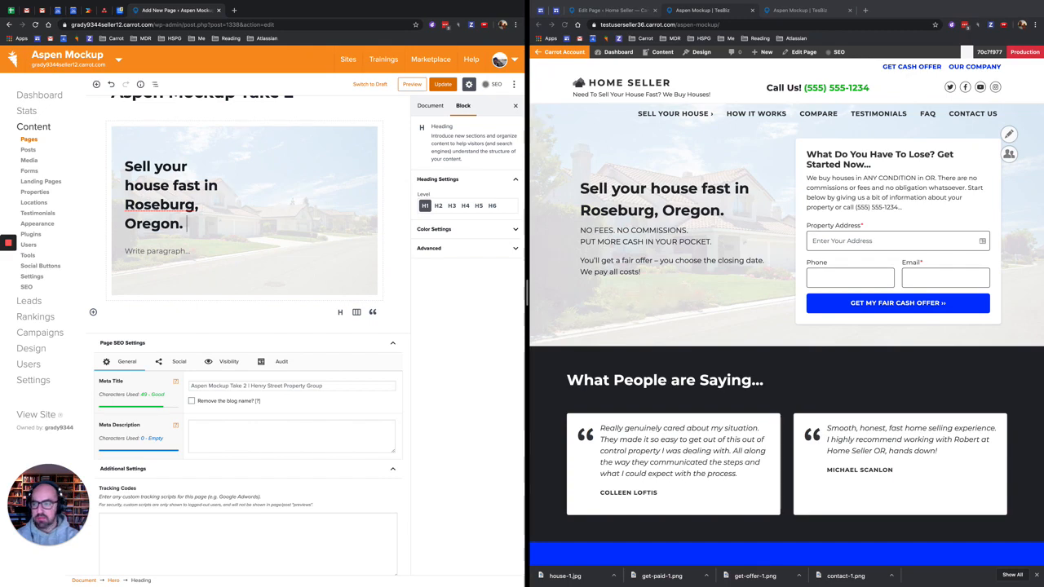
# Change the hero heading's level to Heading 2
pyautogui.click(681, 206)
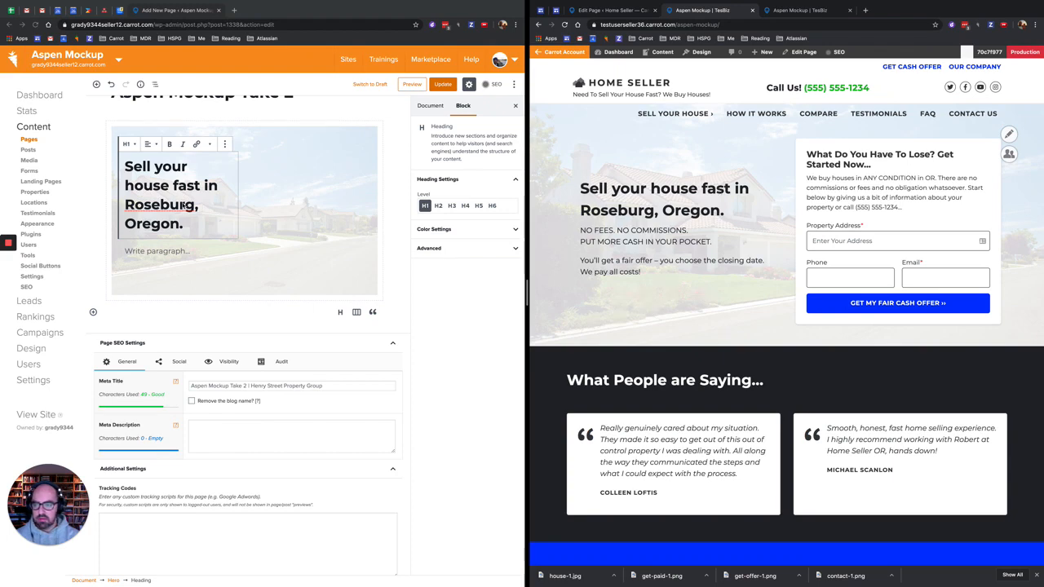
pyautogui.click(128, 144)
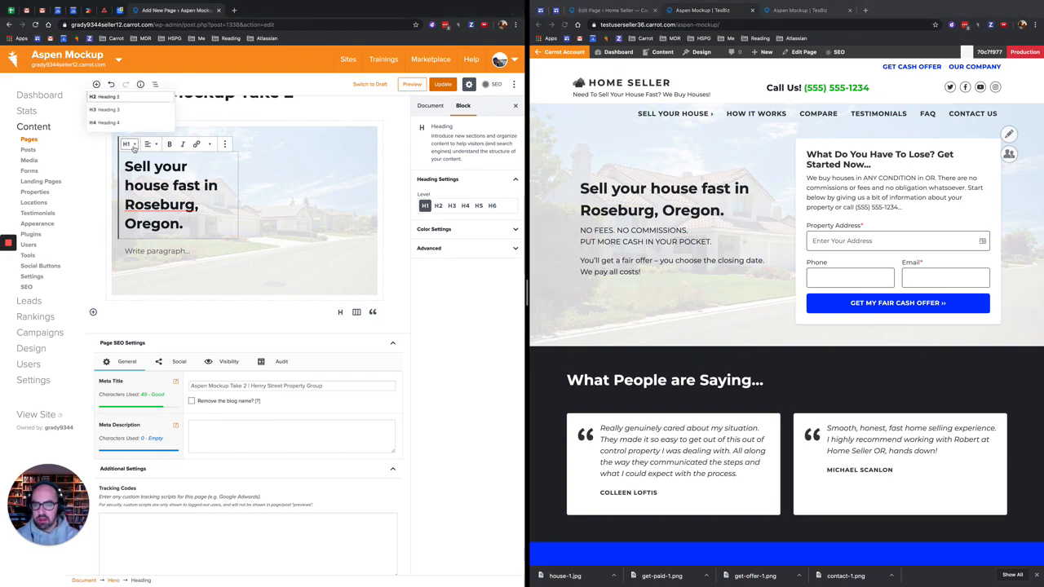
pyautogui.click(132, 96)
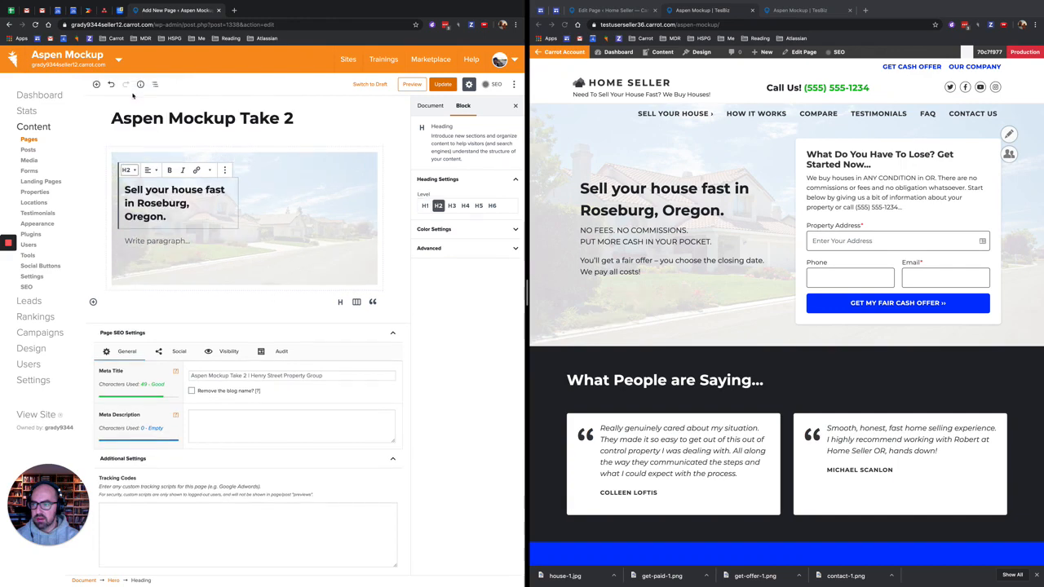
pyautogui.click(196, 217)
pyautogui.scroll(-3, 752, 256)
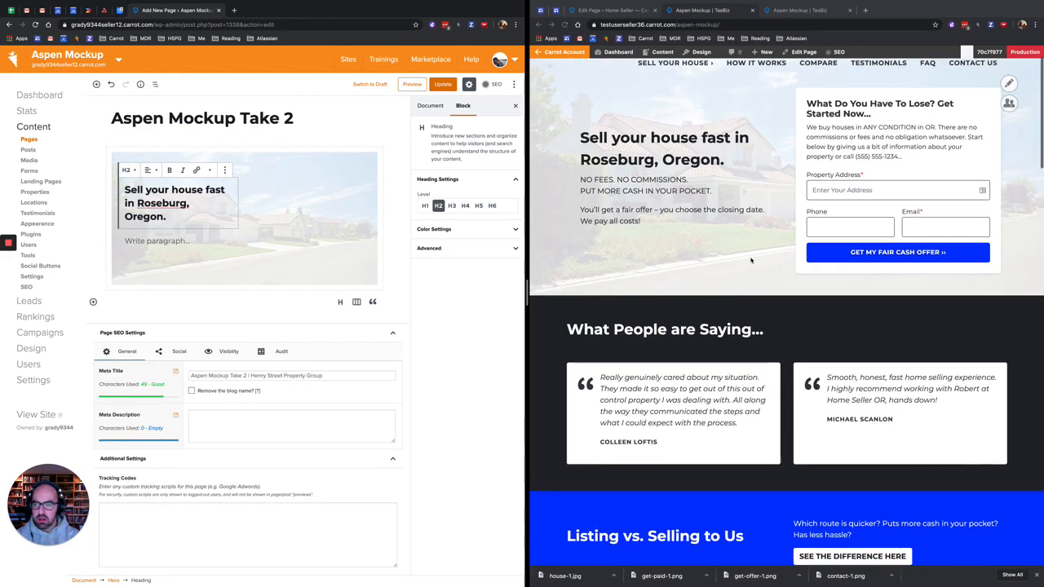
# Enter "No fees. No commissions. Put more cash in your pocket." as the paragraph below the hero heading
pyautogui.scroll(3, 752, 256)
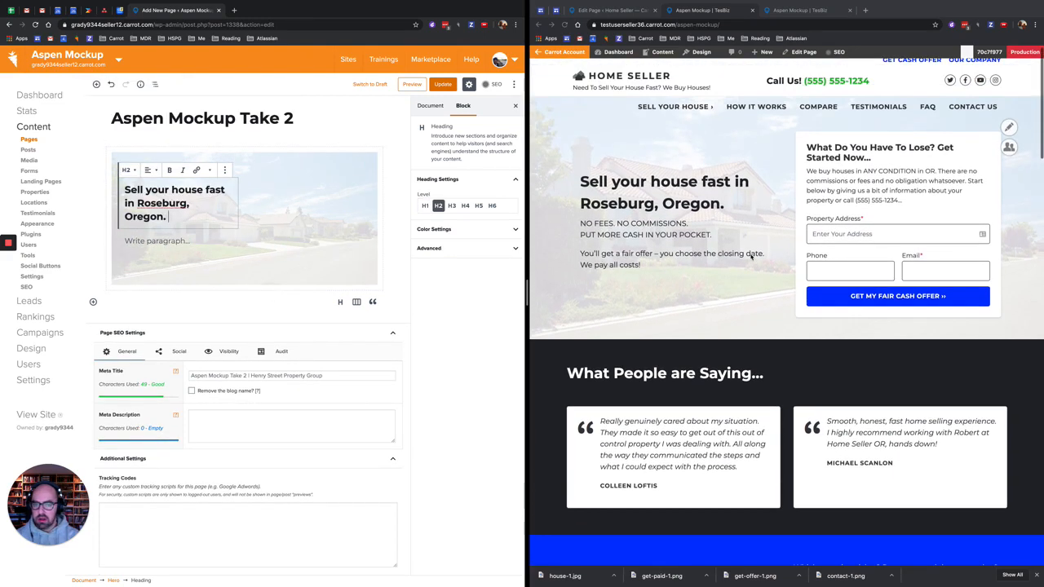
pyautogui.click(150, 242)
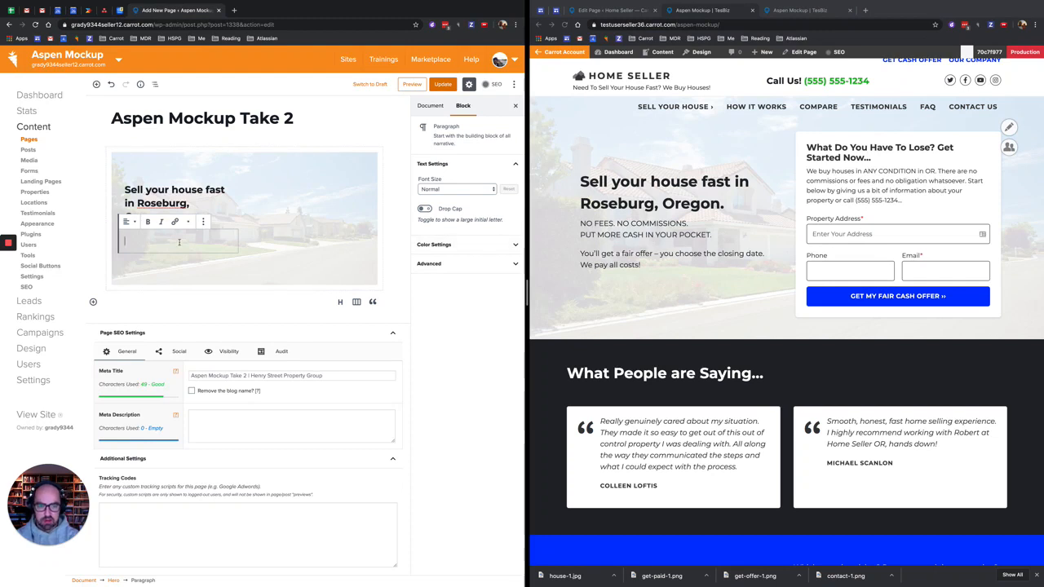
pyautogui.write('No')
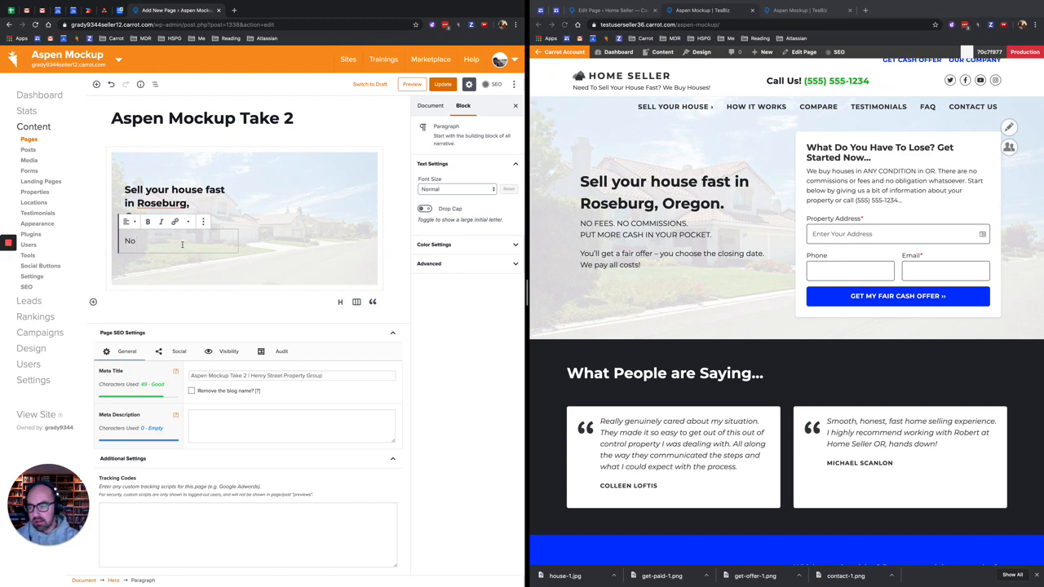
pyautogui.write('fees')
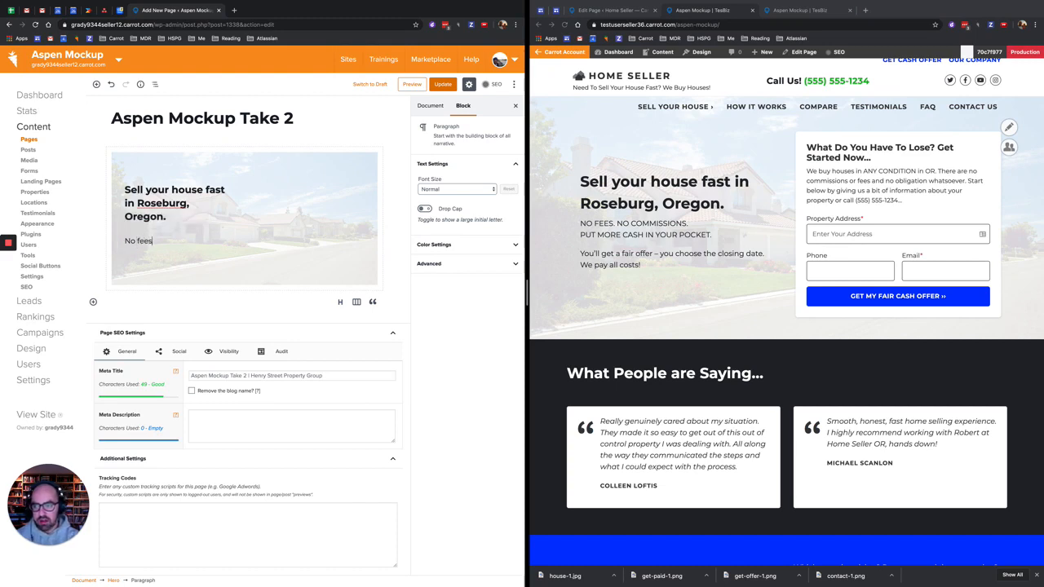
pyautogui.write('. N')
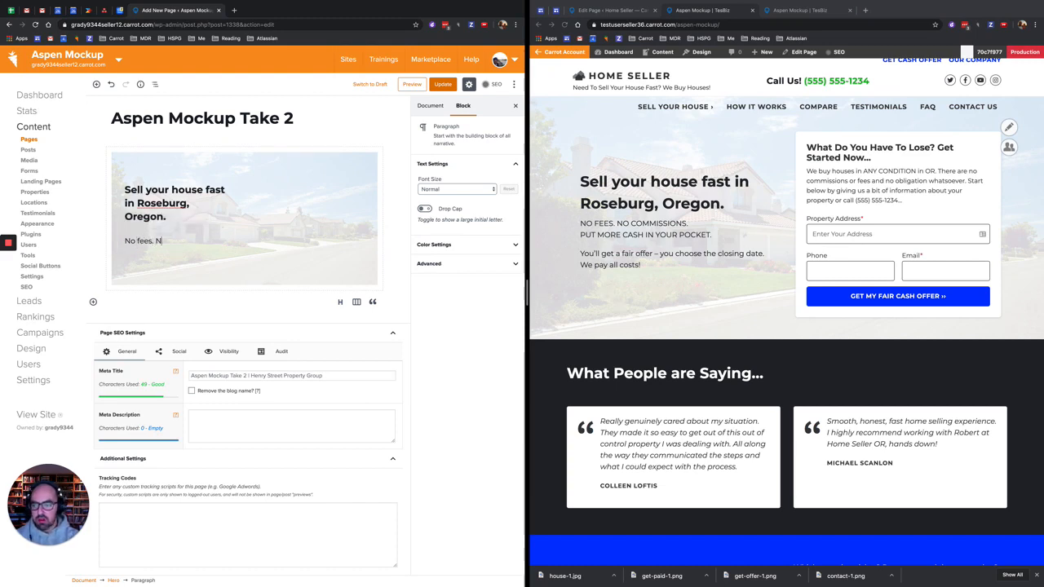
pyautogui.write('o commi')
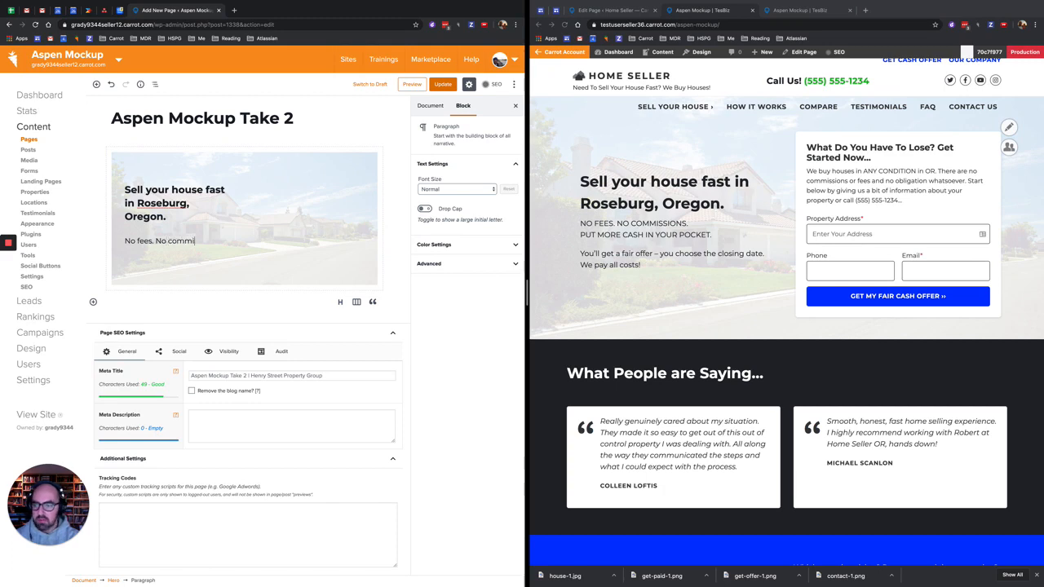
pyautogui.write('ssions.')
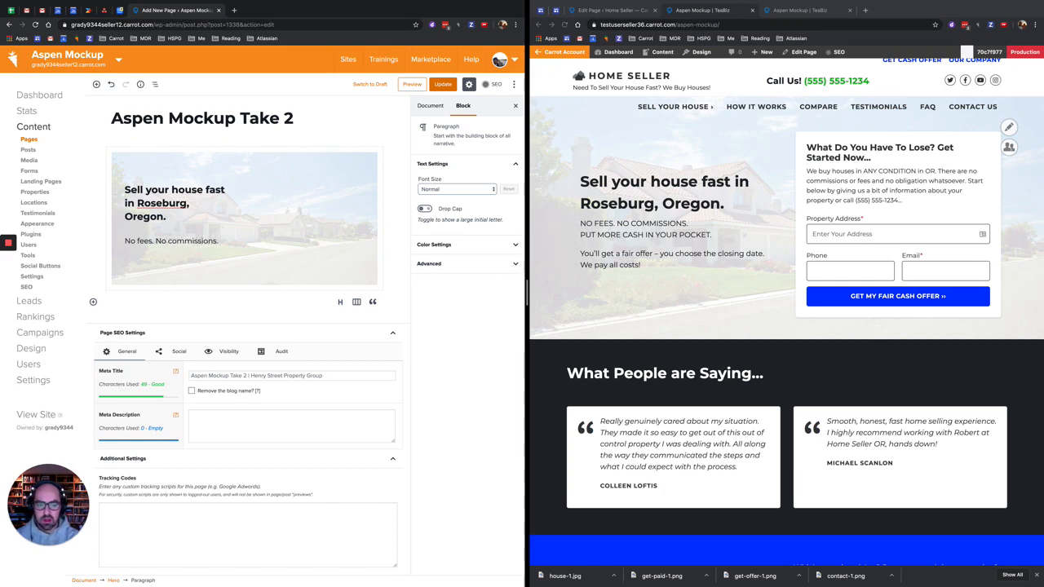
pyautogui.press('Return')
pyautogui.write('Put mor')
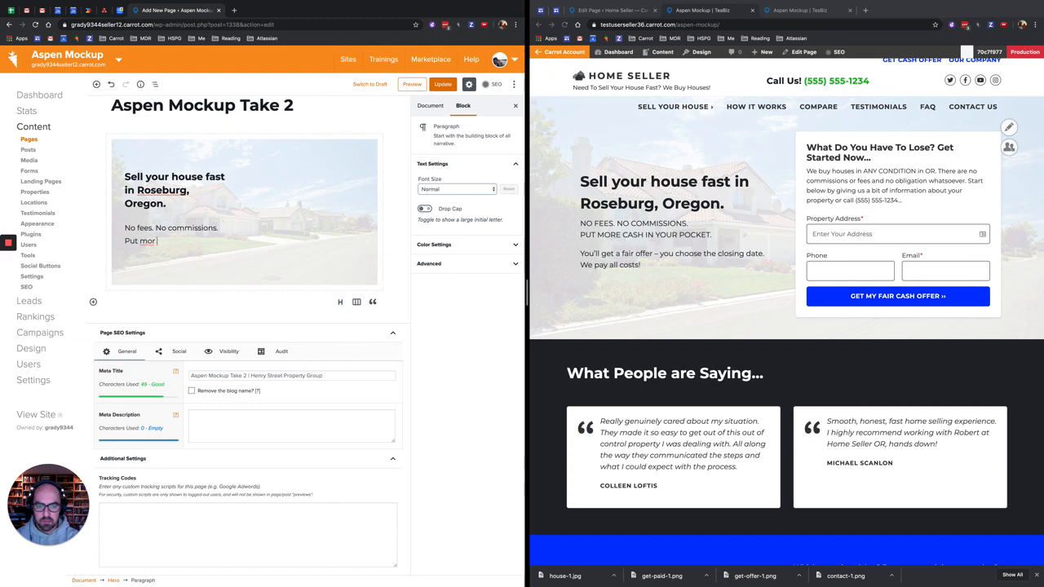
pyautogui.write('e cash in your ')
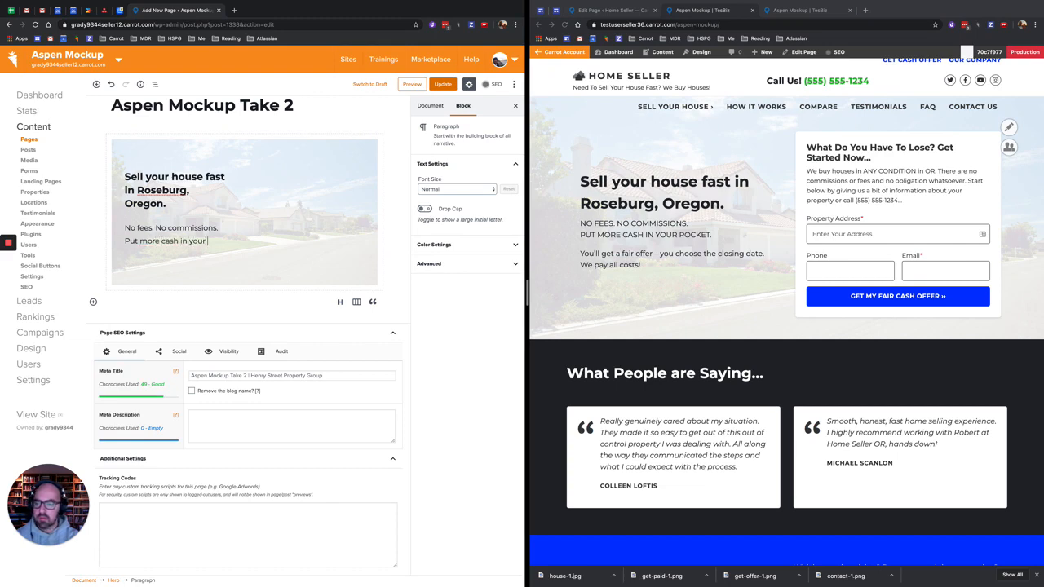
pyautogui.write('pocket.')
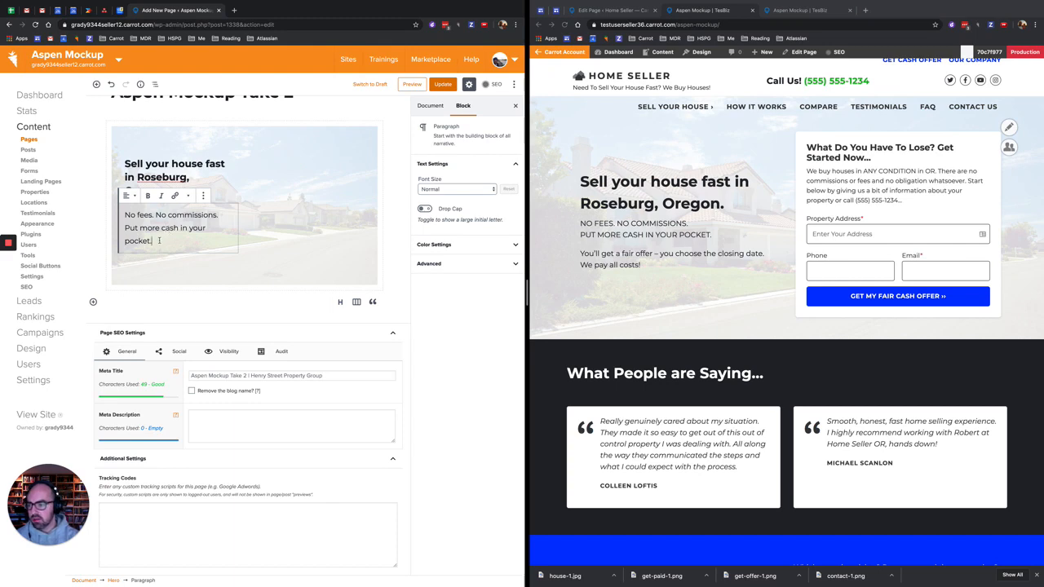
# Format the whole "No fees. No commissions." paragraph in the hero block as Uppercase
pyautogui.moveTo(152, 242); pyautogui.dragTo(127, 215)
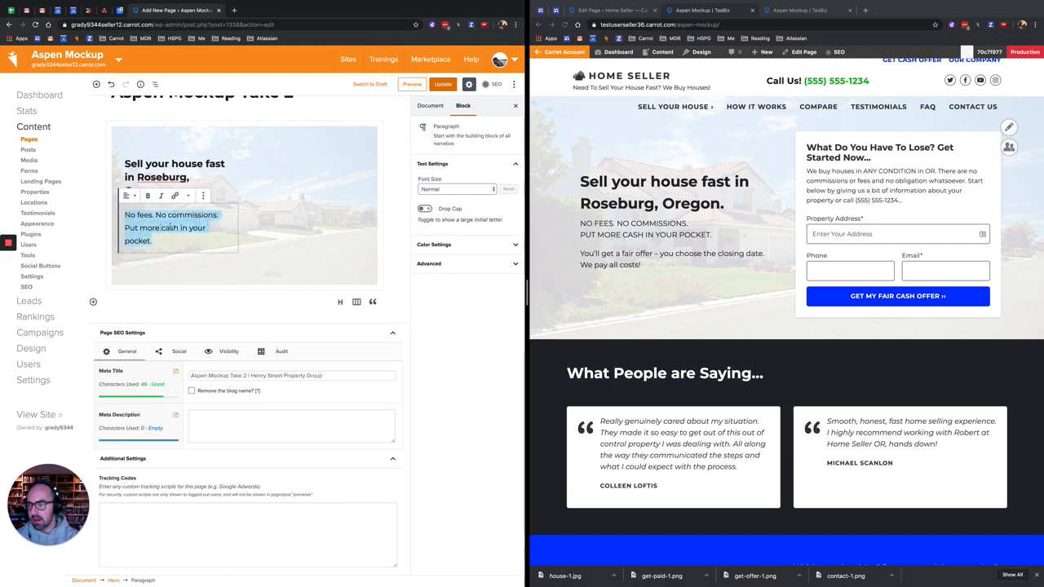
pyautogui.click(189, 199)
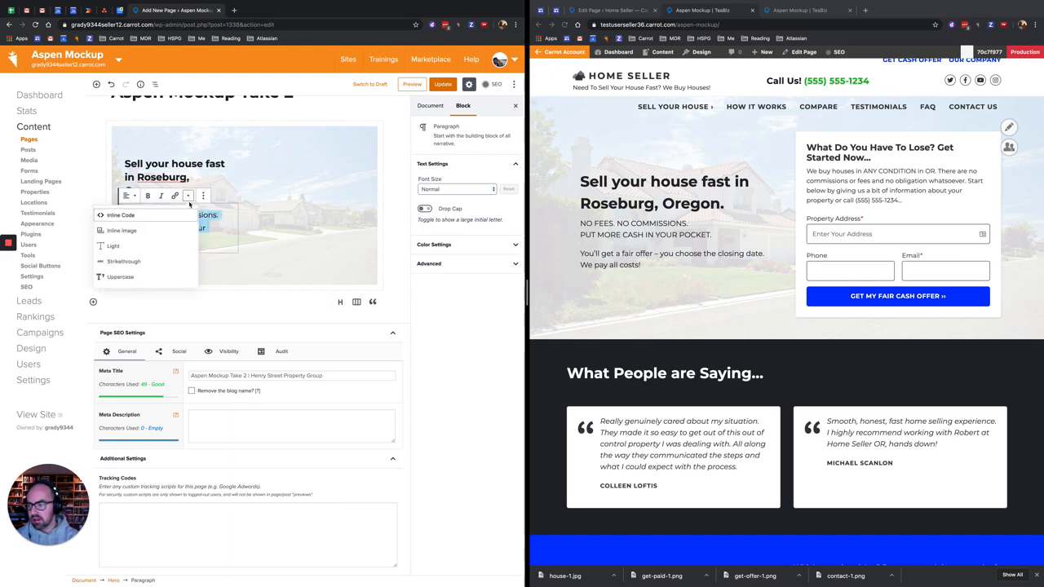
pyautogui.click(121, 277)
pyautogui.click(179, 239)
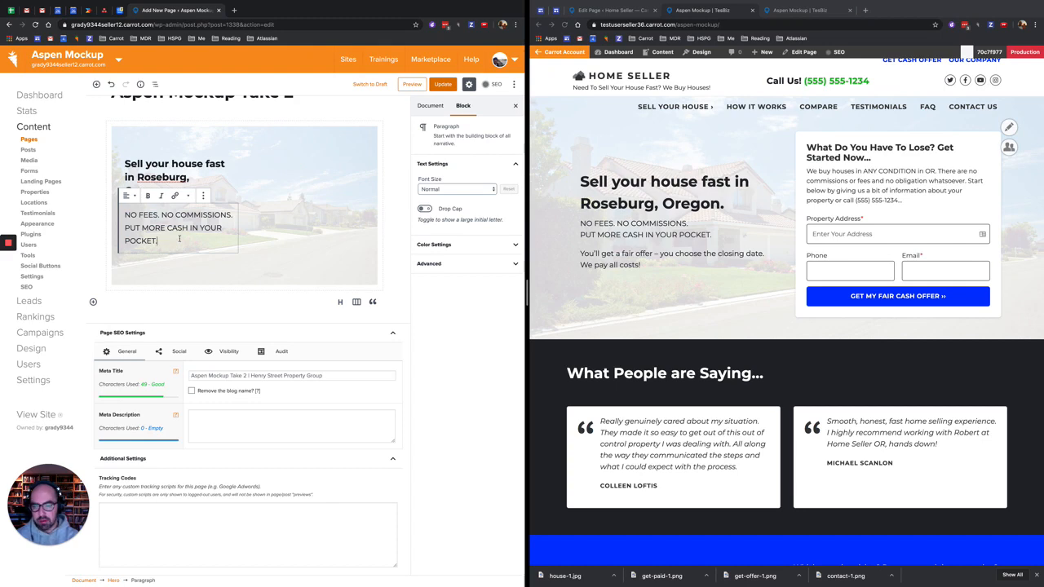
pyautogui.press('BackSpace')
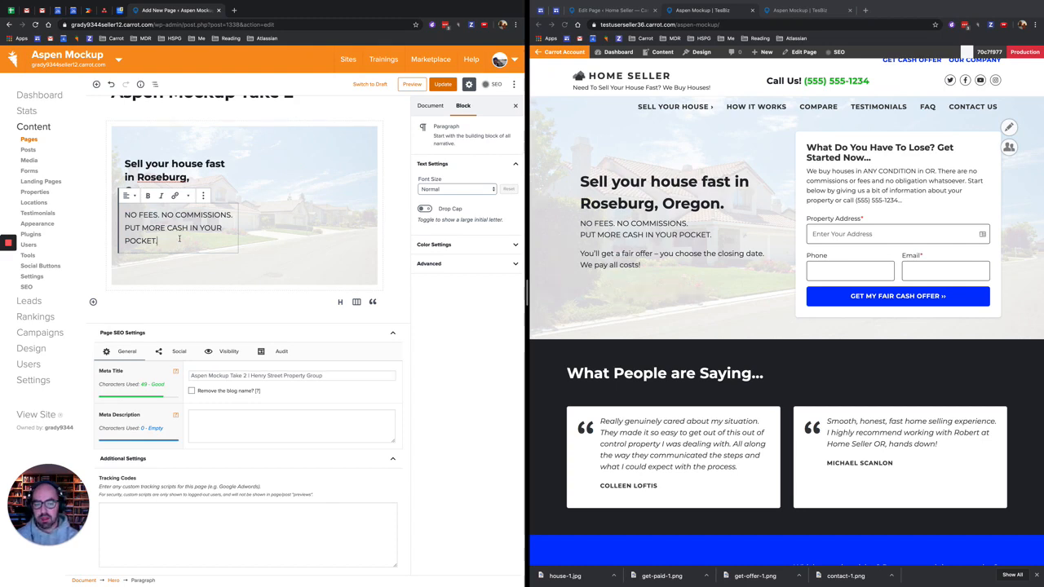
pyautogui.press('BackSpace')
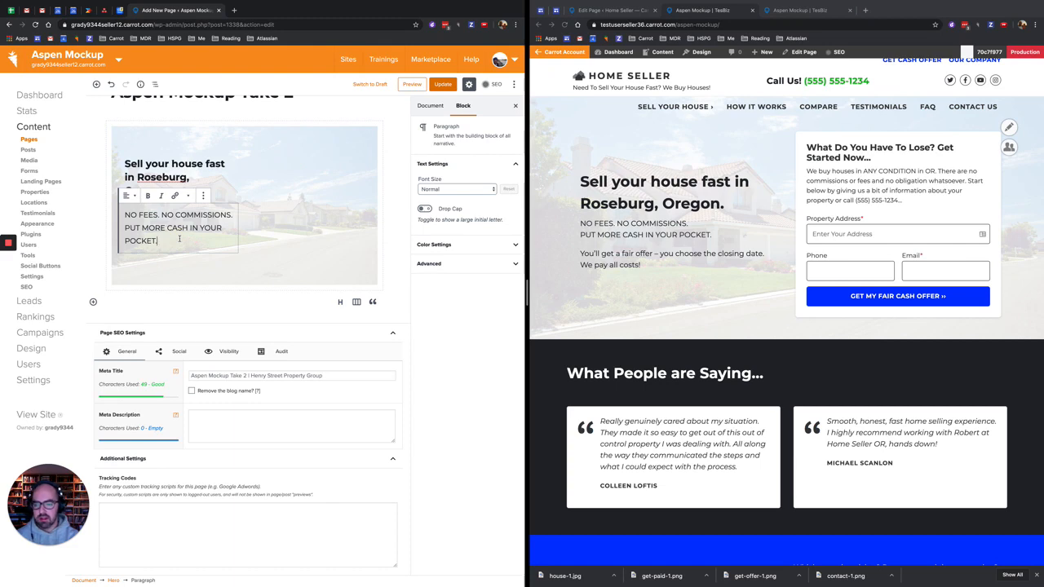
pyautogui.press('BackSpace')
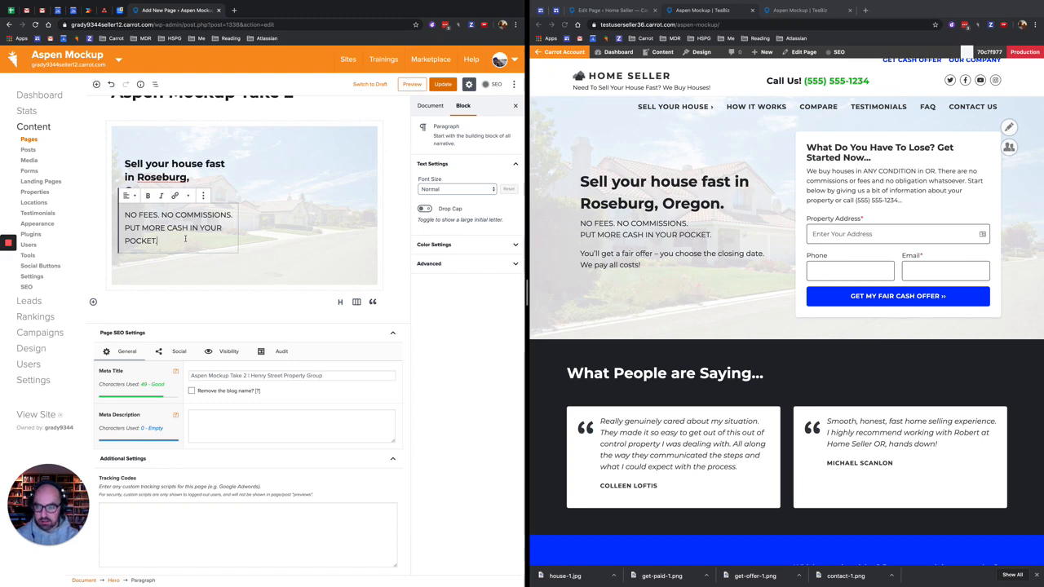
# Add a second hero paragraph reading "You'll get a fair offer - you choose the closing date. We pay all costs!"
pyautogui.scroll(-1, 229, 241)
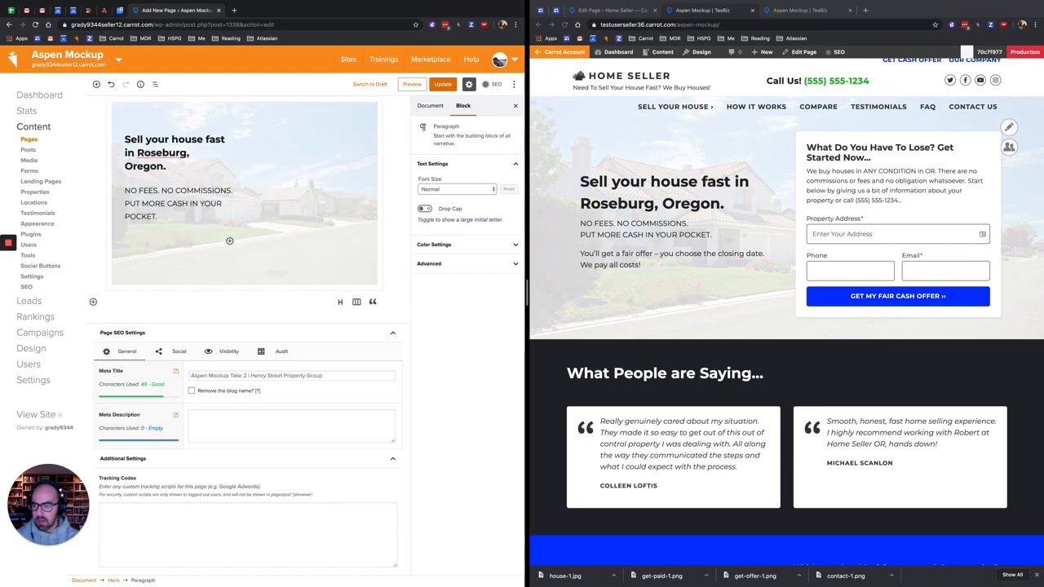
pyautogui.press('Return')
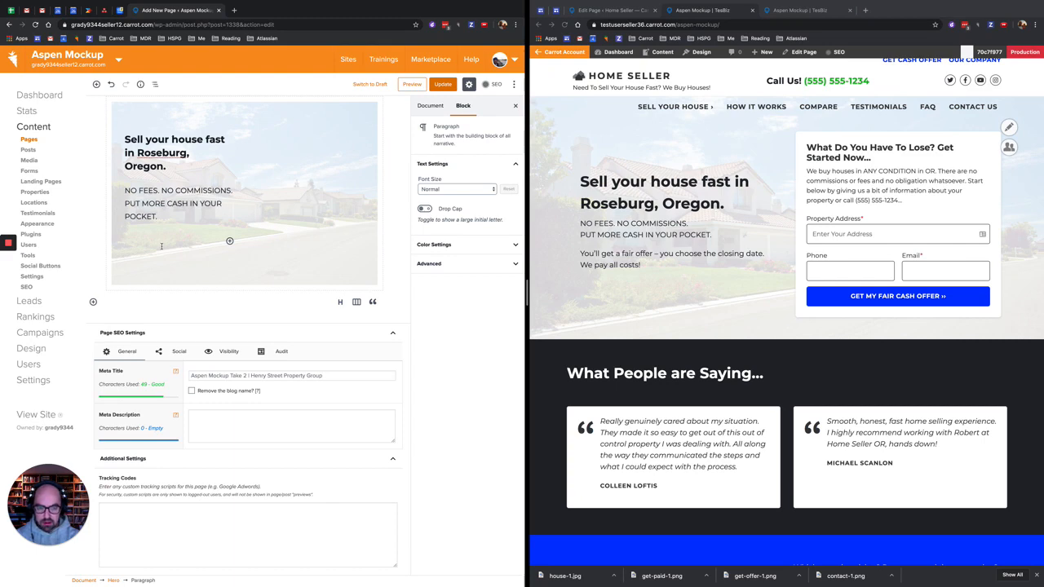
pyautogui.write("You'll get a fair offer -")
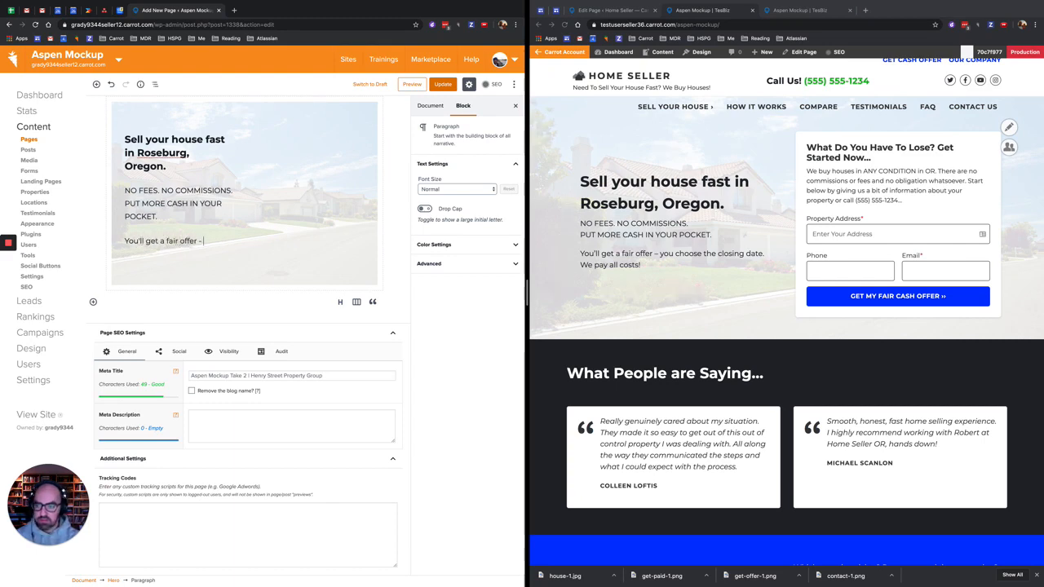
pyautogui.write(' you choose the clos')
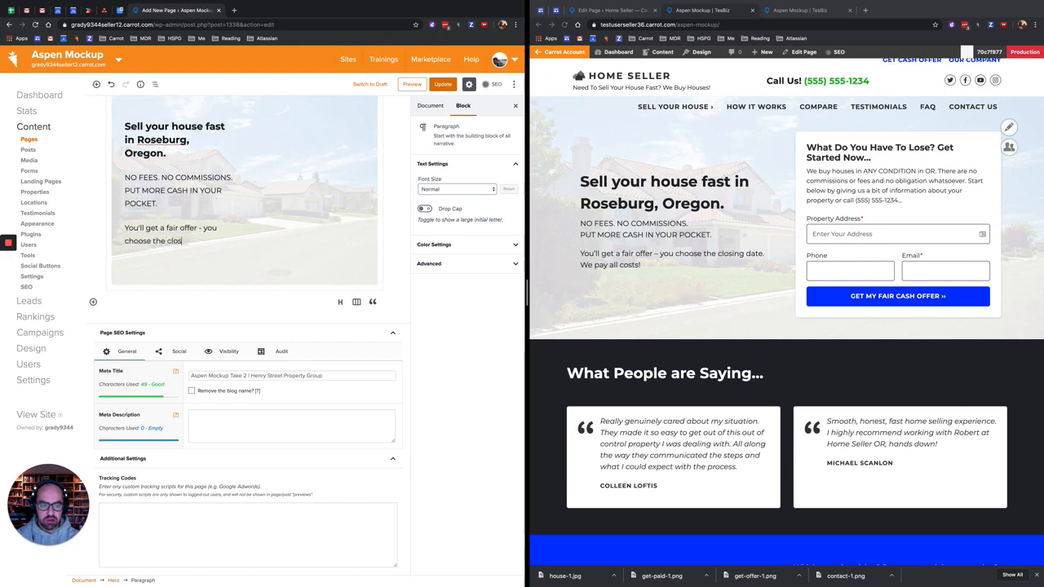
pyautogui.write('ing date. We ')
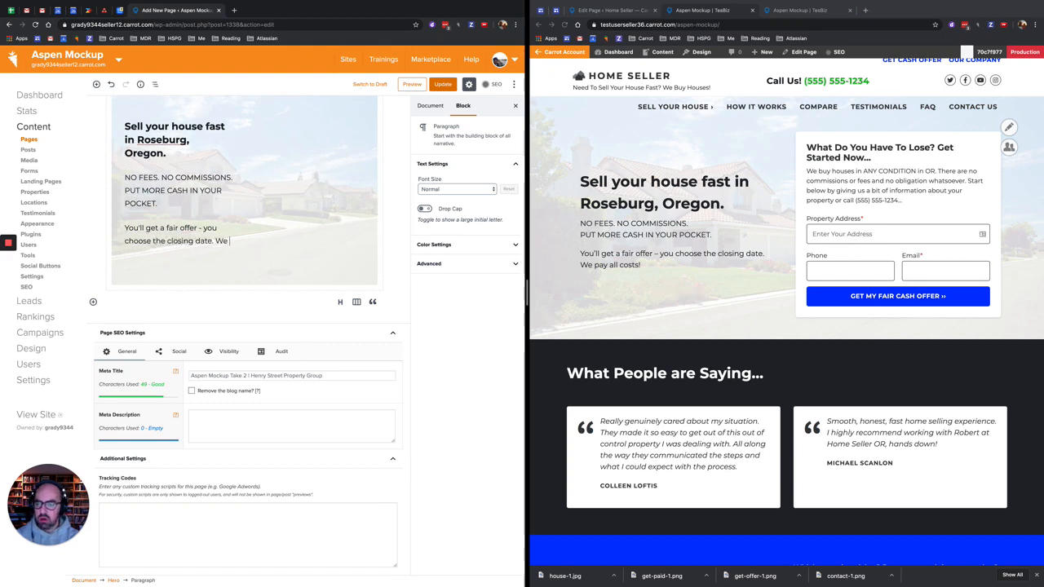
pyautogui.write('pay all costs')
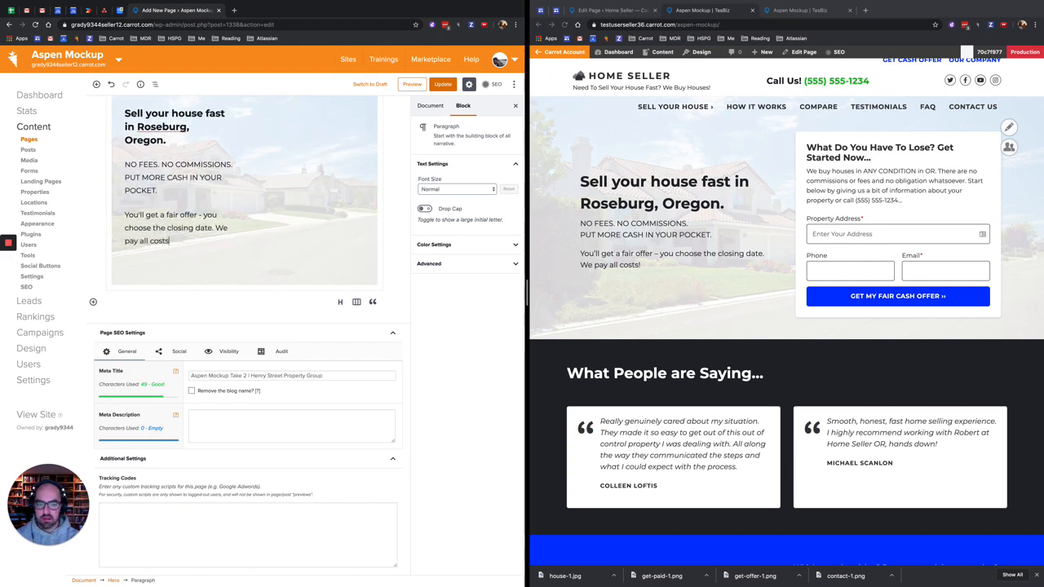
pyautogui.write('!')
pyautogui.scroll(2, 204, 235)
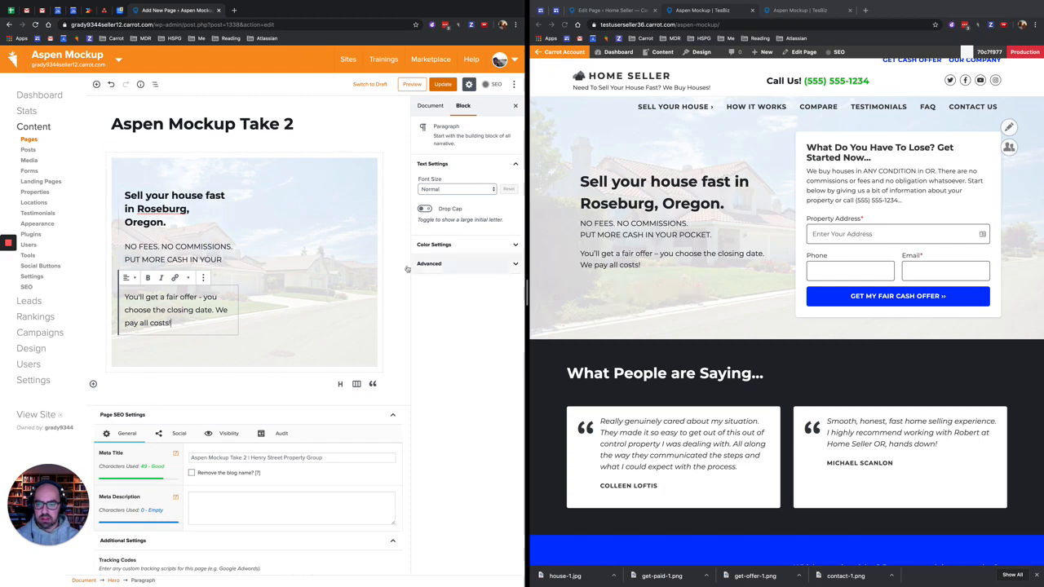
# Set the hero block's call-to-action form to "What Do You Have To Lose? Get Started Now..."
pyautogui.click(324, 256)
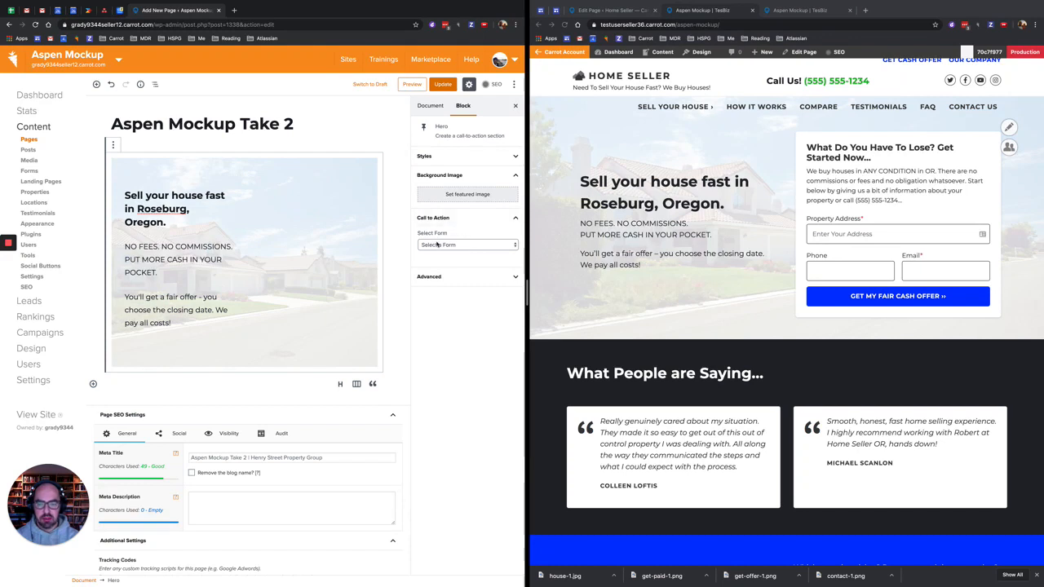
pyautogui.click(436, 244)
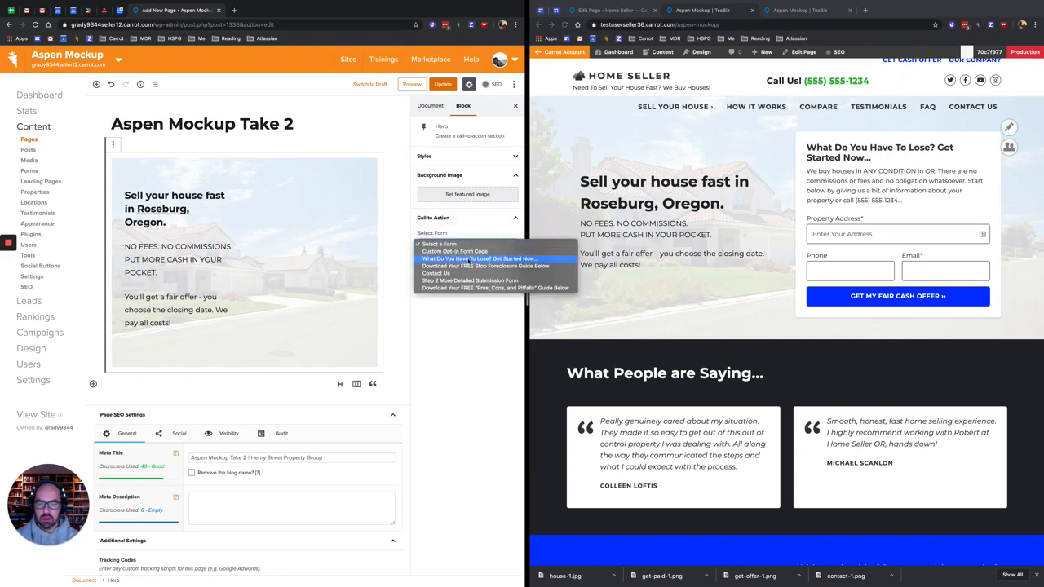
pyautogui.click(472, 258)
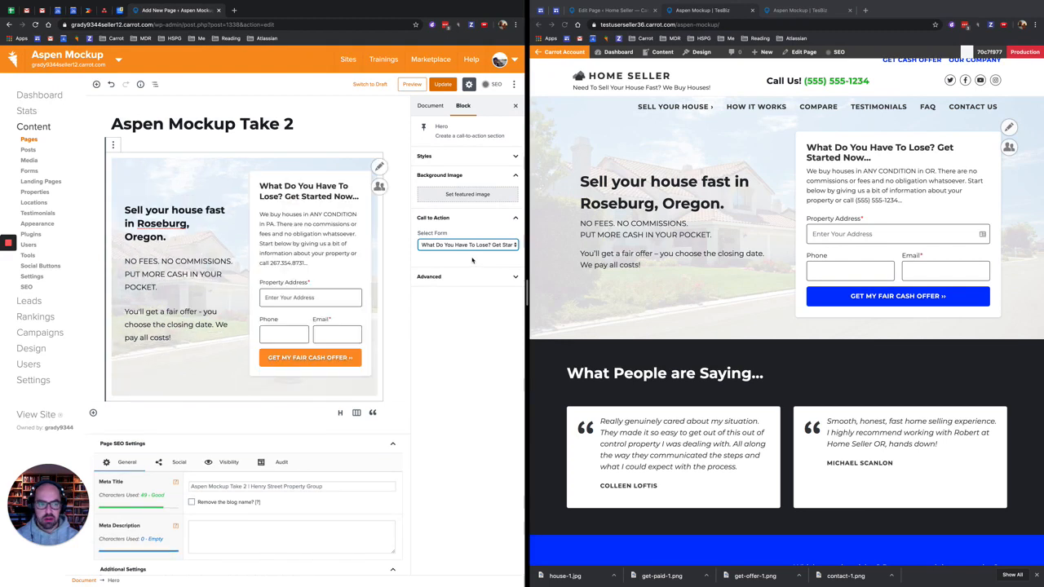
pyautogui.click(395, 251)
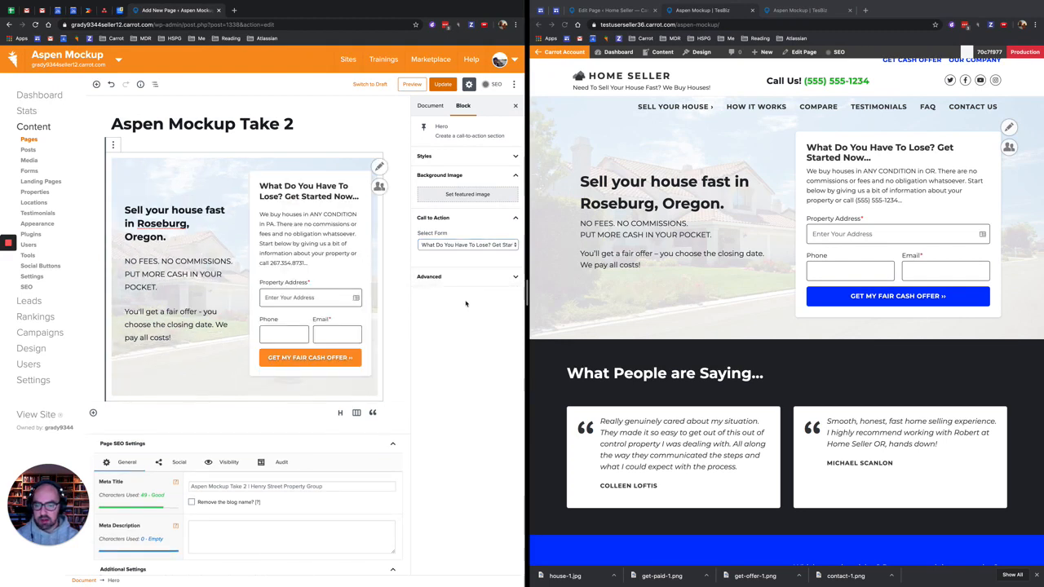
# Hide the Sidebar area in the page's layout settings
pyautogui.click(404, 283)
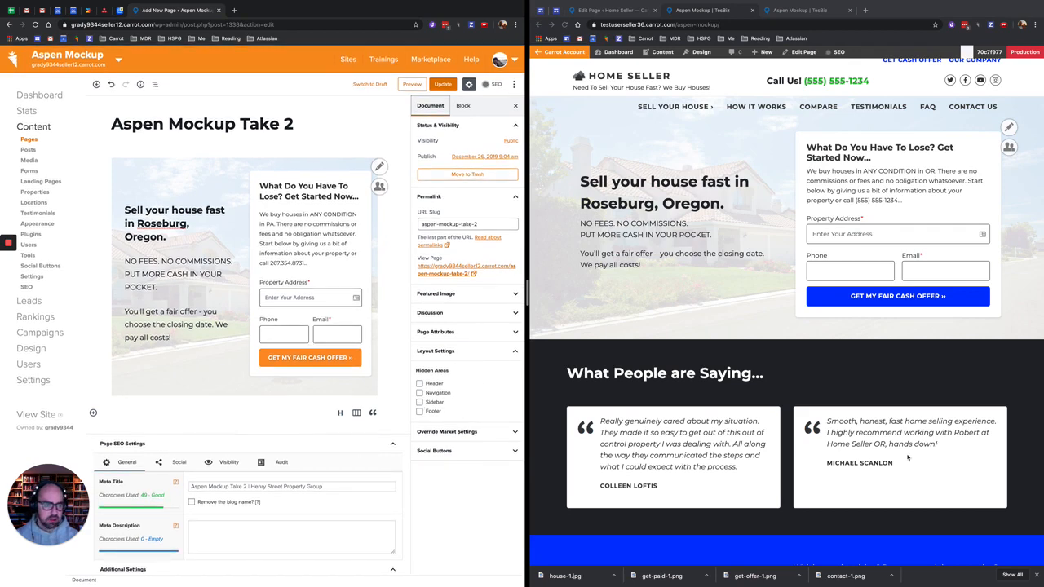
pyautogui.scroll(-5, 789, 400)
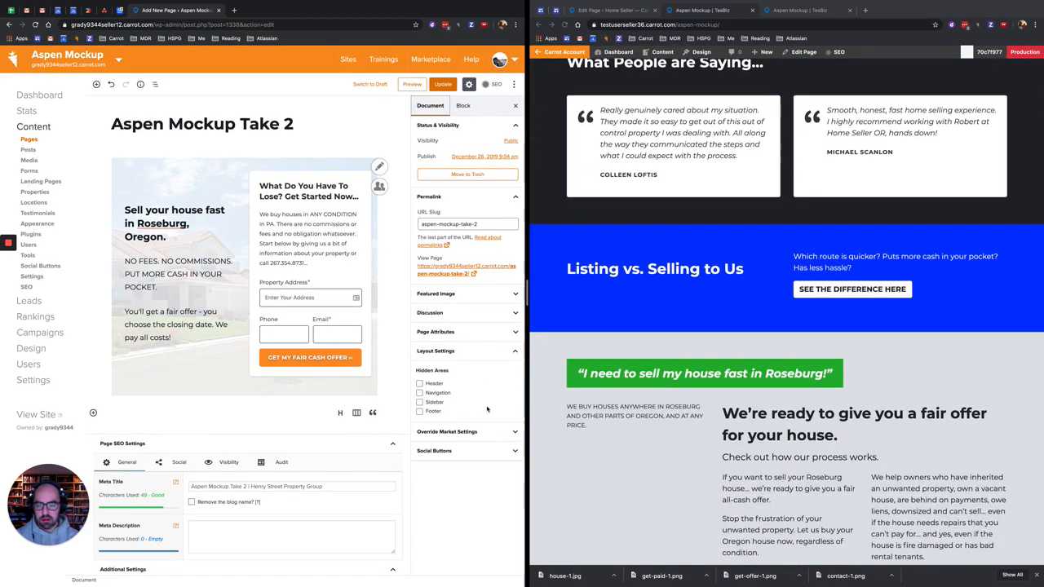
pyautogui.click(419, 402)
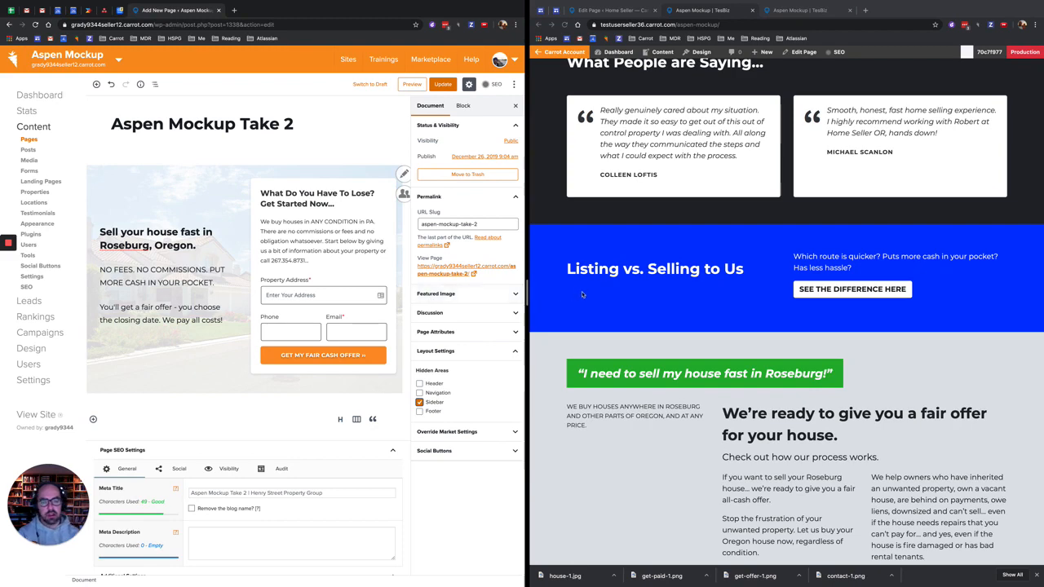
# Update the Aspen Mockup Take 2 page and preview it beside the reference hero section
pyautogui.scroll(5, 583, 295)
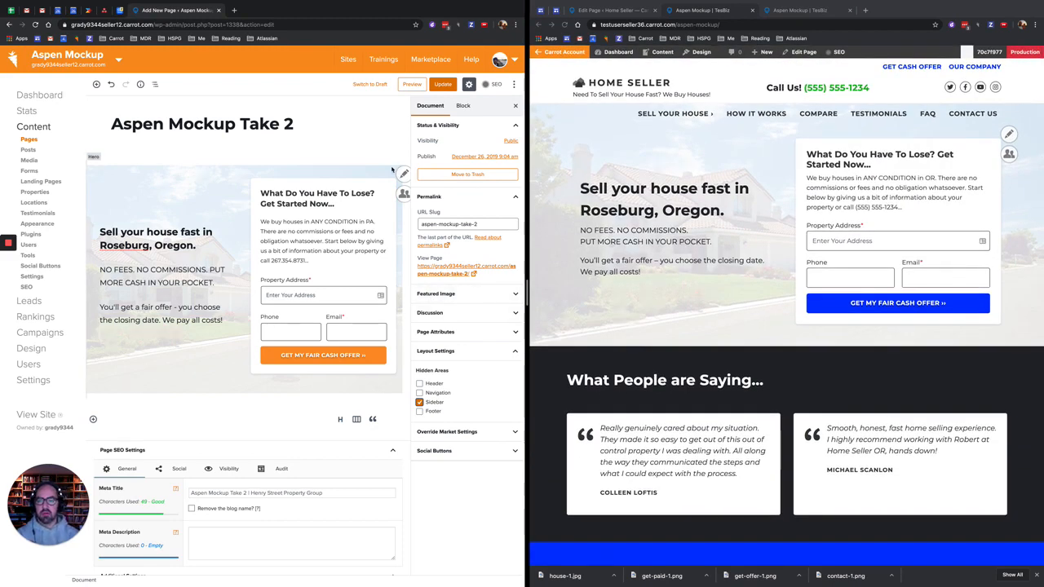
pyautogui.click(442, 84)
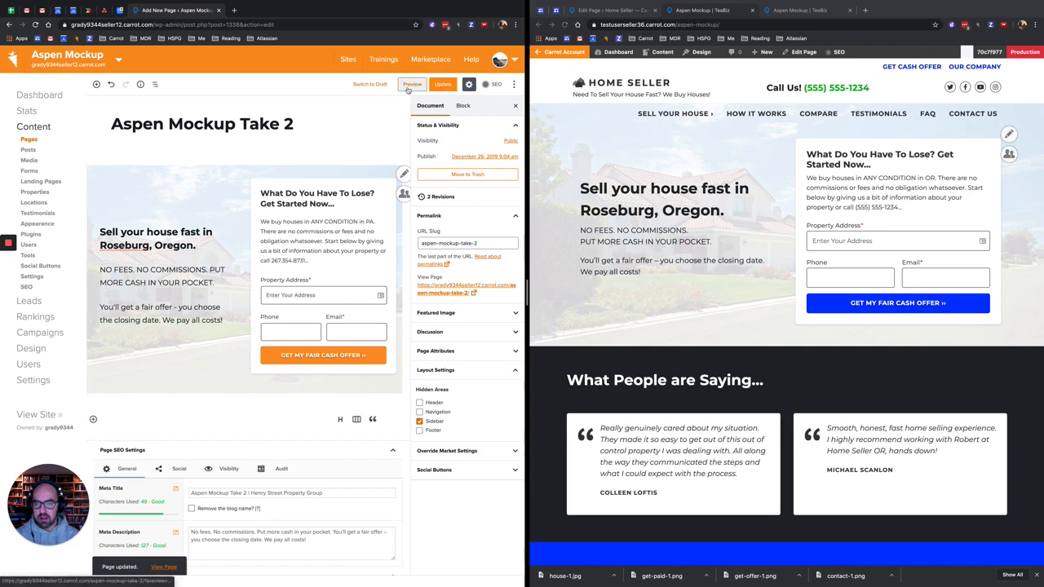
pyautogui.click(412, 85)
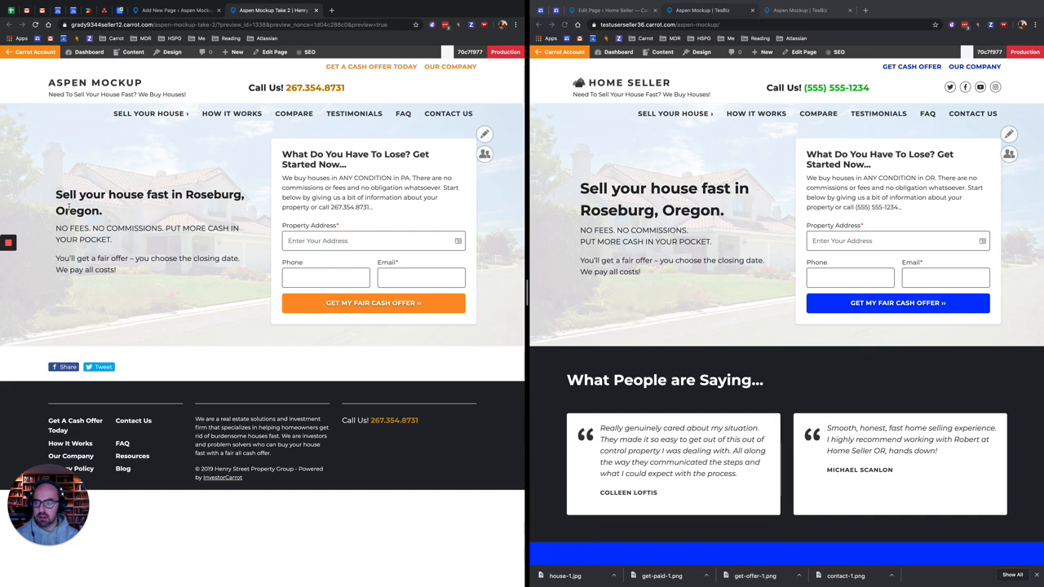
# Return to the page editor and set the hero heading "Sell your house fast in Roseburg, Oregon." to level H1
pyautogui.click(189, 10)
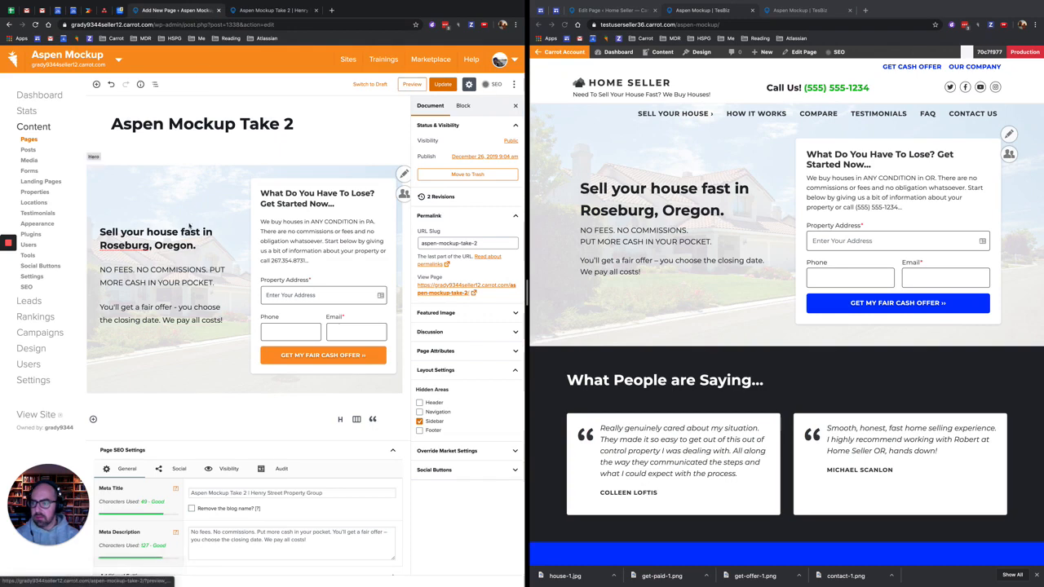
pyautogui.click(113, 217)
pyautogui.click(111, 212)
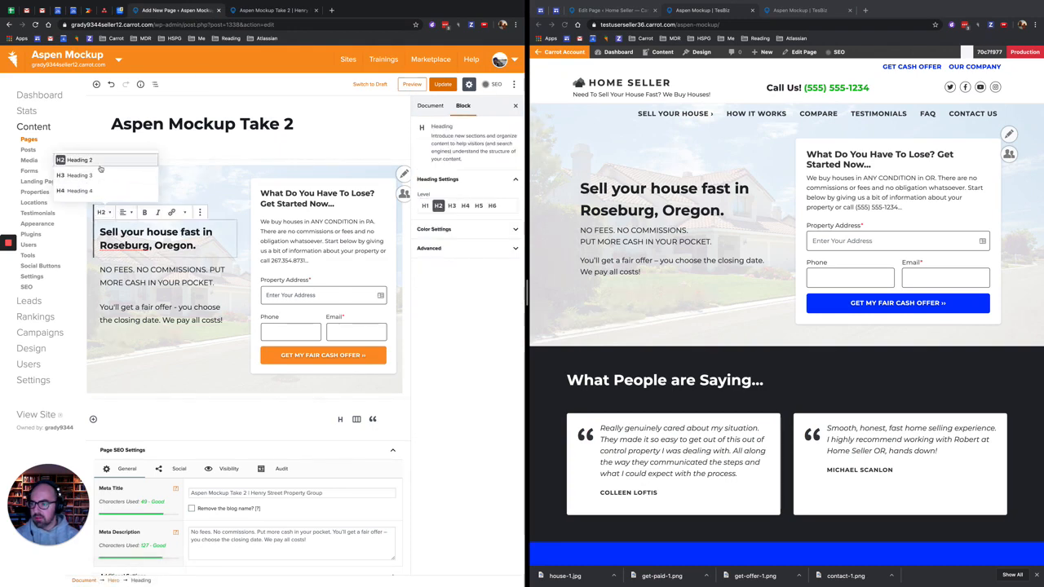
pyautogui.click(112, 213)
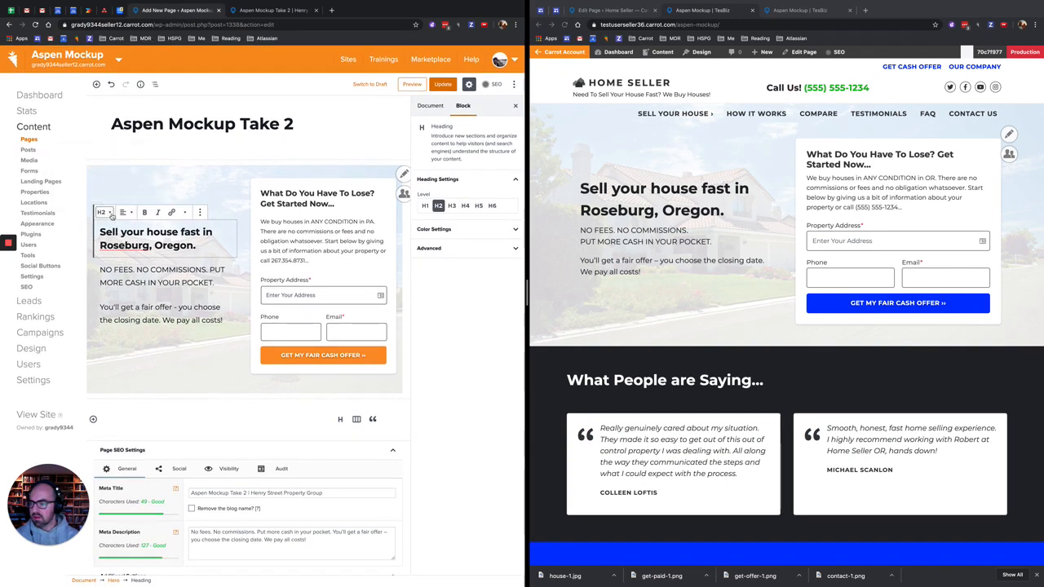
pyautogui.click(425, 206)
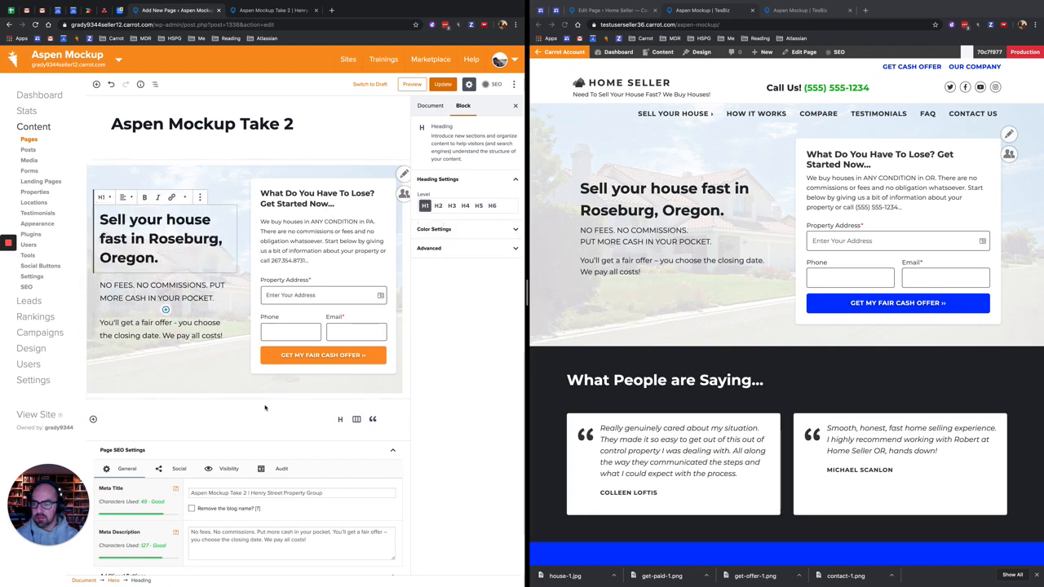
# Insert a Group block below the hero for the reference page's testimonials section
pyautogui.scroll(-1, 237, 359)
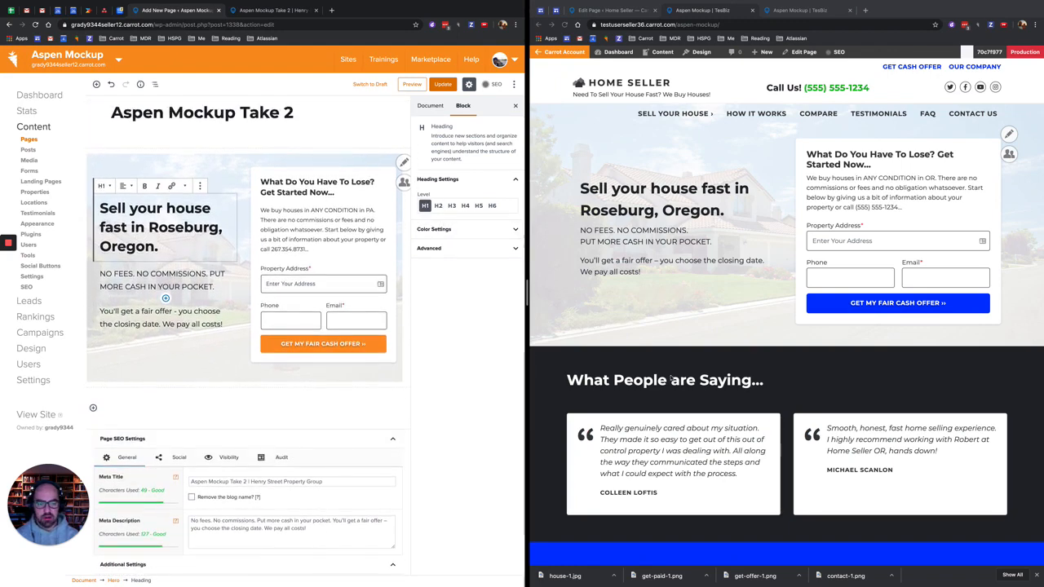
pyautogui.scroll(-3, 761, 296)
pyautogui.scroll(-3, 762, 296)
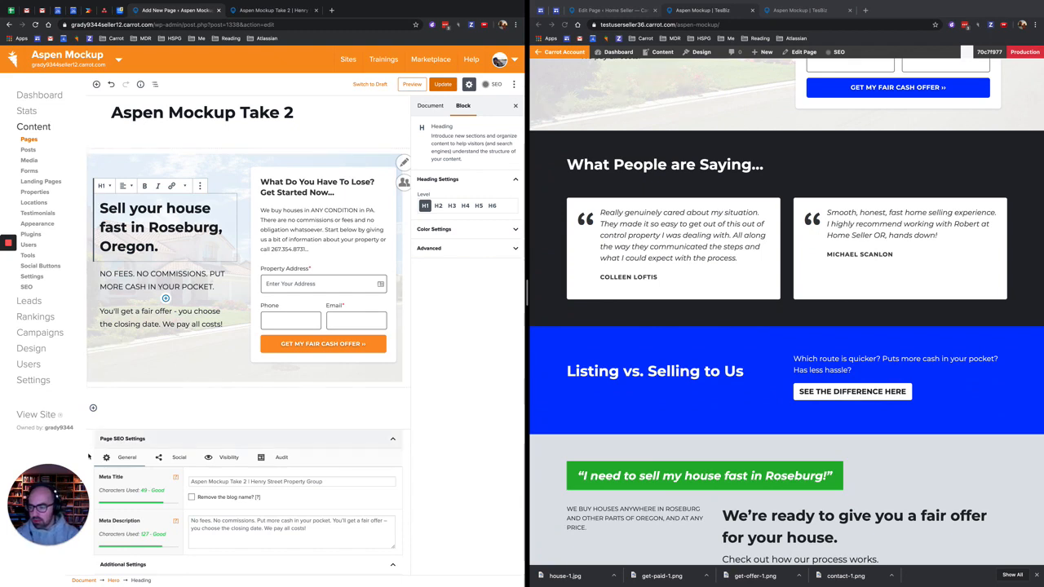
pyautogui.moveTo(93, 408)
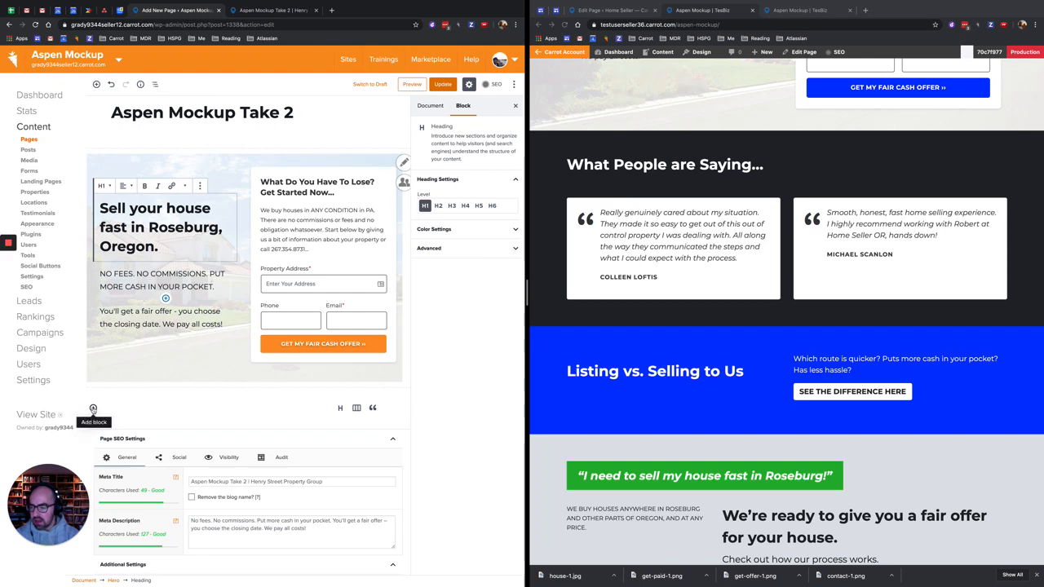
pyautogui.click(93, 408)
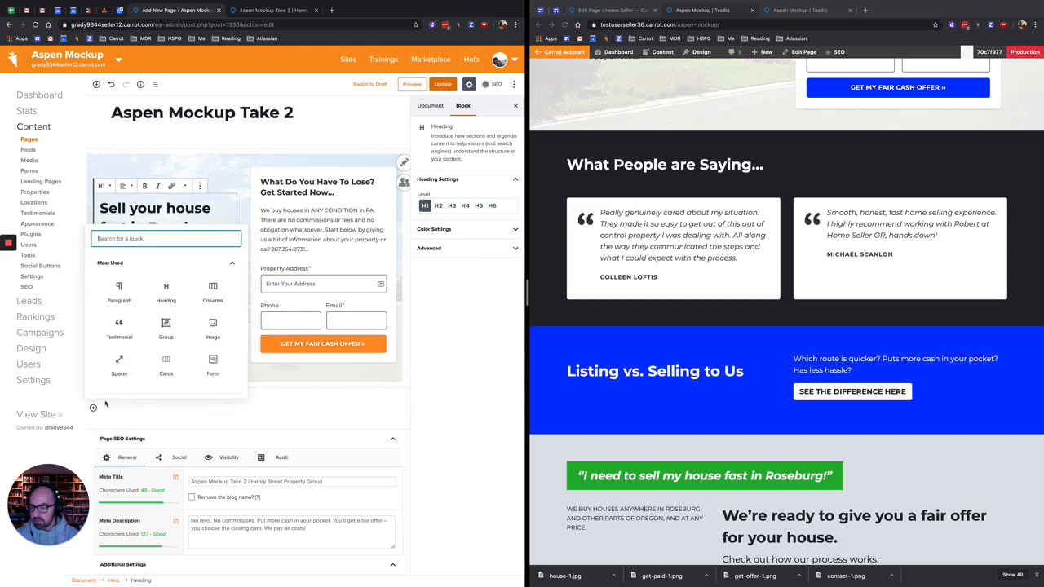
pyautogui.click(166, 326)
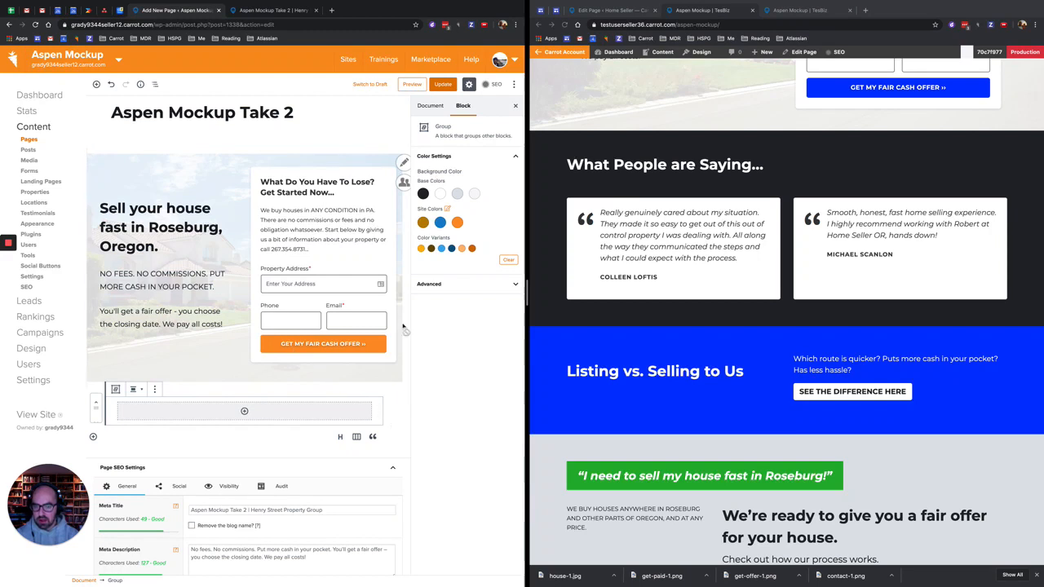
# Give the new group the black base background color and a Full Width alignment
pyautogui.click(422, 193)
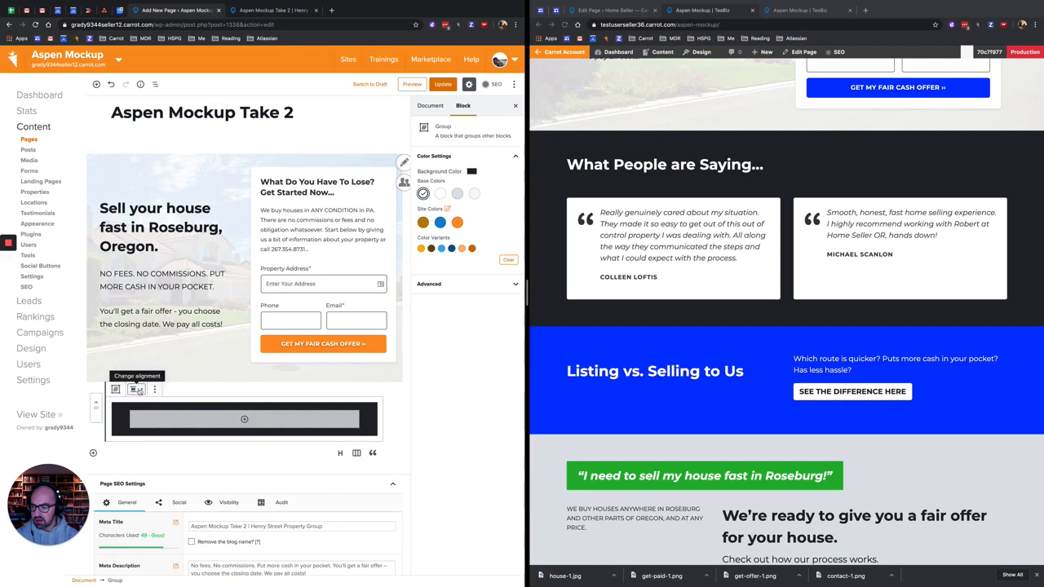
pyautogui.click(139, 390)
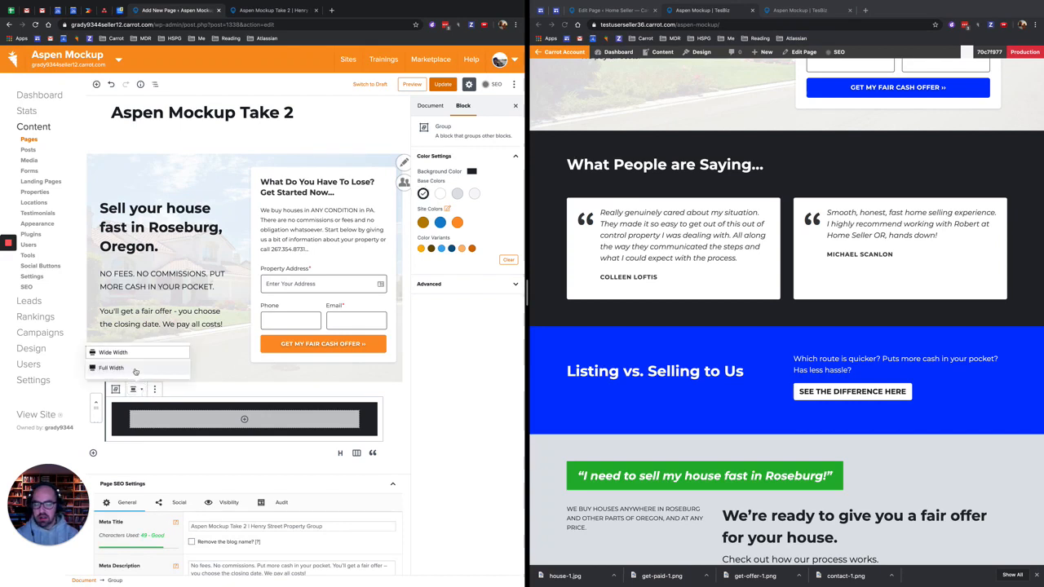
pyautogui.click(135, 372)
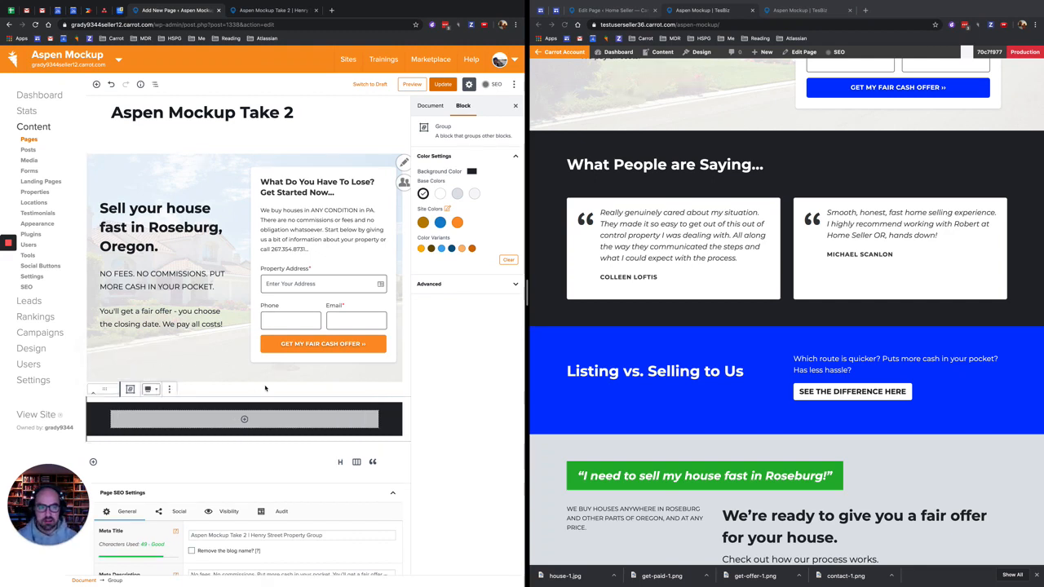
# Add an H2 heading reading "What people are Saying..." inside the black group
pyautogui.scroll(2, 601, 370)
pyautogui.scroll(-1, 600, 370)
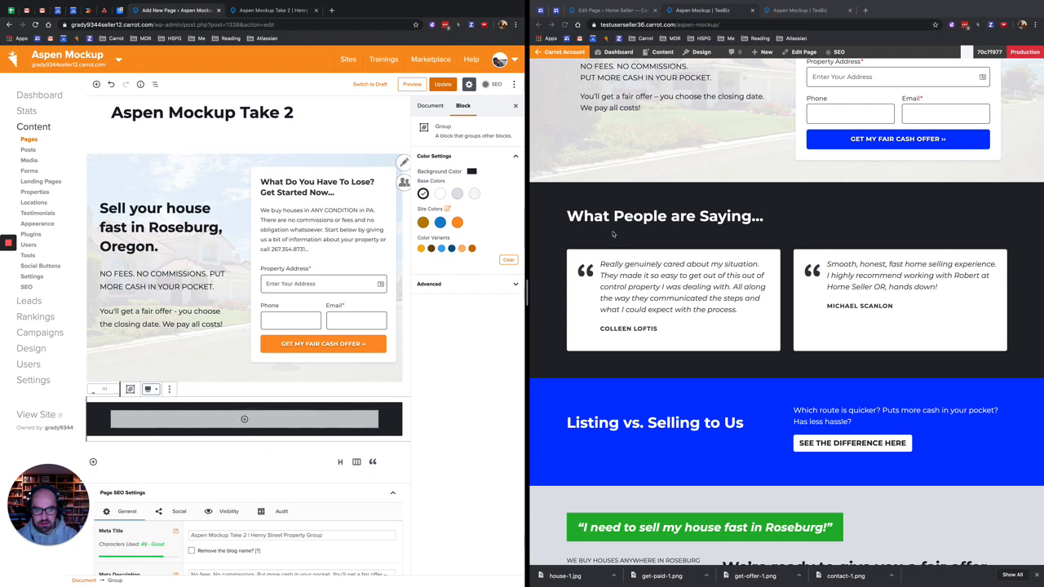
pyautogui.click(244, 419)
pyautogui.click(244, 299)
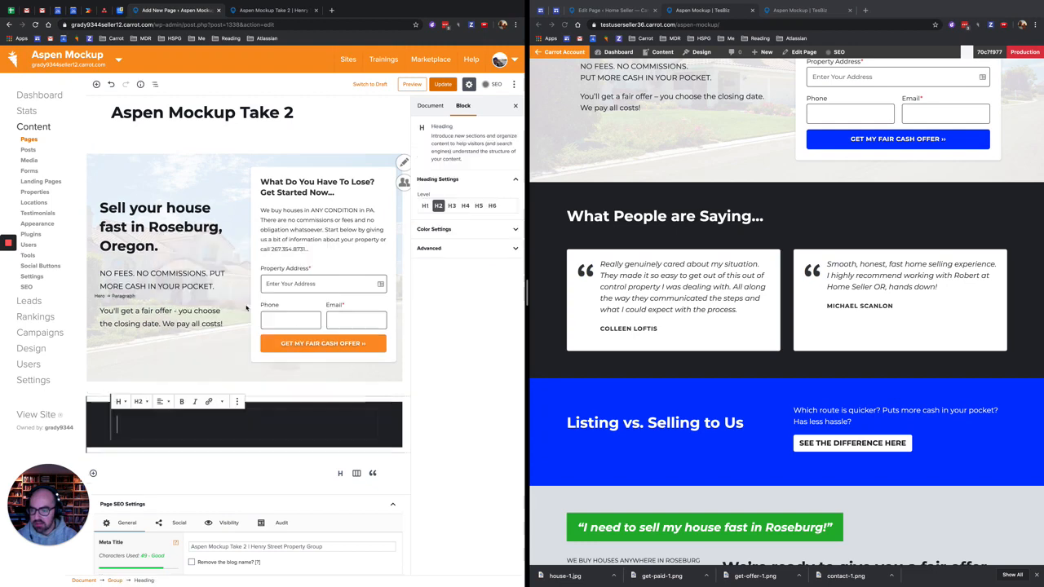
pyautogui.scroll(-2, 247, 307)
pyautogui.write('W')
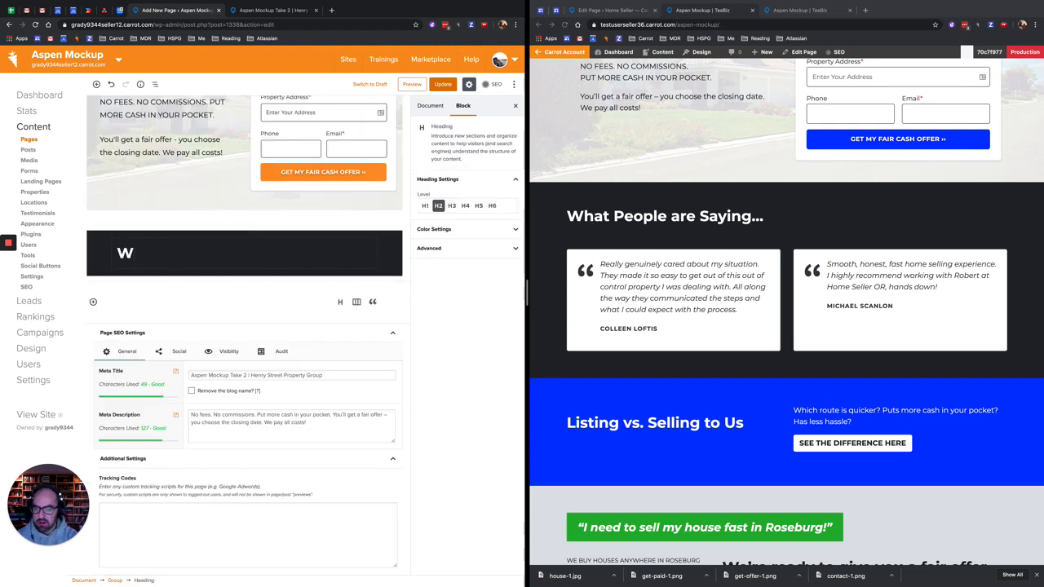
pyautogui.write('hat people are')
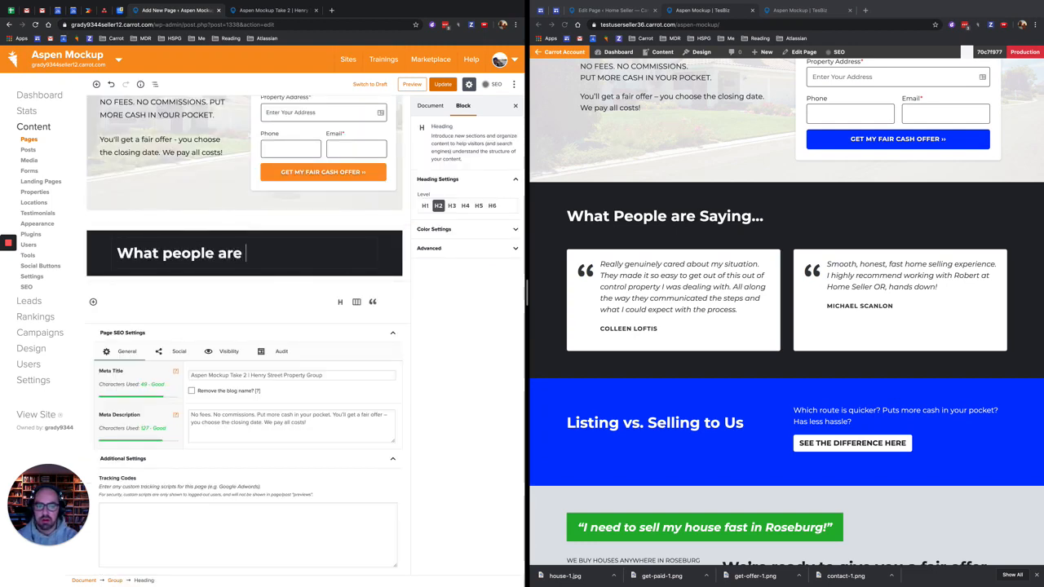
pyautogui.write(' Saying...')
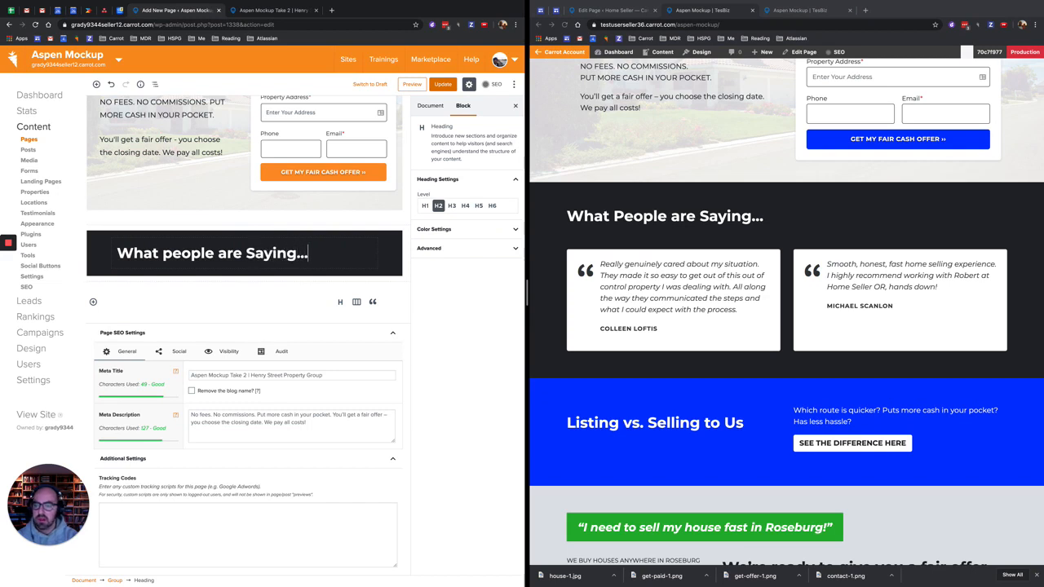
# Insert a two-column Cards block beneath the "What people are Saying..." heading inside the black group
pyautogui.click(250, 272)
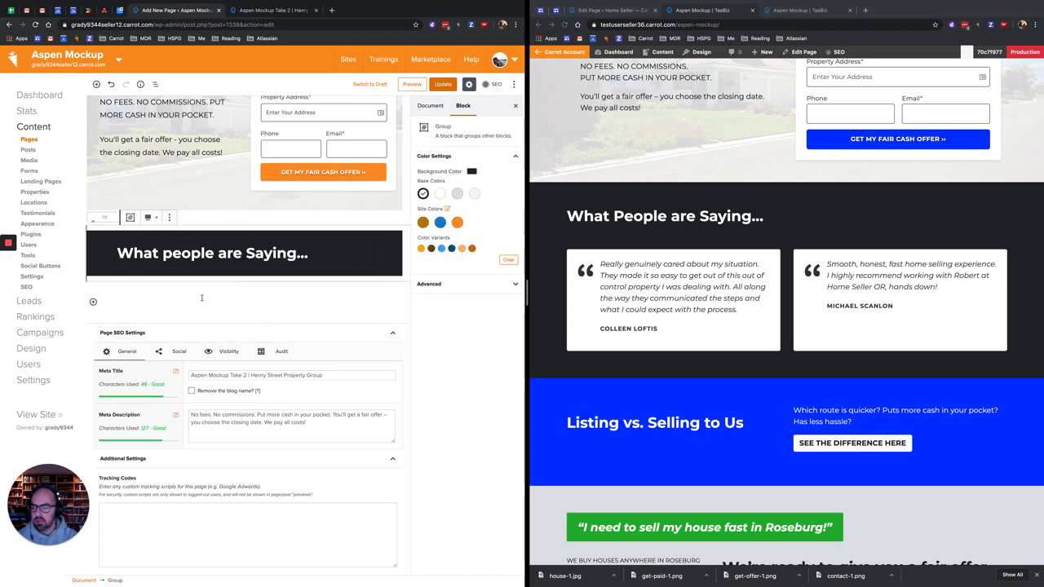
pyautogui.click(239, 298)
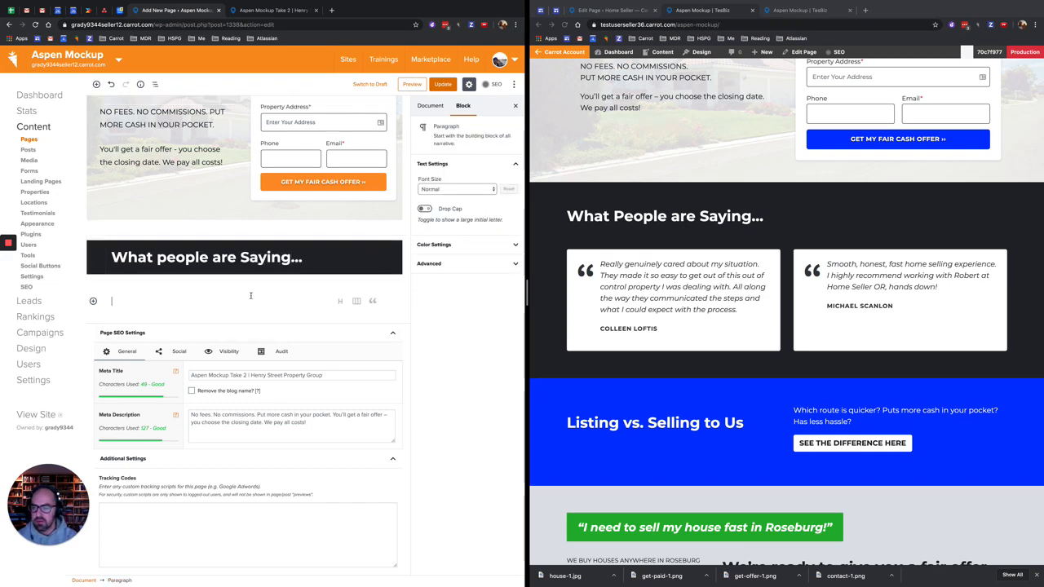
pyautogui.click(305, 261)
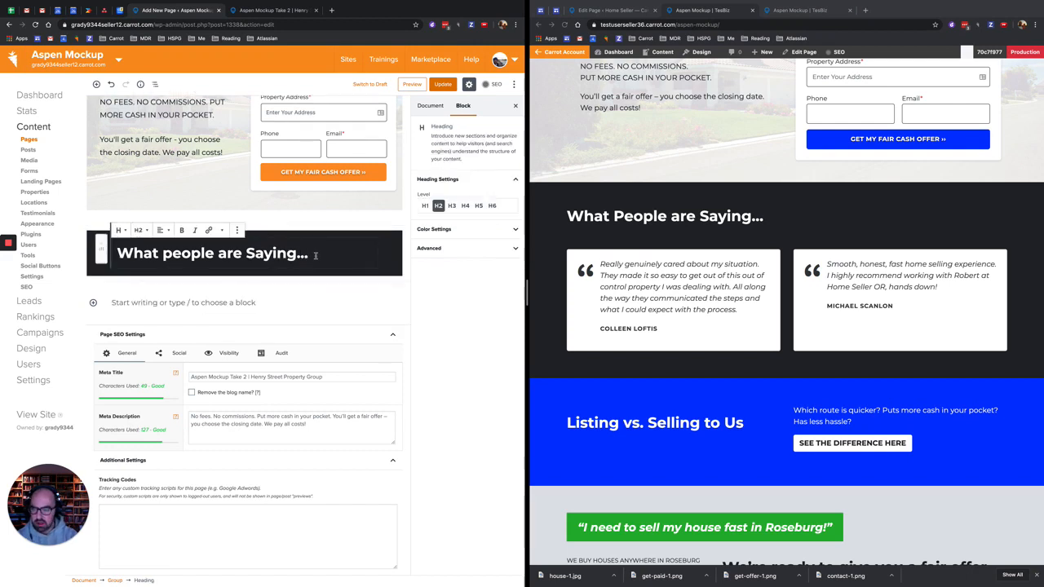
pyautogui.press('Return')
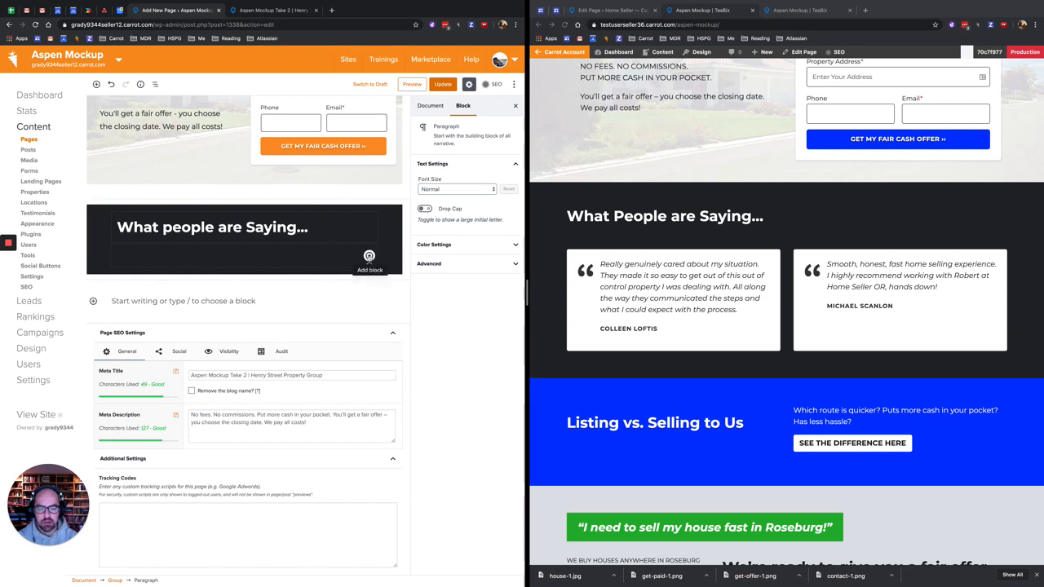
pyautogui.click(369, 256)
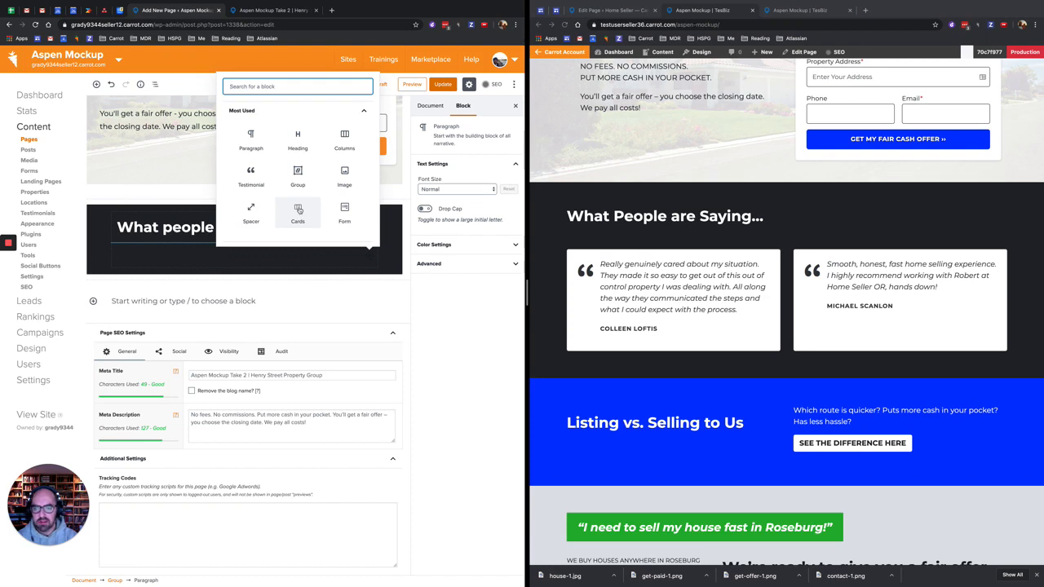
pyautogui.click(299, 210)
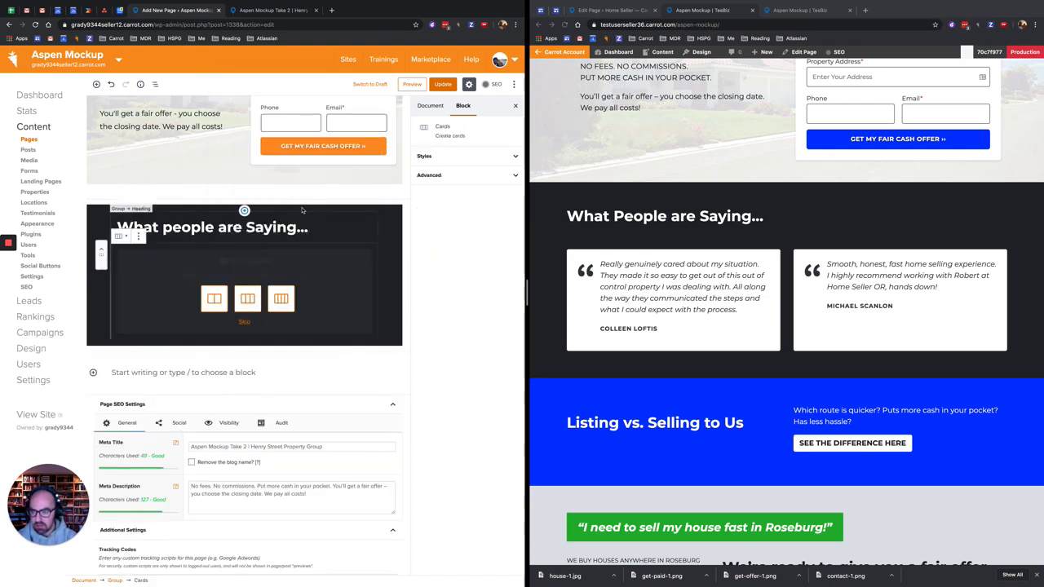
pyautogui.click(213, 299)
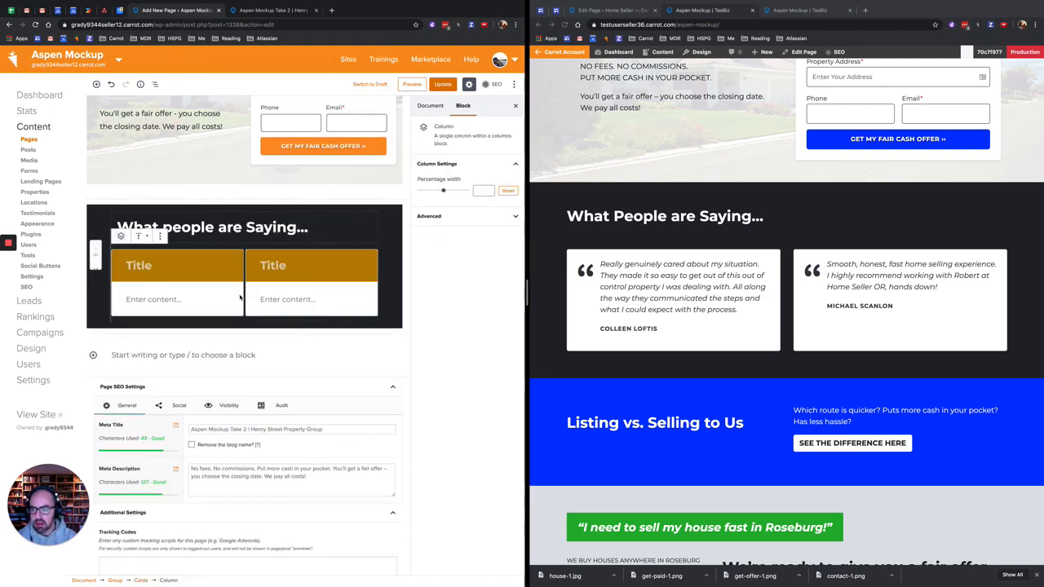
# Set the background color of the first card's title group to white
pyautogui.click(204, 264)
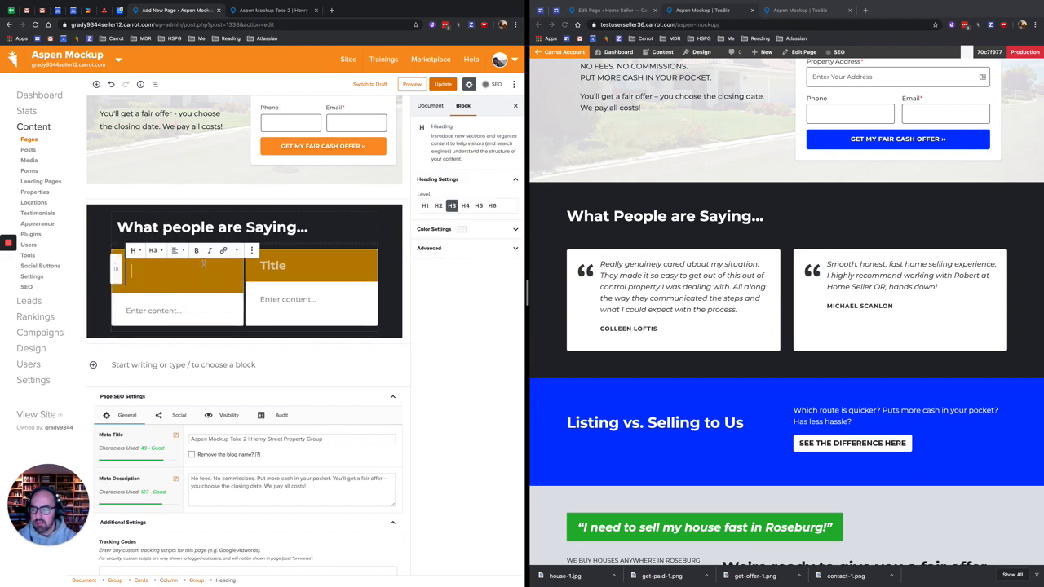
pyautogui.click(239, 278)
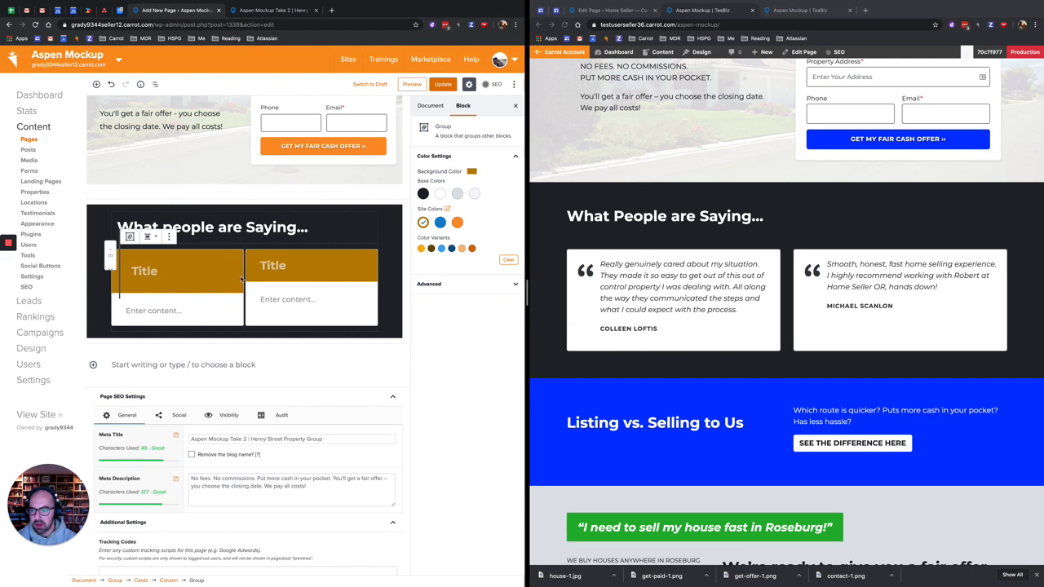
pyautogui.click(441, 194)
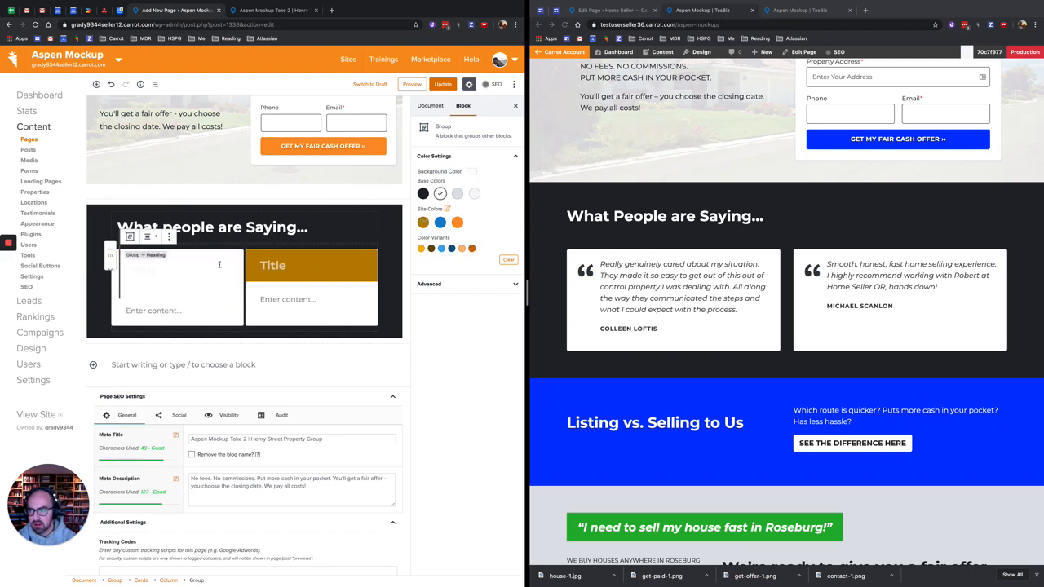
# Remove the title Heading block from the first card's white group
pyautogui.click(181, 274)
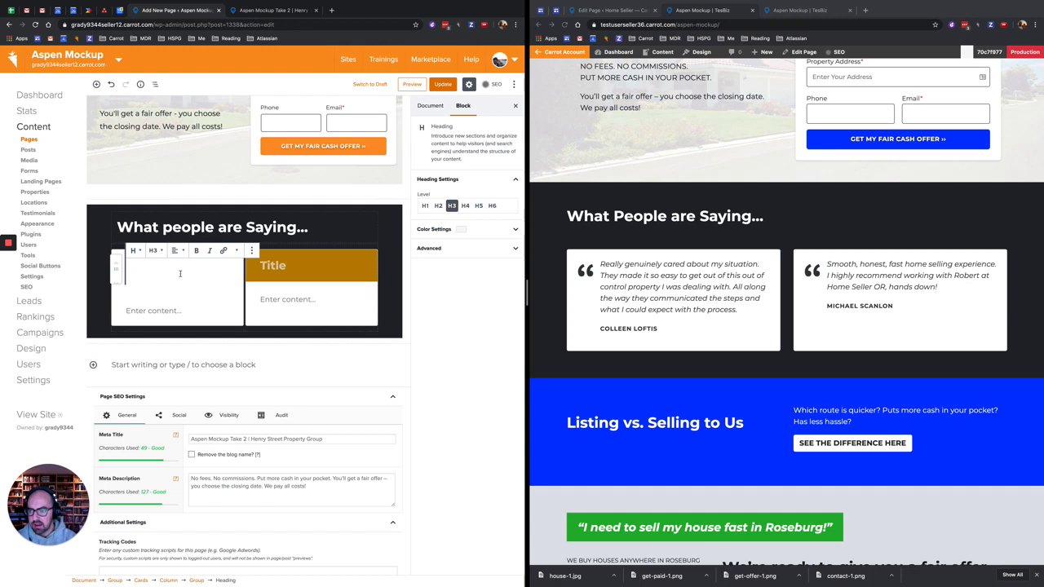
pyautogui.click(251, 252)
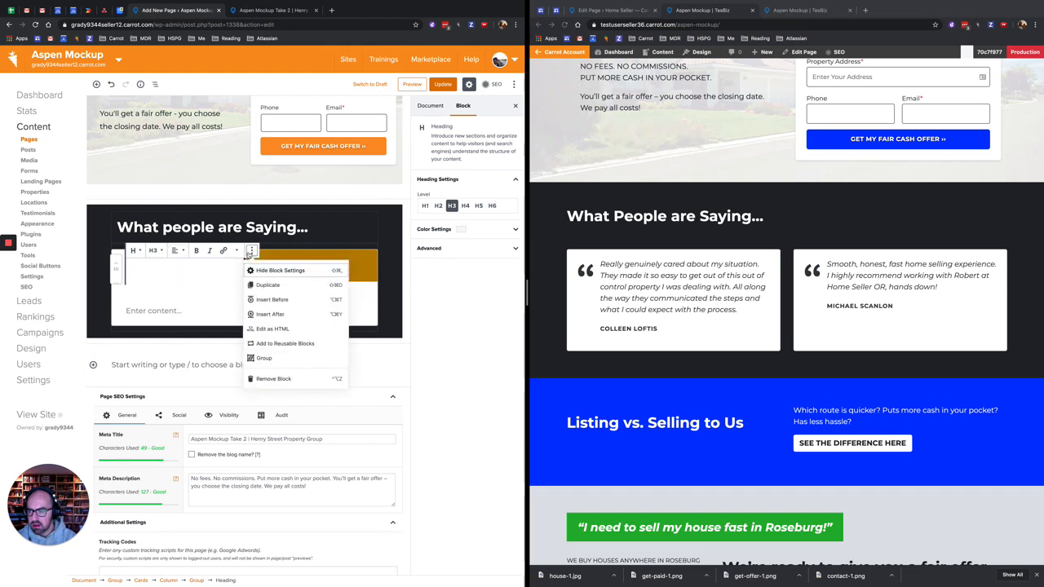
pyautogui.click(191, 283)
pyautogui.click(183, 268)
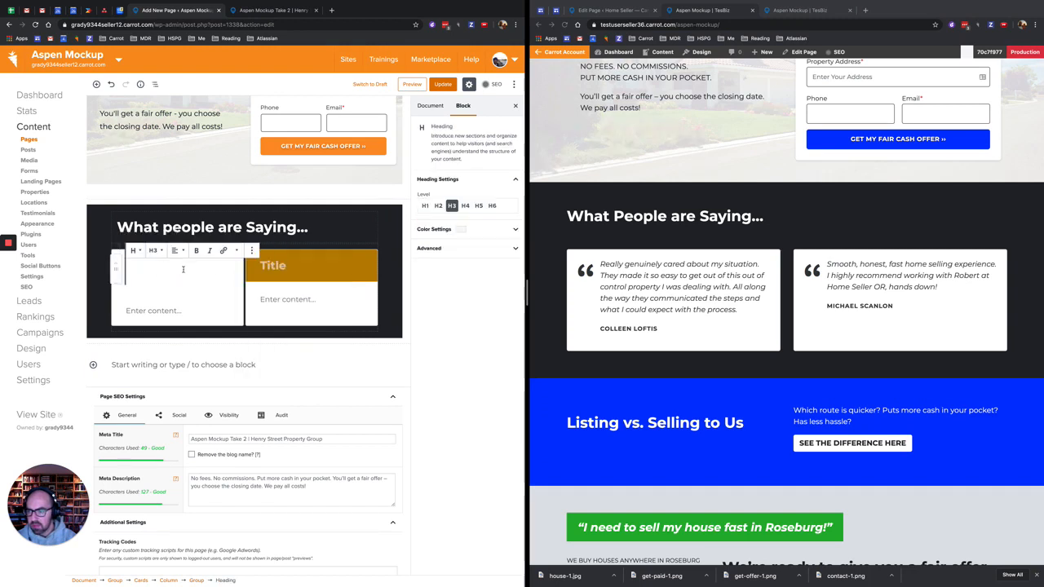
pyautogui.click(136, 251)
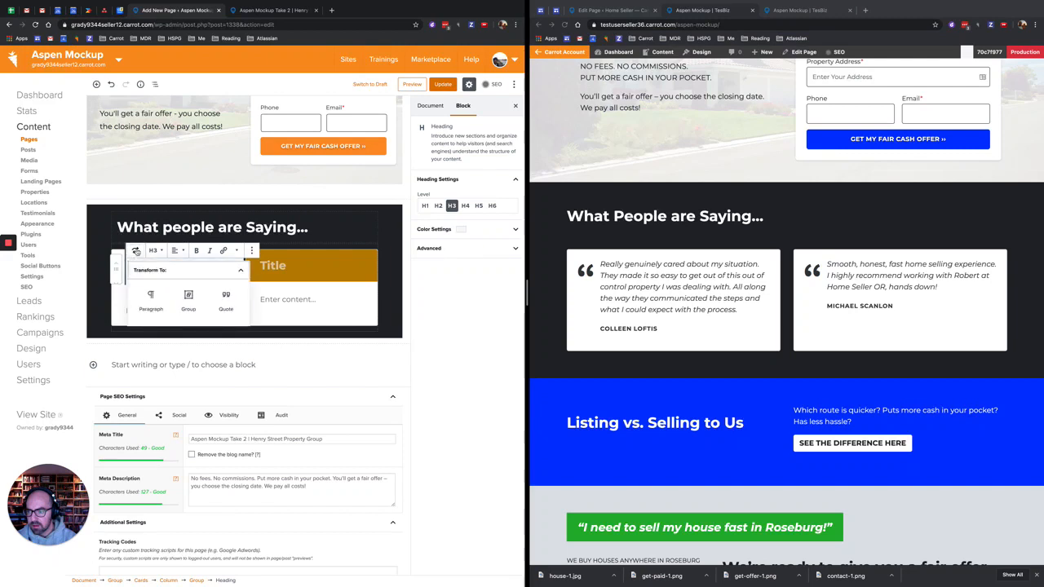
pyautogui.click(252, 251)
pyautogui.click(252, 252)
pyautogui.click(252, 252)
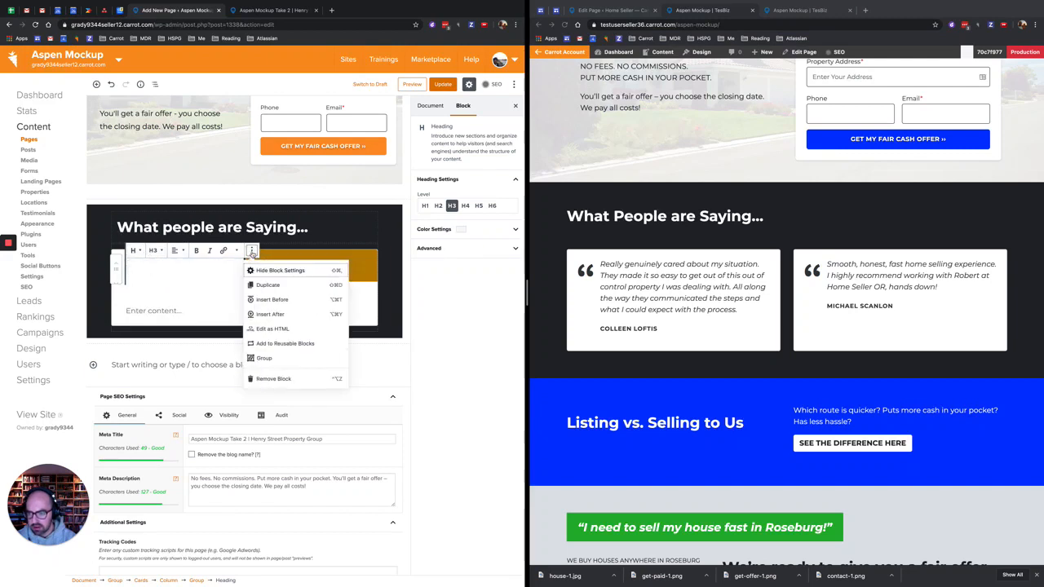
pyautogui.click(258, 380)
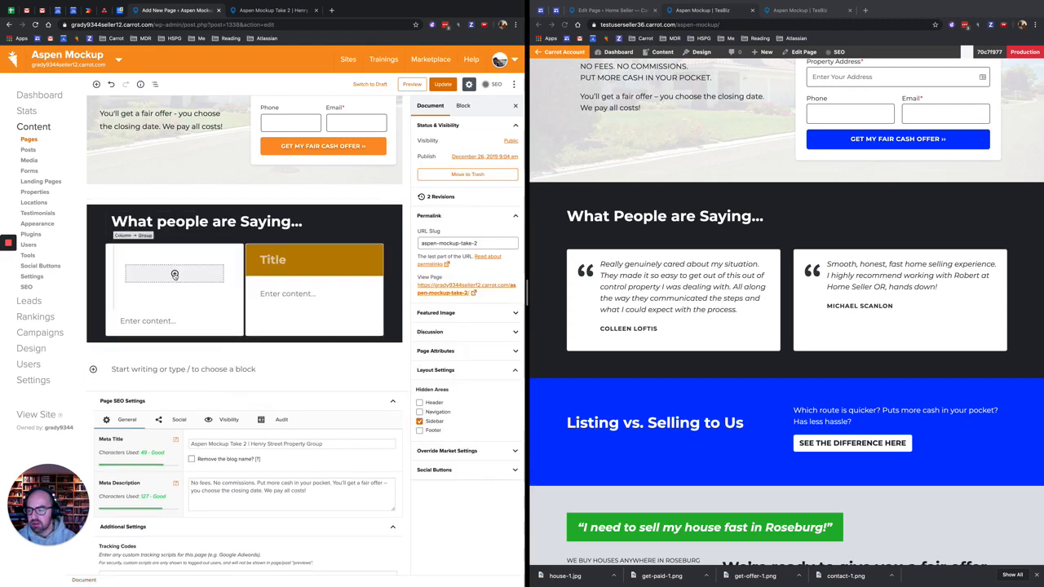
# Insert a Testimonial block into the first card's white group beneath the "What people are Saying..." heading
pyautogui.click(174, 275)
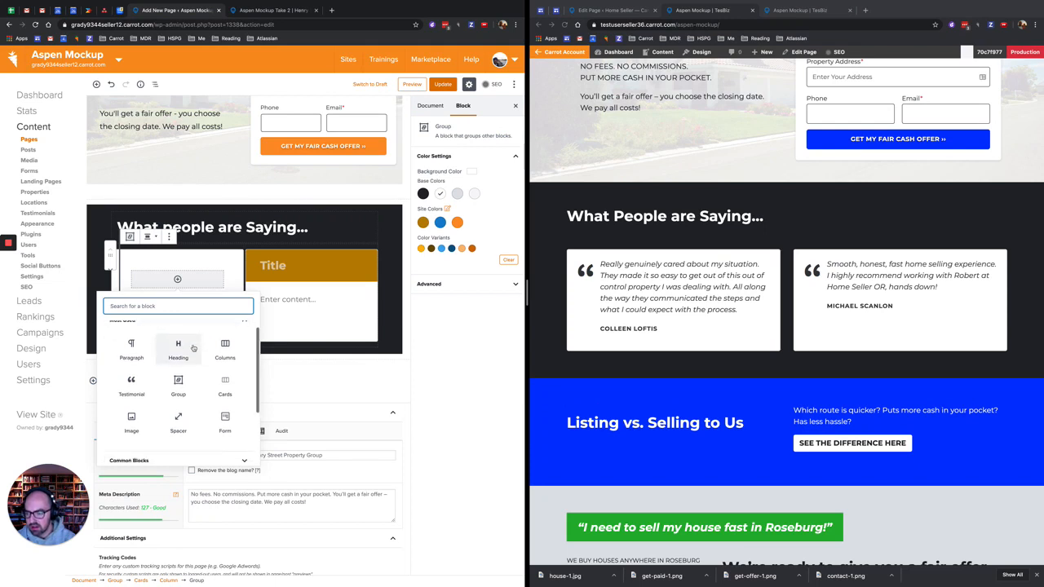
pyautogui.write('test')
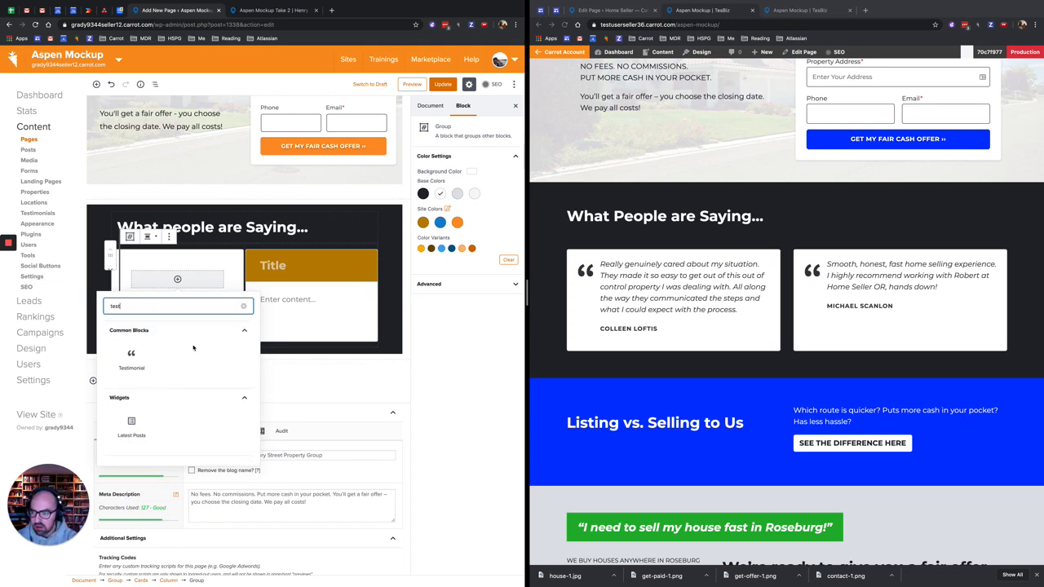
pyautogui.click(133, 359)
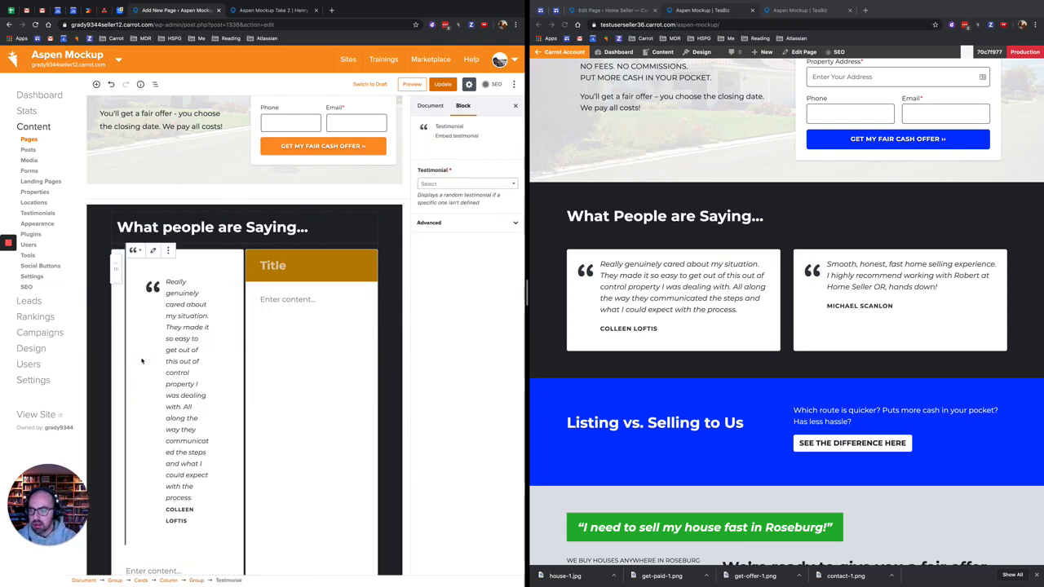
# Assign the testimonial beginning "Really genuinely cared about my situation" to the first card's Testimonial block and return it to preview
pyautogui.scroll(-3, 141, 360)
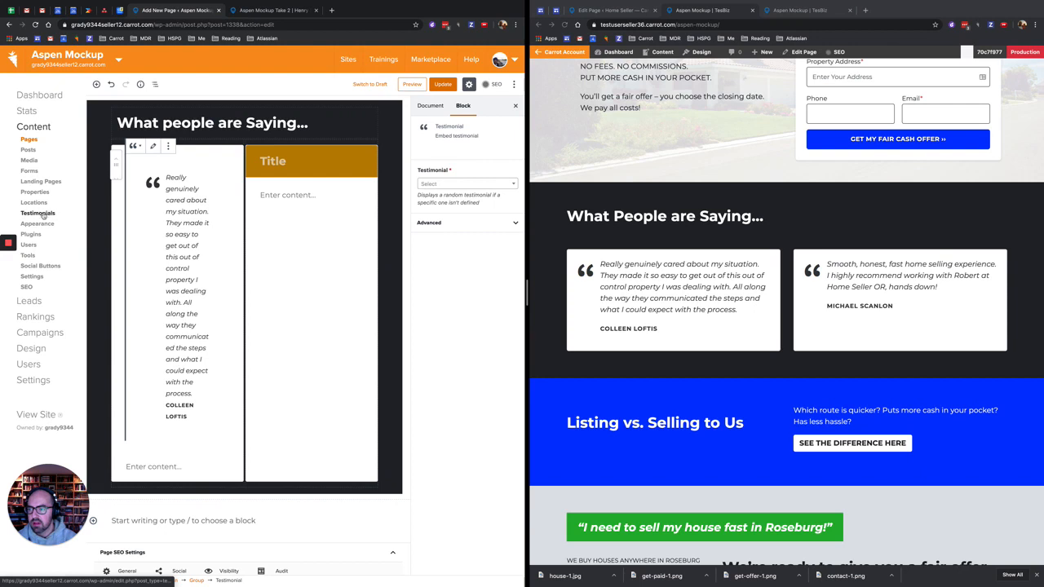
pyautogui.scroll(-3, 216, 290)
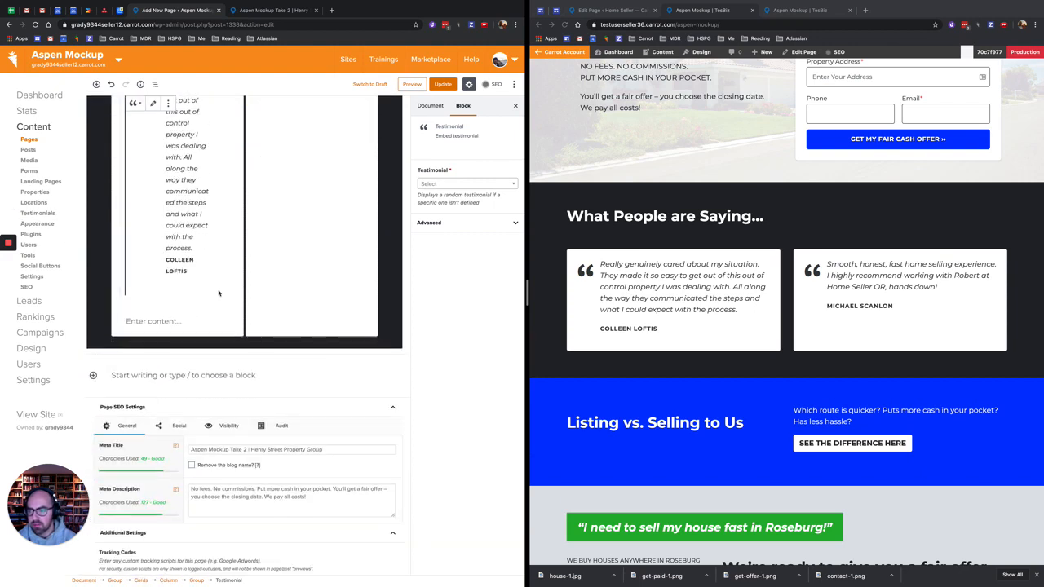
pyautogui.scroll(1, 218, 292)
pyautogui.scroll(2, 218, 292)
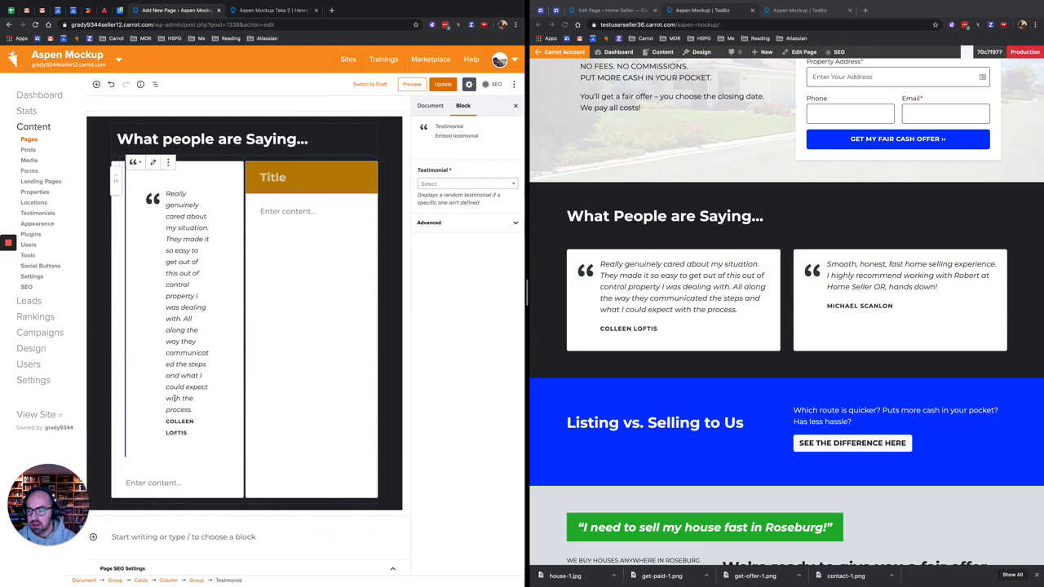
pyautogui.click(152, 161)
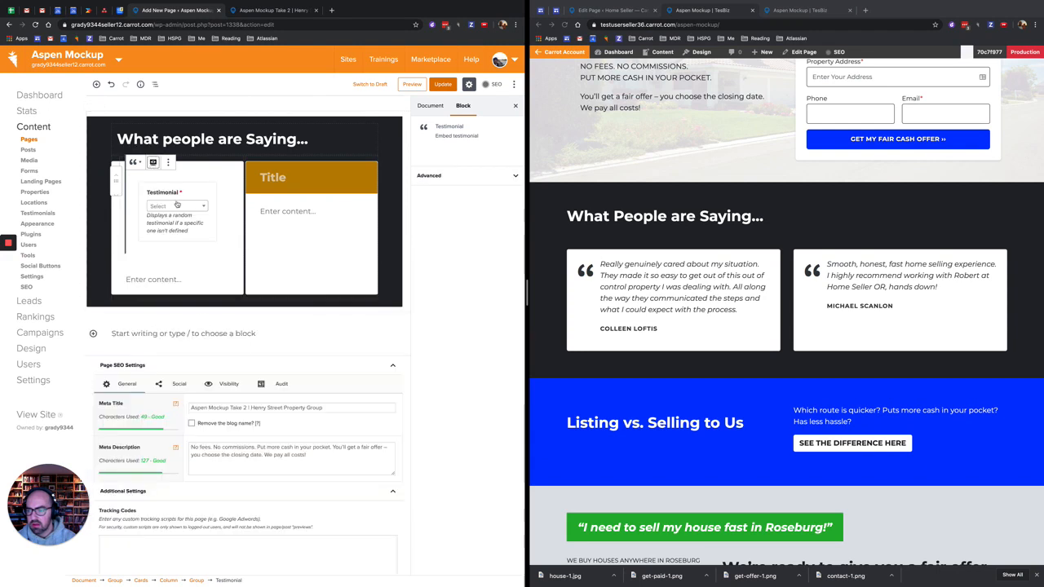
pyautogui.click(202, 208)
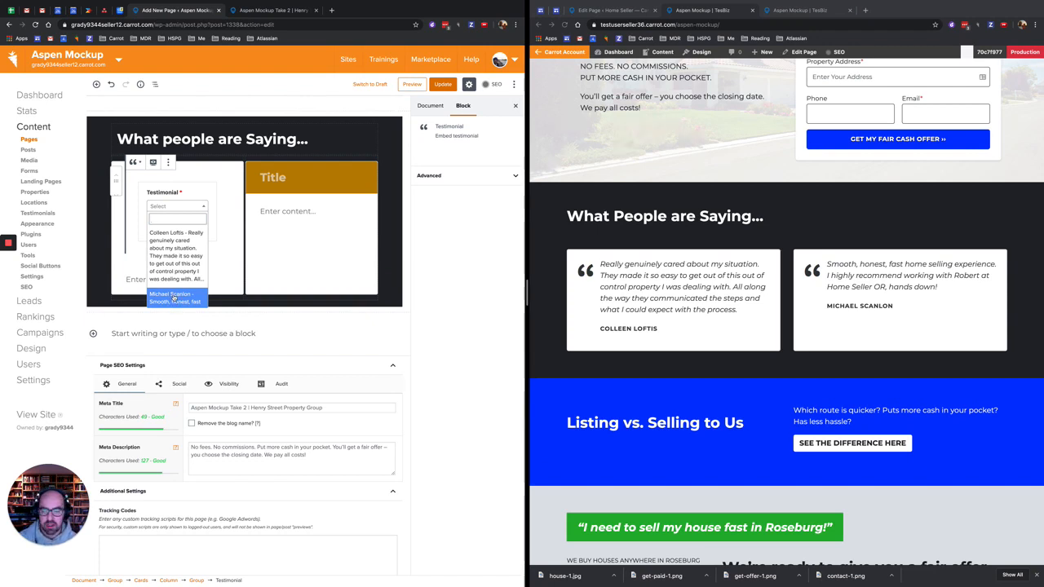
pyautogui.click(173, 256)
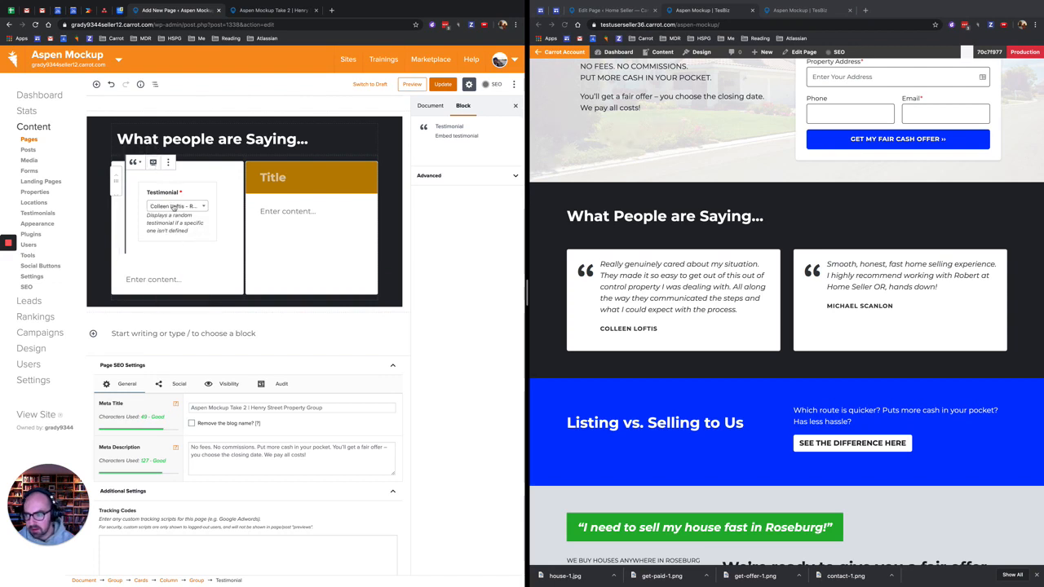
pyautogui.click(153, 163)
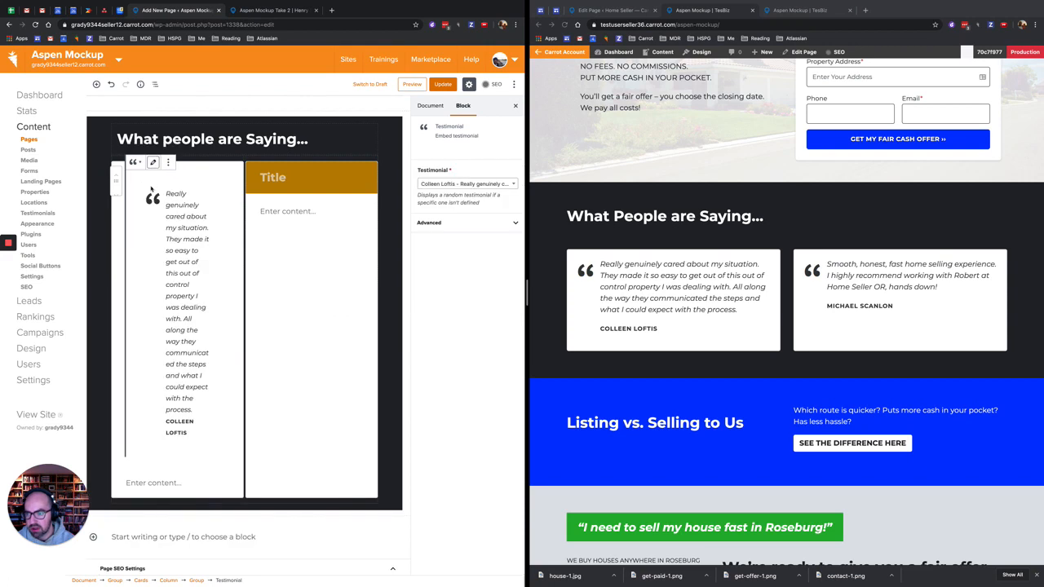
# Delete the empty "Enter content..." paragraph below the testimonial in the first card
pyautogui.scroll(-2, 168, 342)
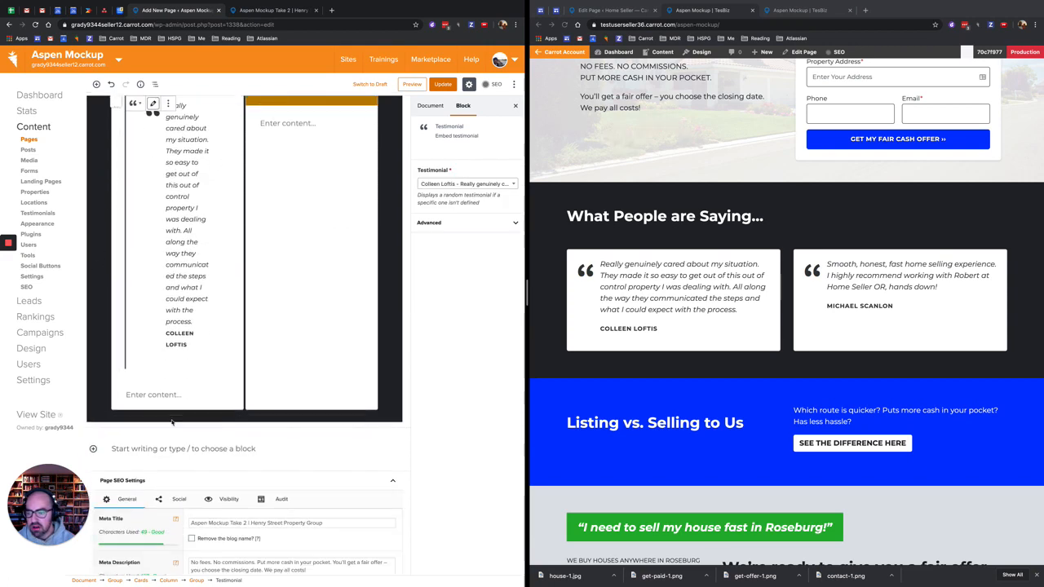
pyautogui.click(163, 394)
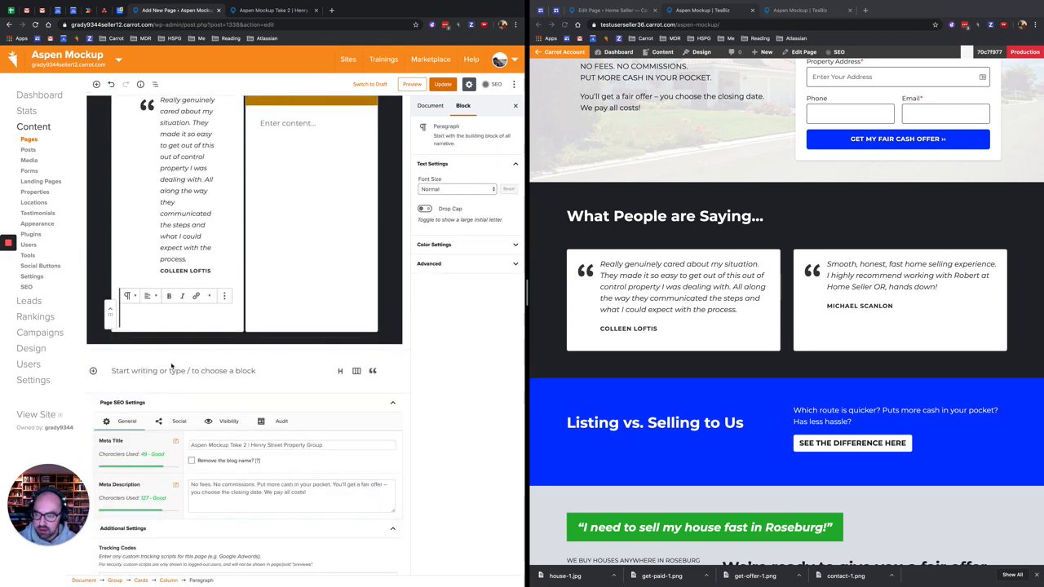
pyautogui.press('BackSpace')
# Set the background color of the second card's title group to white
pyautogui.scroll(2, 288, 269)
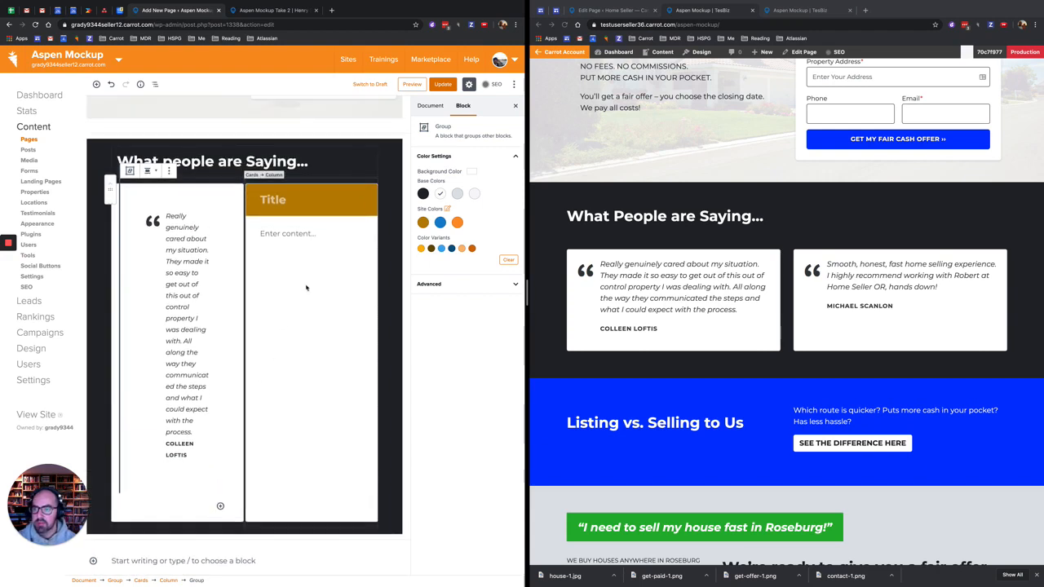
pyautogui.click(313, 201)
pyautogui.click(354, 224)
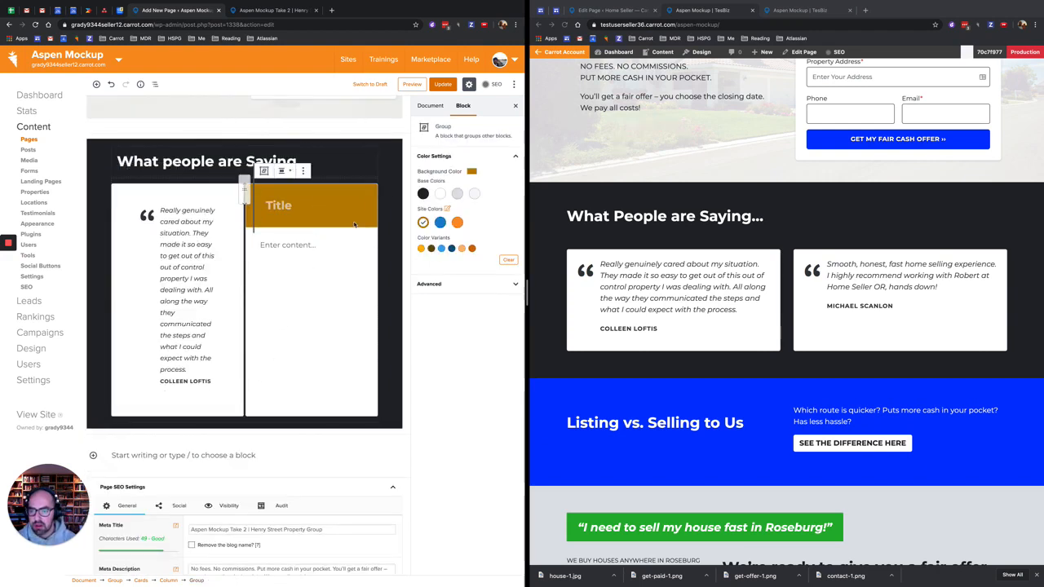
pyautogui.click(439, 194)
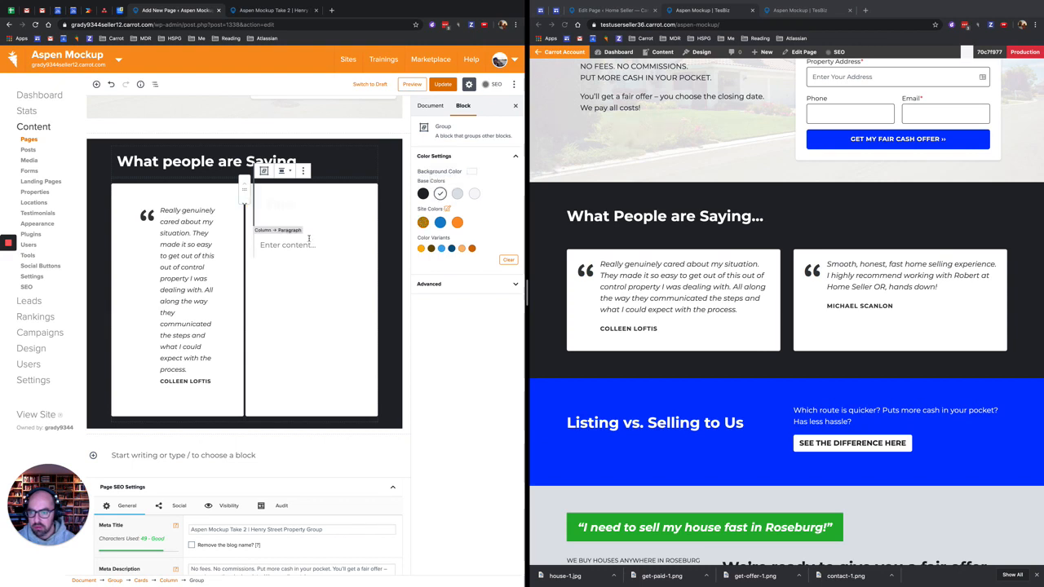
# Remove the title Heading block from the second card's white group
pyautogui.click(315, 208)
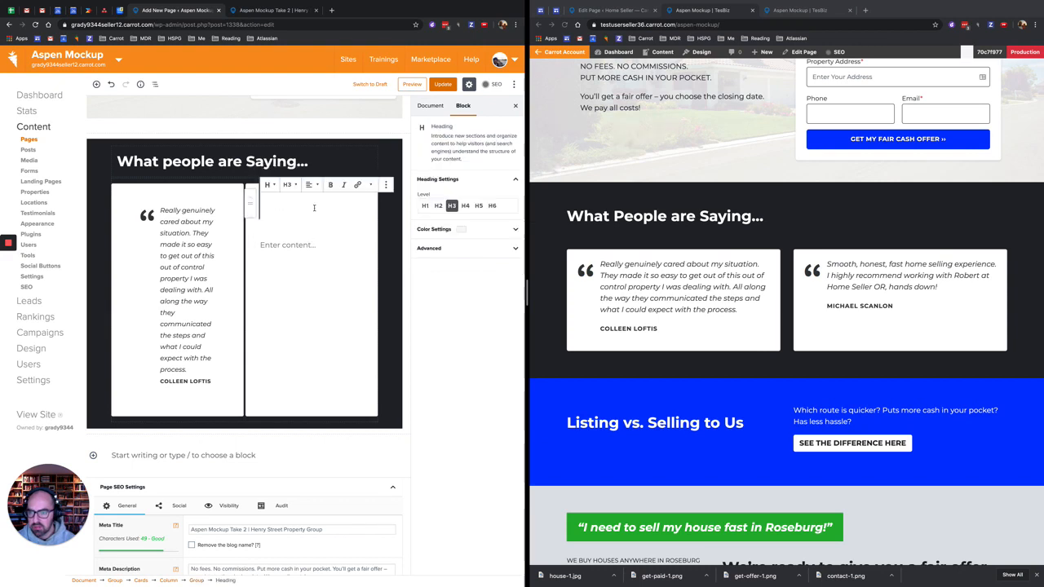
pyautogui.click(386, 184)
pyautogui.click(399, 310)
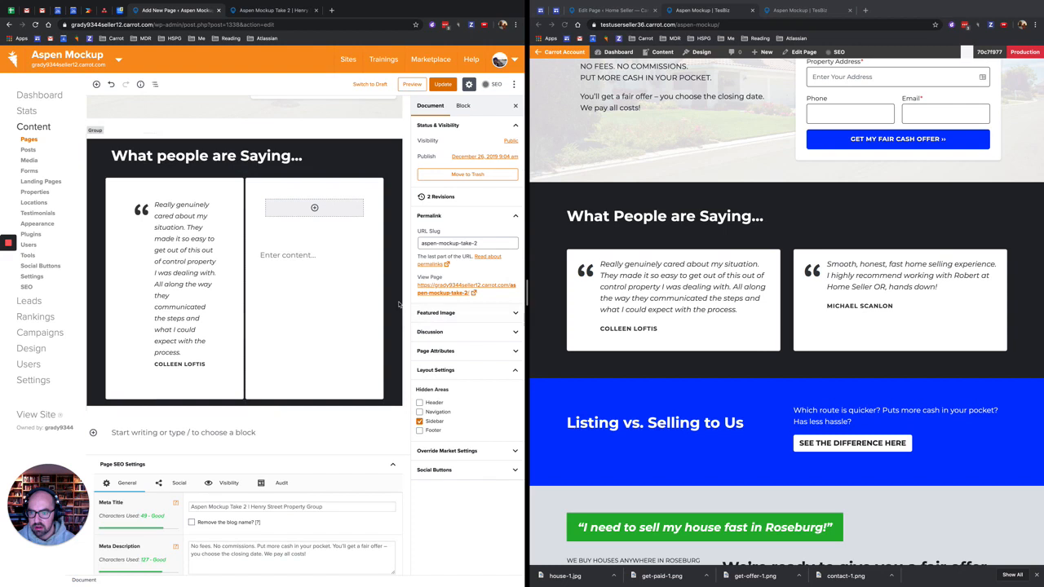
# Insert a Testimonial block into the second card's empty white group
pyautogui.click(314, 207)
pyautogui.click(314, 213)
pyautogui.write('test')
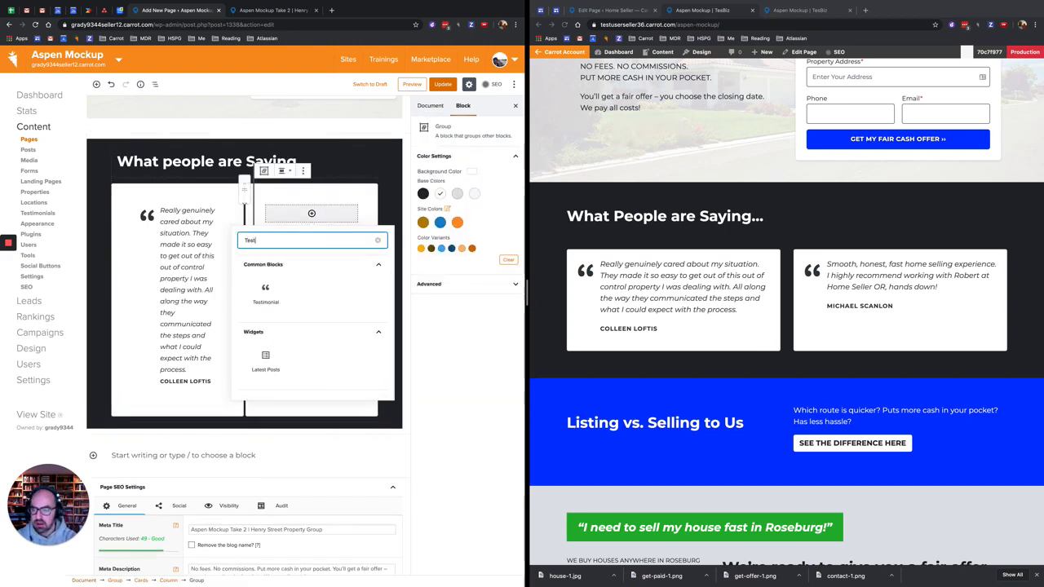
pyautogui.click(270, 296)
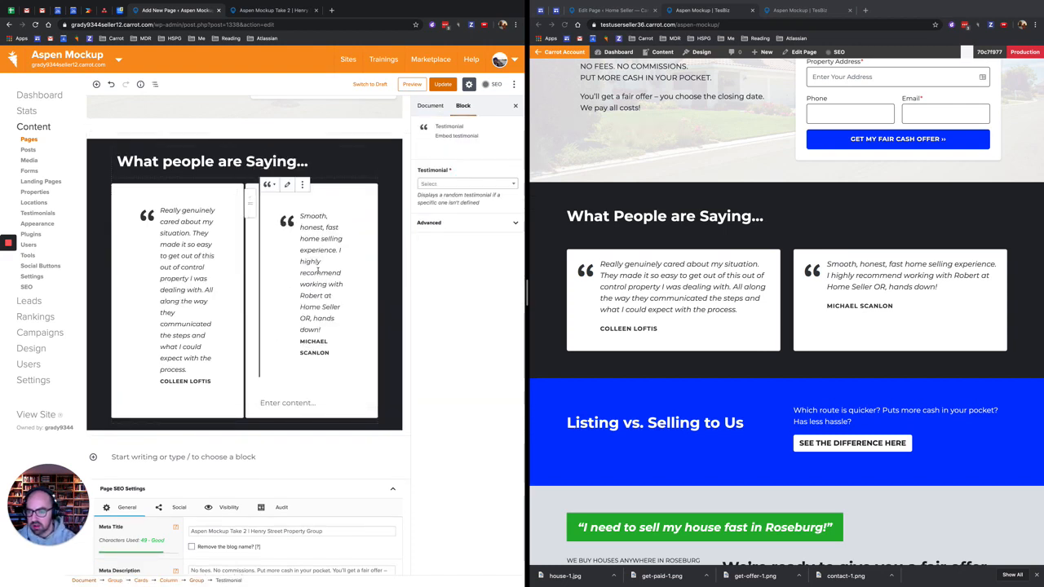
# Assign the testimonial beginning "Smooth, honest, fast home selling experience" to the second card's Testimonial block and return it to preview
pyautogui.click(287, 184)
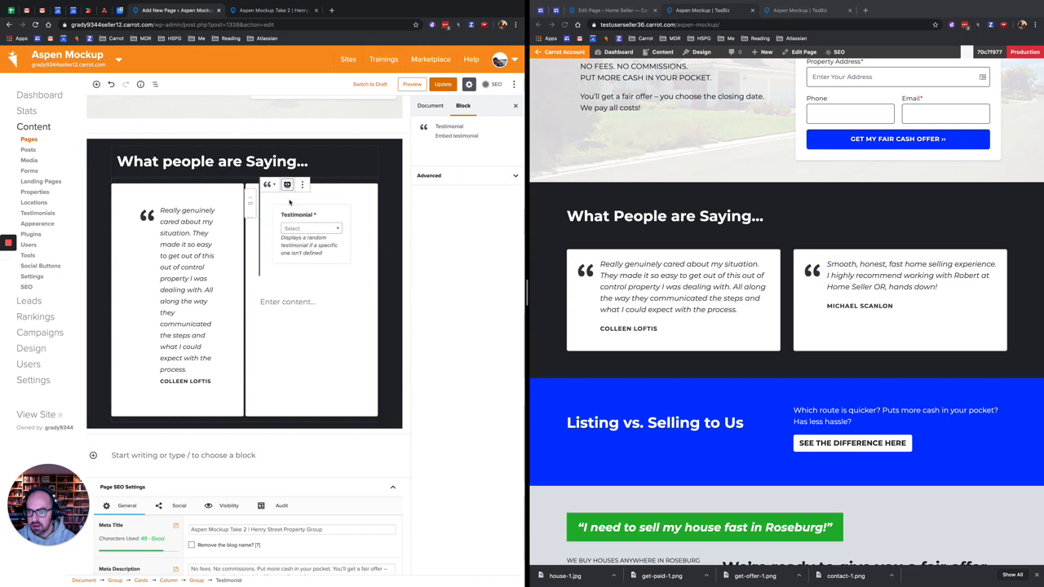
pyautogui.click(318, 231)
pyautogui.click(312, 321)
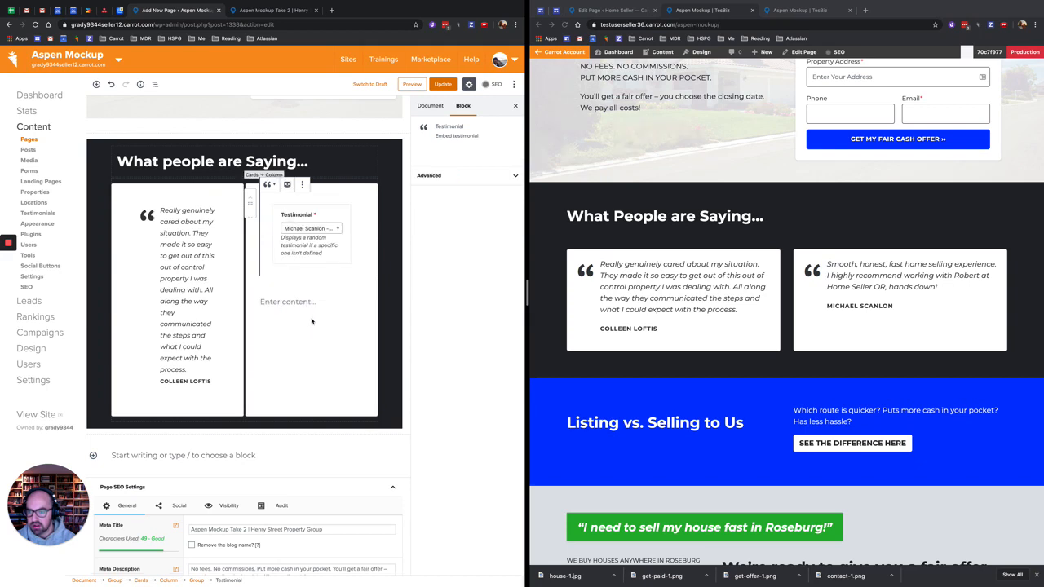
pyautogui.click(286, 185)
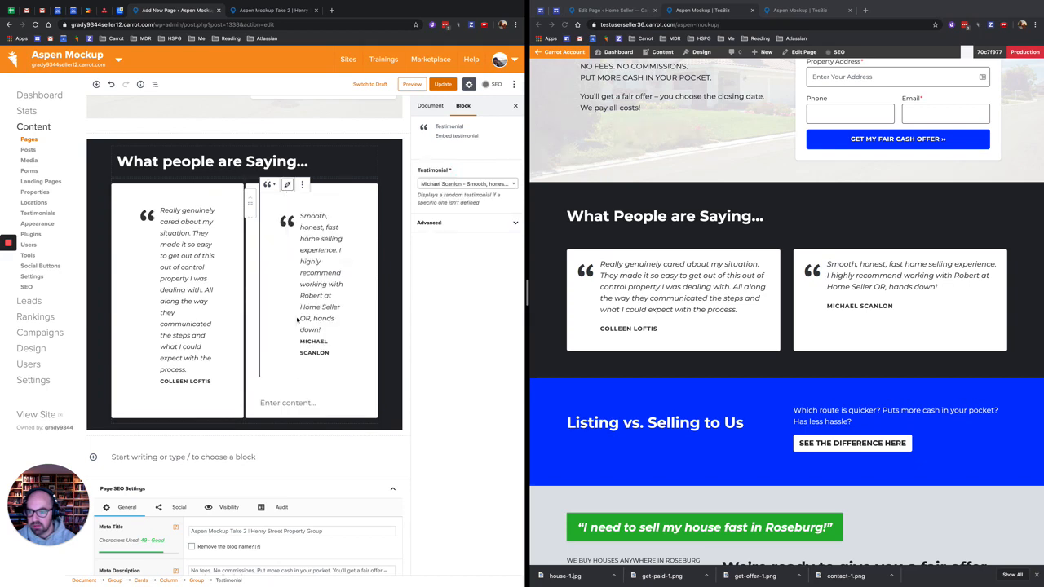
# Delete the empty "Enter content..." paragraph below the testimonial in the second card
pyautogui.click(292, 404)
pyautogui.press('BackSpace')
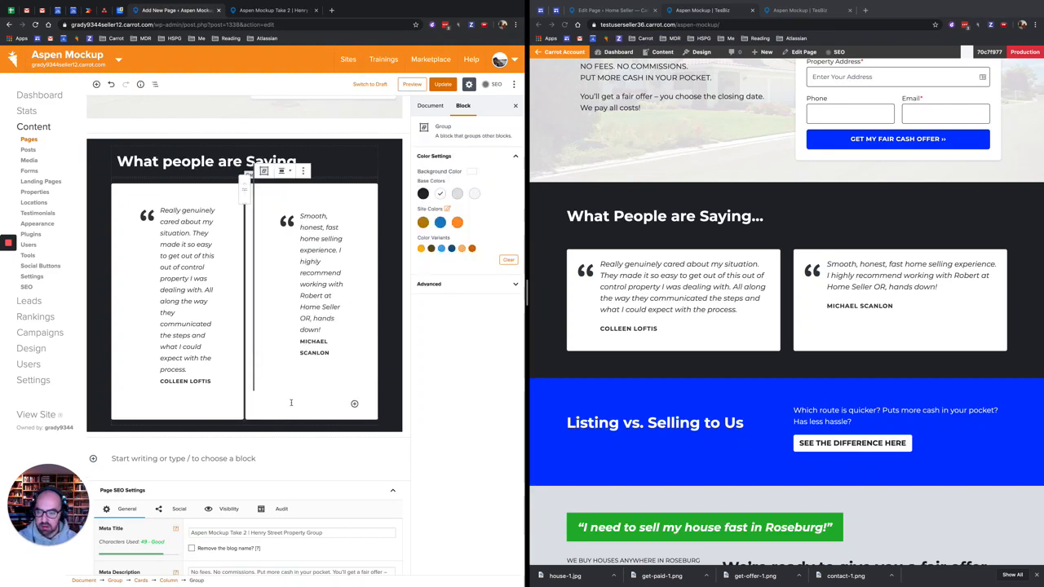
pyautogui.click(294, 406)
# Update the page and preview it to compare the testimonials section with the reference page
pyautogui.scroll(2, 345, 392)
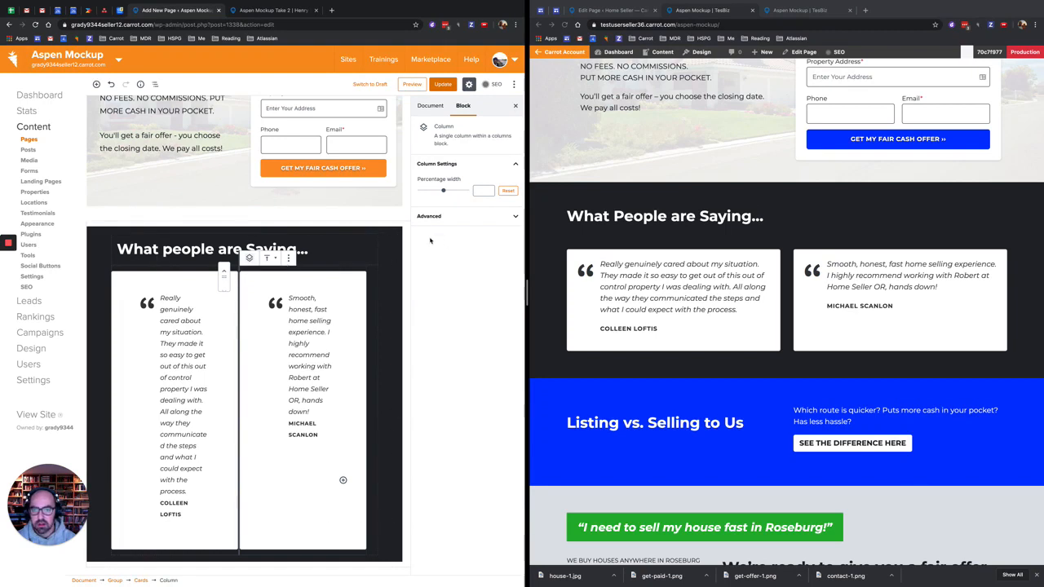
pyautogui.click(442, 84)
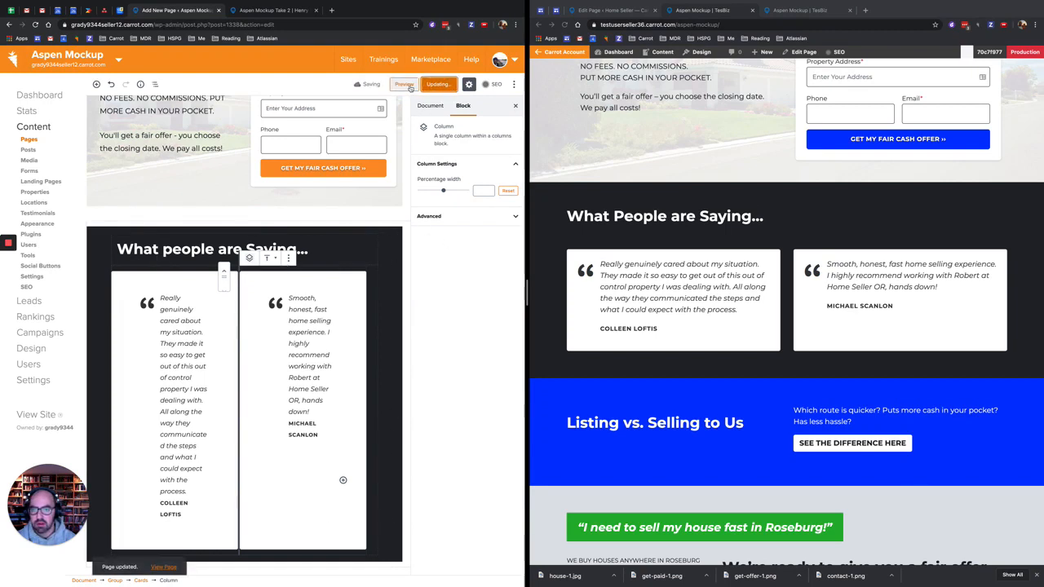
pyautogui.click(412, 88)
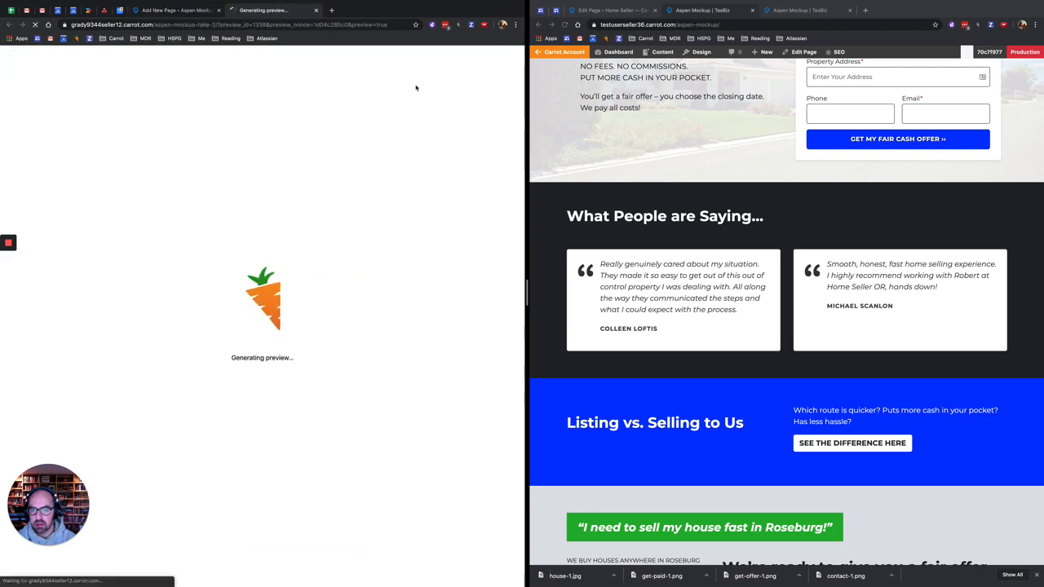
pyautogui.scroll(-2, 341, 290)
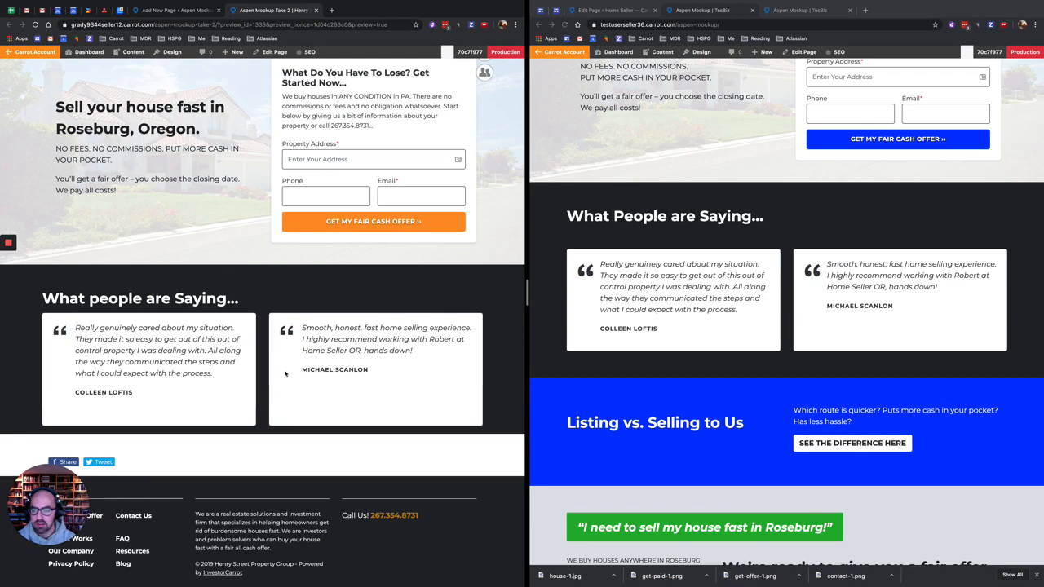
# Back in the page editor, add a 50-pixel-high Spacer block between the "What people are Saying..." heading and the testimonial cards
pyautogui.click(205, 10)
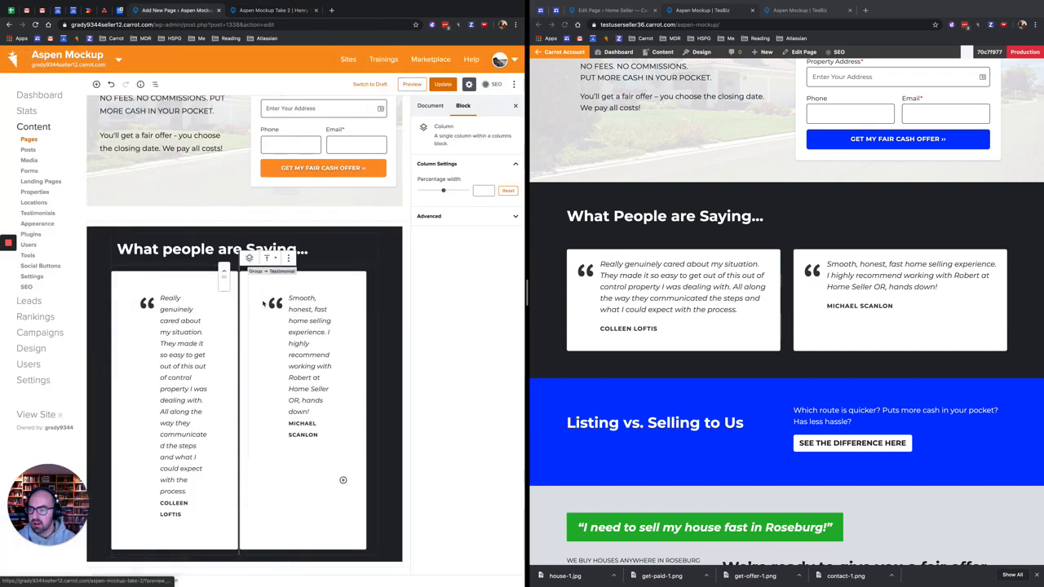
pyautogui.scroll(-1, 265, 245)
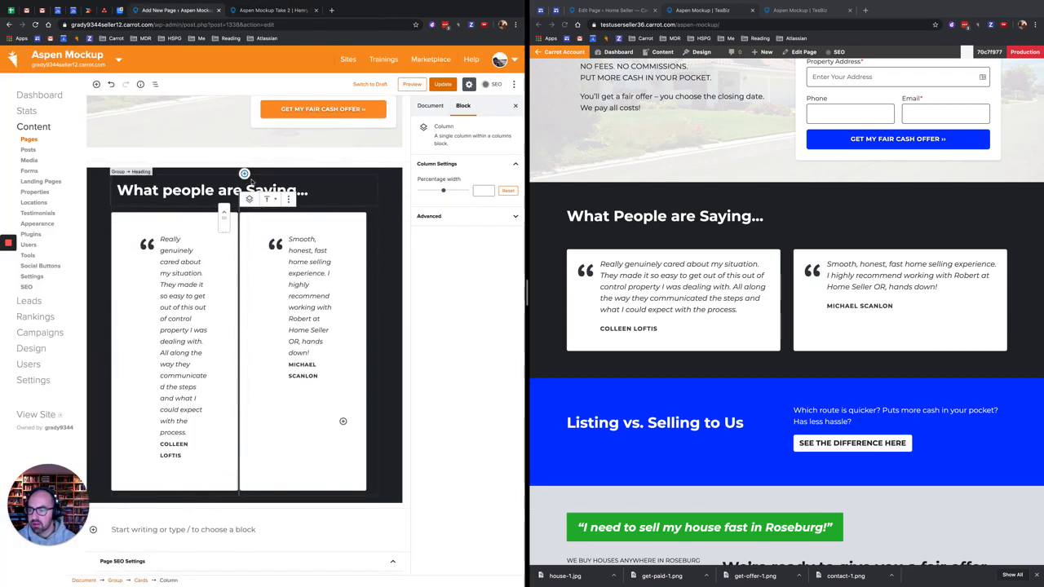
pyautogui.click(243, 174)
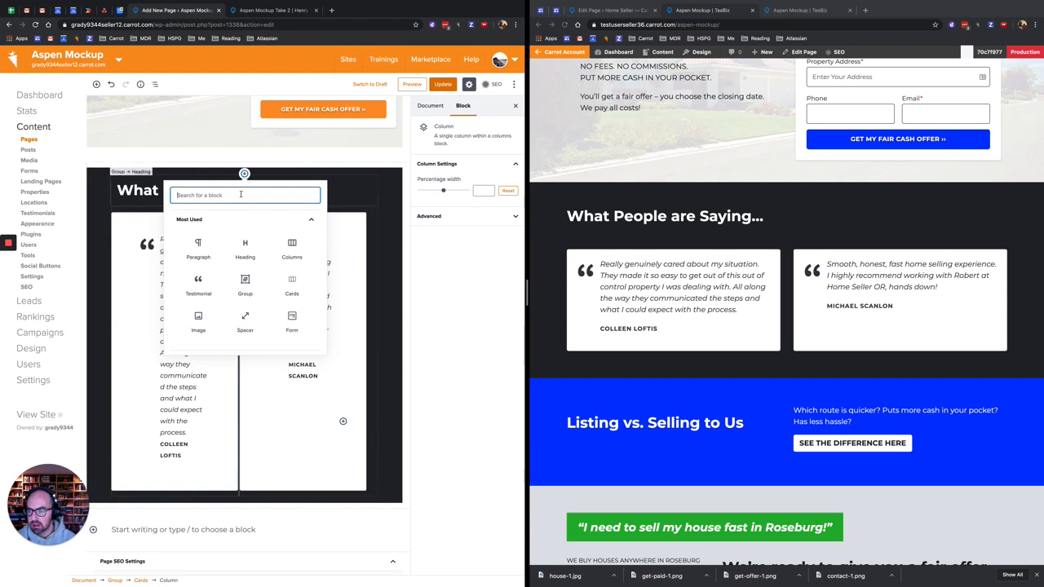
pyautogui.write('spacer')
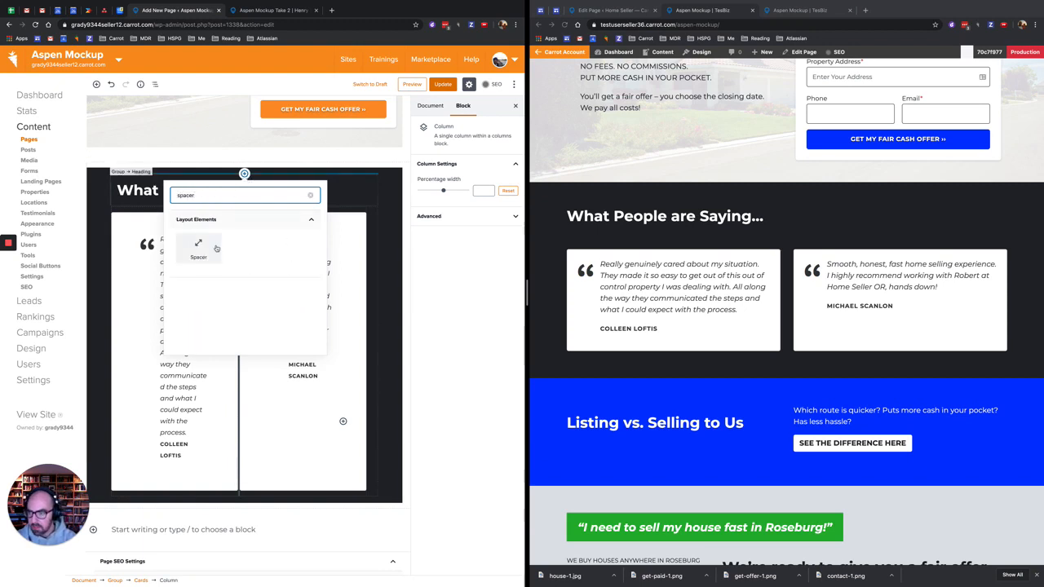
pyautogui.click(217, 248)
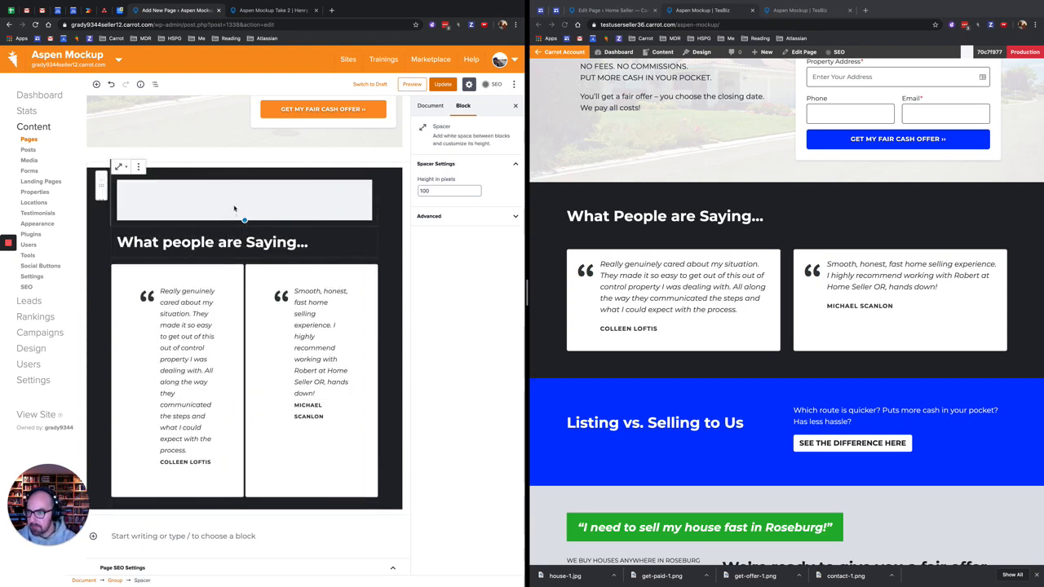
pyautogui.doubleClick(425, 190)
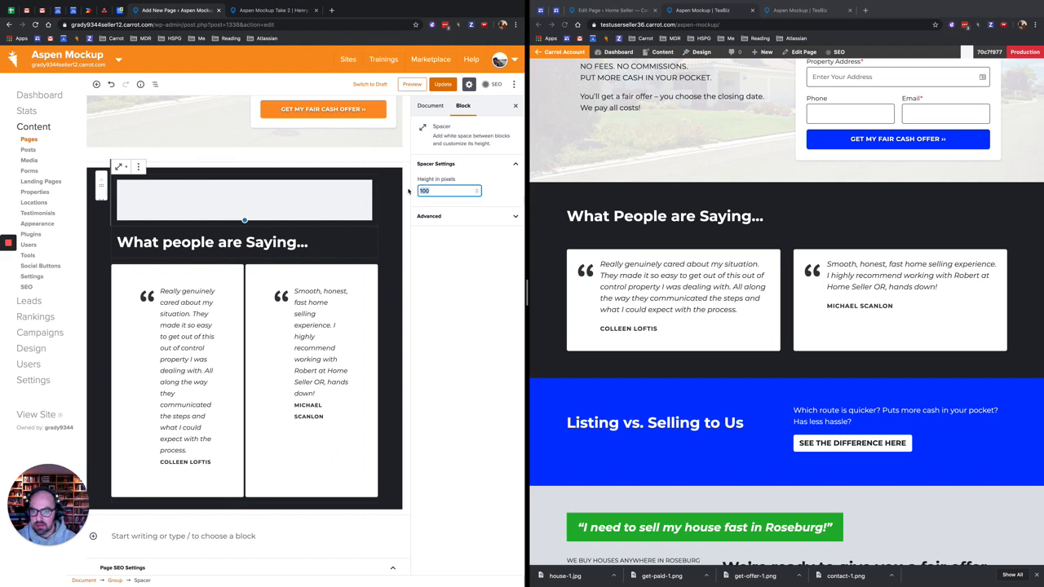
pyautogui.write('50')
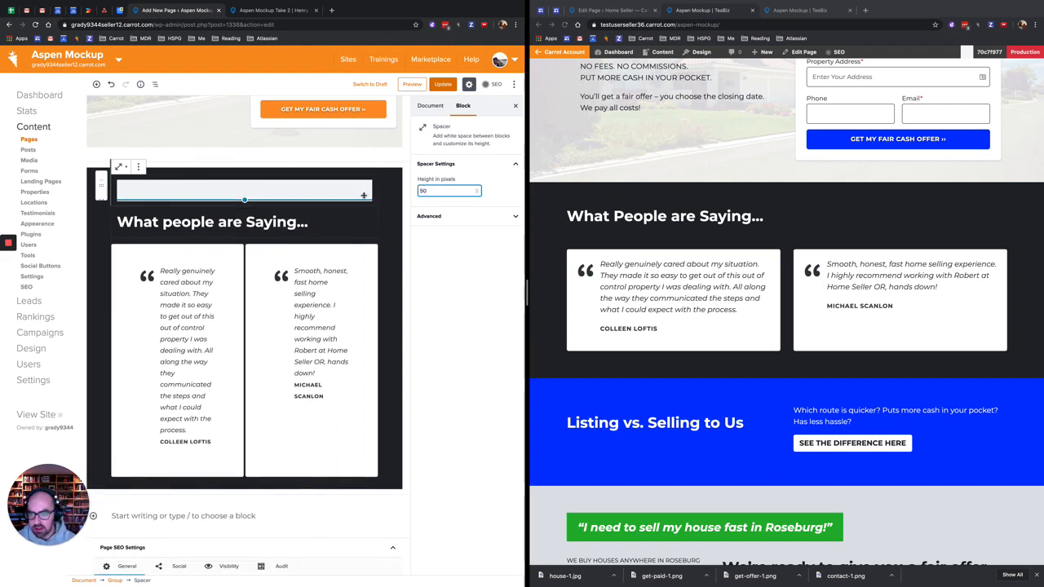
pyautogui.click(101, 194)
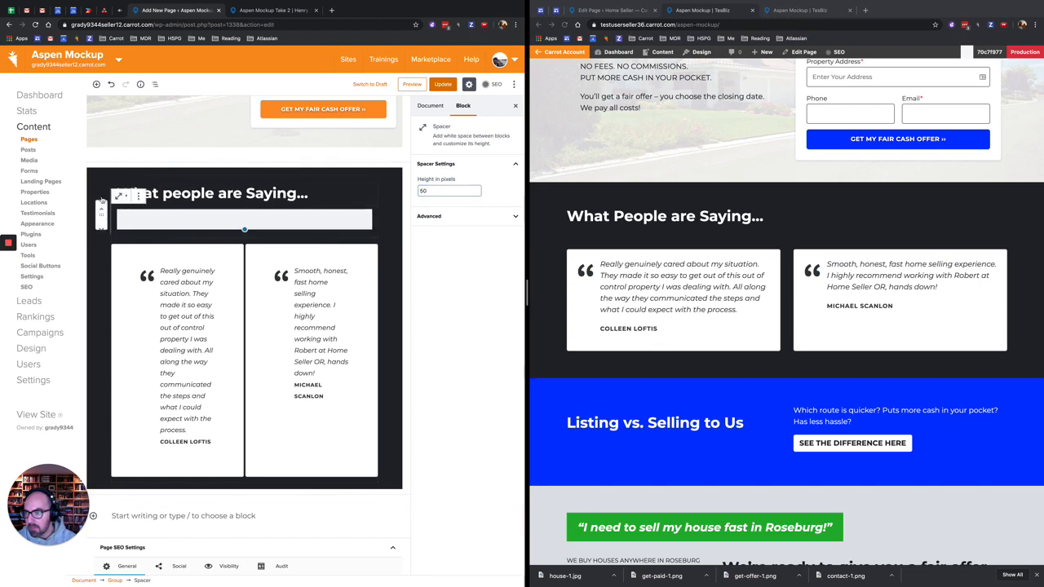
# Update the page and preview it to check the spacing of the testimonials section against the reference page
pyautogui.click(443, 84)
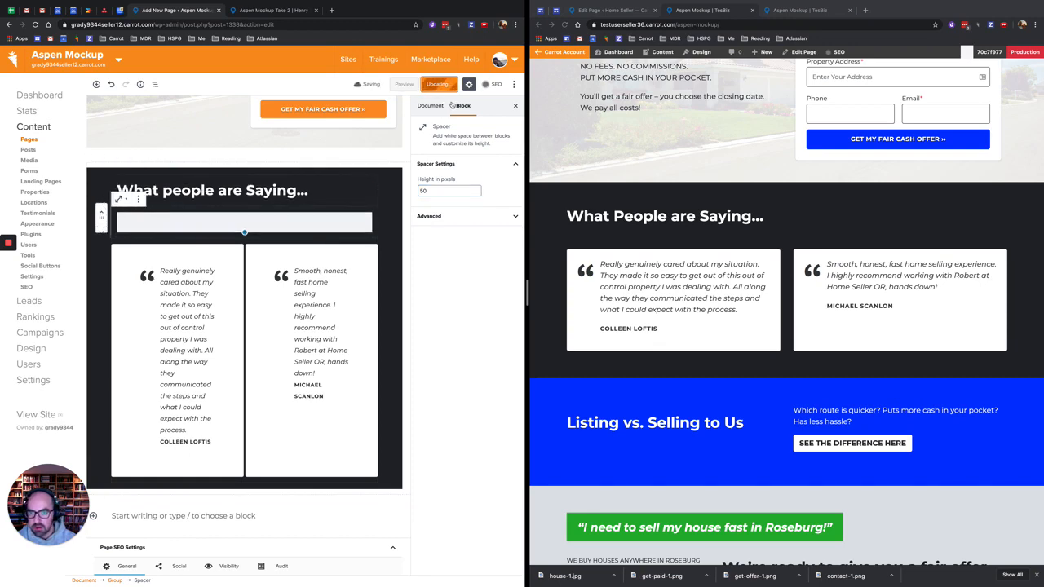
pyautogui.click(405, 85)
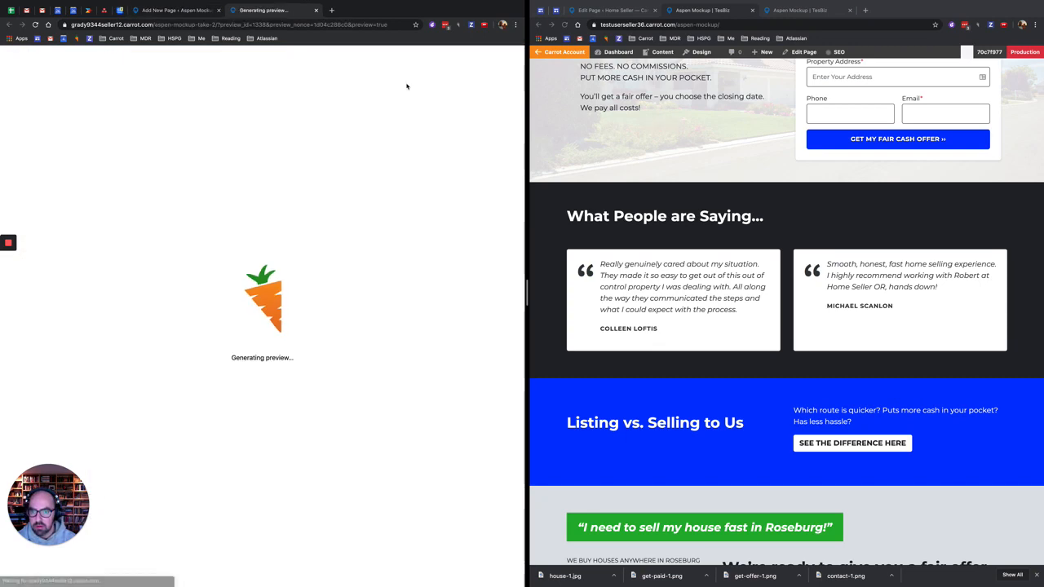
pyautogui.scroll(-2, 167, 326)
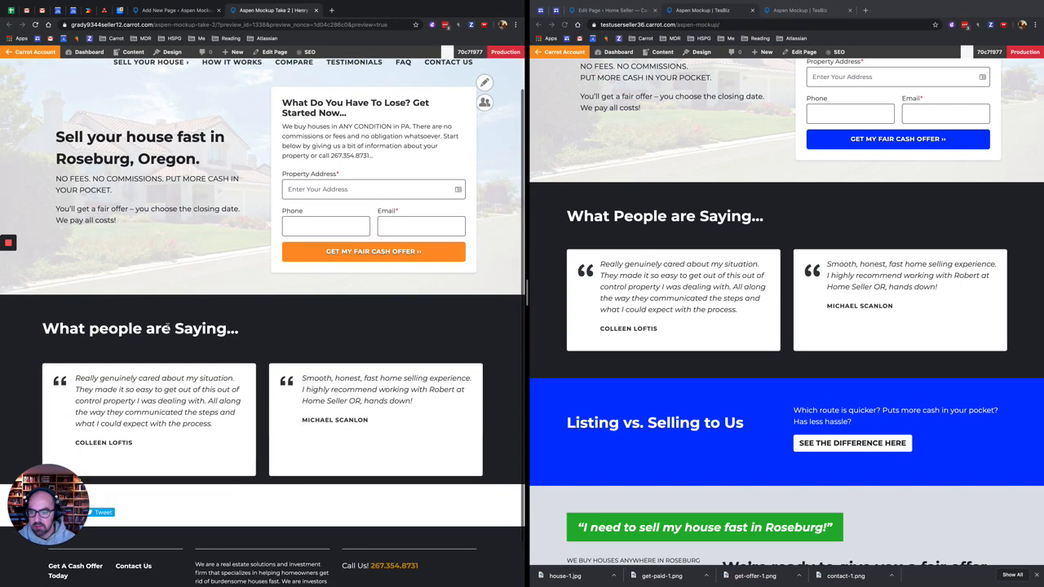
pyautogui.scroll(-2, 220, 349)
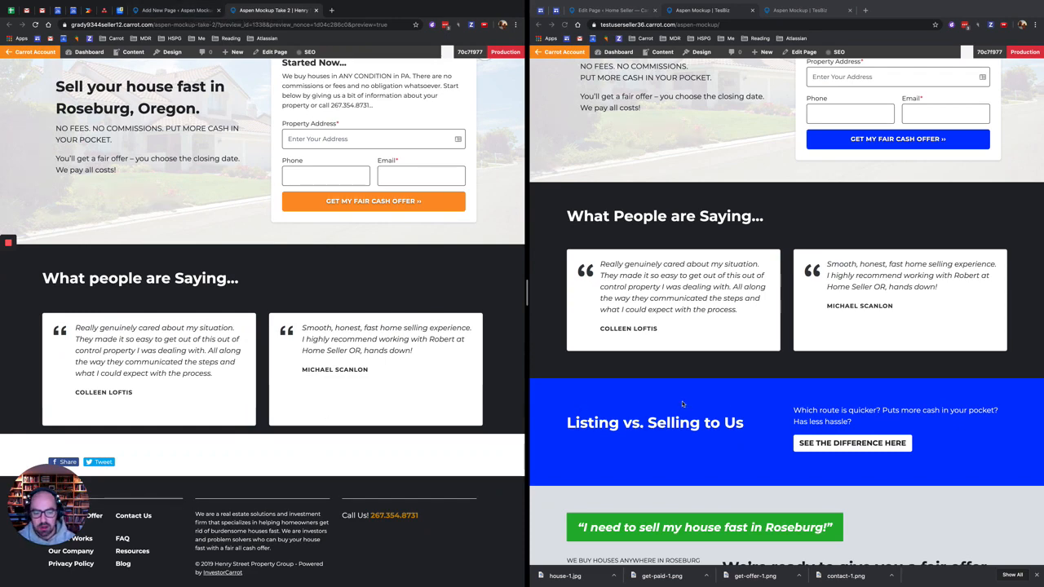
# Back in the page editor, add a 50-pixel-high Spacer block below the testimonial cards inside the dark group
pyautogui.click(180, 11)
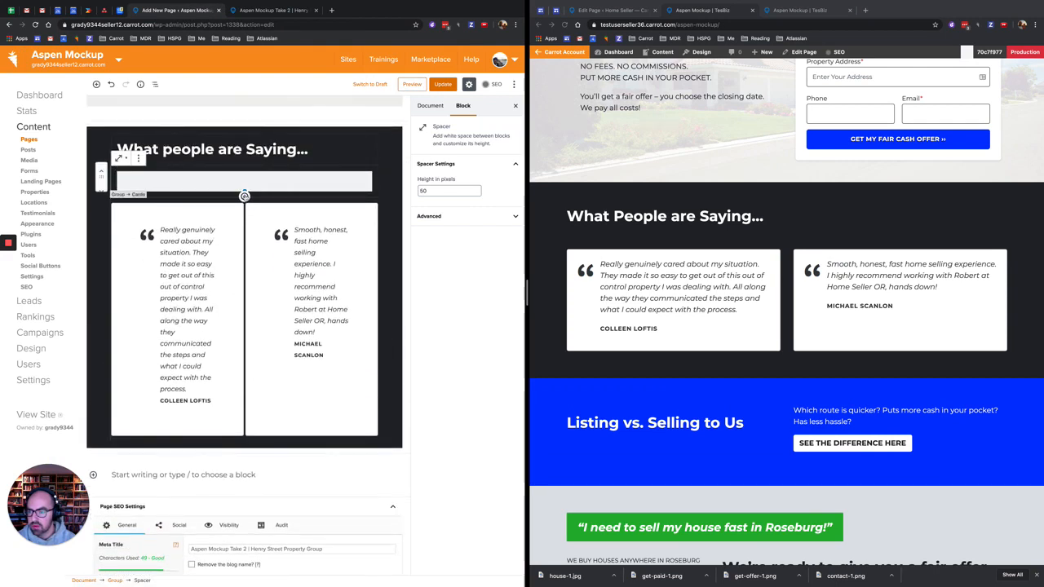
pyautogui.click(244, 196)
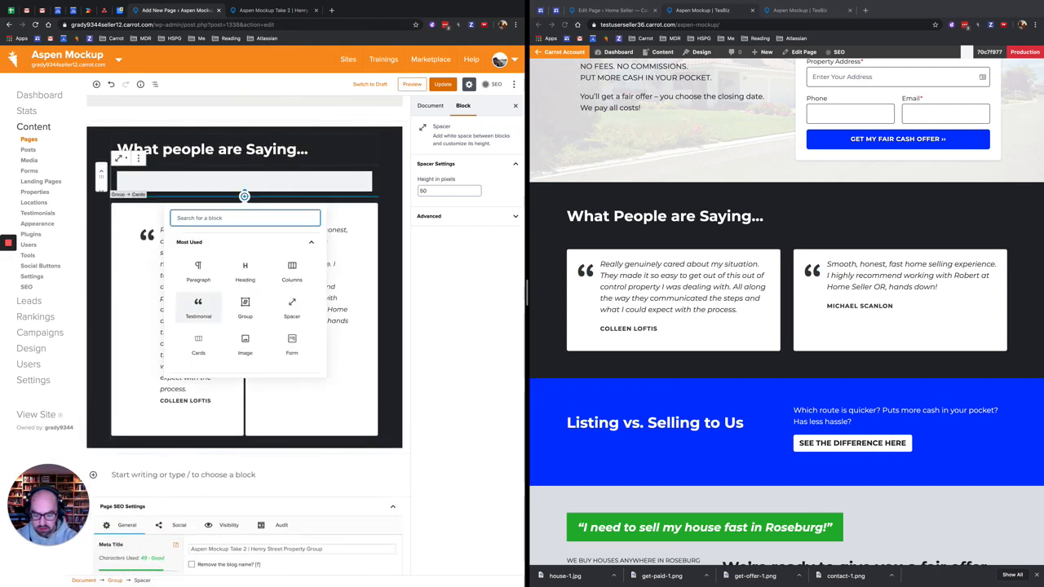
pyautogui.write('testim')
pyautogui.click(198, 269)
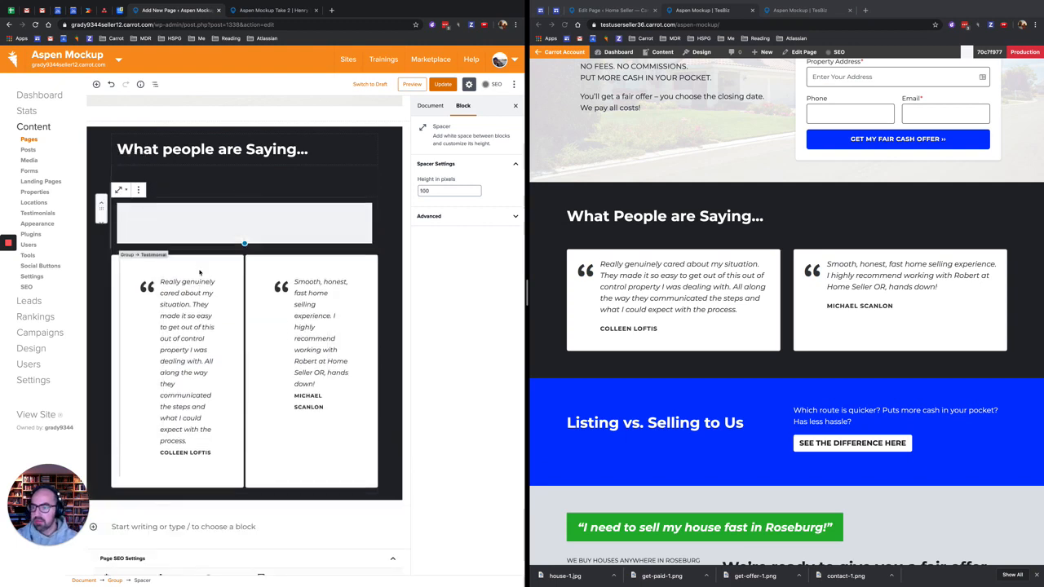
pyautogui.click(102, 217)
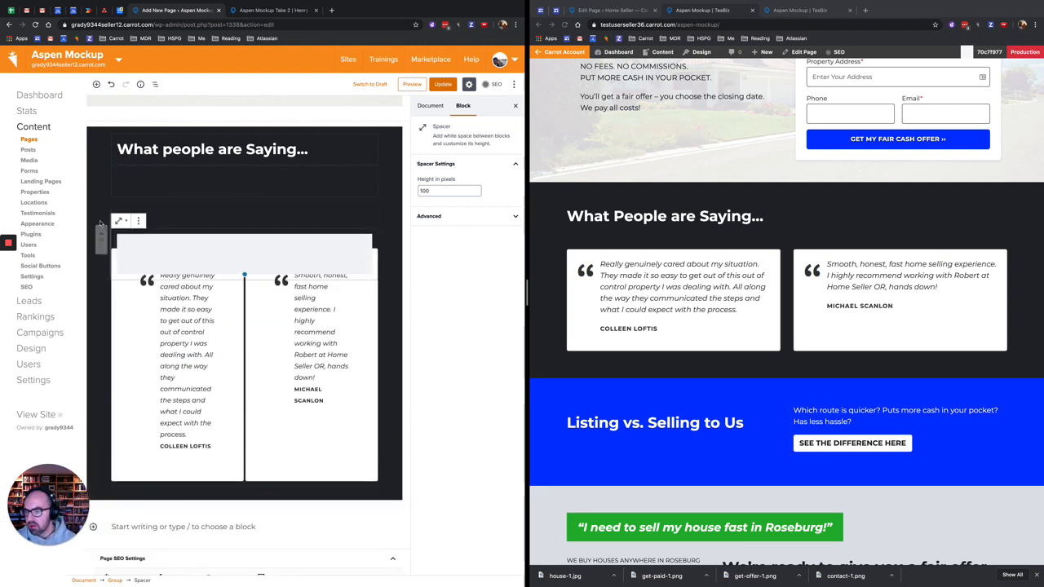
pyautogui.click(428, 190)
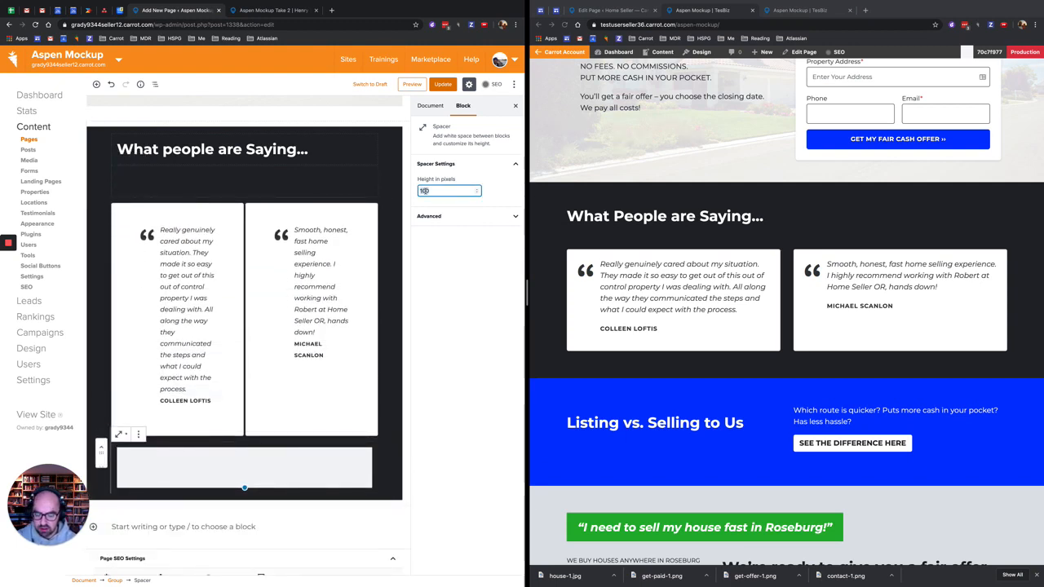
pyautogui.write('50')
pyautogui.click(394, 478)
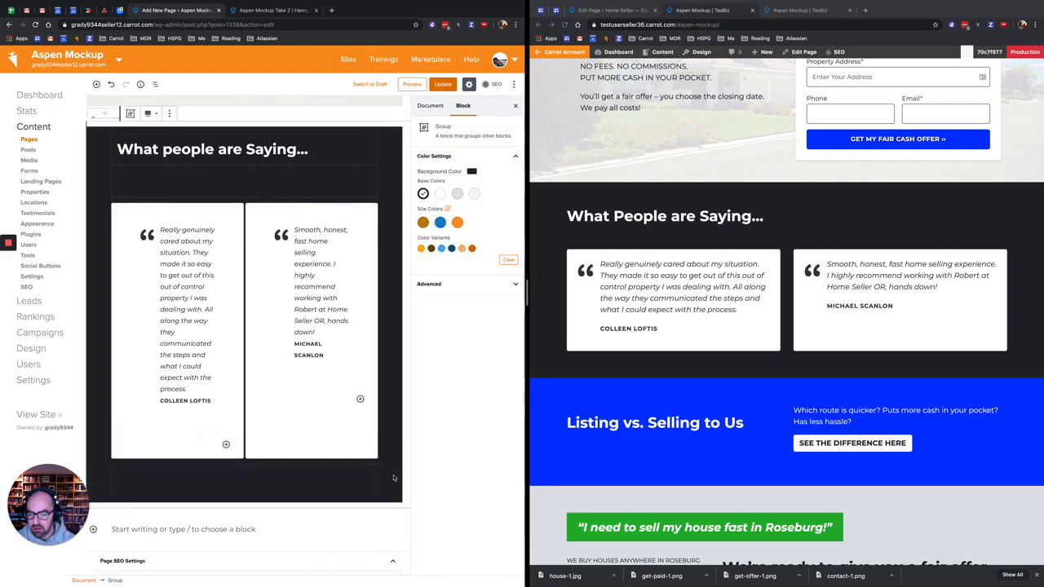
# Add a full-width Group block below the testimonials section and give it the blue site color as background
pyautogui.scroll(-3, 391, 474)
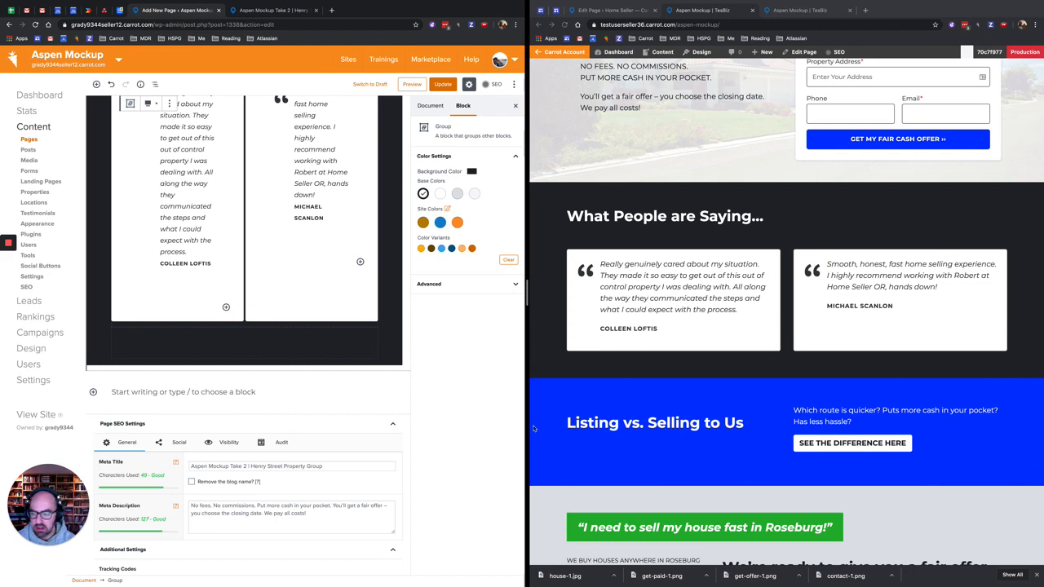
pyautogui.click(147, 391)
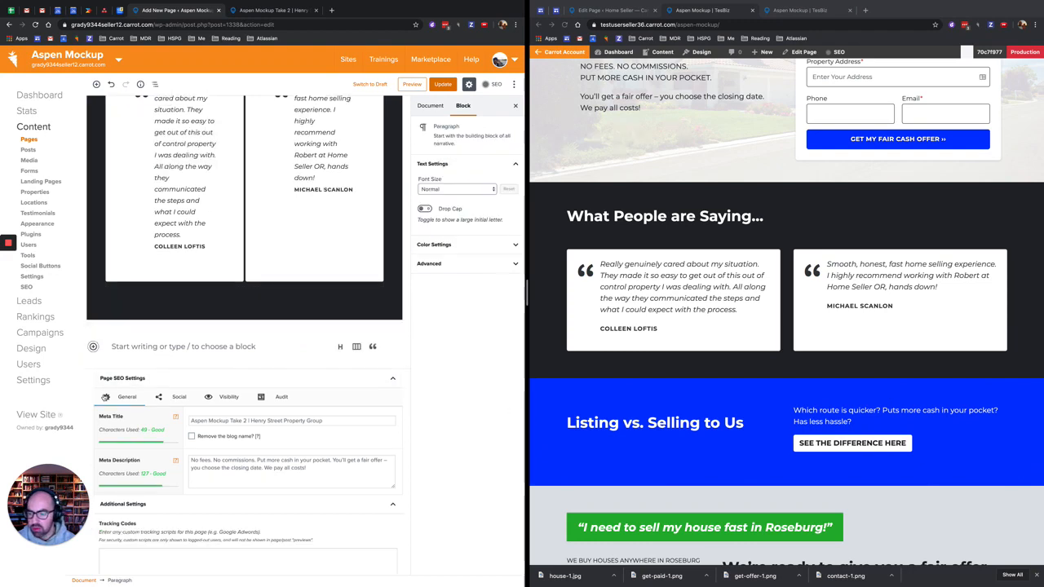
pyautogui.click(93, 347)
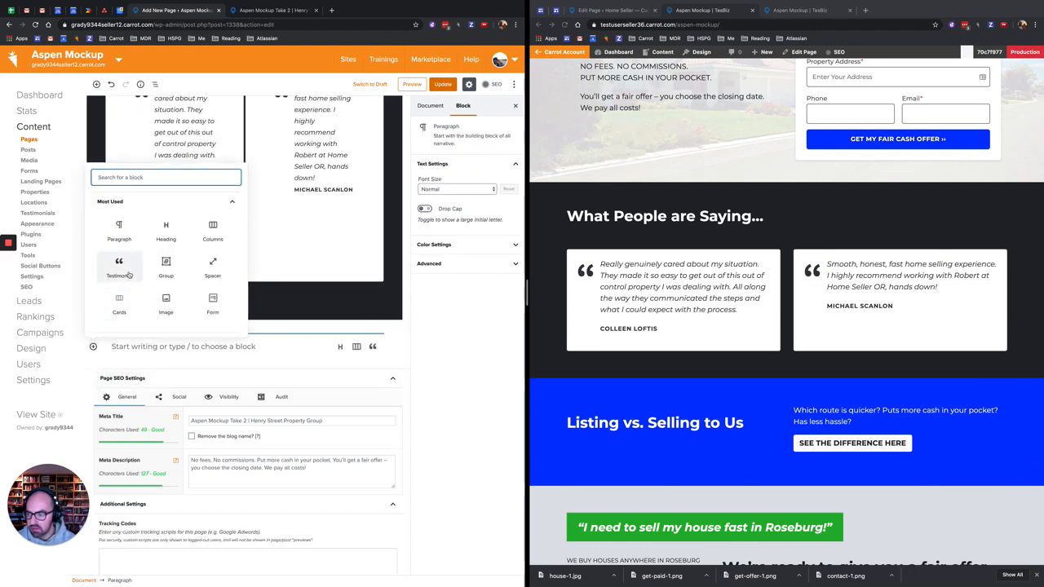
pyautogui.click(164, 265)
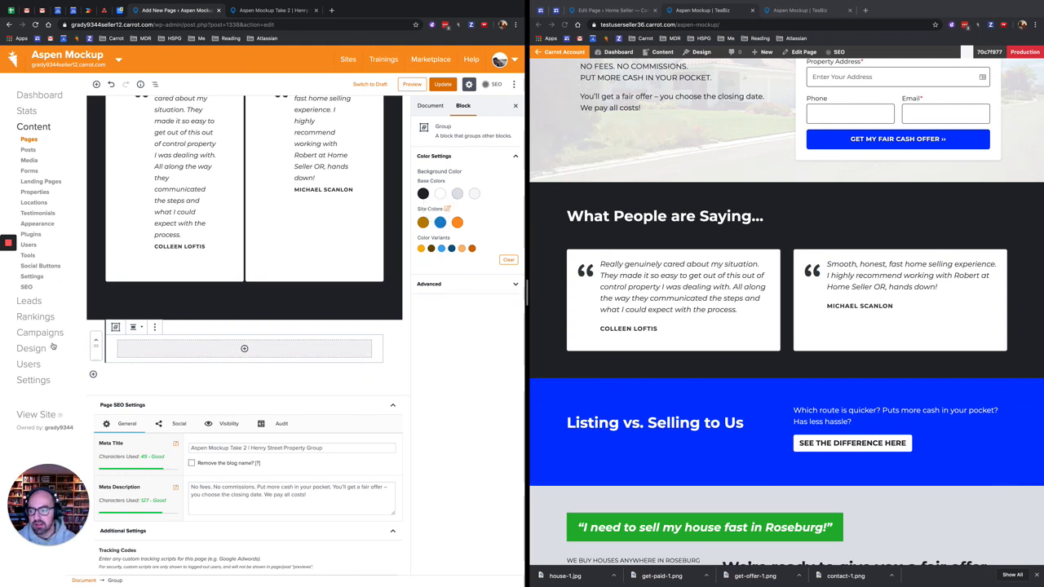
pyautogui.click(441, 221)
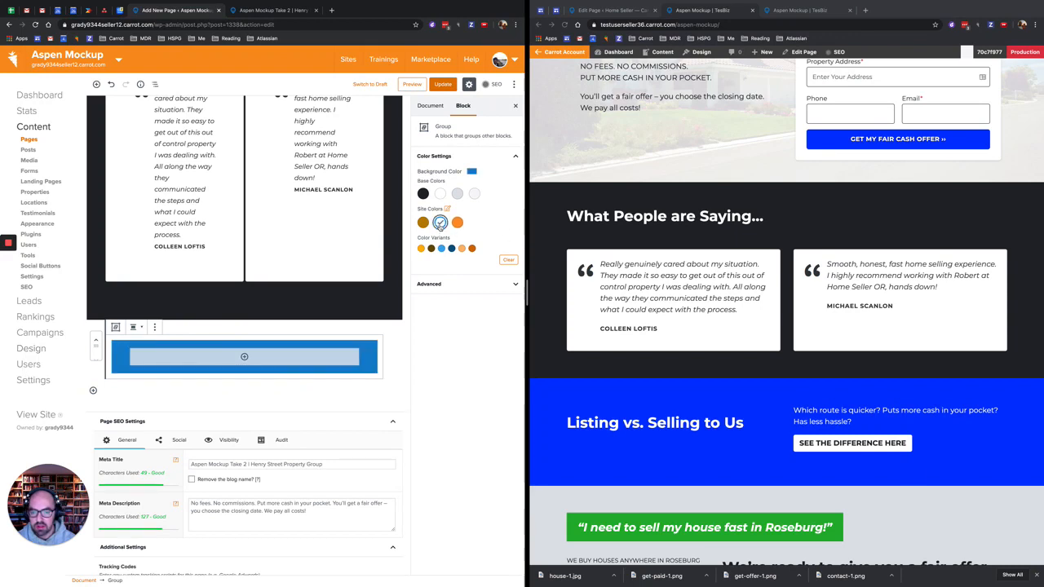
pyautogui.click(133, 327)
pyautogui.click(135, 304)
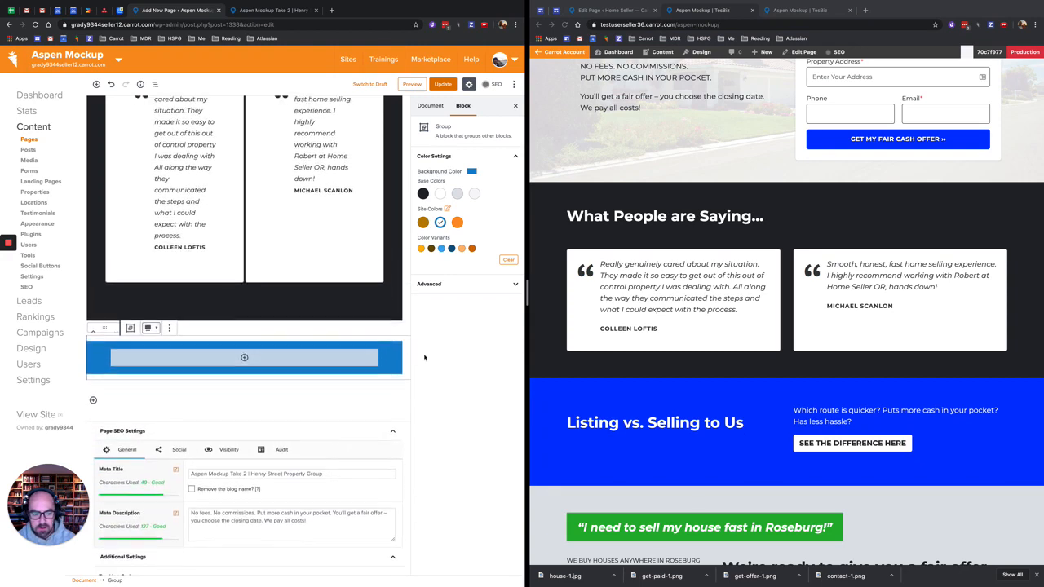
# Insert a Columns block with two equal columns inside the blue group
pyautogui.scroll(1, 425, 357)
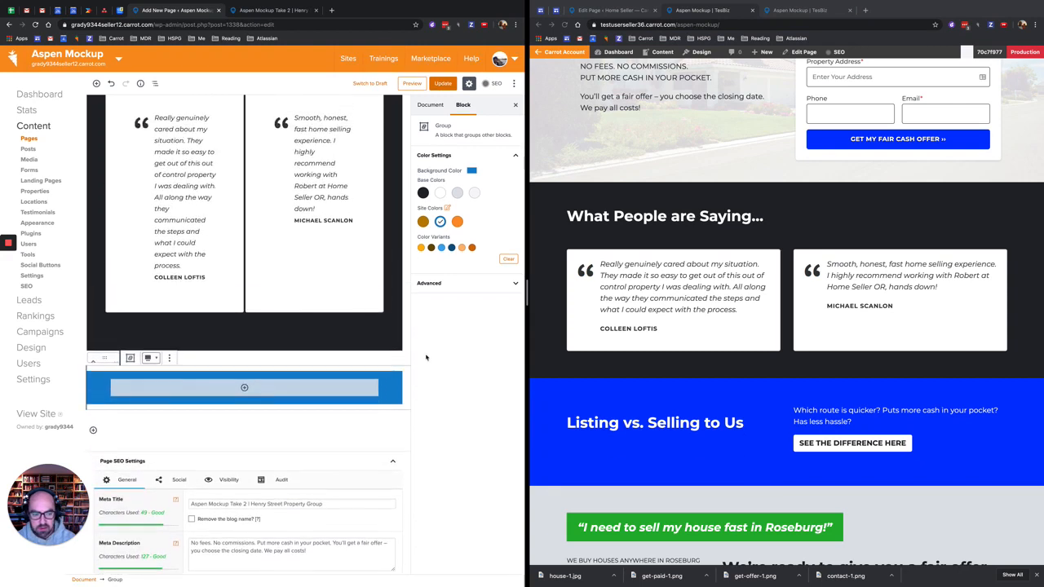
pyautogui.click(244, 389)
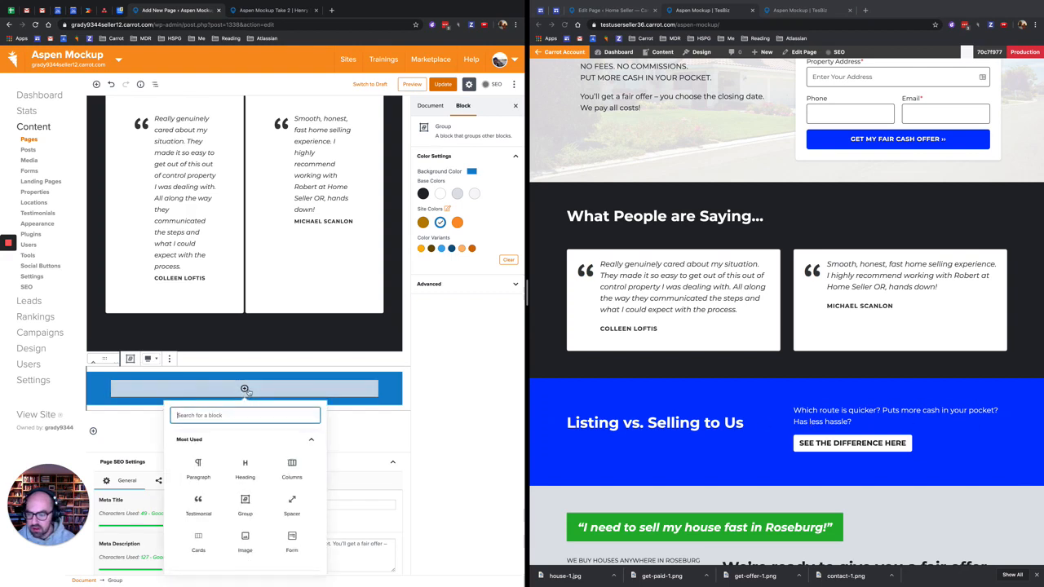
pyautogui.click(292, 466)
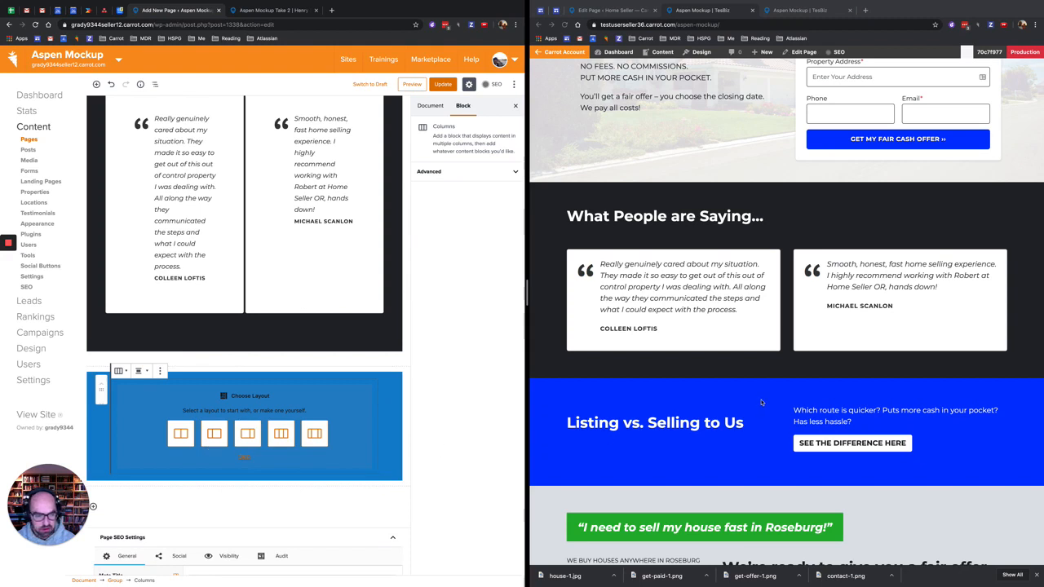
pyautogui.click(182, 437)
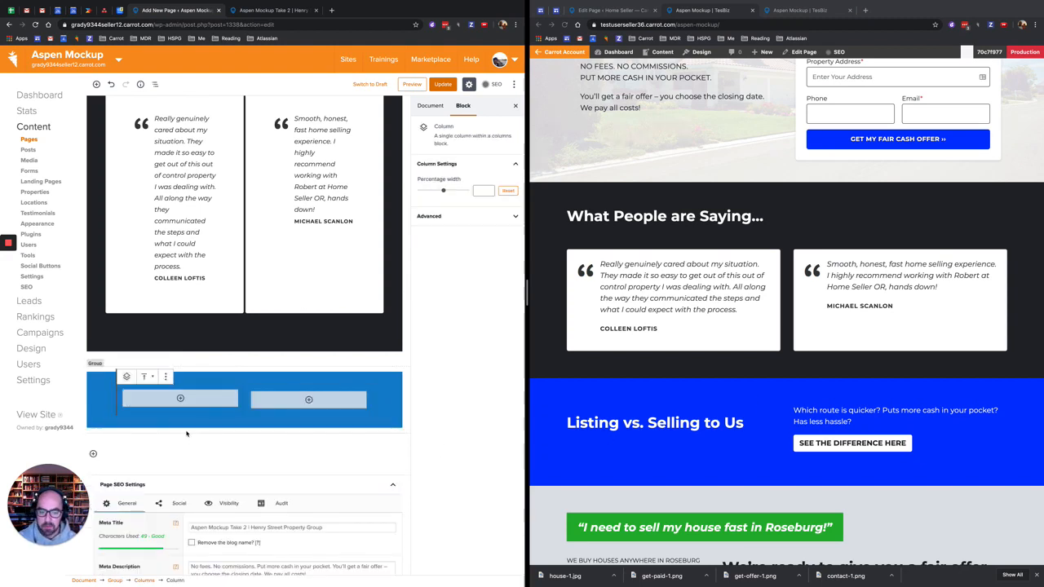
# Add the heading "Listing vs. Selling to Us" to the first column and make its text white
pyautogui.click(180, 399)
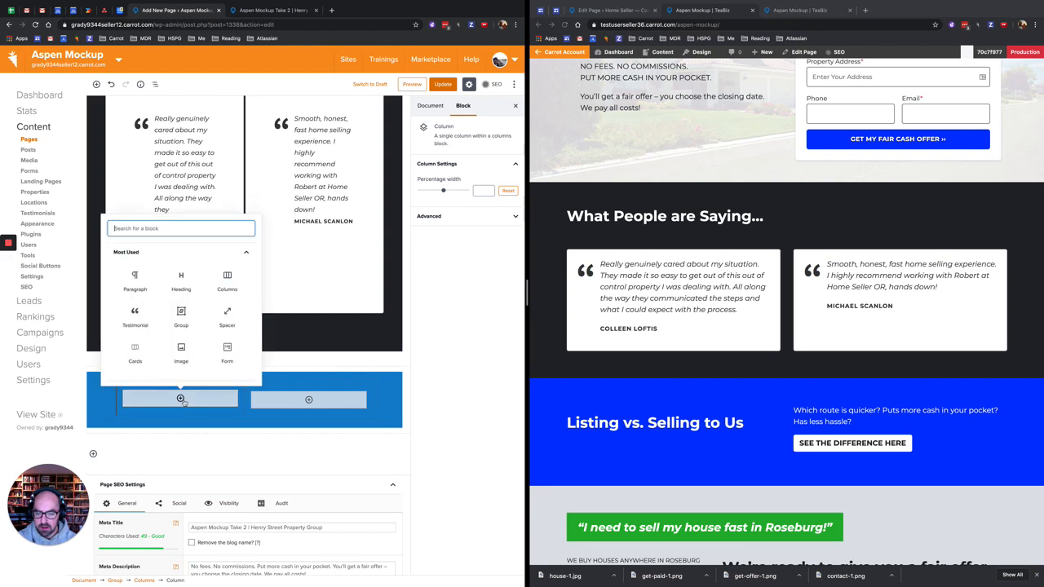
pyautogui.click(181, 279)
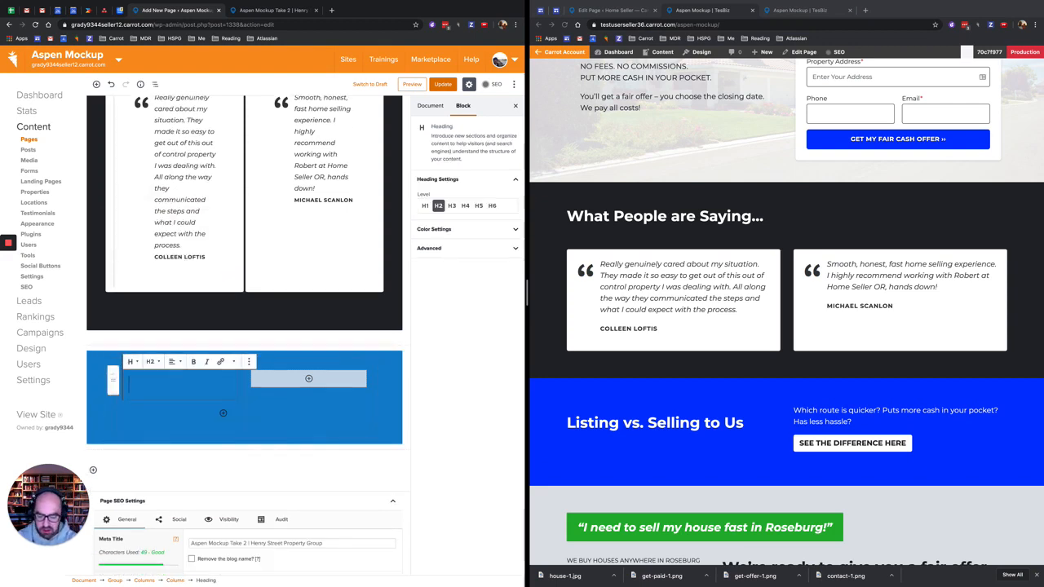
pyautogui.write('Listing vs.')
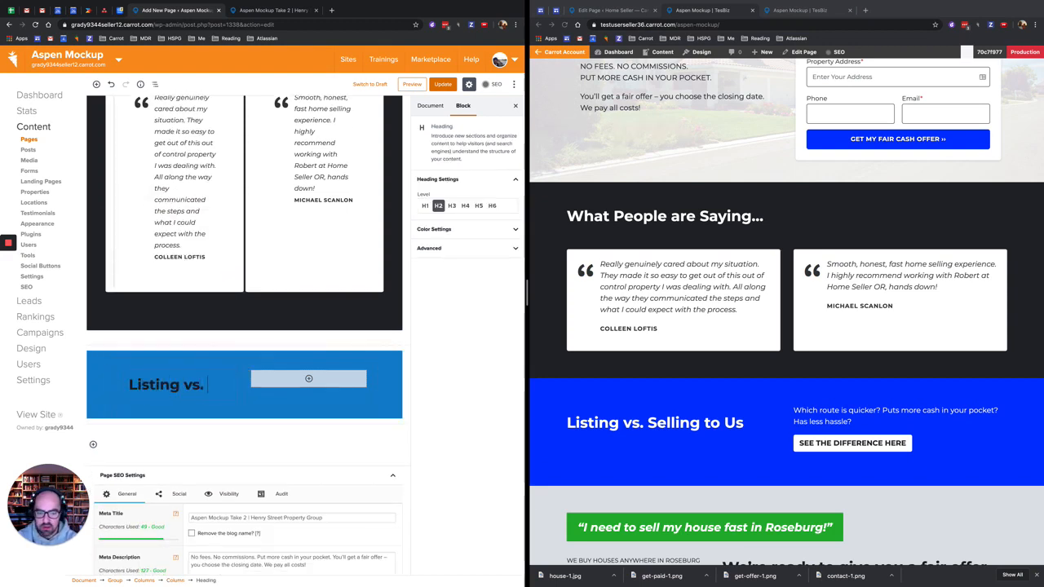
pyautogui.write(' Selling to Us')
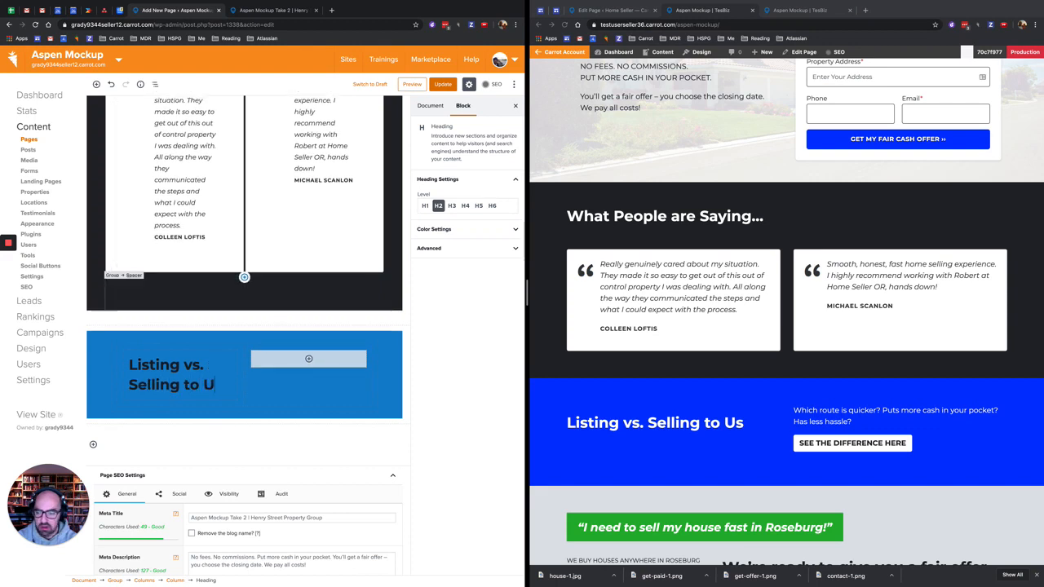
pyautogui.tripleClick(197, 384)
pyautogui.click(468, 232)
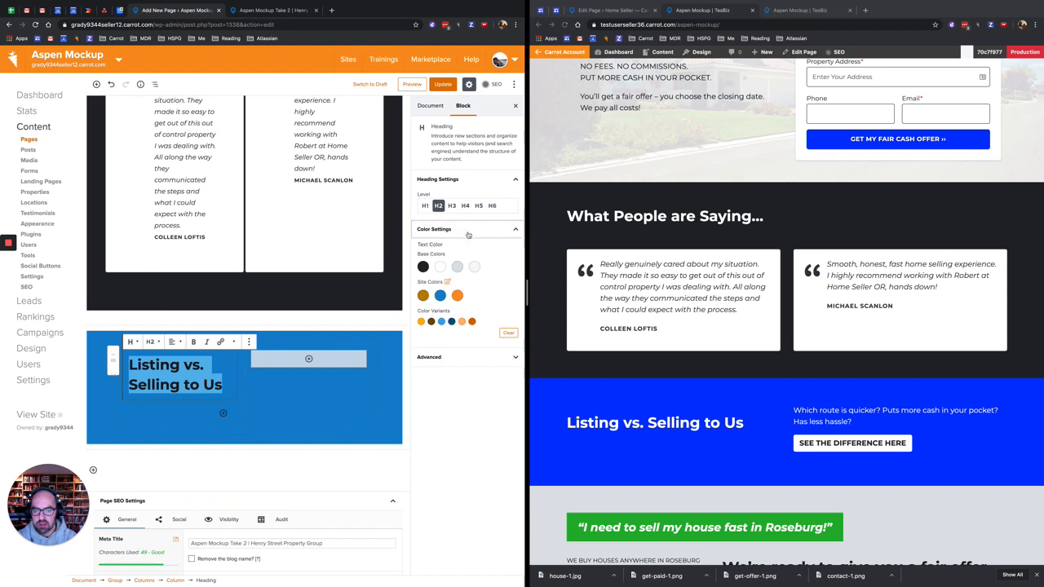
pyautogui.click(441, 267)
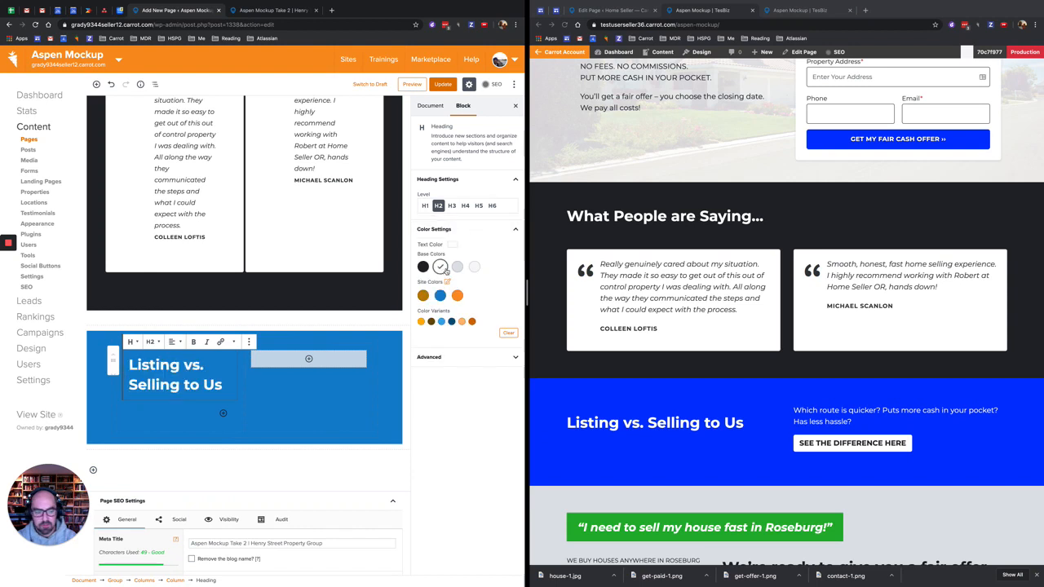
# Add a Paragraph block to the second column with the reference page's text "Which route is quicker? Puts more cash in your pocket? Has less hassle?"
pyautogui.click(310, 360)
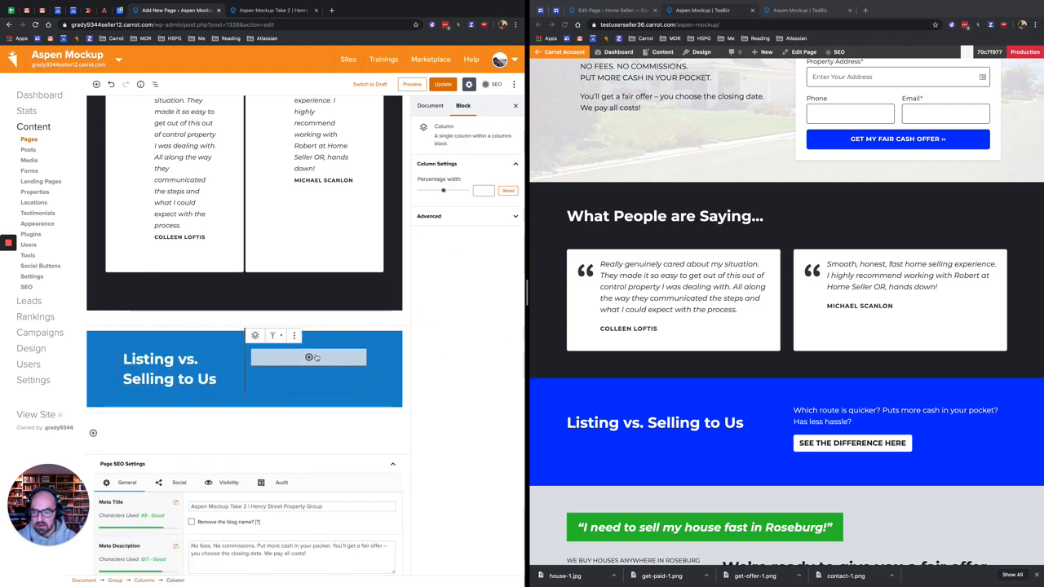
pyautogui.click(314, 359)
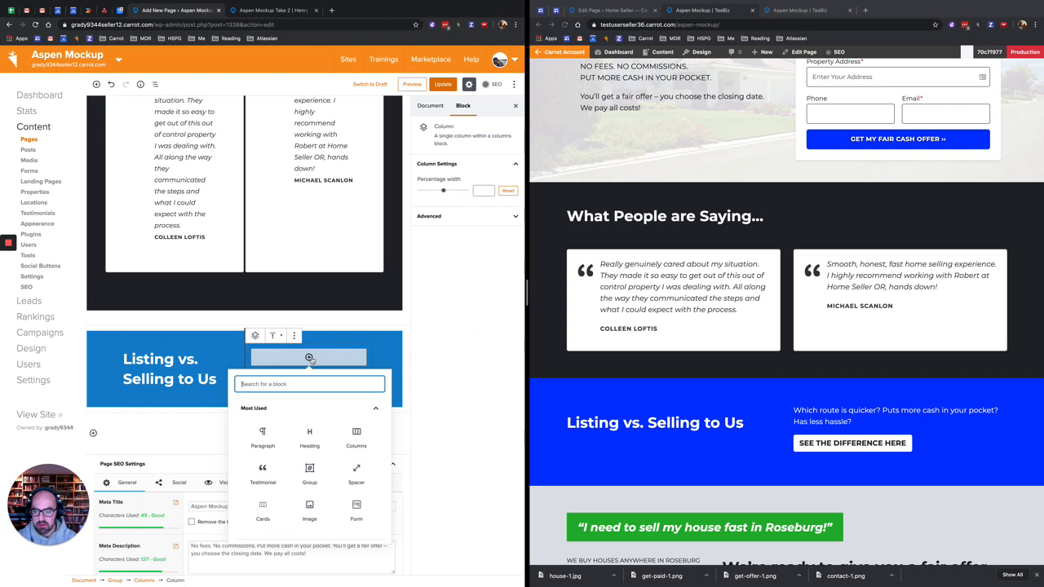
pyautogui.click(262, 434)
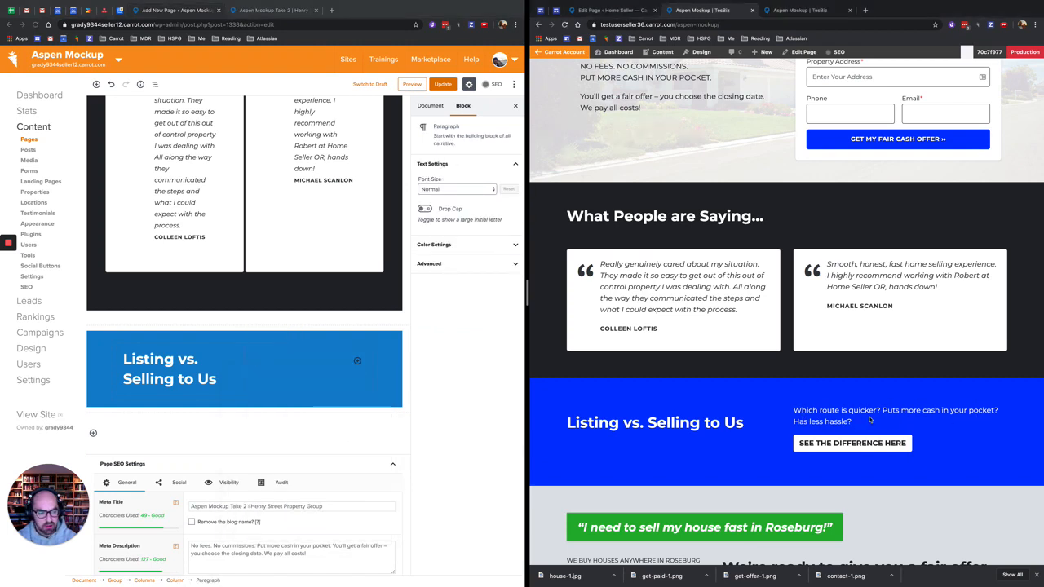
pyautogui.moveTo(853, 422); pyautogui.dragTo(794, 410)
pyautogui.press('super+c')
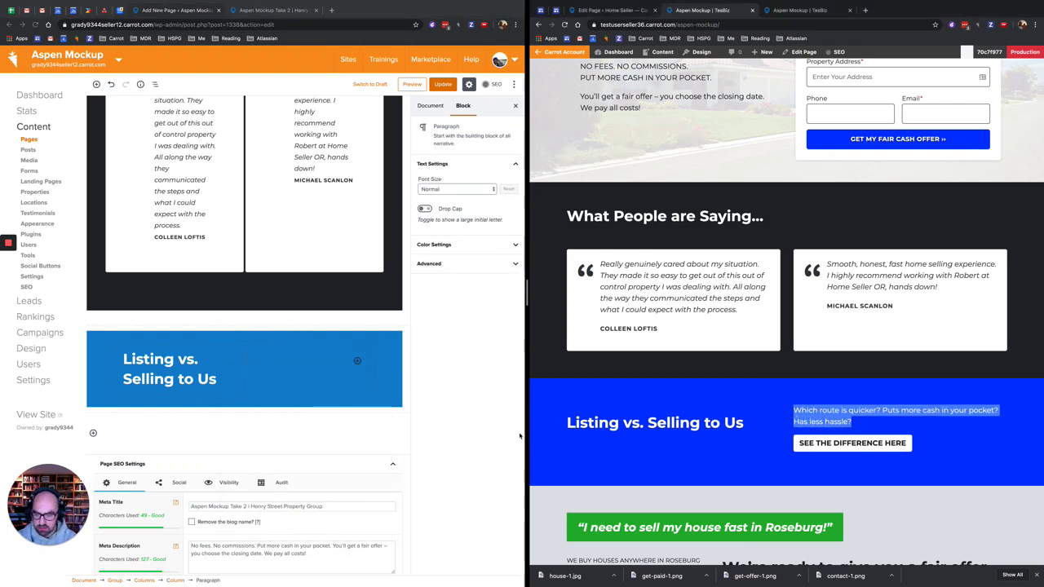
pyautogui.click(360, 364)
pyautogui.press('super+v')
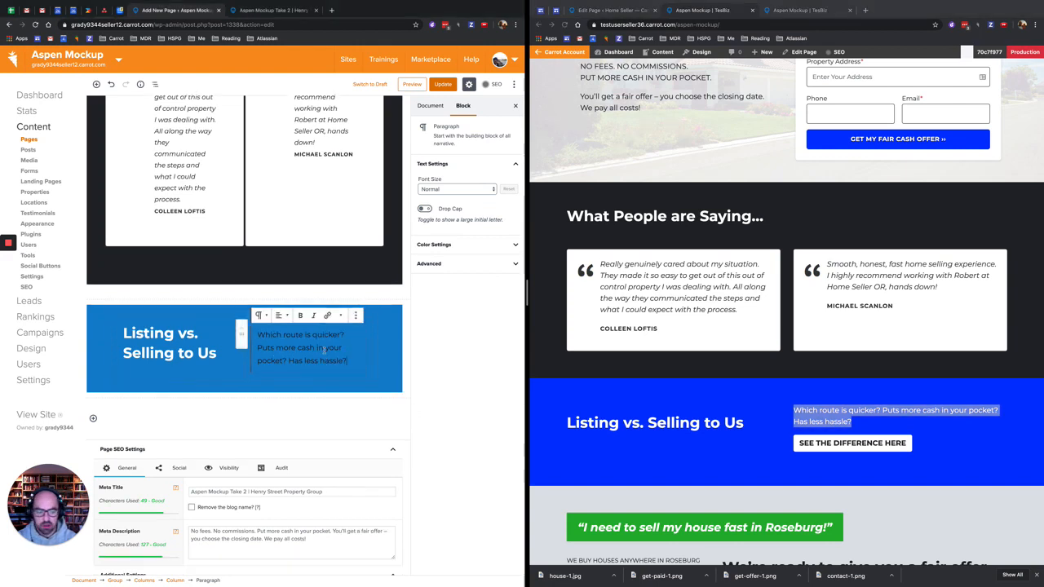
# Try white and blue backgrounds on the paragraph, clear the background color, and set the text color to white
pyautogui.click(444, 246)
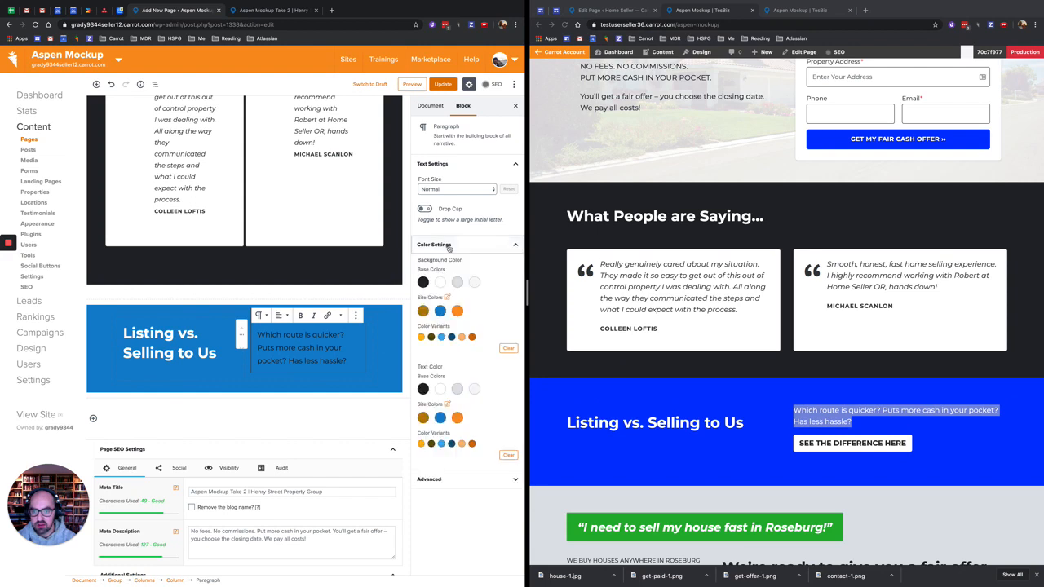
pyautogui.click(440, 283)
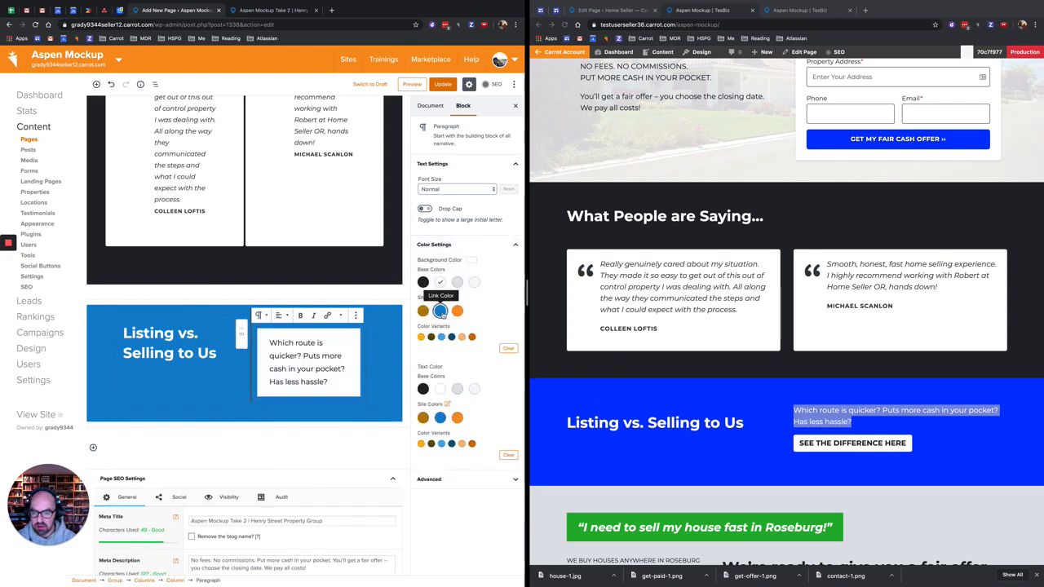
pyautogui.click(440, 311)
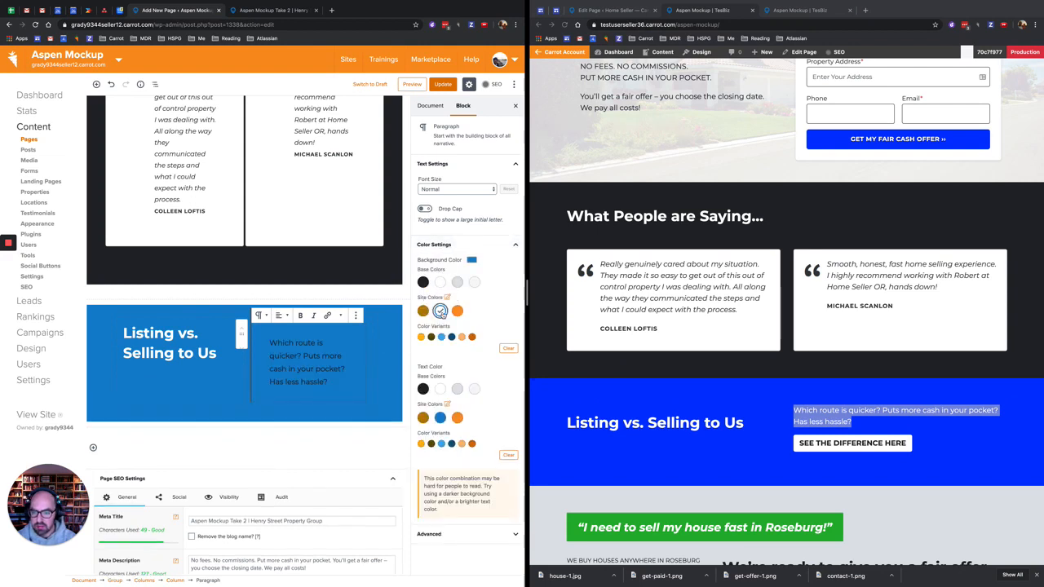
pyautogui.click(508, 349)
pyautogui.click(440, 389)
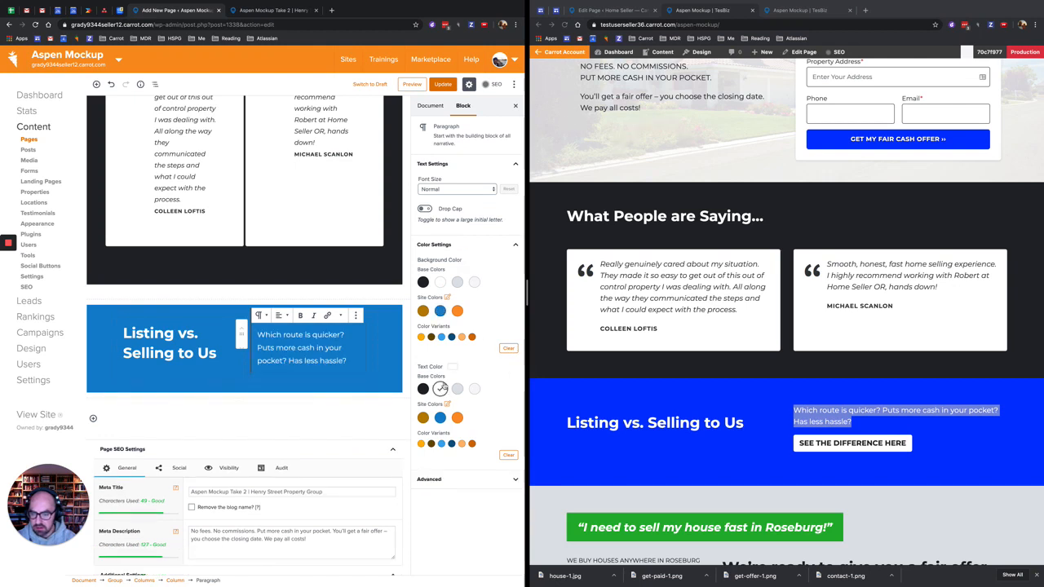
# Add a Button block labelled "SEE THE DIFFERENCE HERE" below the paragraph in the second column
pyautogui.click(295, 373)
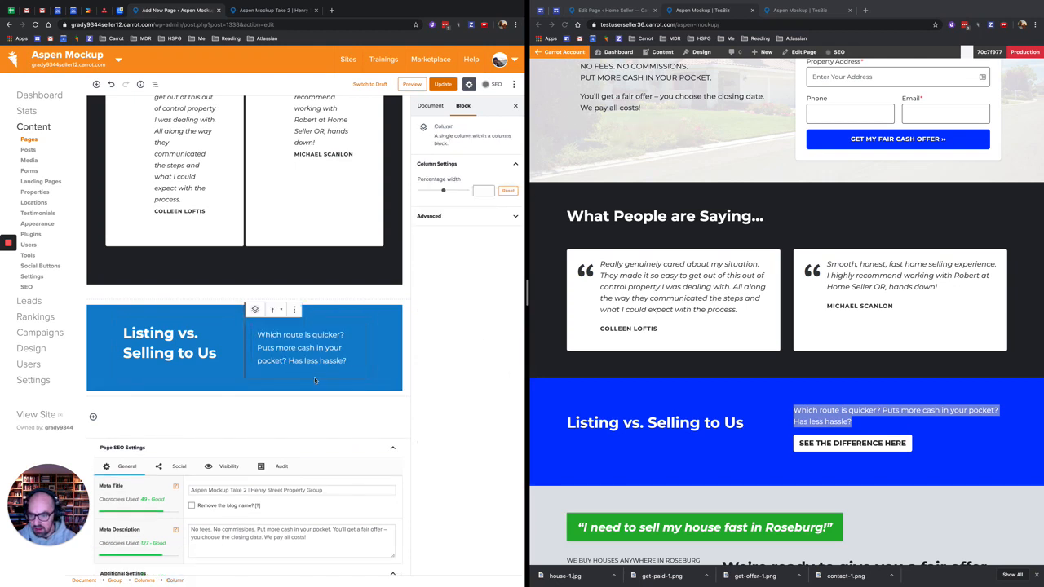
pyautogui.click(322, 352)
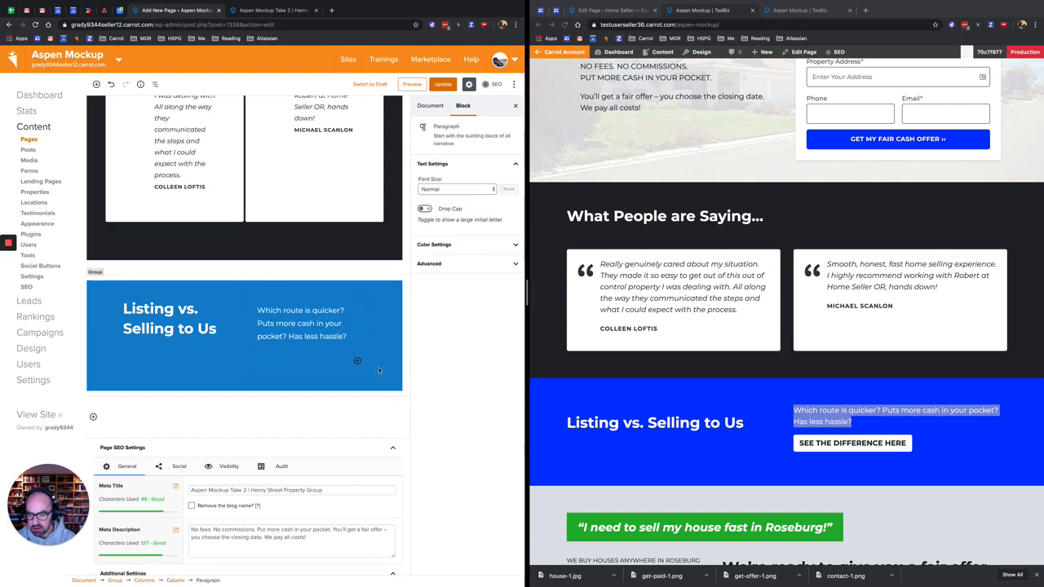
pyautogui.click(358, 361)
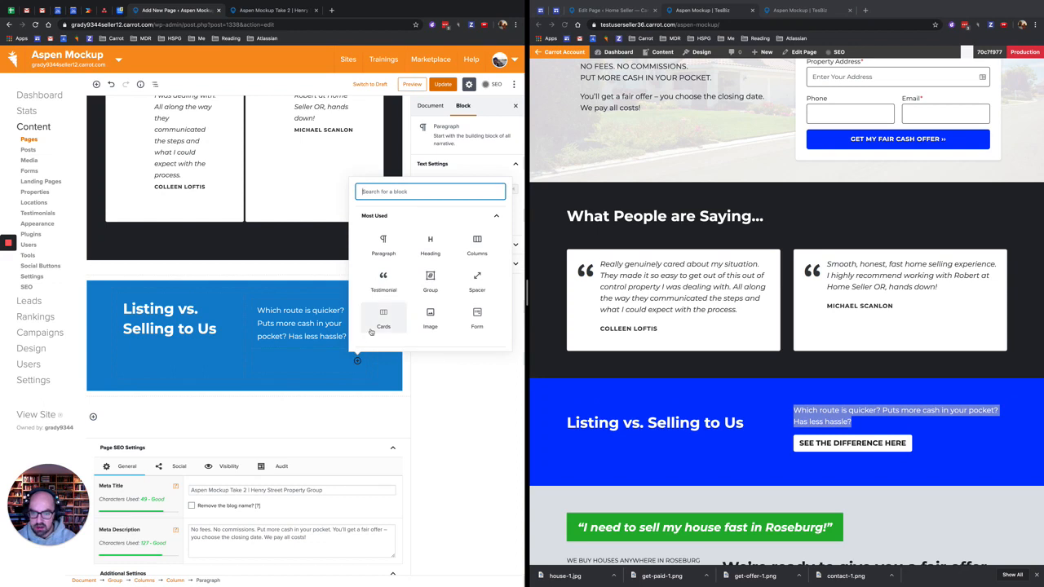
pyautogui.write('button')
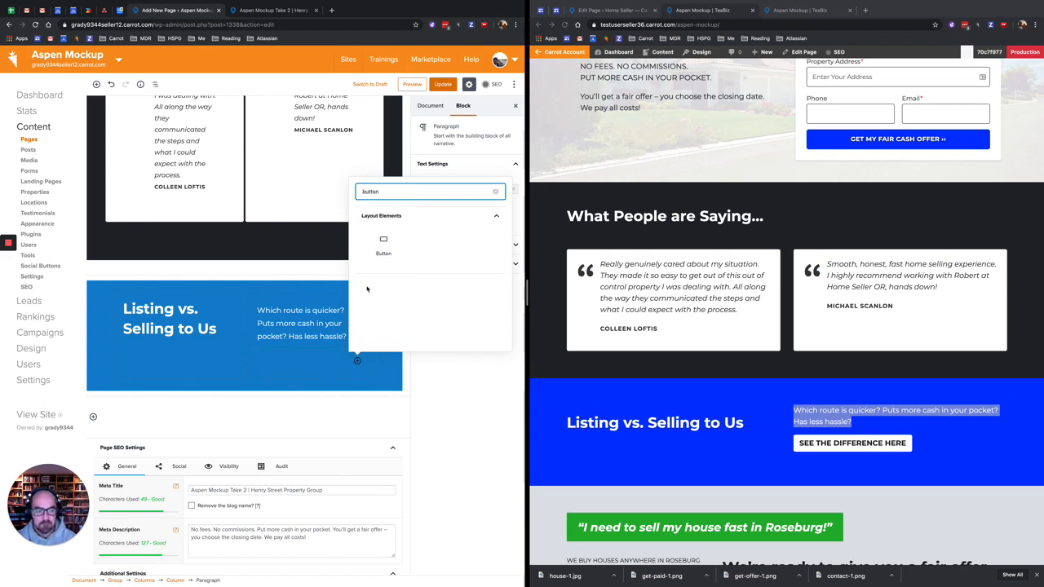
pyautogui.click(383, 244)
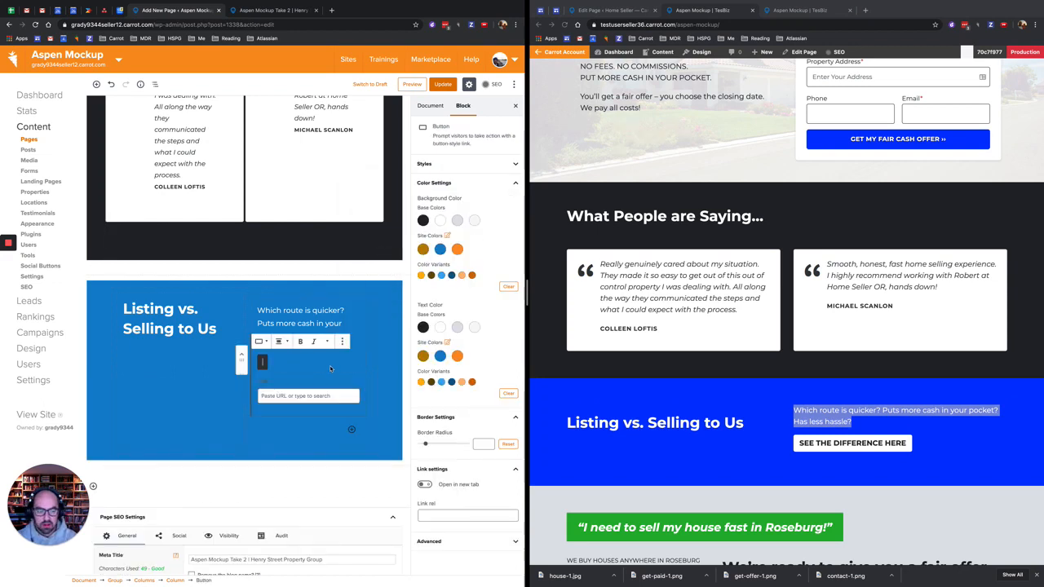
pyautogui.write('SEE')
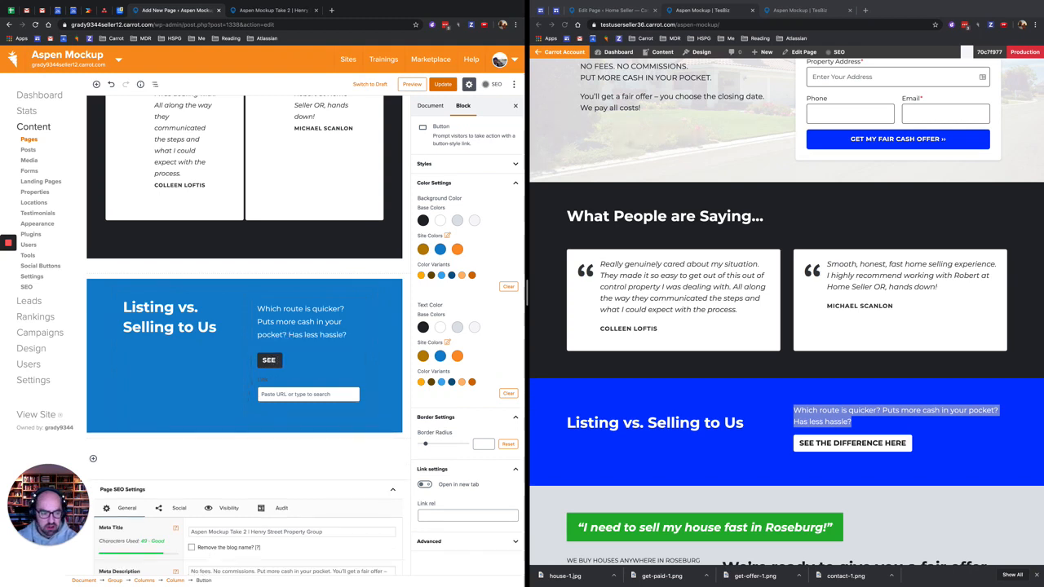
pyautogui.write(' THE DIFFERENCE HE')
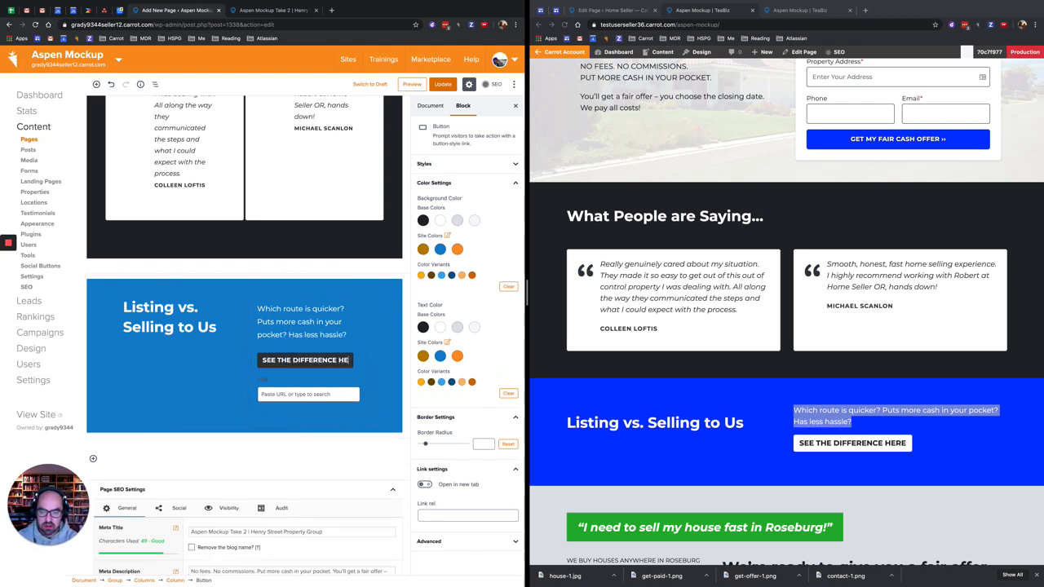
pyautogui.write('RE')
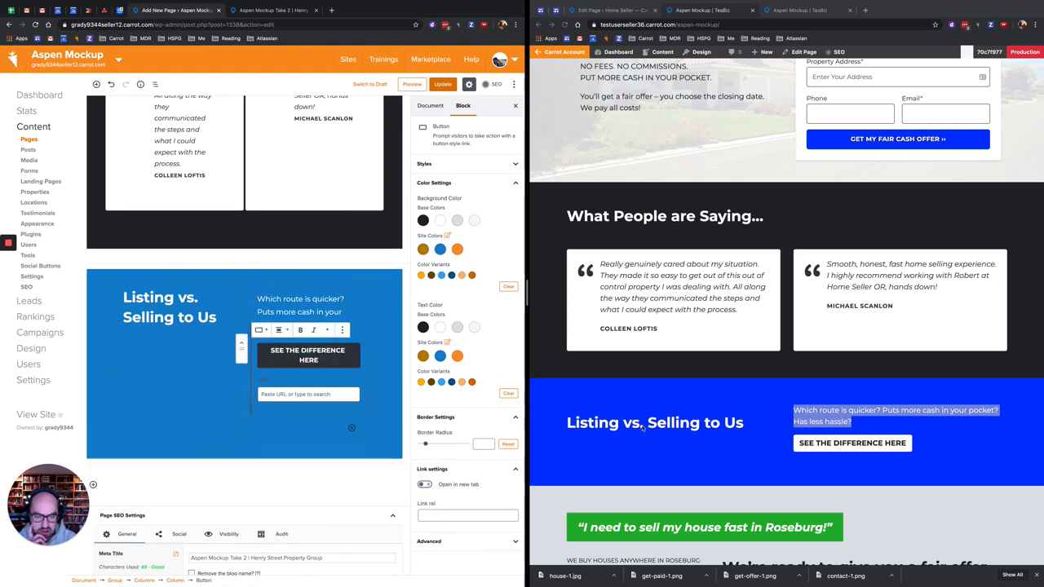
# Link the "SEE THE DIFFERENCE HERE" button to the site's Compare page
pyautogui.click(288, 396)
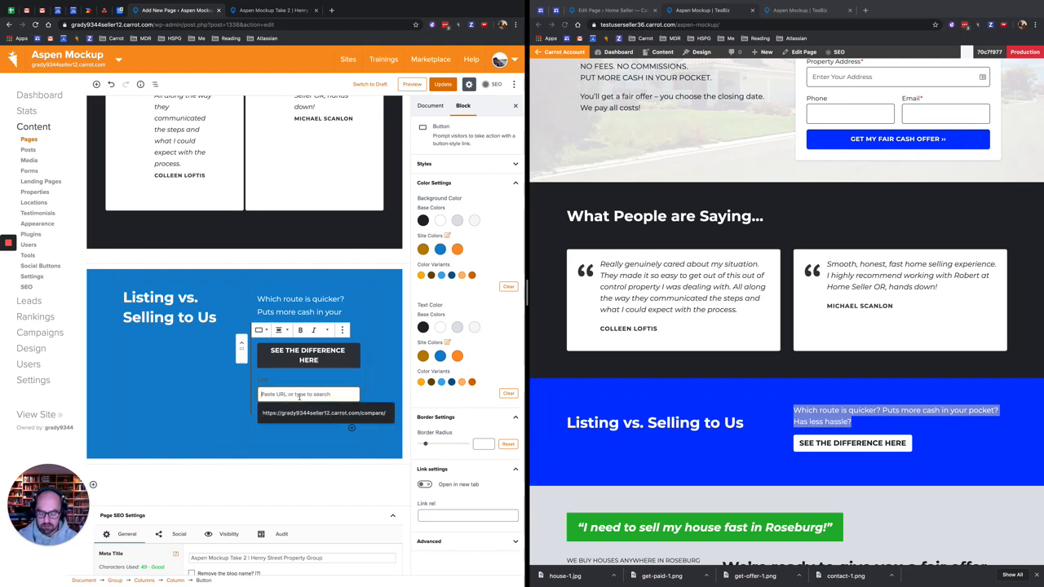
pyautogui.write('com')
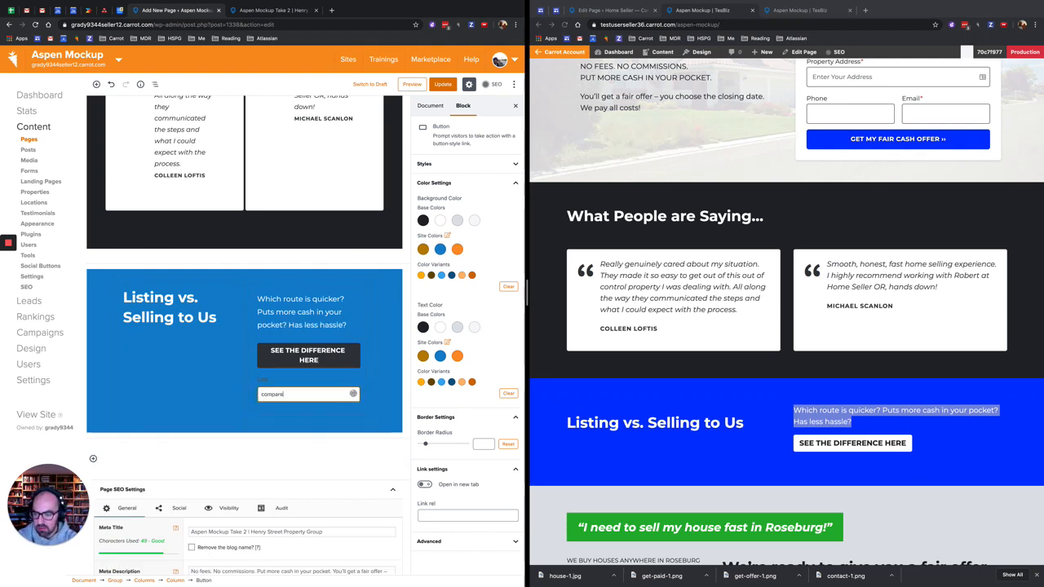
pyautogui.write('pare')
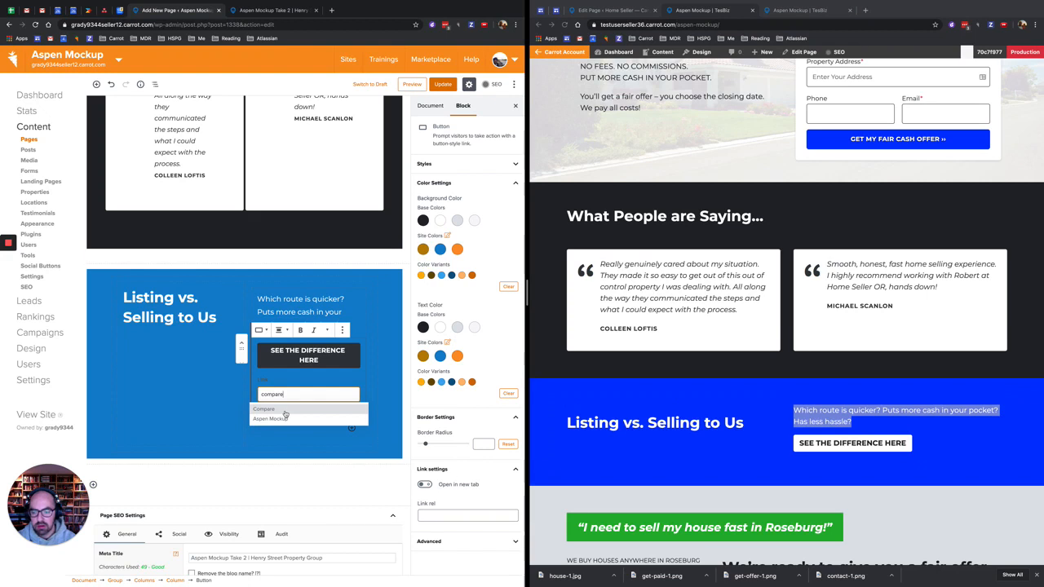
pyautogui.click(285, 410)
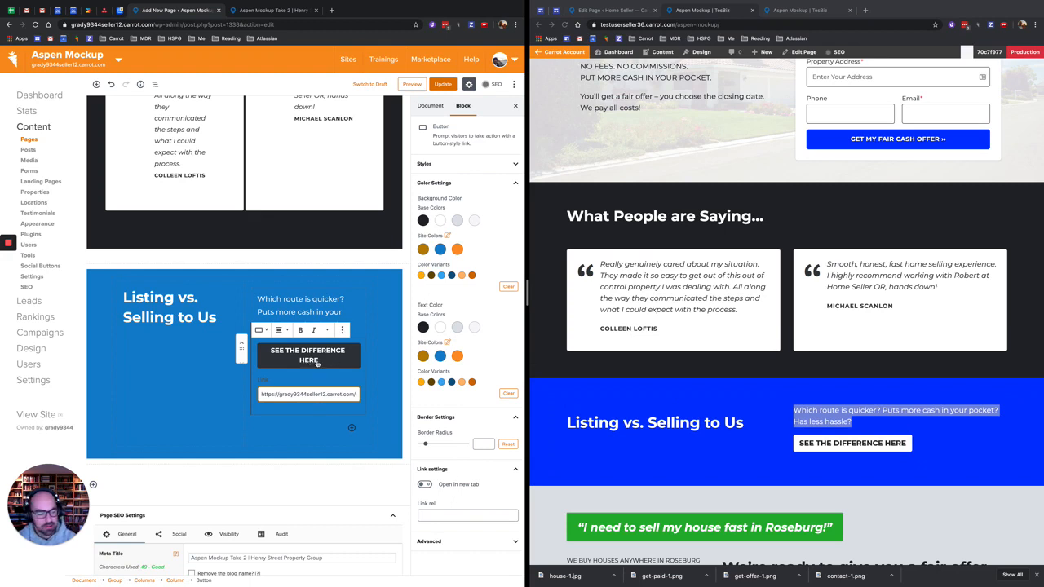
pyautogui.scroll(-5, 266, 378)
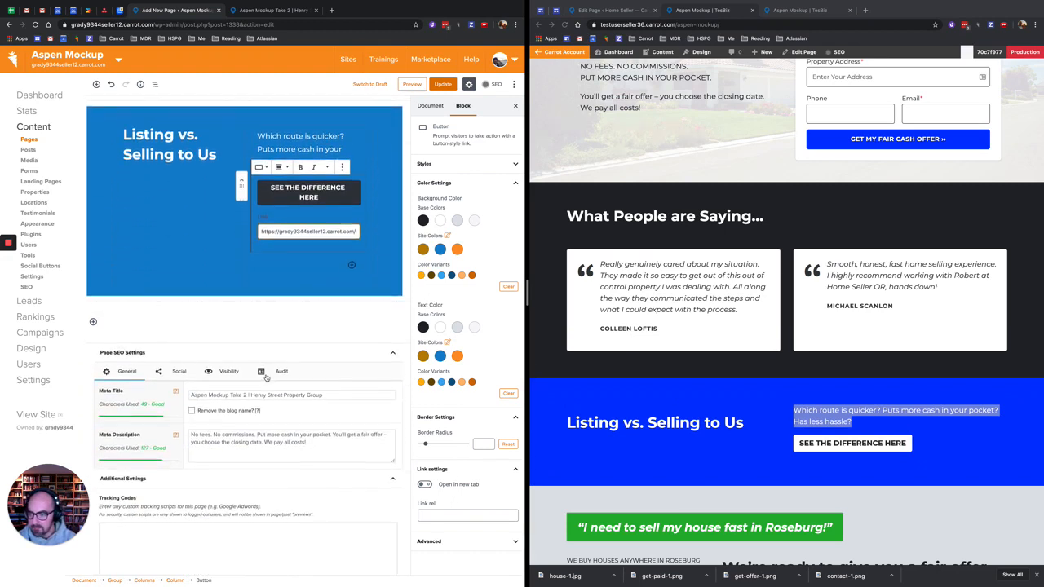
pyautogui.scroll(2, 266, 377)
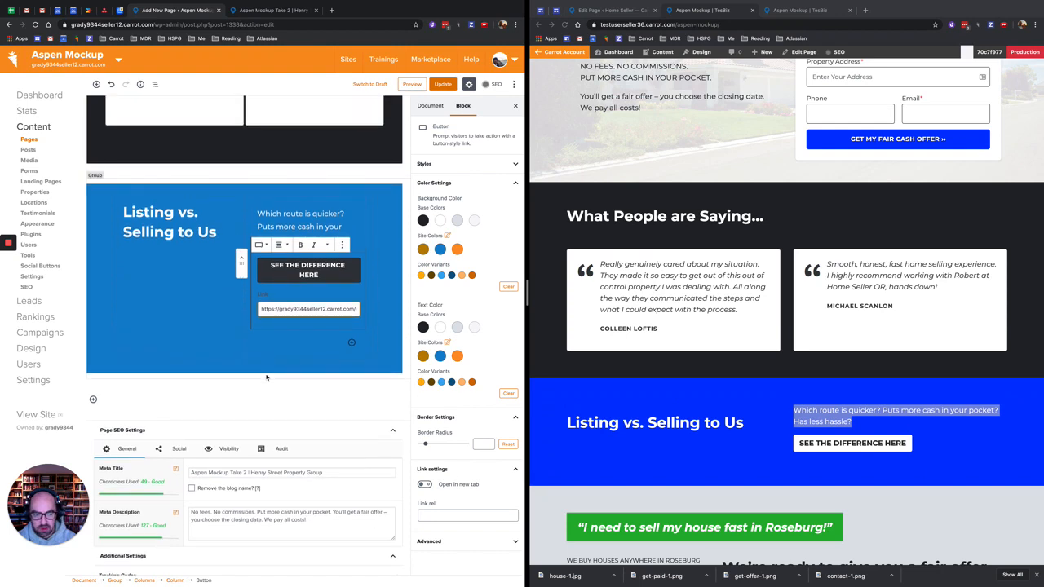
pyautogui.click(287, 363)
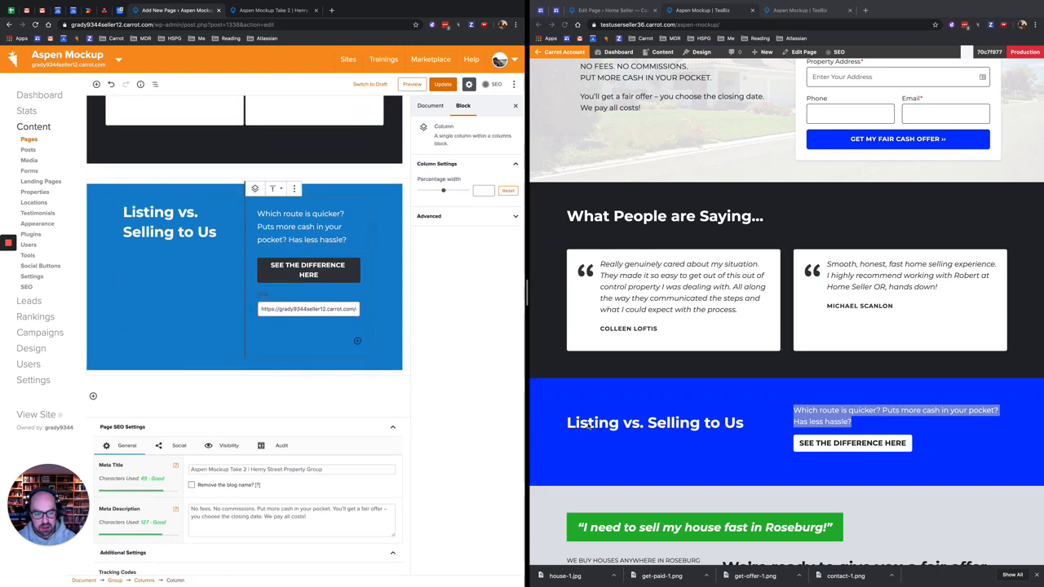
# Vertically align the column containing the "Listing vs. Selling to Us" heading to the middle
pyautogui.click(196, 253)
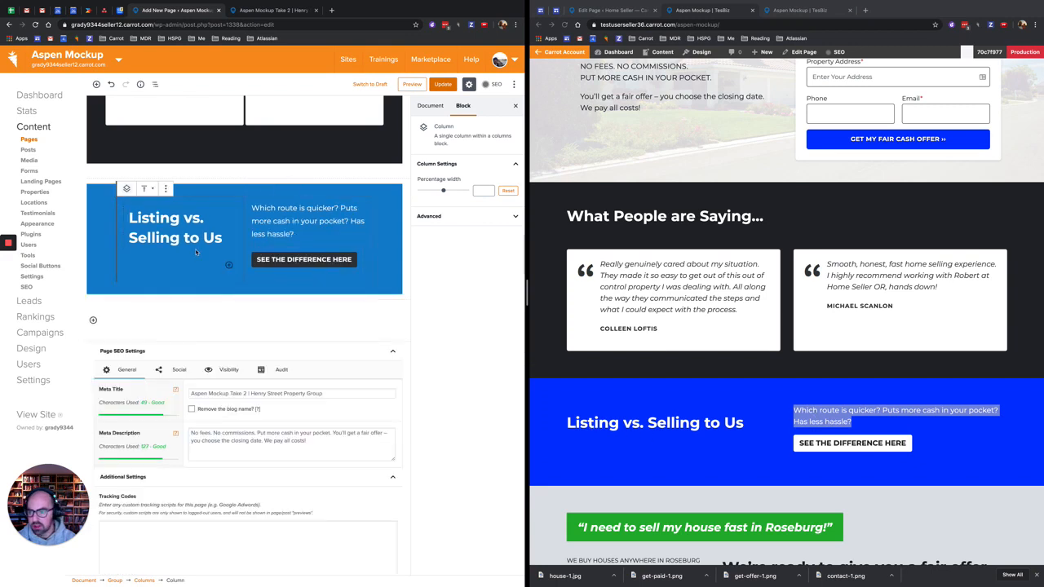
pyautogui.click(152, 189)
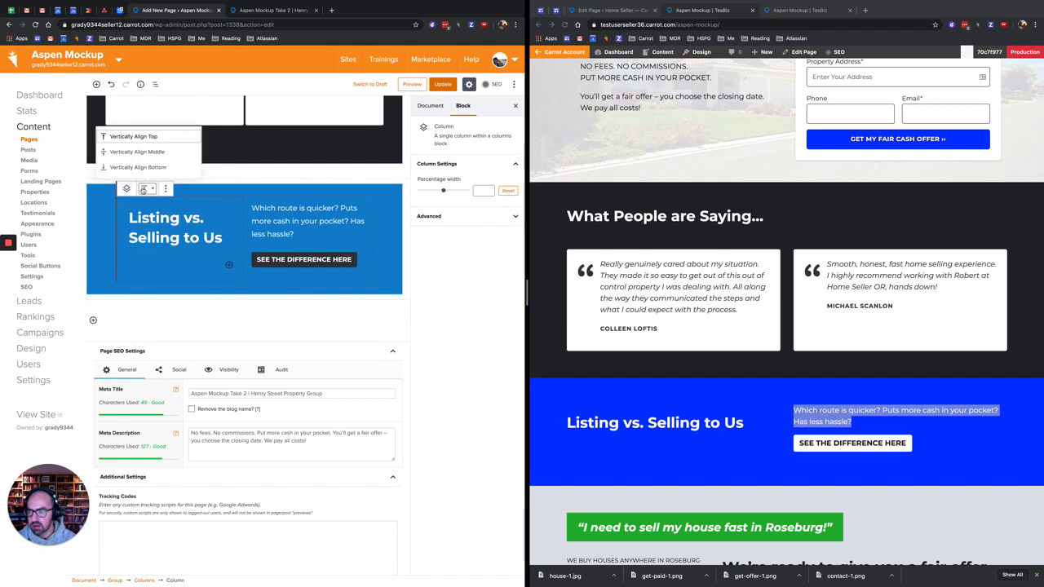
pyautogui.click(147, 154)
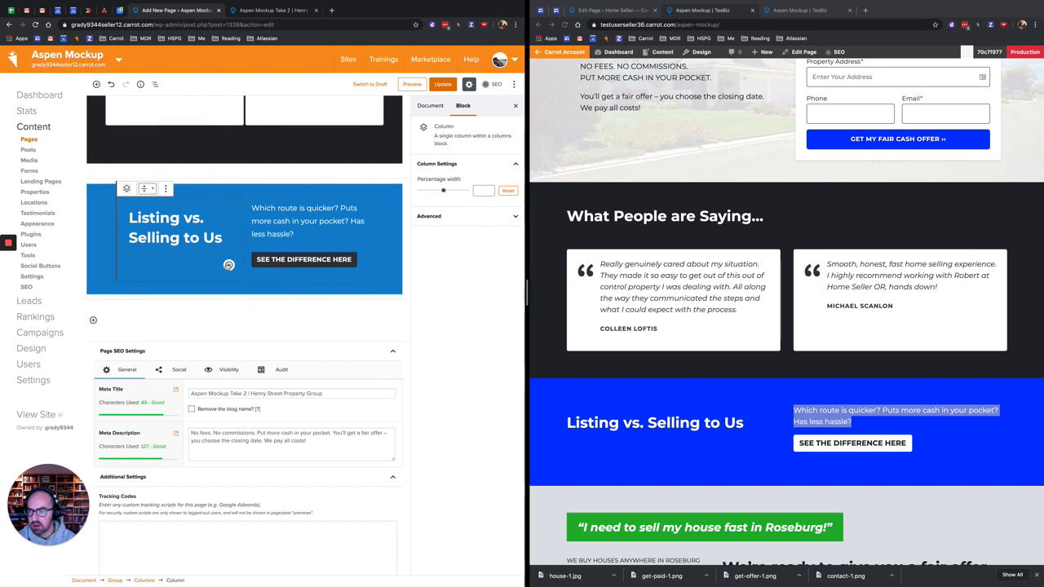
pyautogui.click(260, 311)
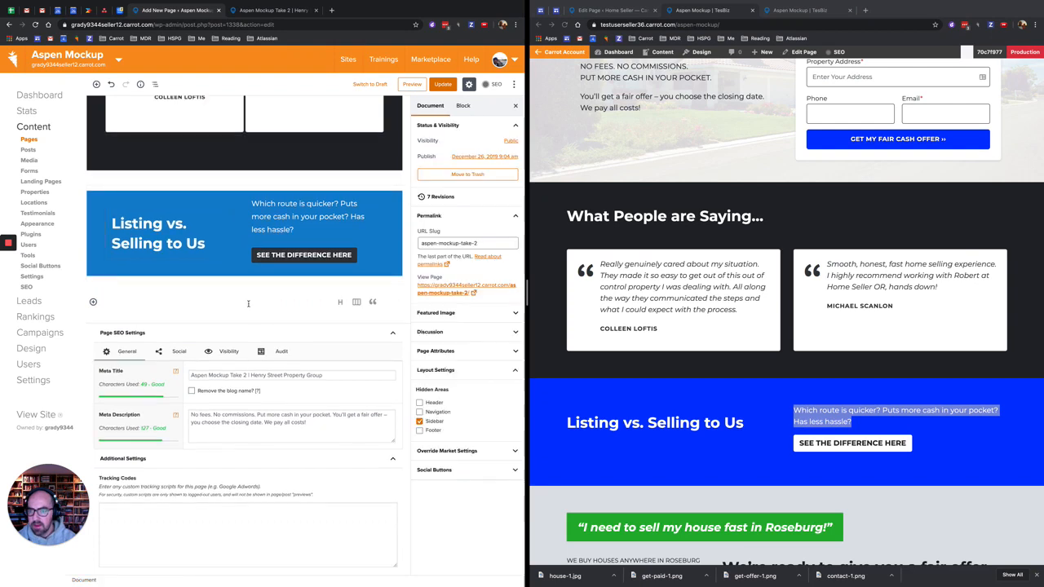
# Update the page, preview the blue section on the site, and return to the editor
pyautogui.click(446, 86)
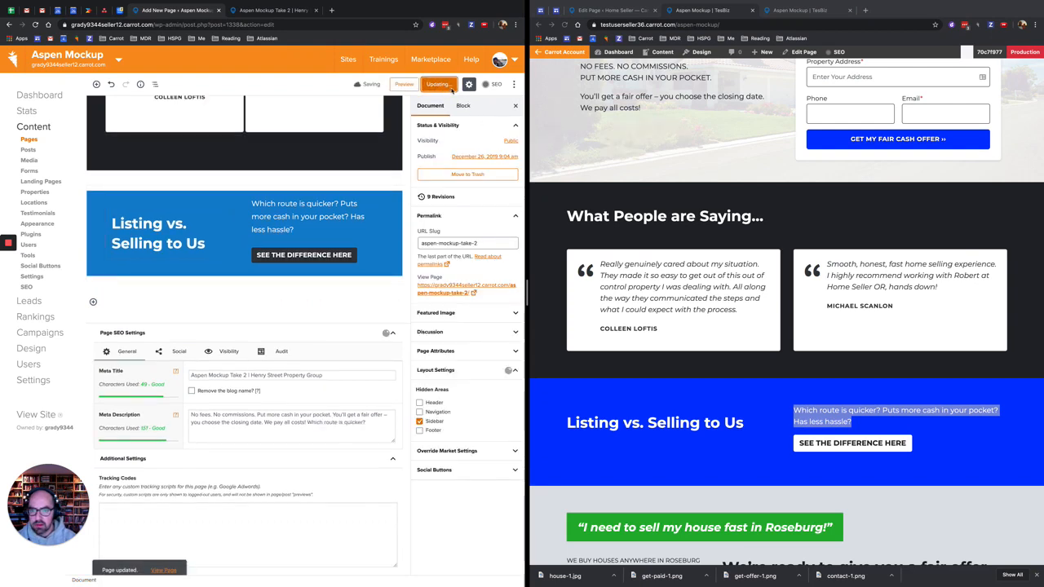
pyautogui.click(410, 86)
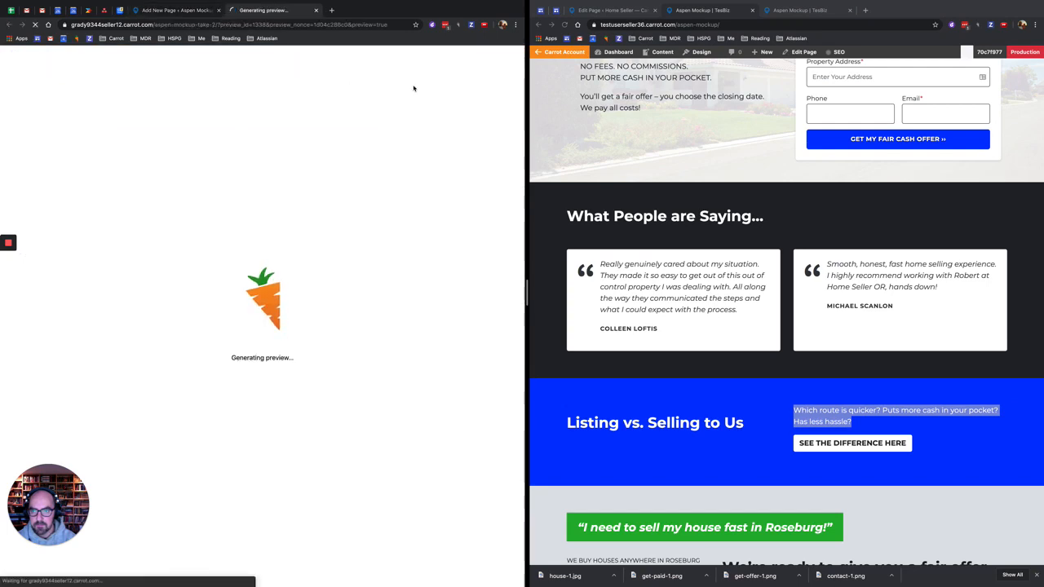
pyautogui.scroll(-5, 226, 311)
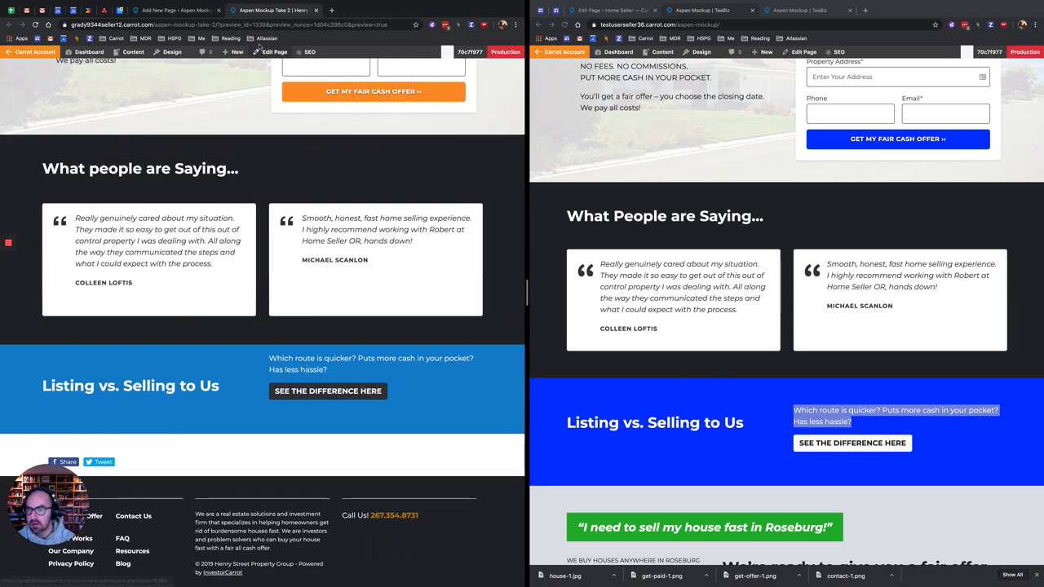
pyautogui.click(206, 11)
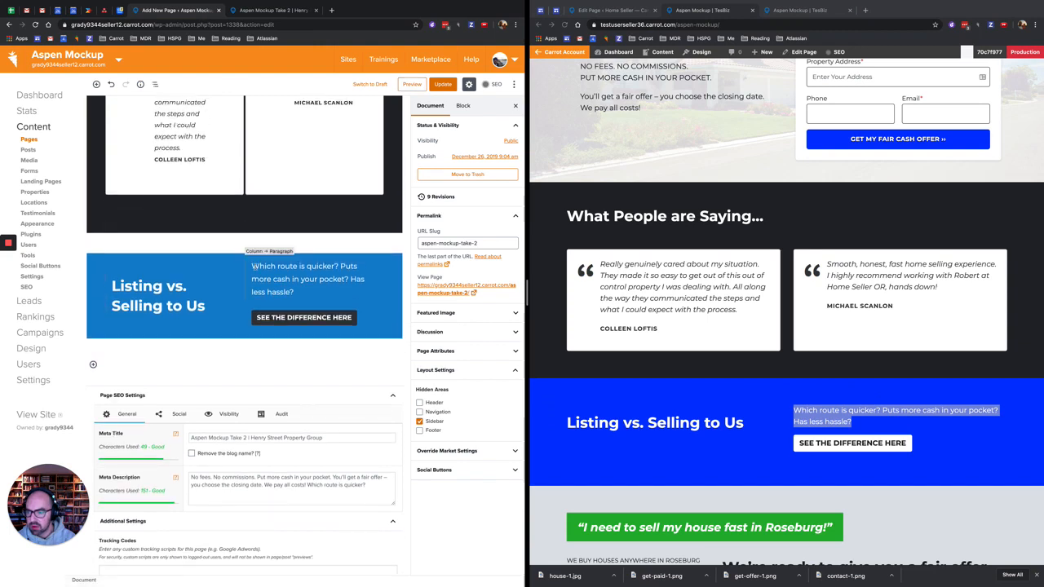
# Add a Spacer block with a height of 50 pixels and move it into the blue group above the columns
pyautogui.click(228, 321)
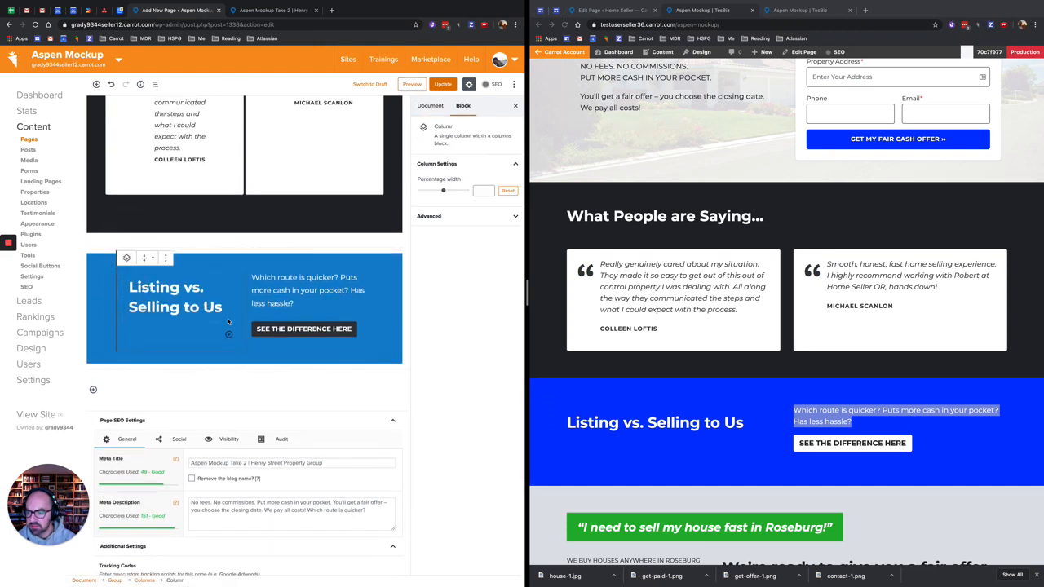
pyautogui.click(93, 389)
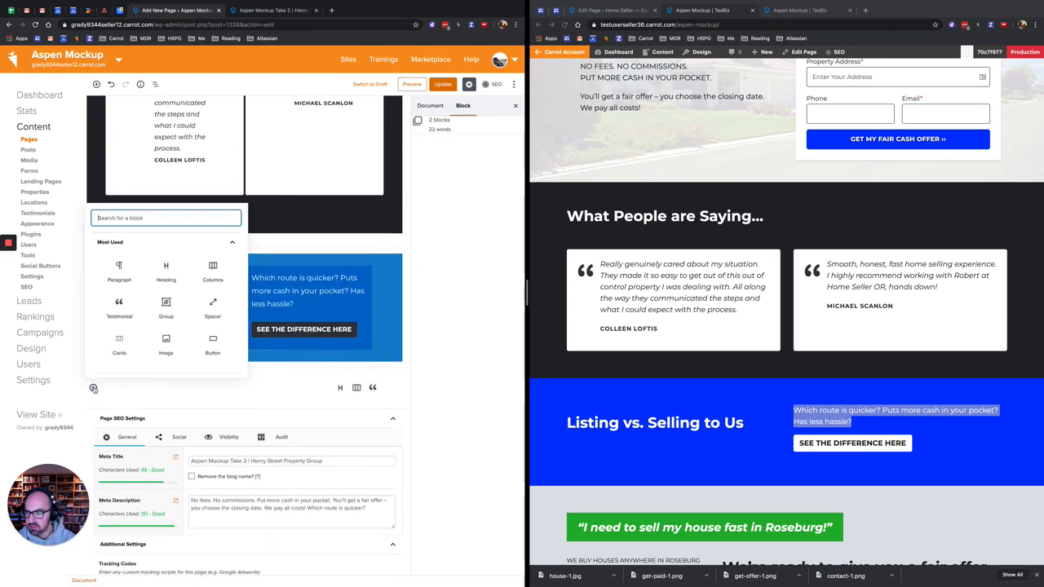
pyautogui.write('space')
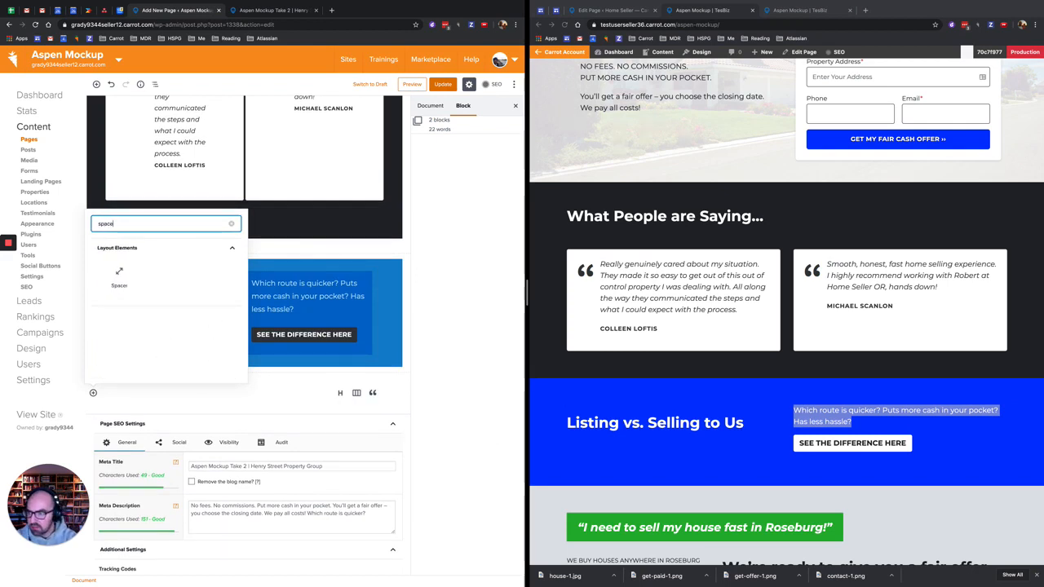
pyautogui.click(119, 275)
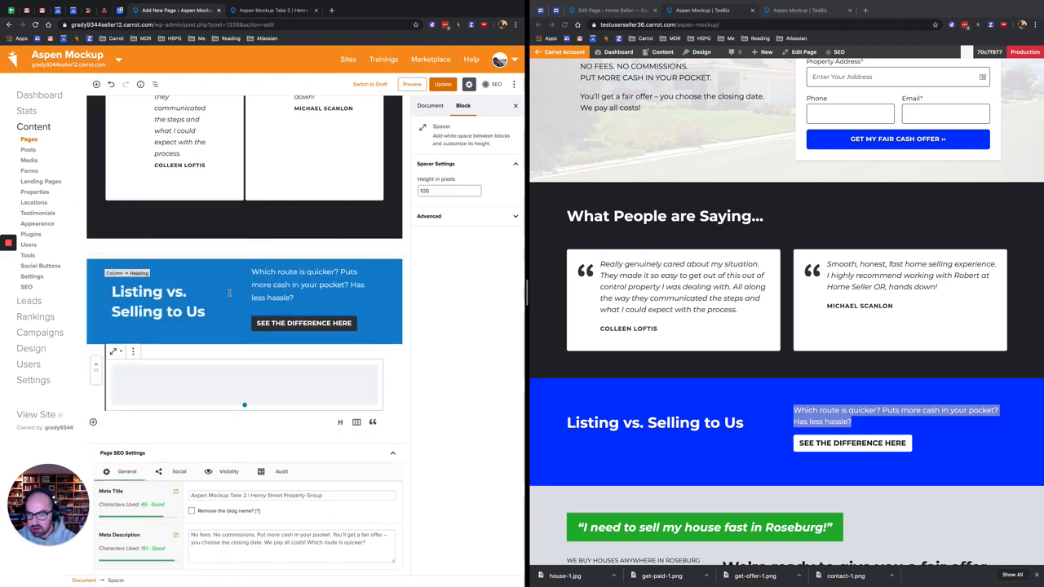
pyautogui.doubleClick(441, 191)
pyautogui.write('50')
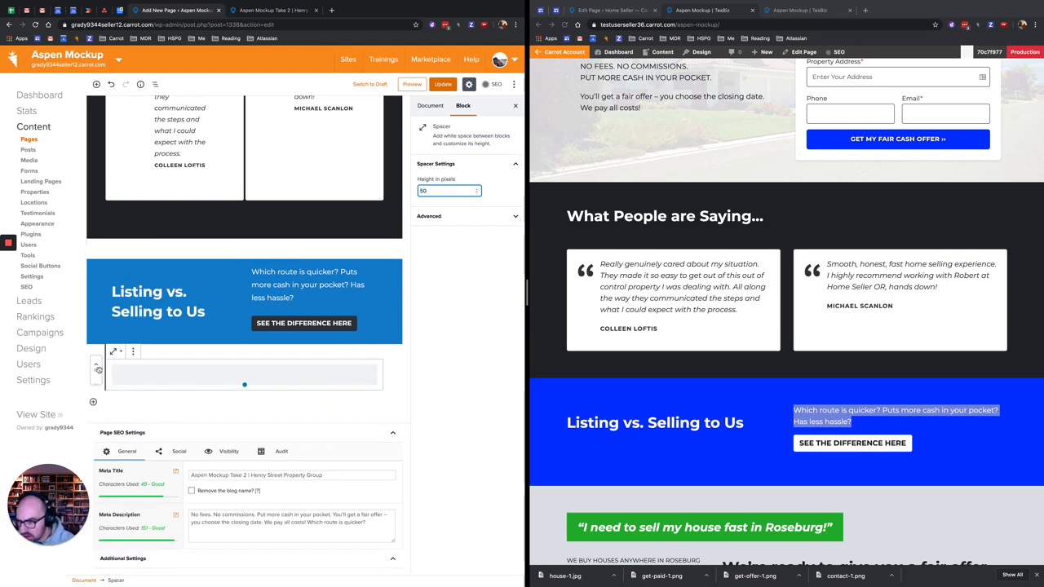
pyautogui.moveTo(95, 371); pyautogui.dragTo(127, 271)
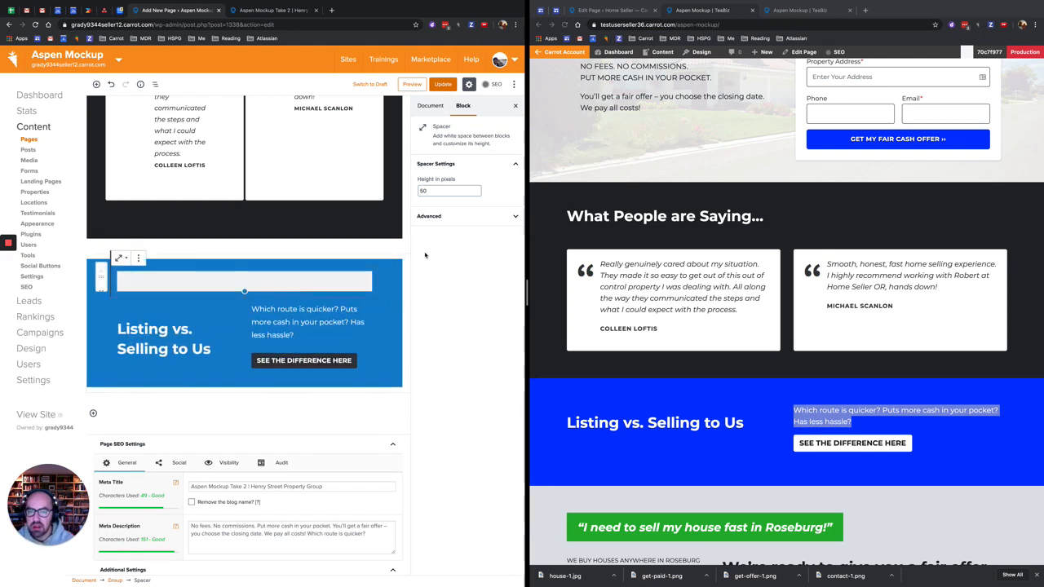
# Update the page with the new spacer and preview the "Listing vs. Selling to Us" section
pyautogui.click(443, 85)
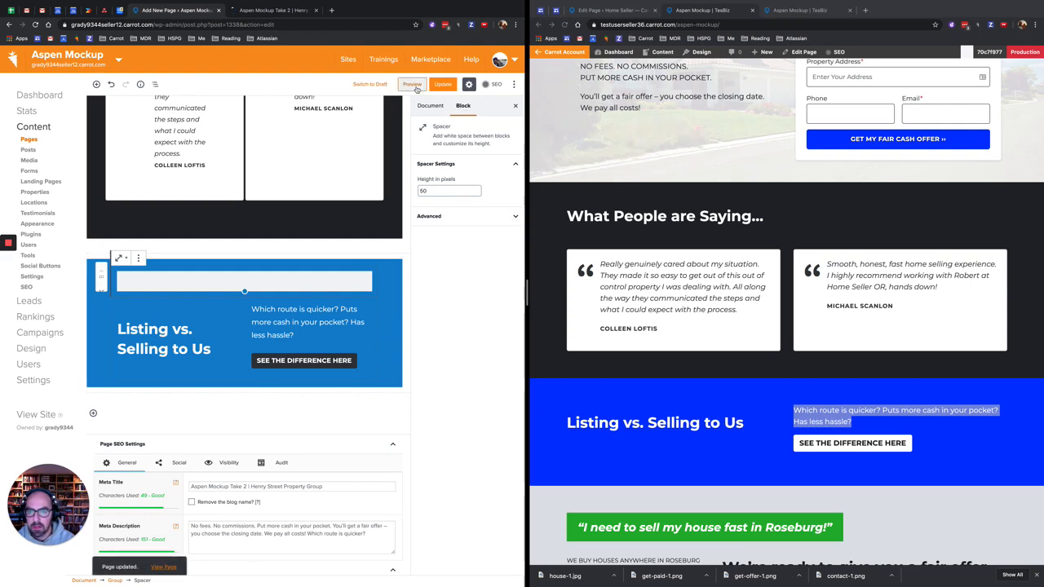
pyautogui.click(404, 86)
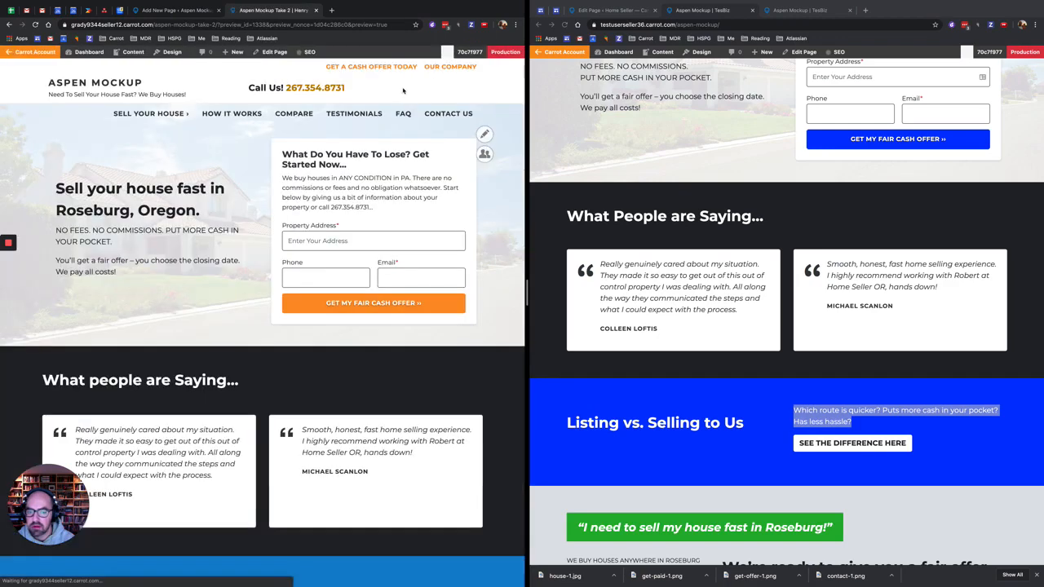
pyautogui.scroll(-5, 377, 358)
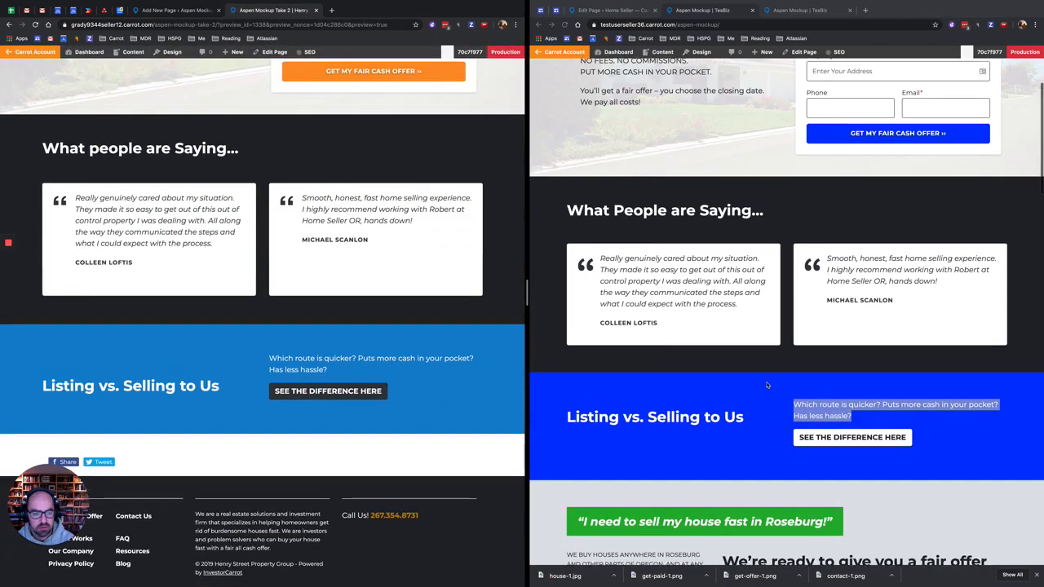
# Compare the section with the reference page, test the preview button's link to the Compare page, and return to the preview
pyautogui.scroll(-2, 571, 348)
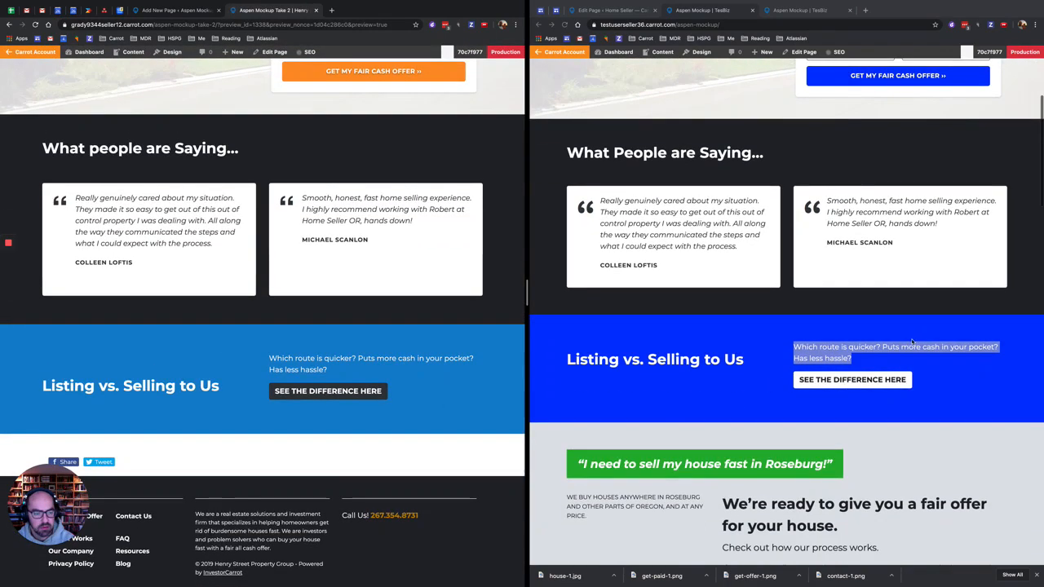
pyautogui.click(310, 400)
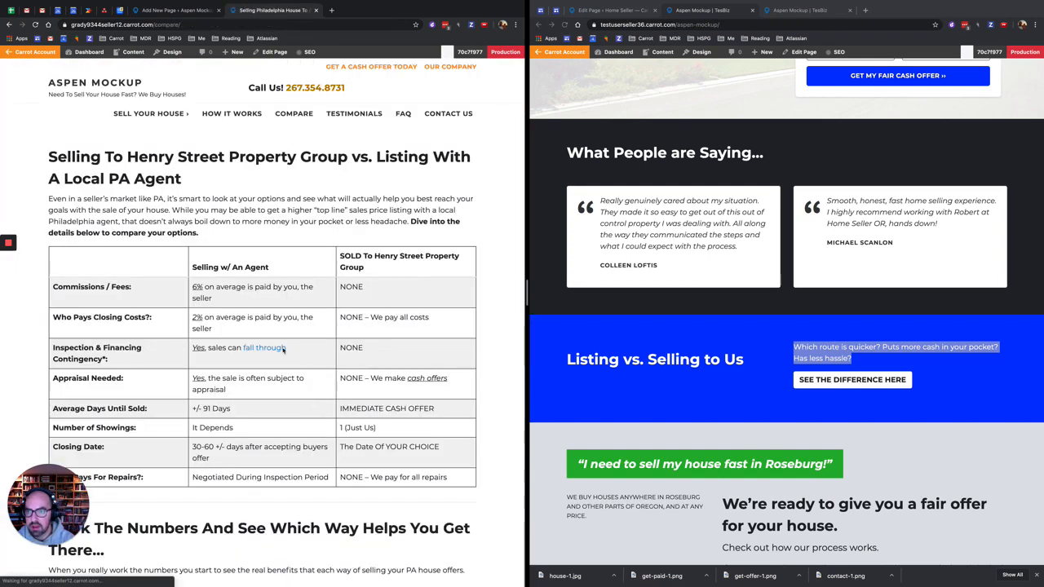
pyautogui.click(8, 24)
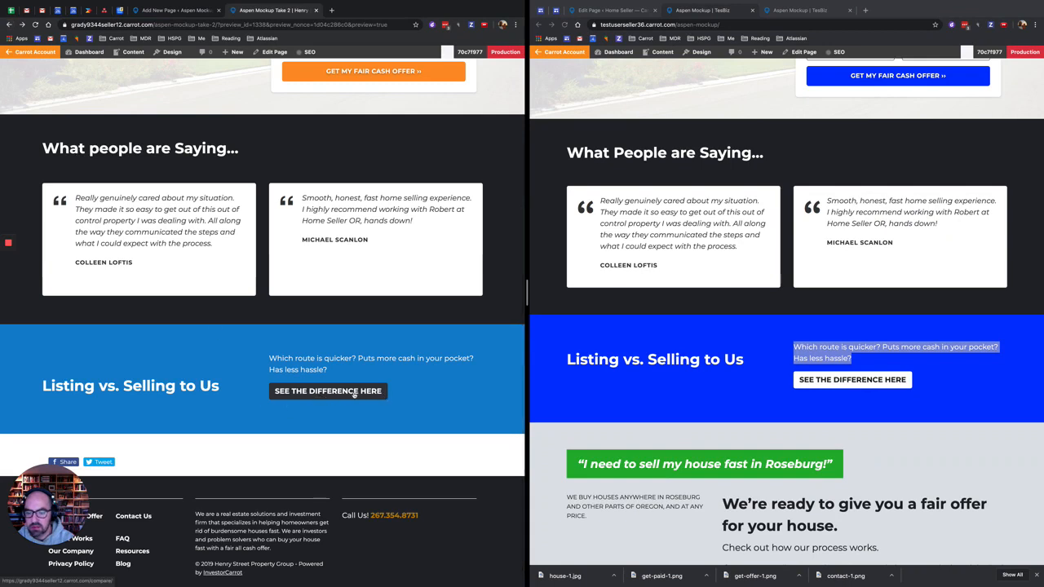
# Return to the editor, give the "See the Difference Here" button a white background and black text, and update the page
pyautogui.click(177, 10)
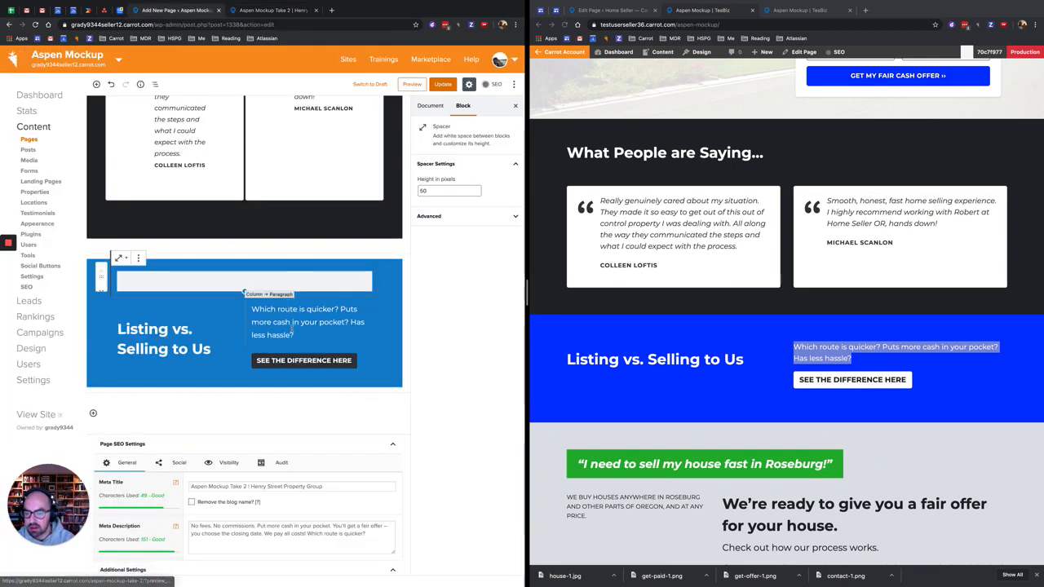
pyautogui.click(298, 364)
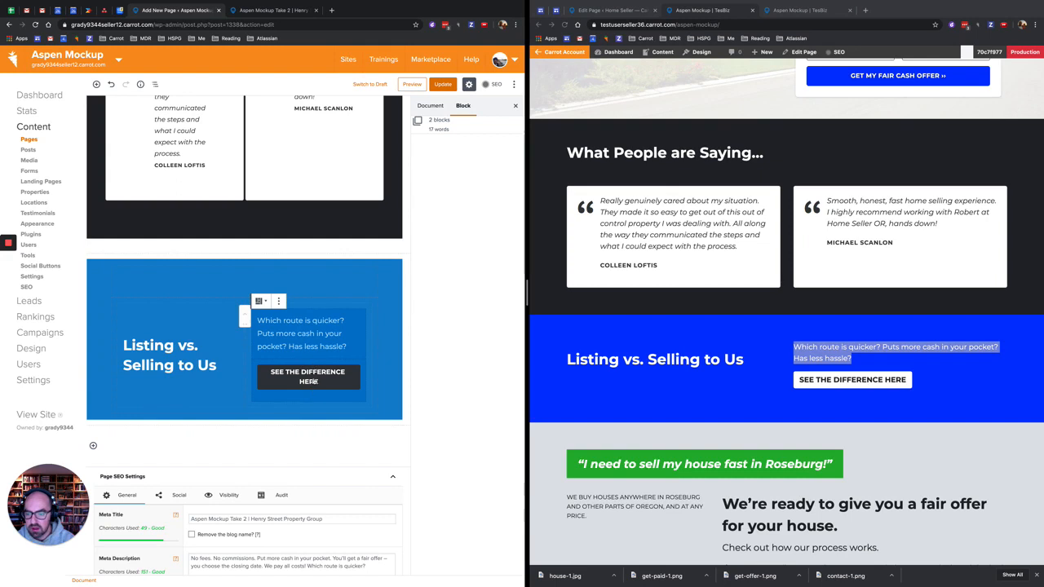
pyautogui.click(314, 382)
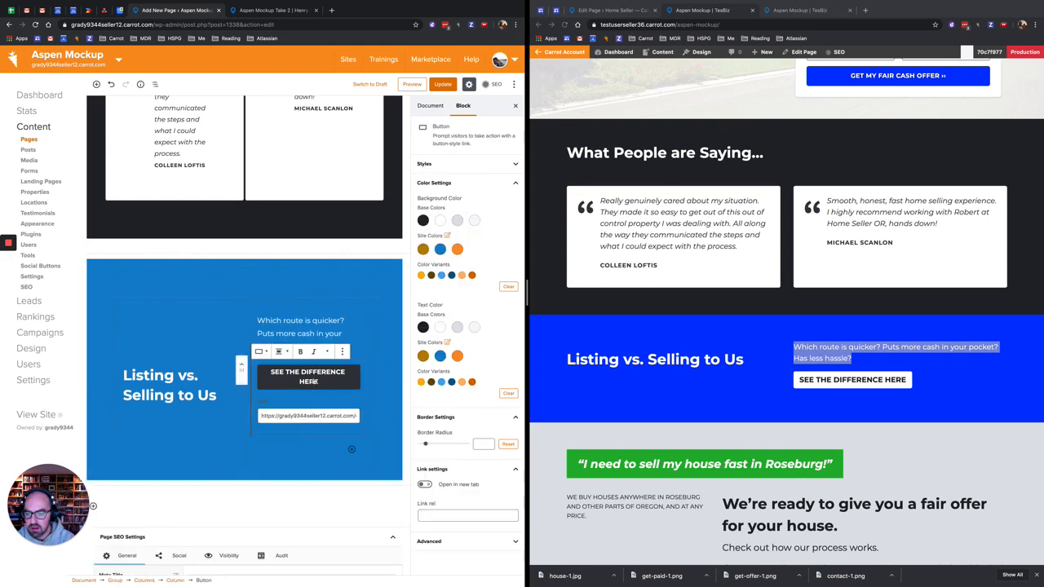
pyautogui.click(440, 220)
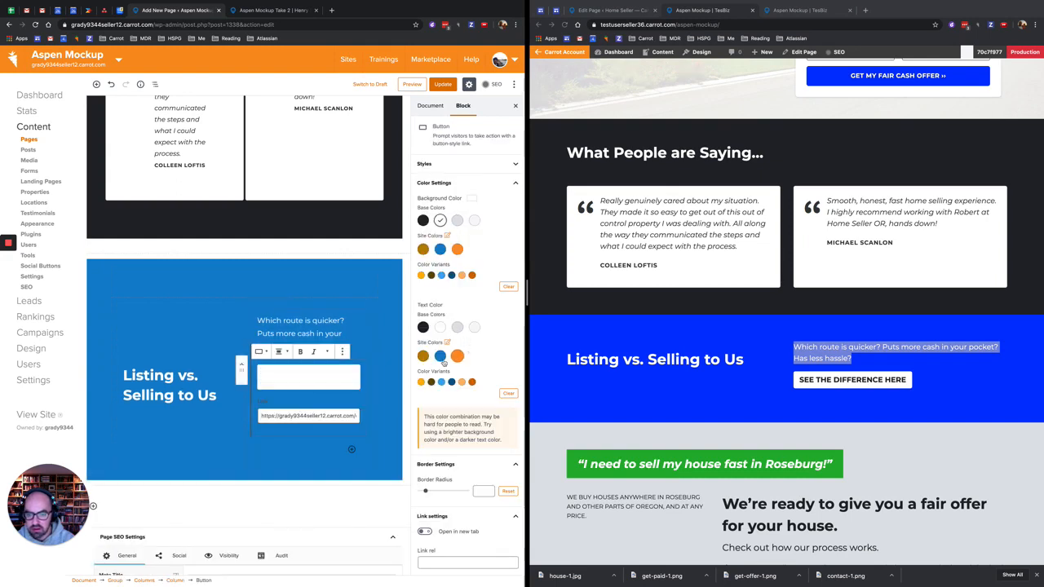
pyautogui.click(423, 327)
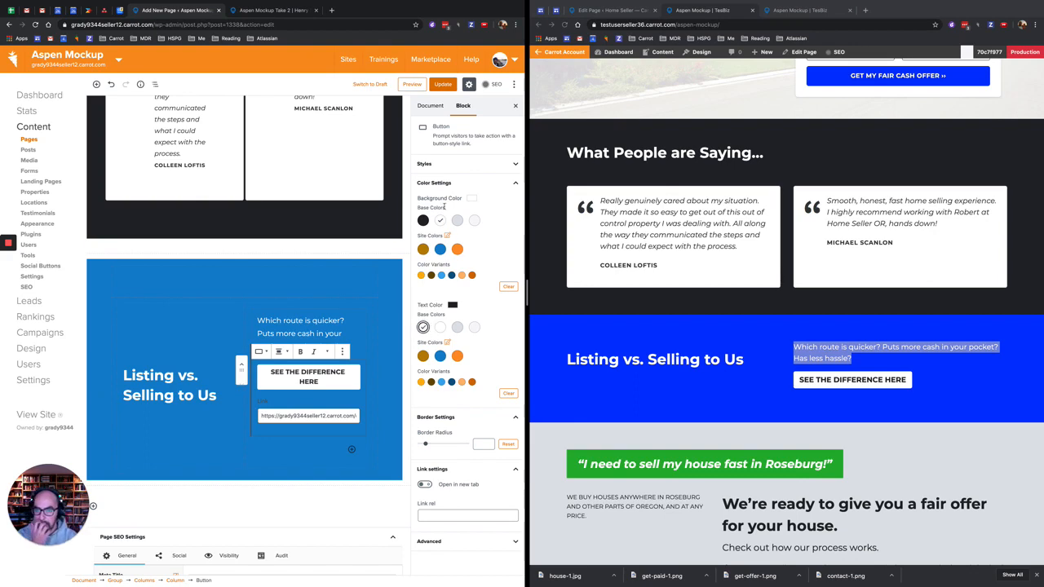
pyautogui.click(443, 84)
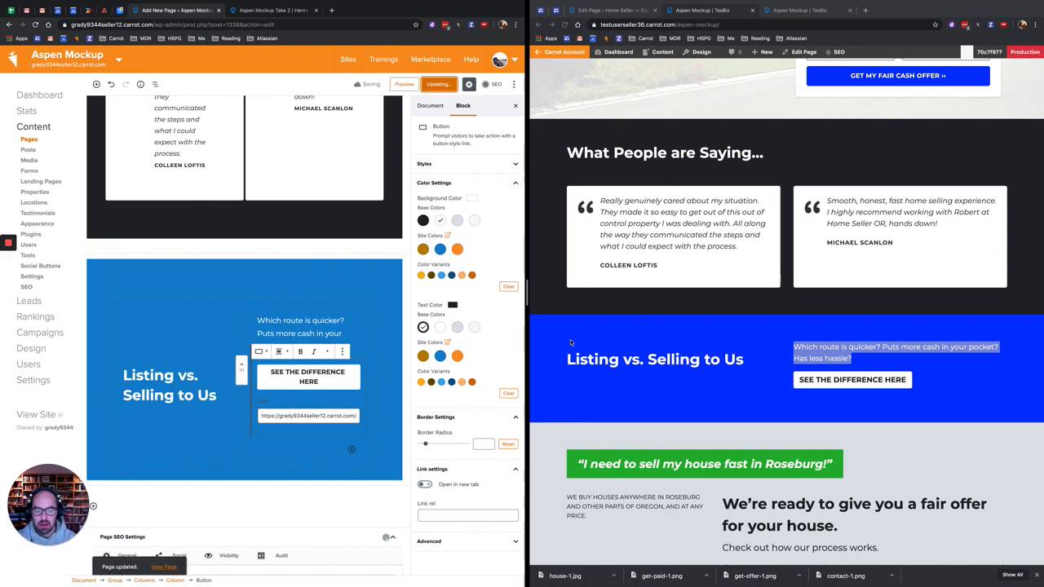
# Add a full-width Group block with a light gray background below the blue "Listing vs. Selling to Us" section
pyautogui.scroll(-2, 576, 287)
pyautogui.scroll(-3, 576, 287)
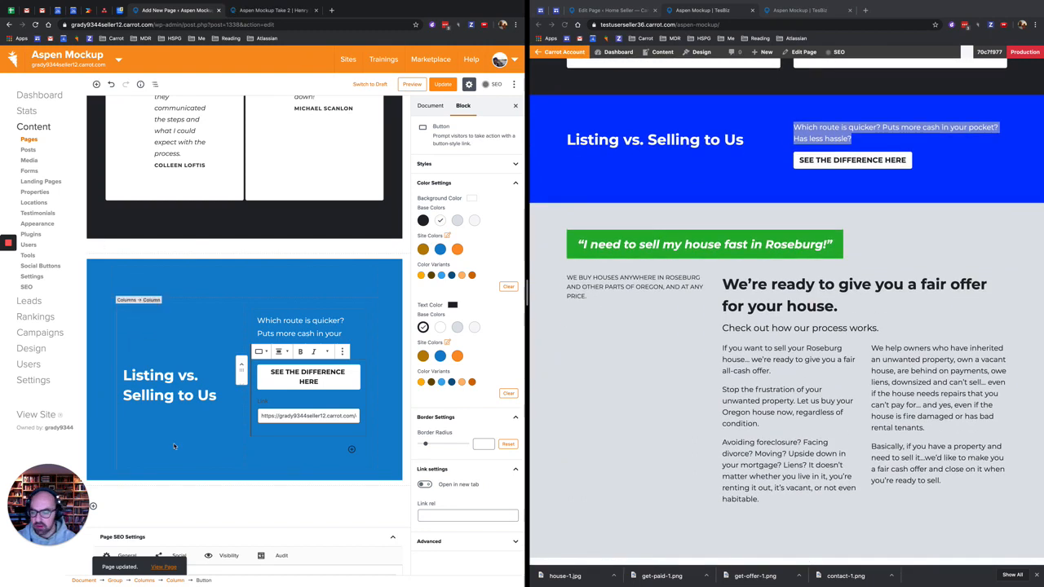
pyautogui.scroll(-4, 237, 333)
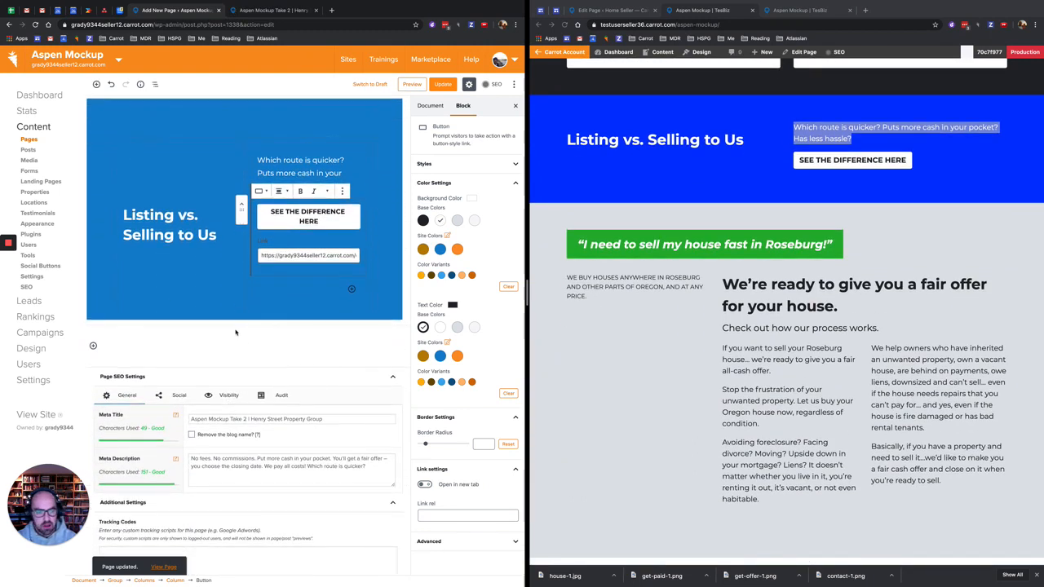
pyautogui.click(93, 346)
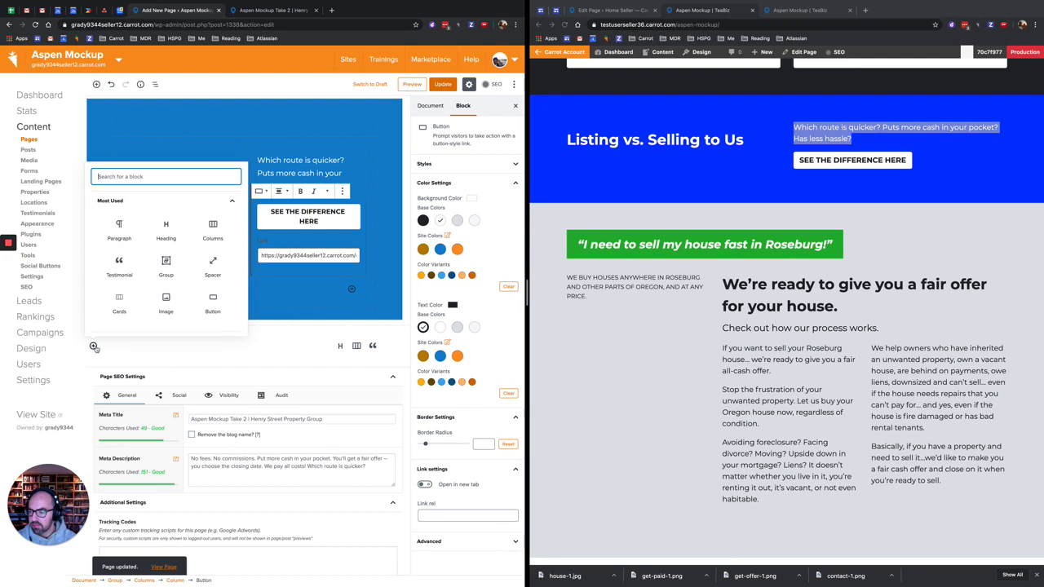
pyautogui.click(166, 267)
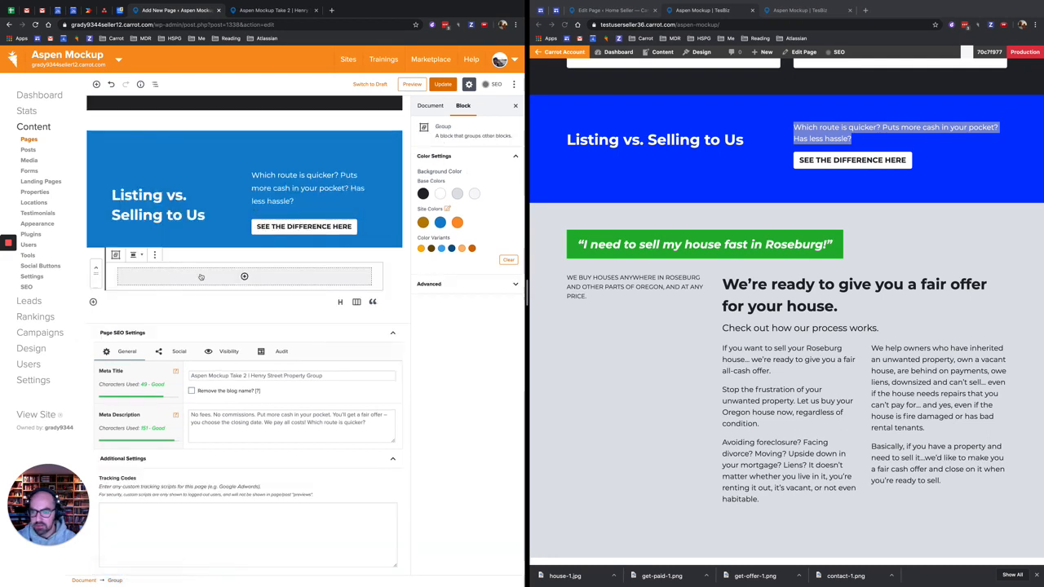
pyautogui.click(457, 194)
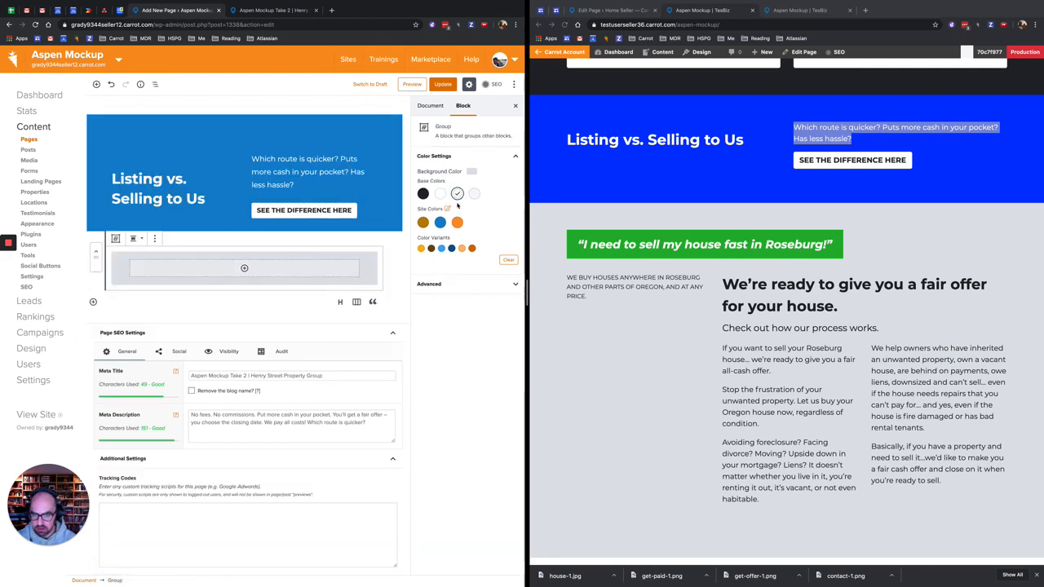
pyautogui.click(133, 238)
pyautogui.click(131, 218)
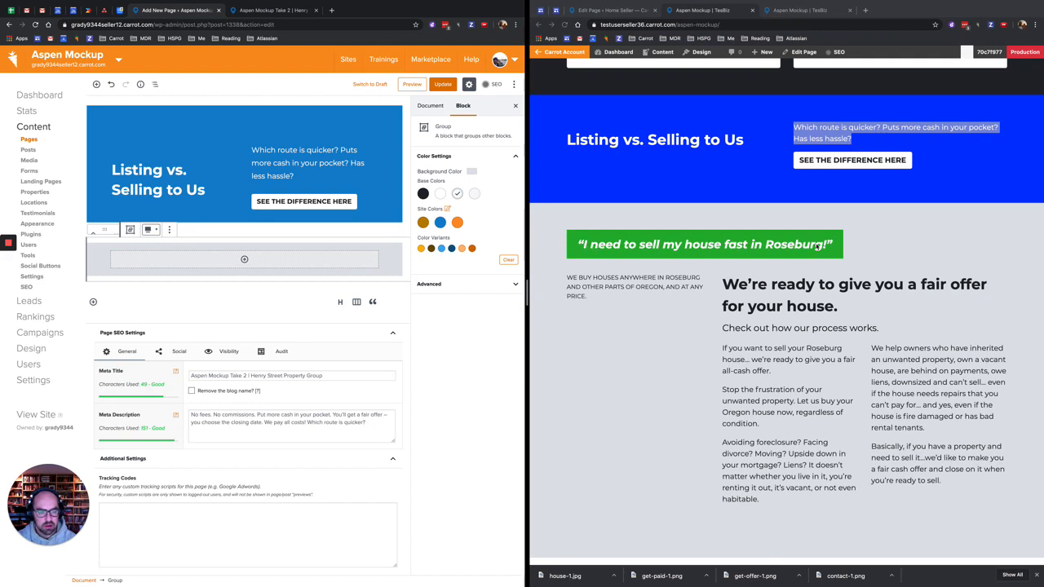
# Insert a Pullquote block in the gray group with the text "I need to sell my house fast in Roseburg!" in quotation marks
pyautogui.click(244, 259)
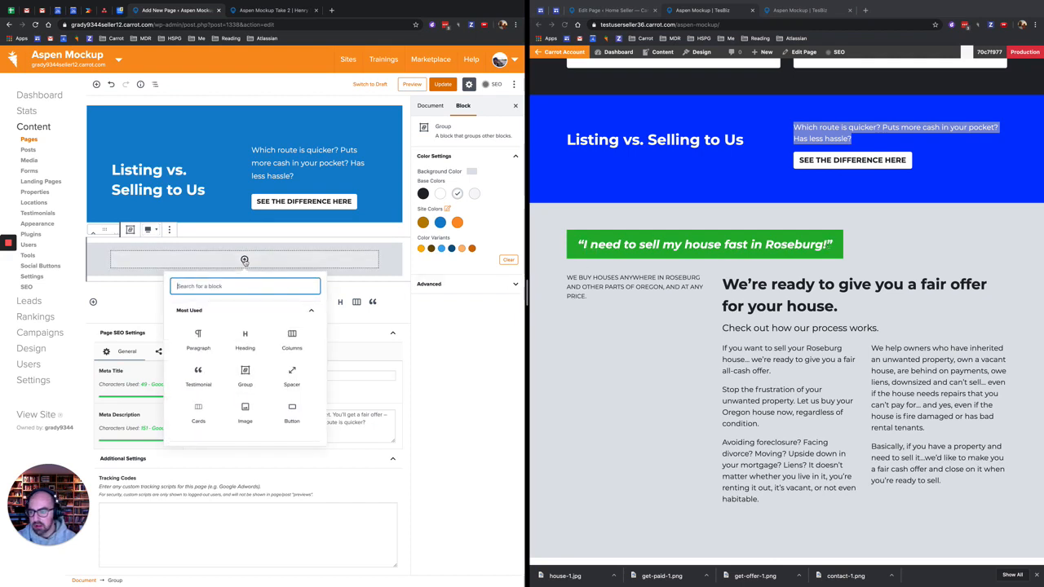
pyautogui.write('pull')
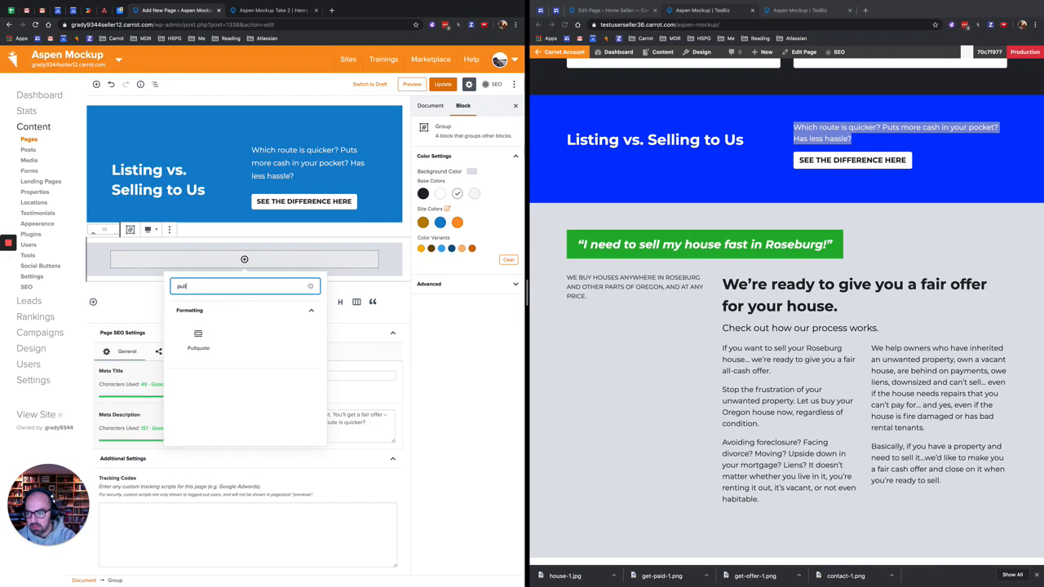
pyautogui.click(198, 339)
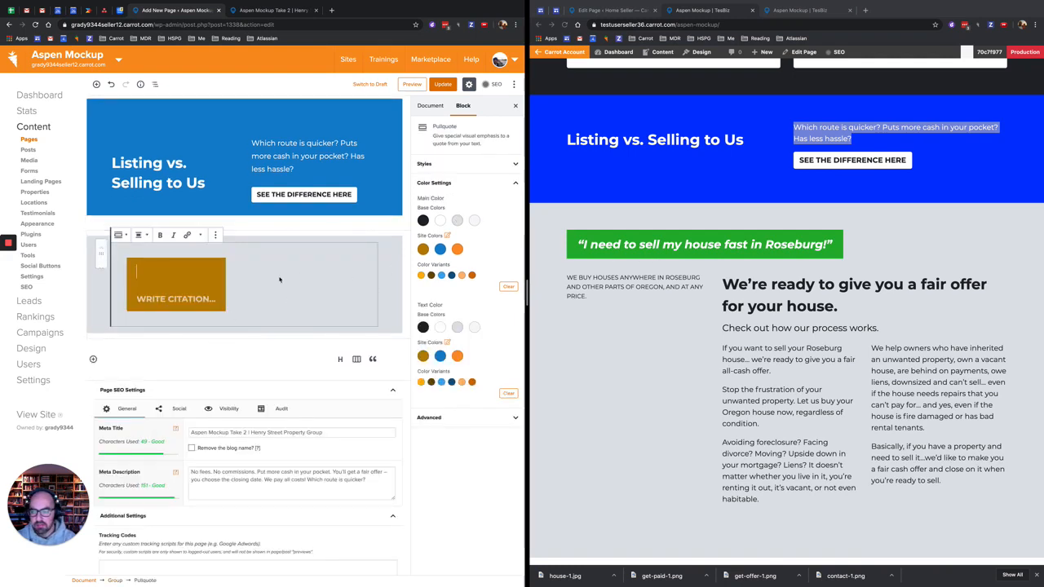
pyautogui.write('“')
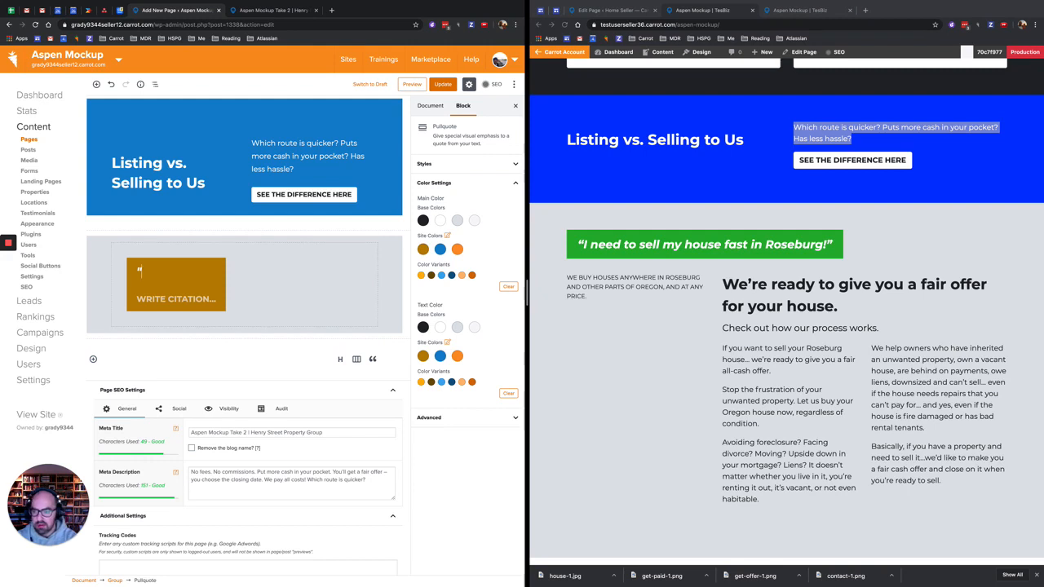
pyautogui.write('I need to se')
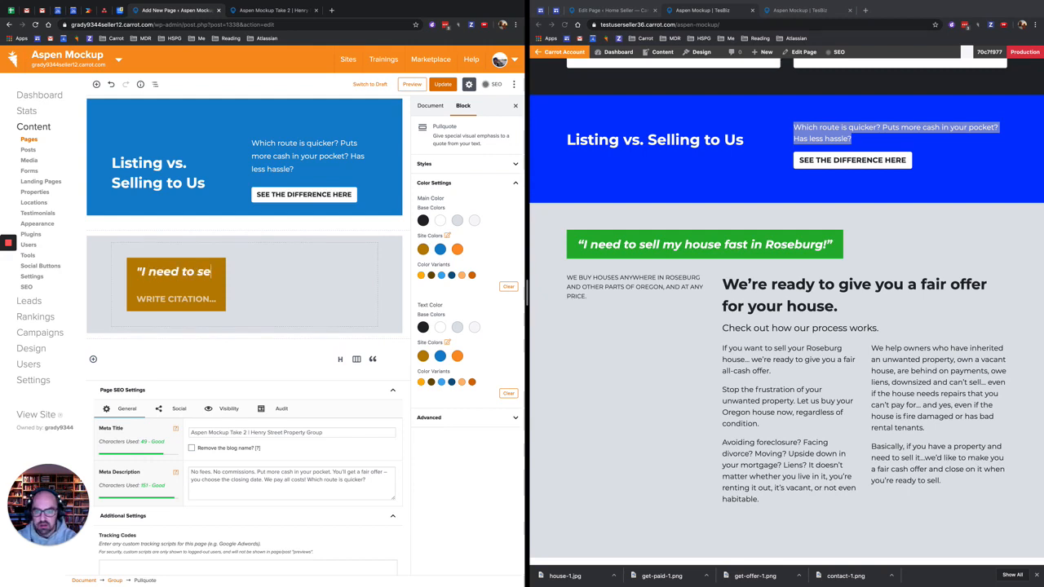
pyautogui.write('ll my house fast ')
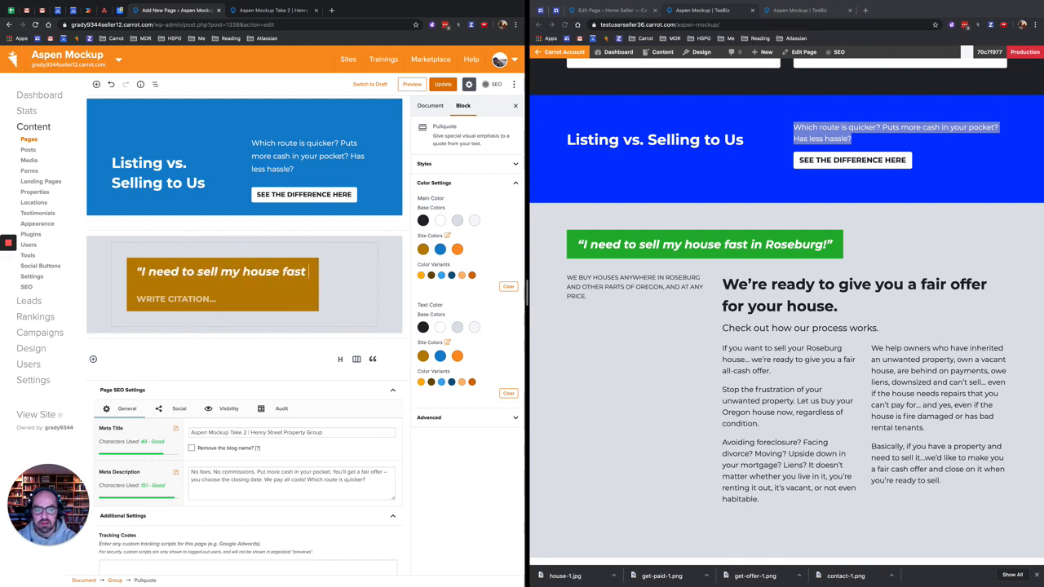
pyautogui.write('in Roseburg!')
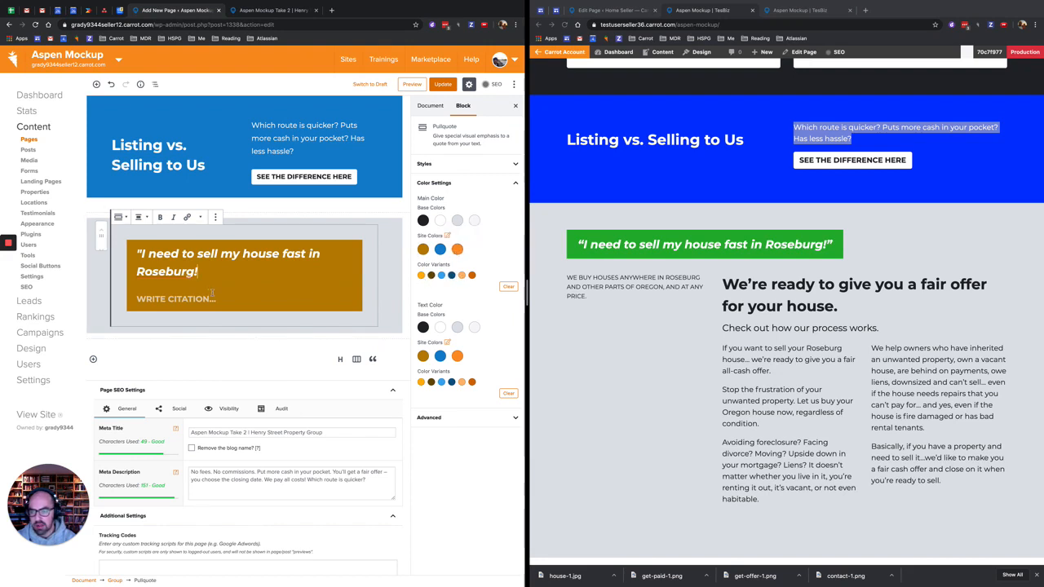
pyautogui.write('"')
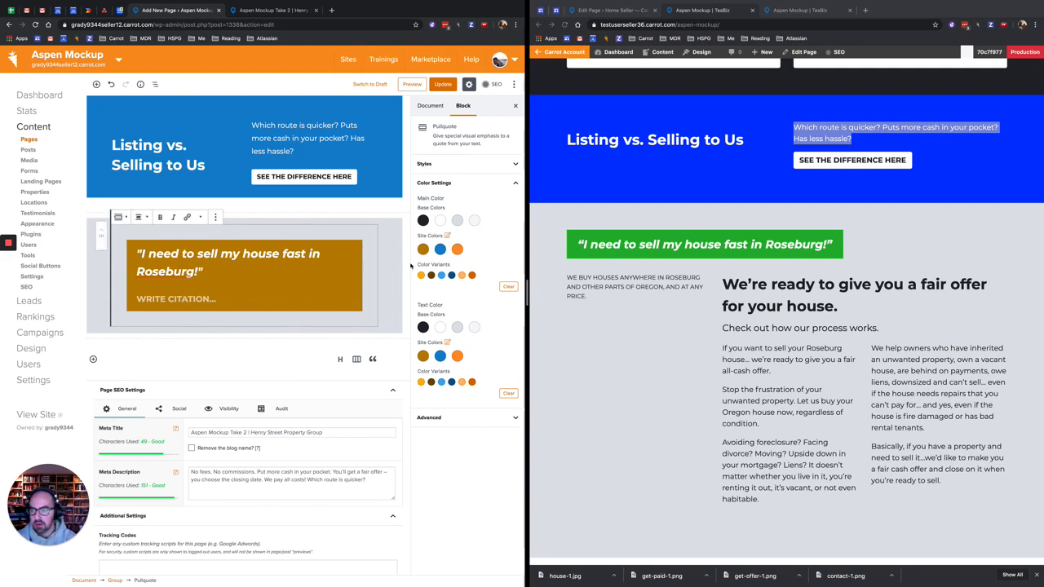
# Try the Solid Color style on the pullquote, switch back to the Default style, and deselect the block
pyautogui.click(488, 164)
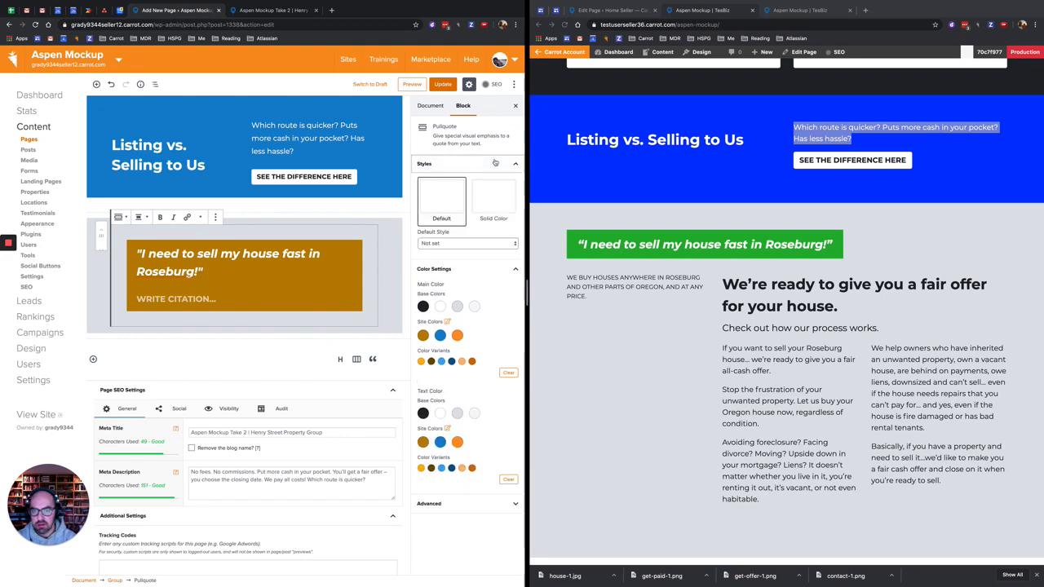
pyautogui.click(494, 204)
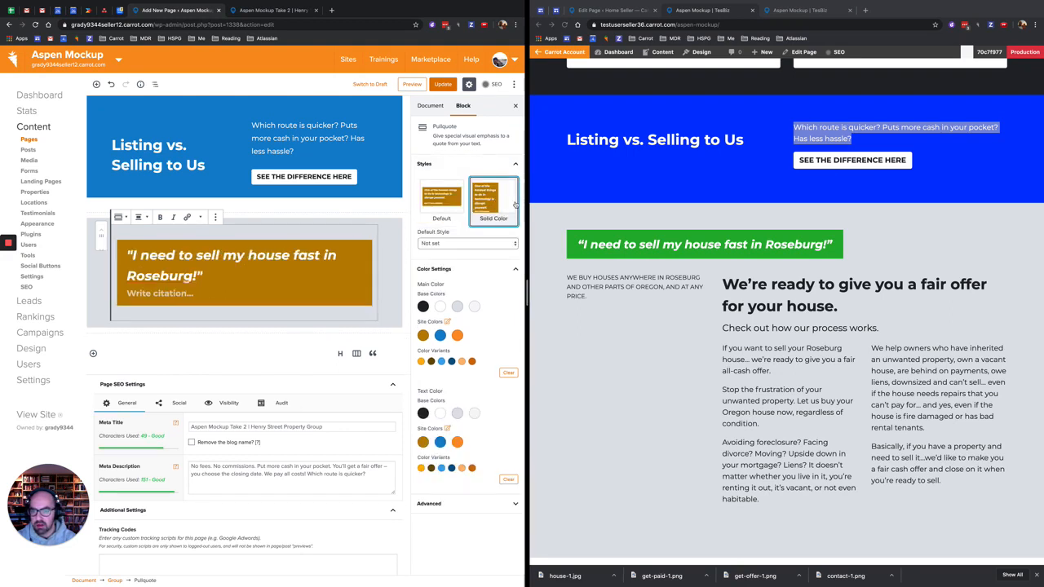
pyautogui.click(462, 203)
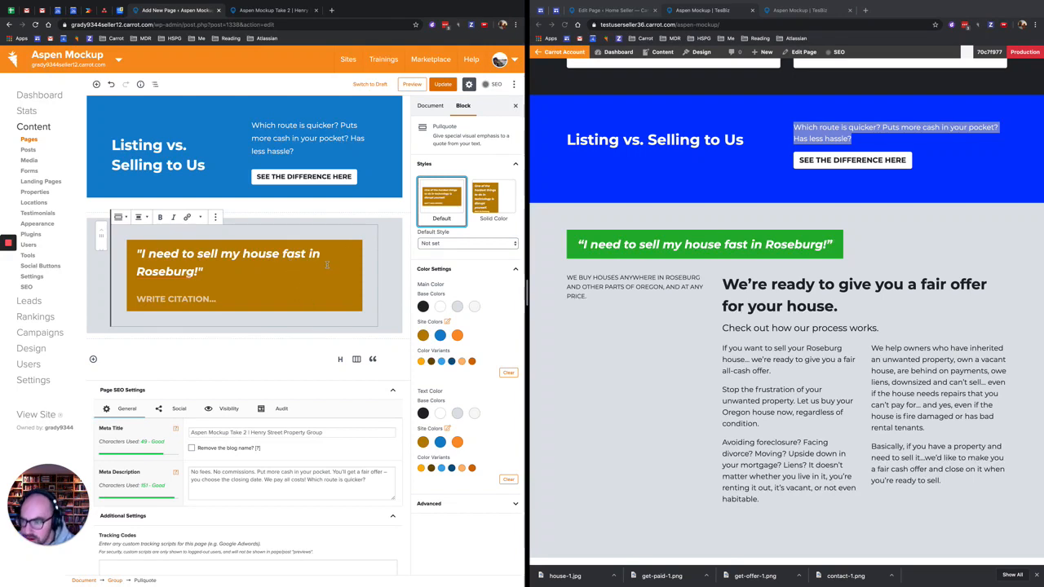
pyautogui.scroll(-2, 338, 262)
pyautogui.scroll(2, 338, 262)
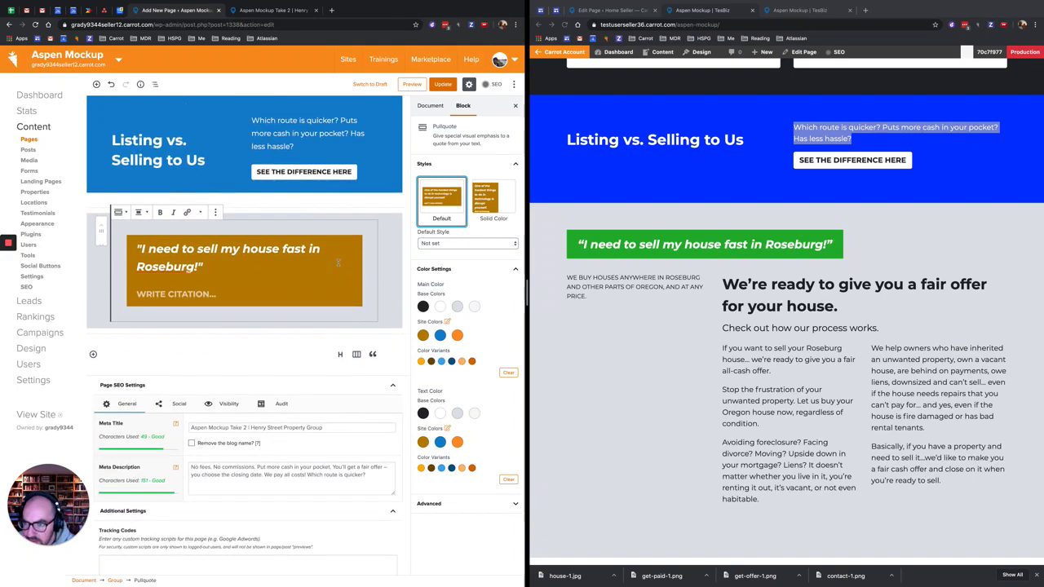
pyautogui.click(252, 291)
pyautogui.click(249, 315)
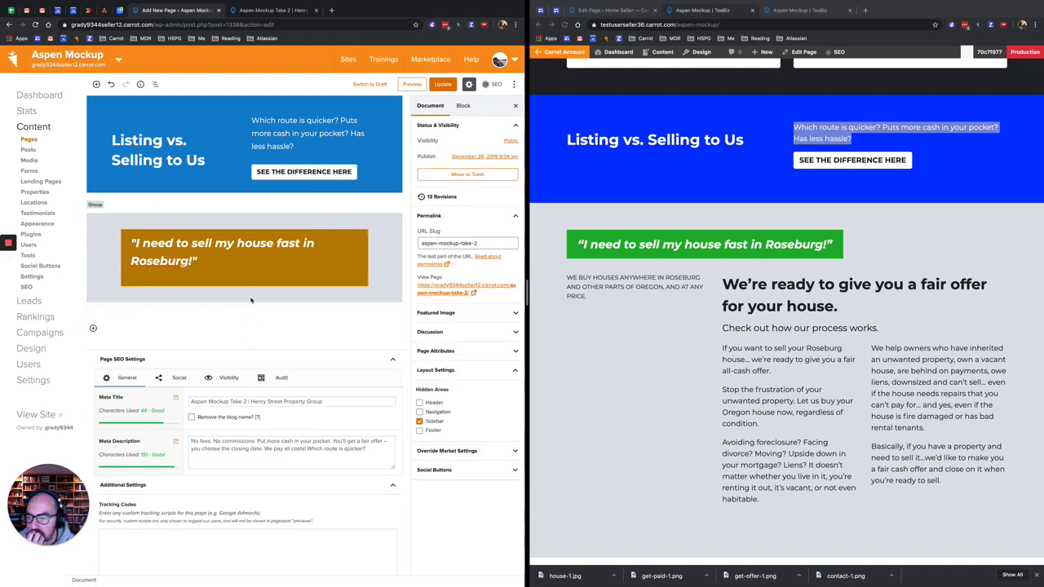
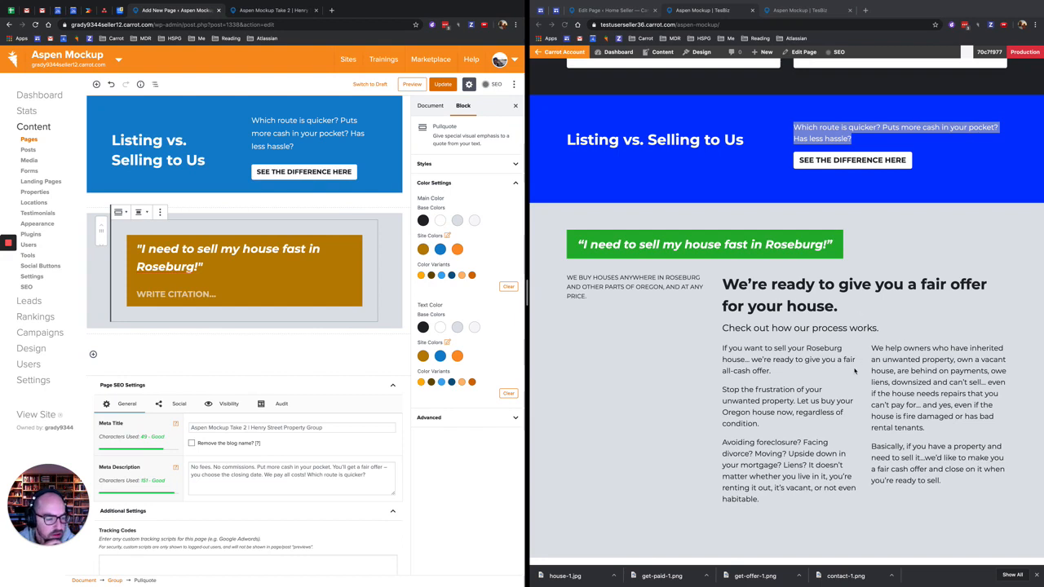
# Add a Columns block with a one-third/two-thirds layout and move it into the gray group below the pullquote
pyautogui.click(629, 290)
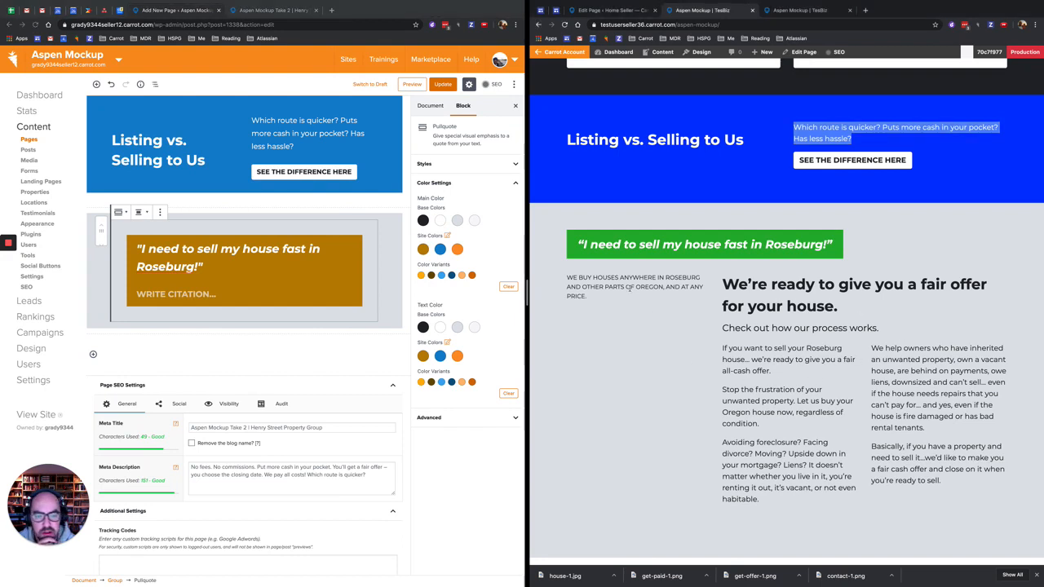
pyautogui.click(219, 300)
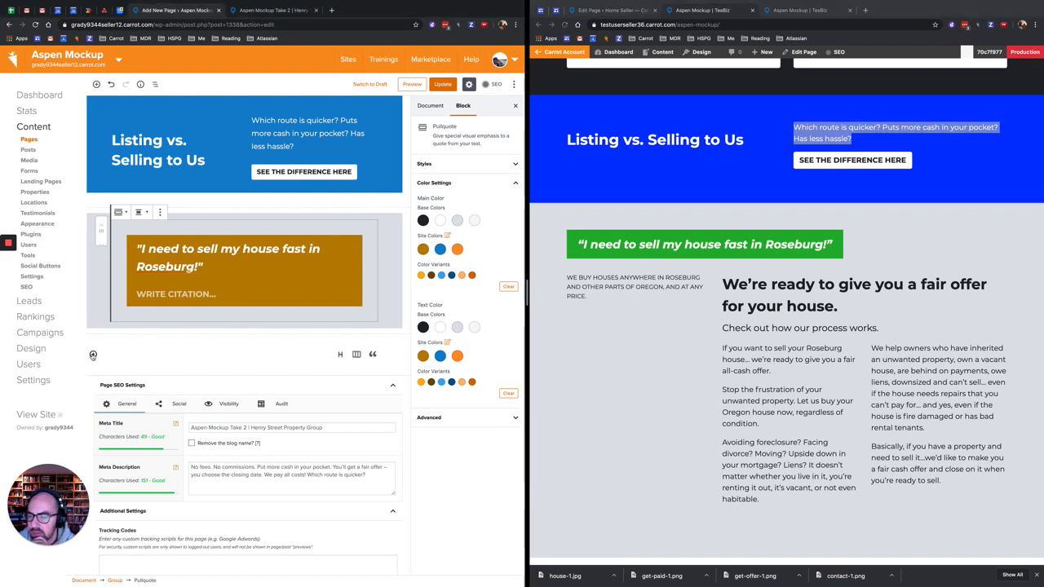
pyautogui.click(93, 355)
pyautogui.click(214, 239)
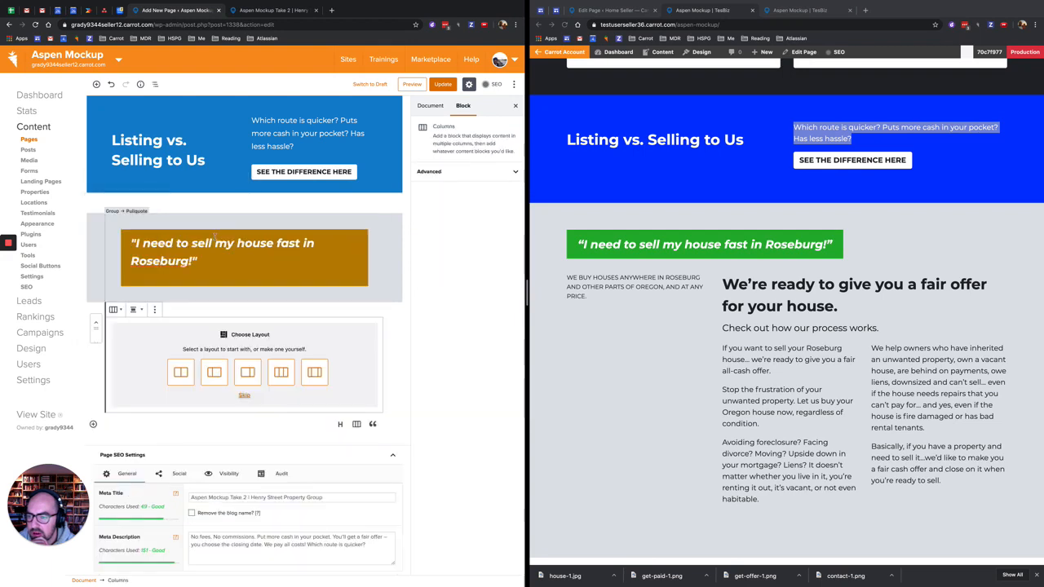
pyautogui.click(213, 374)
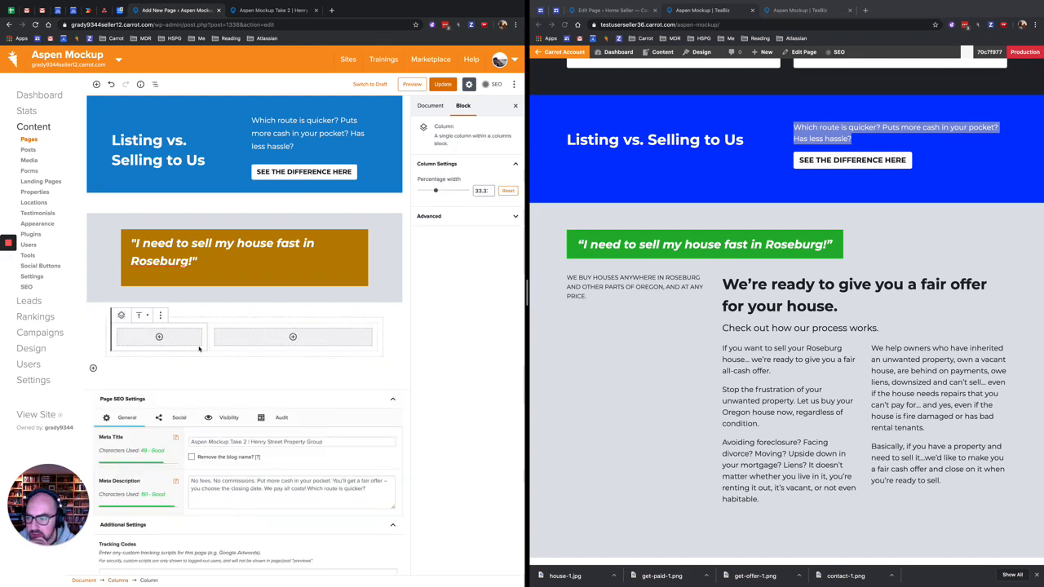
pyautogui.click(105, 340)
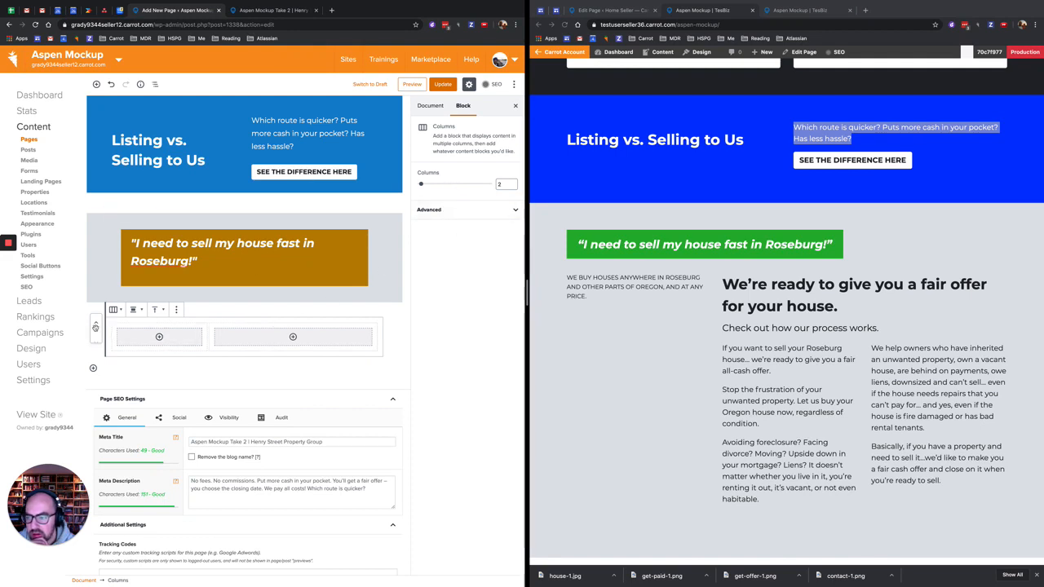
pyautogui.moveTo(96, 328); pyautogui.dragTo(122, 286)
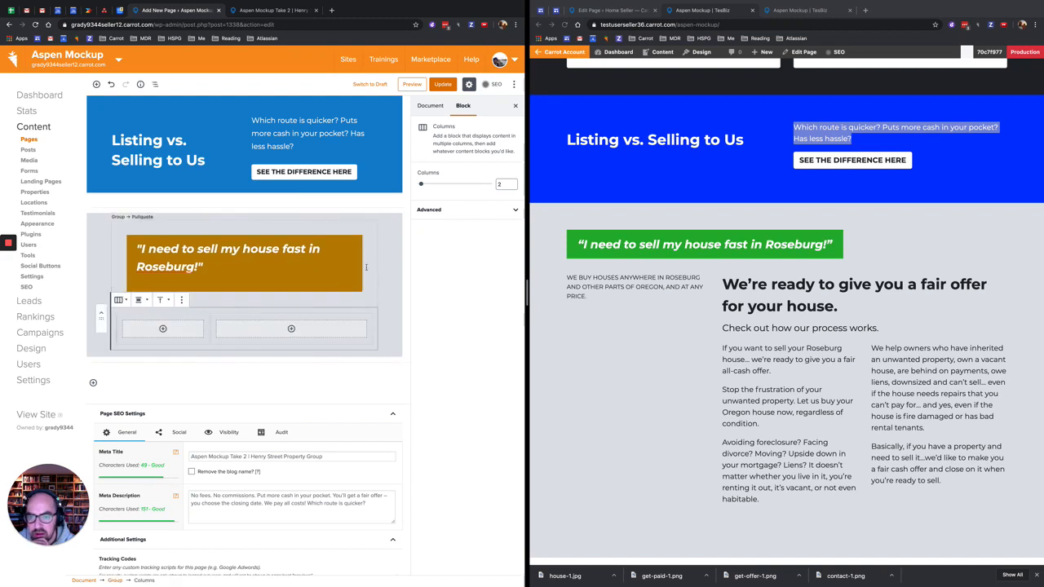
# Set the percentage width of the first, narrower column in the gray group to 20
pyautogui.click(207, 324)
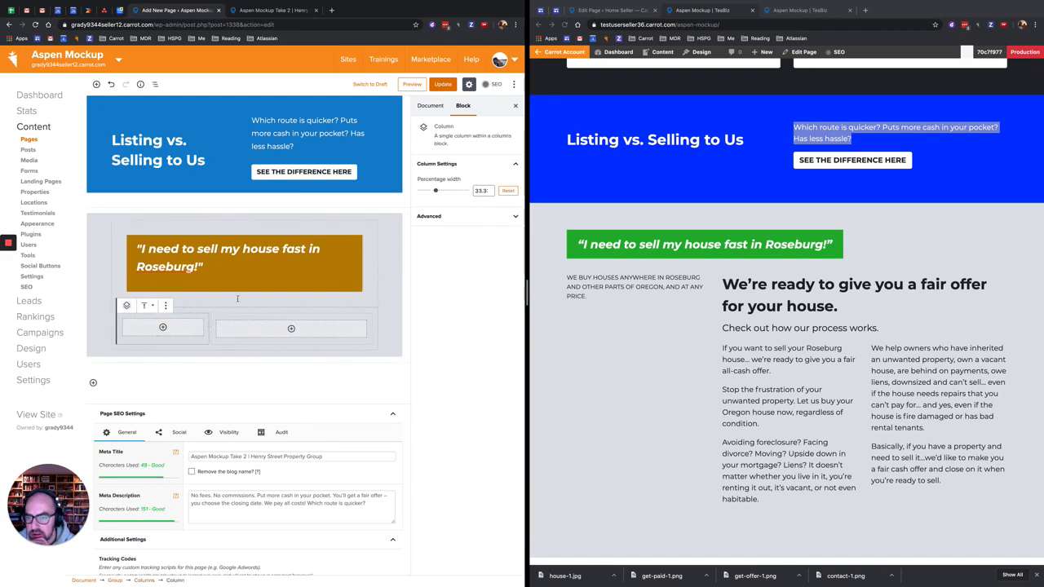
pyautogui.doubleClick(481, 191)
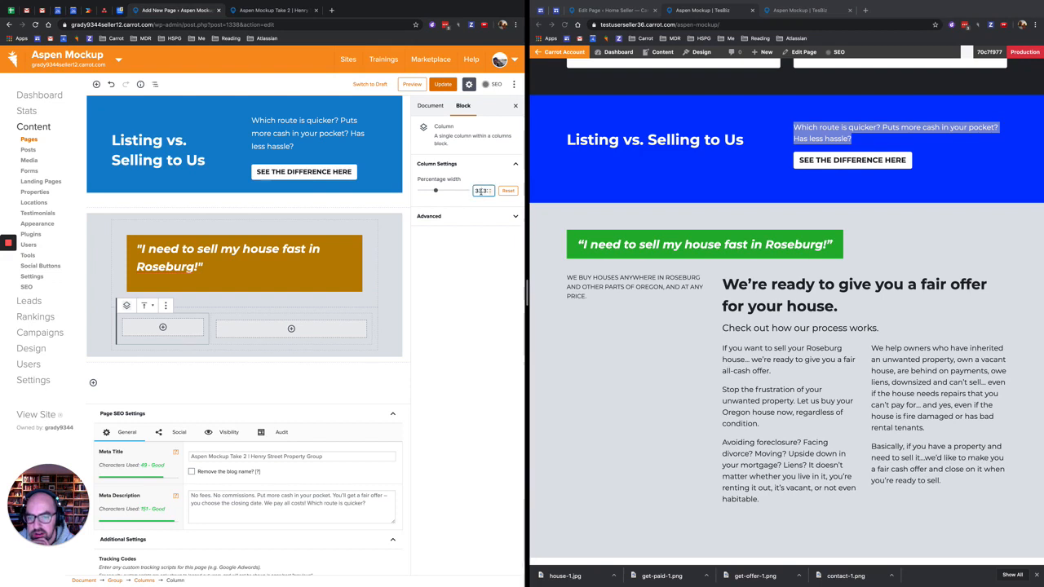
pyautogui.write('20')
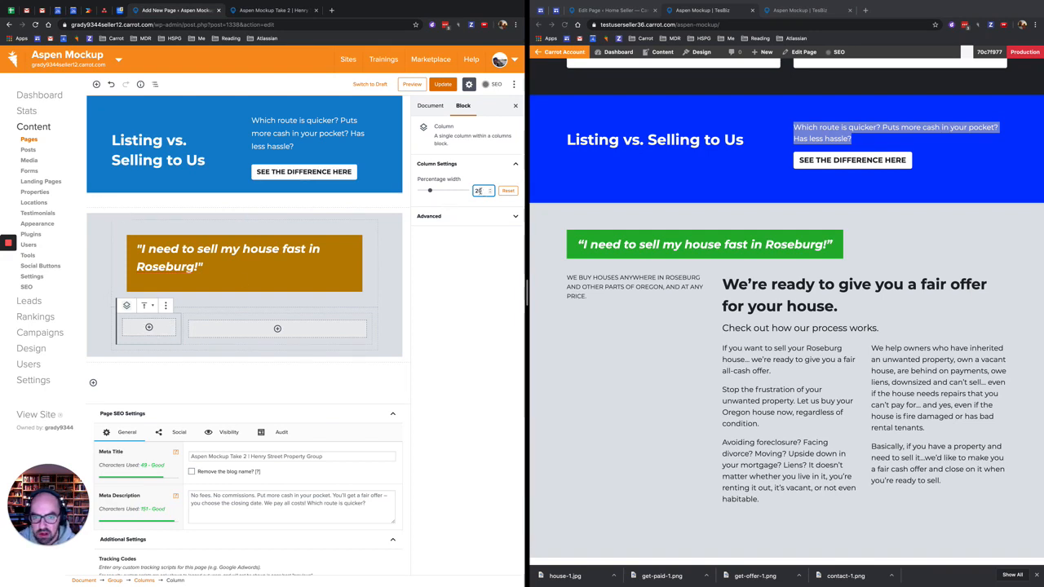
# Set the percentage width of the first, narrower column in the gray group to 33.3
pyautogui.moveTo(482, 190); pyautogui.dragTo(471, 193)
pyautogui.write('33')
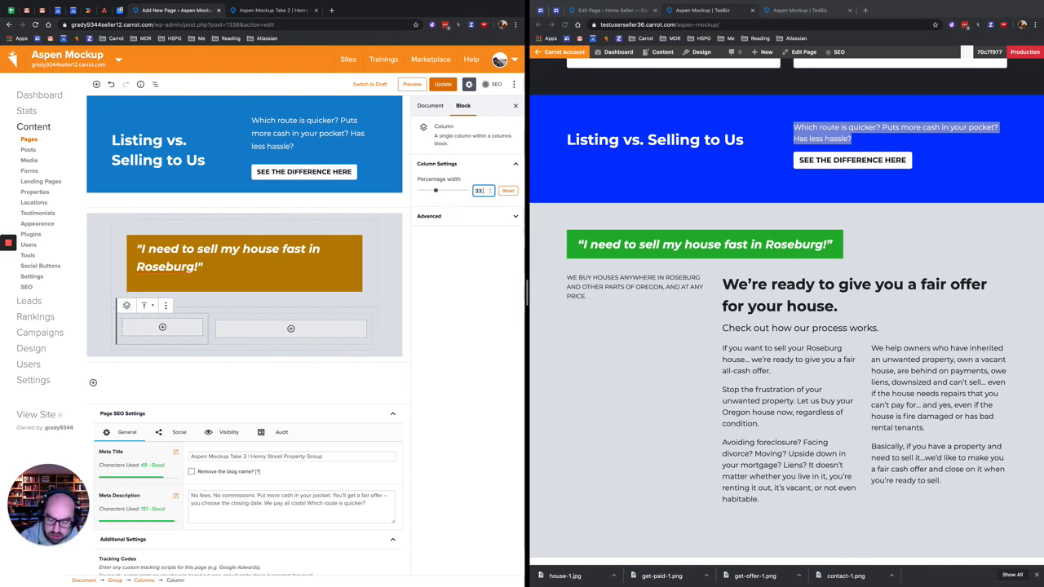
pyautogui.write('.3')
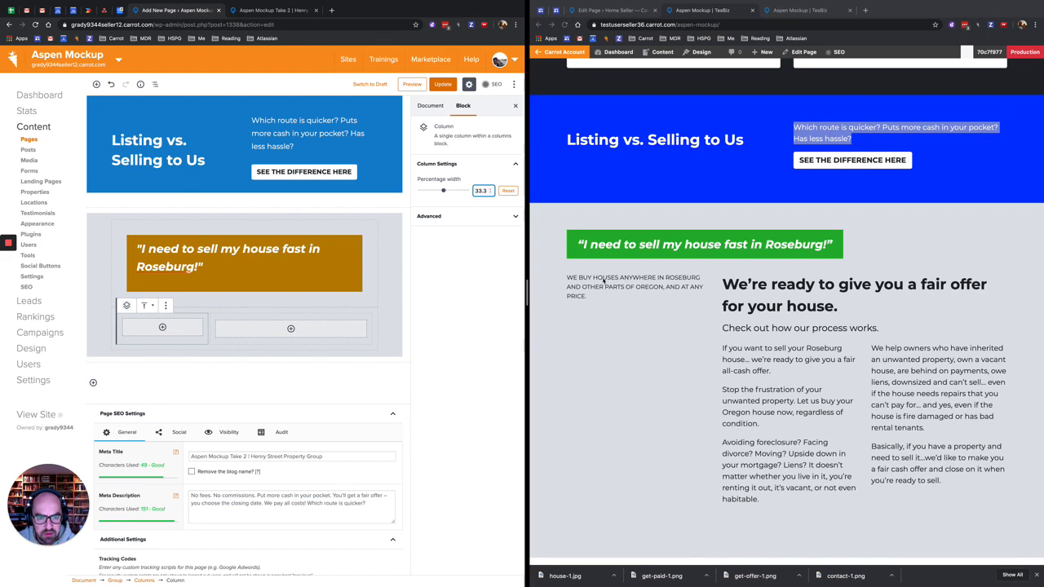
# In the narrower column, add a paragraph reading "We buy houses anywhere in Roseburg and other parts of Oregon, and at any price."
pyautogui.click(162, 327)
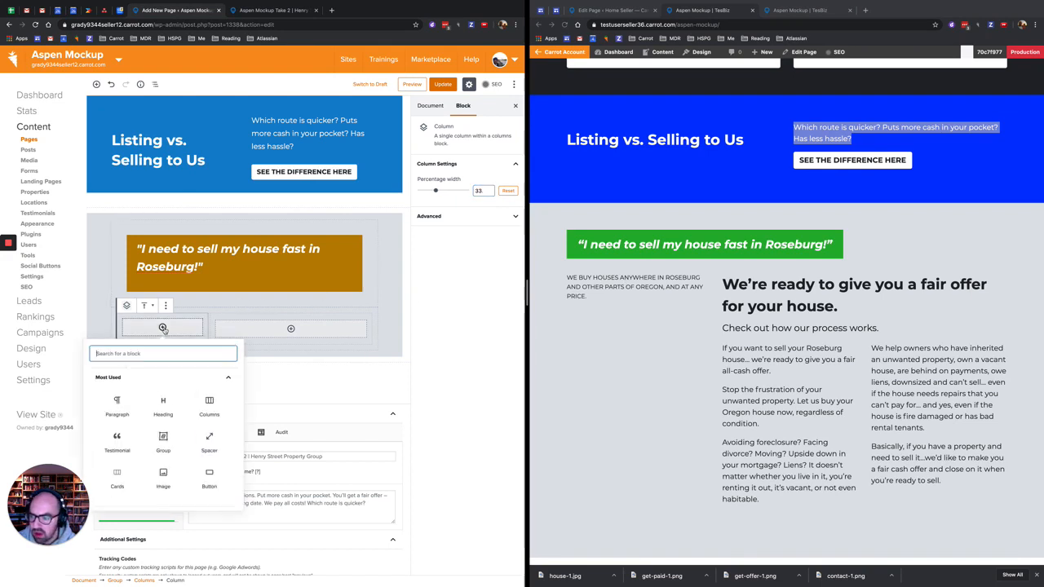
pyautogui.click(116, 406)
pyautogui.click(574, 295)
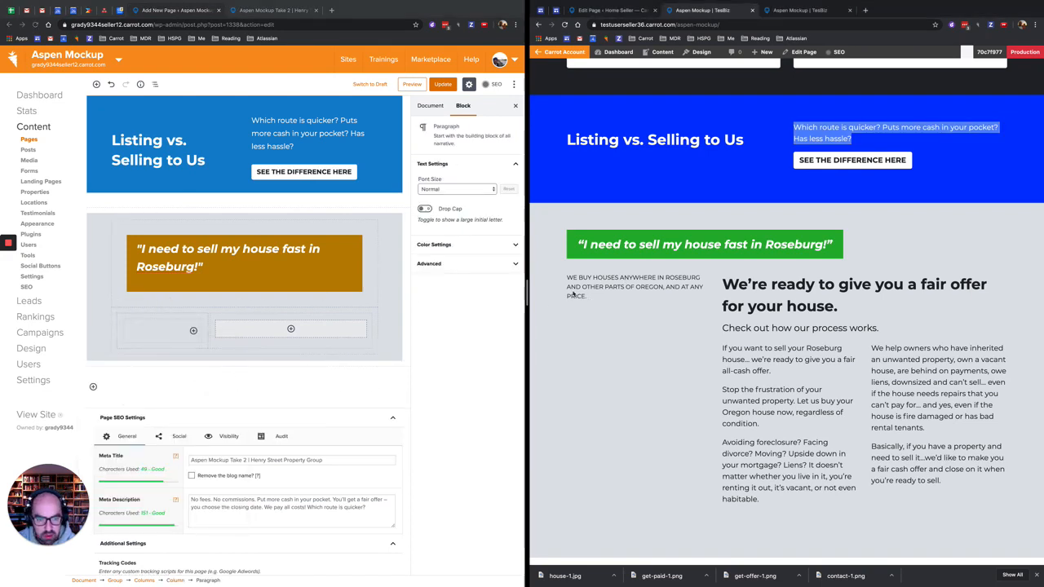
pyautogui.moveTo(592, 299); pyautogui.dragTo(569, 280)
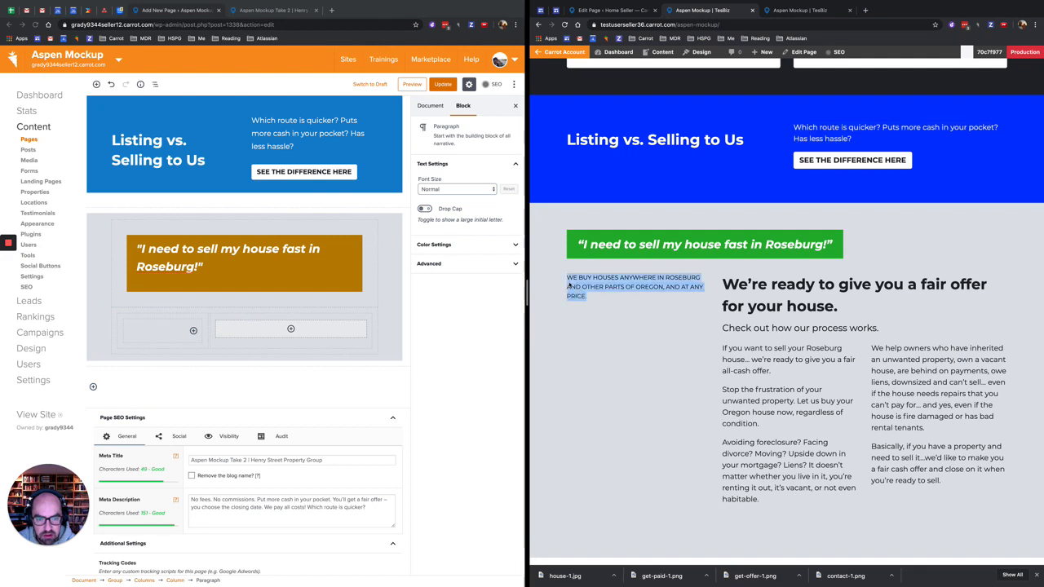
pyautogui.click(569, 337)
pyautogui.click(172, 330)
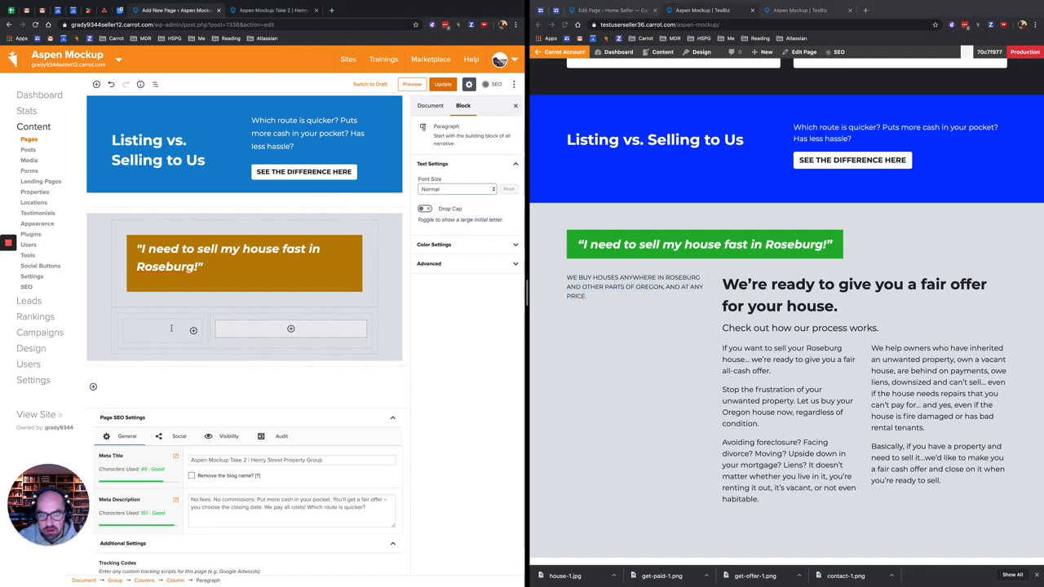
pyautogui.scroll(-1, 174, 328)
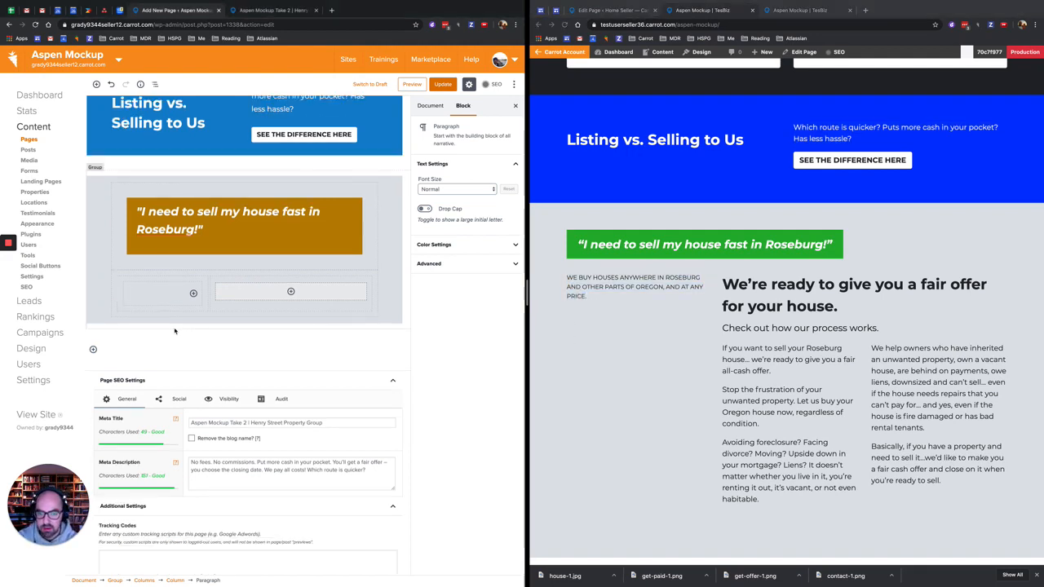
pyautogui.write('We buy')
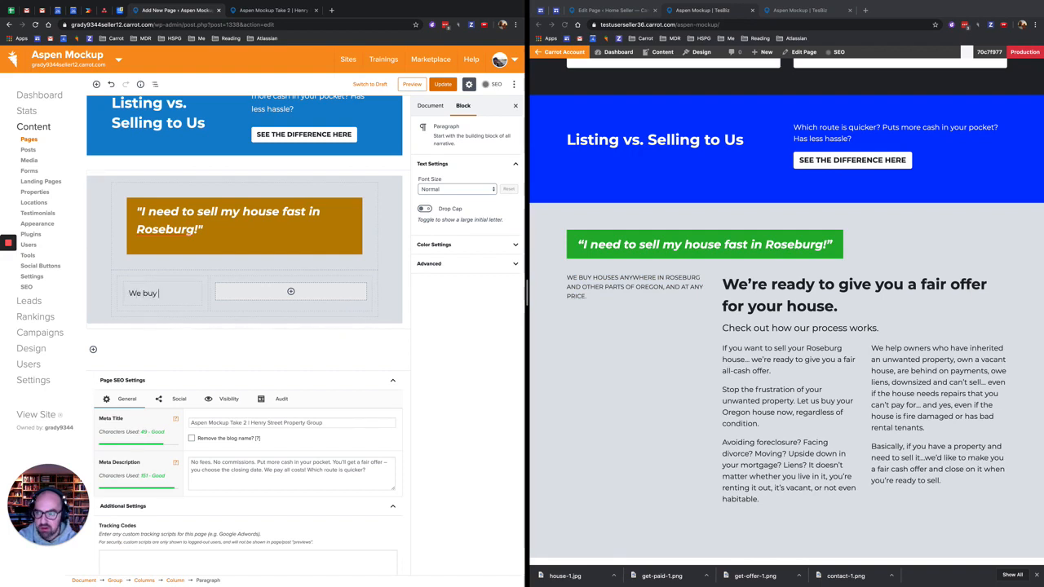
pyautogui.write(' houses')
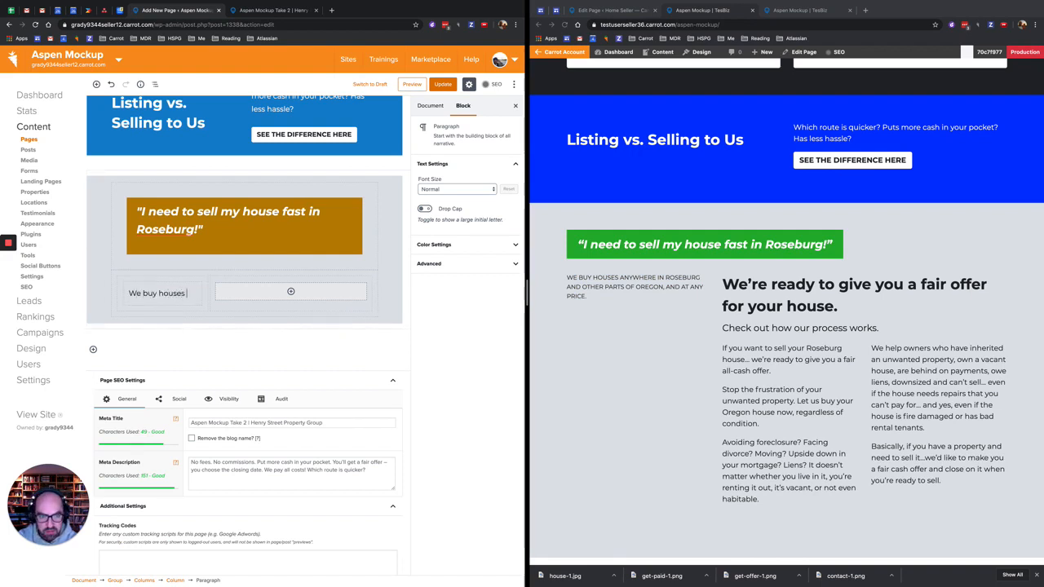
pyautogui.write(' anywhere in Ros')
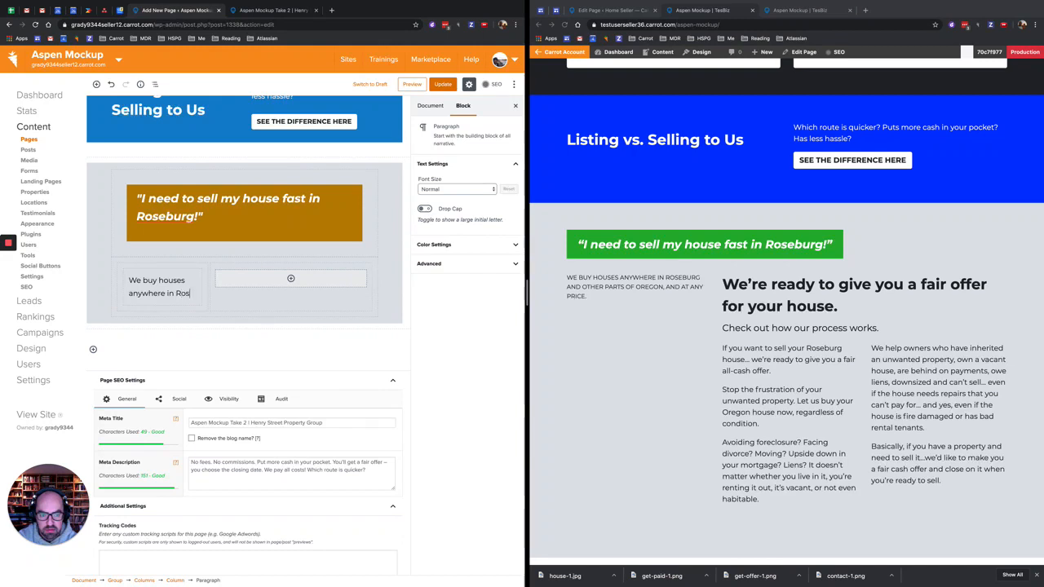
pyautogui.write('eburg and ')
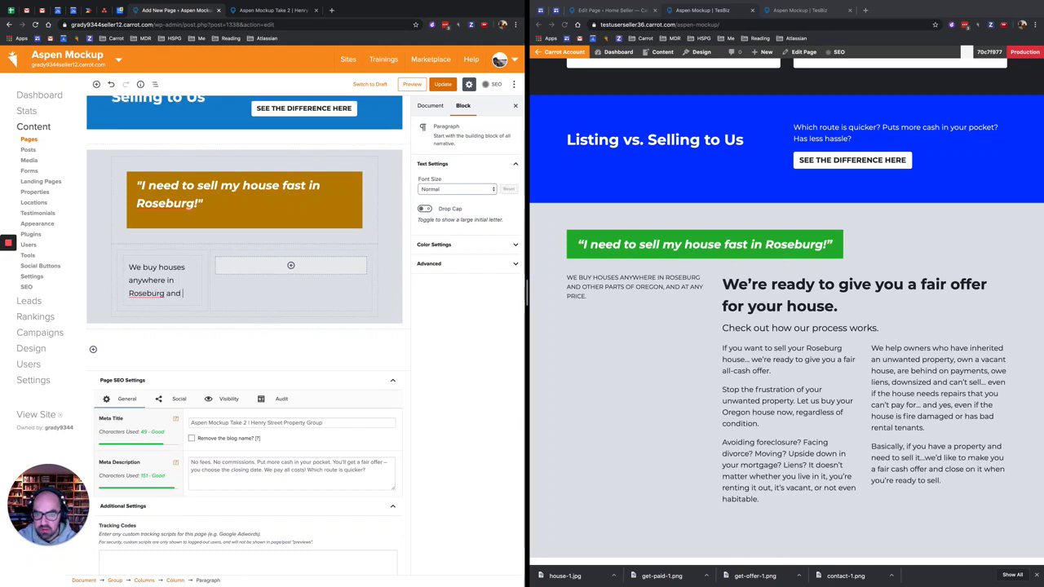
pyautogui.write('other parts of')
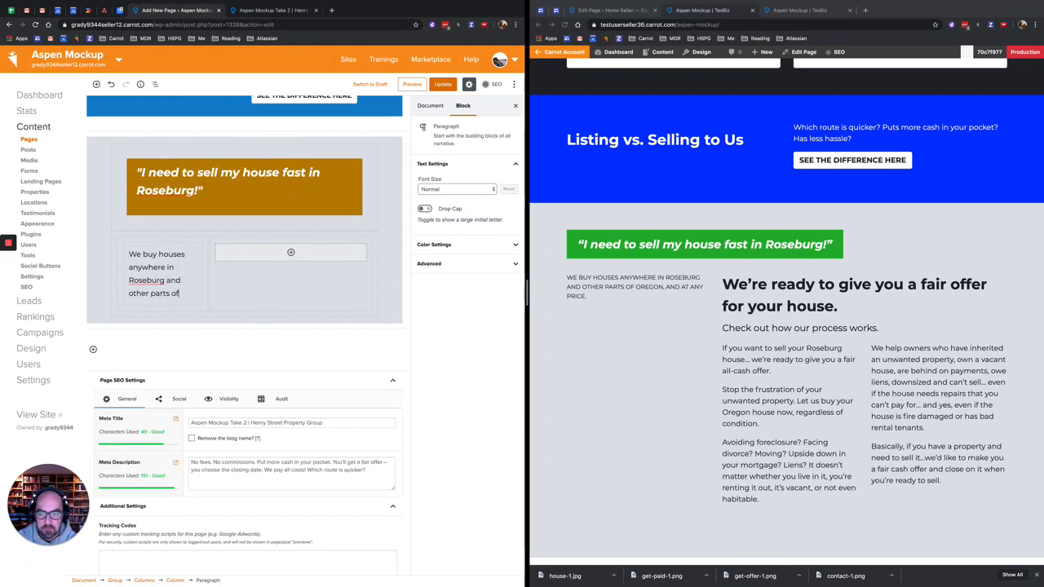
pyautogui.write(' Oregon')
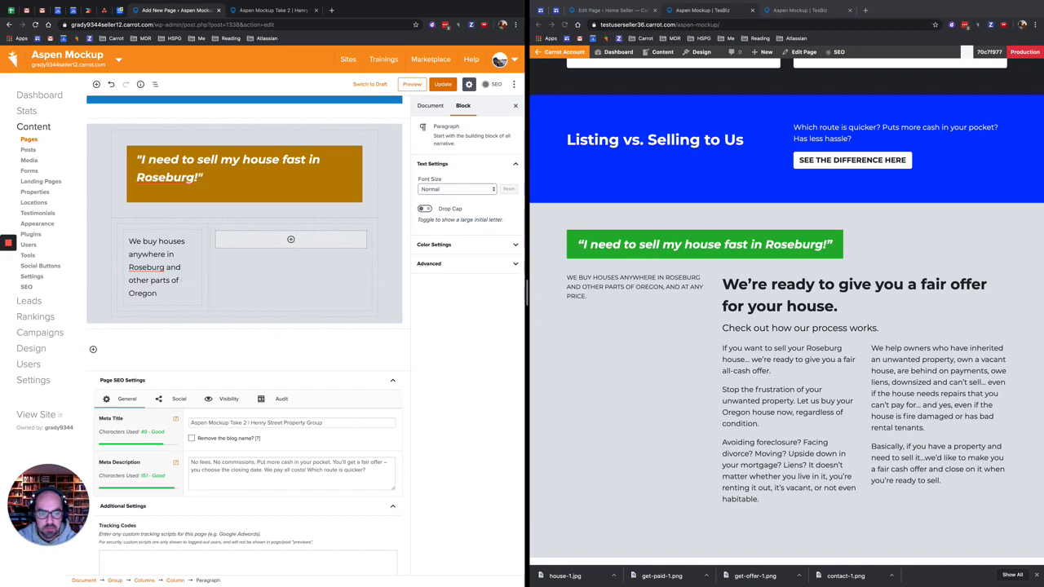
pyautogui.write(', and at any p')
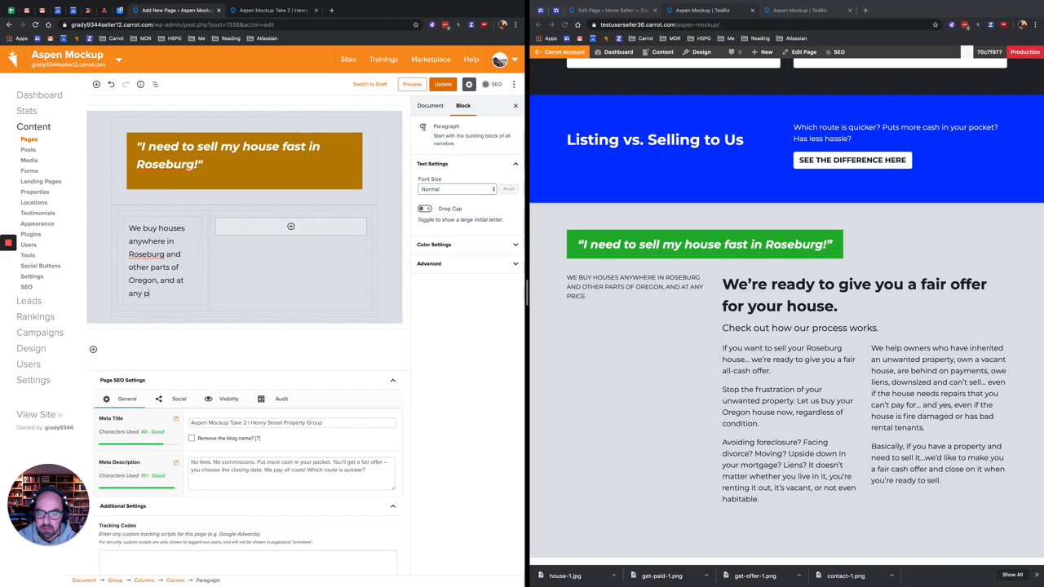
pyautogui.write('rice.')
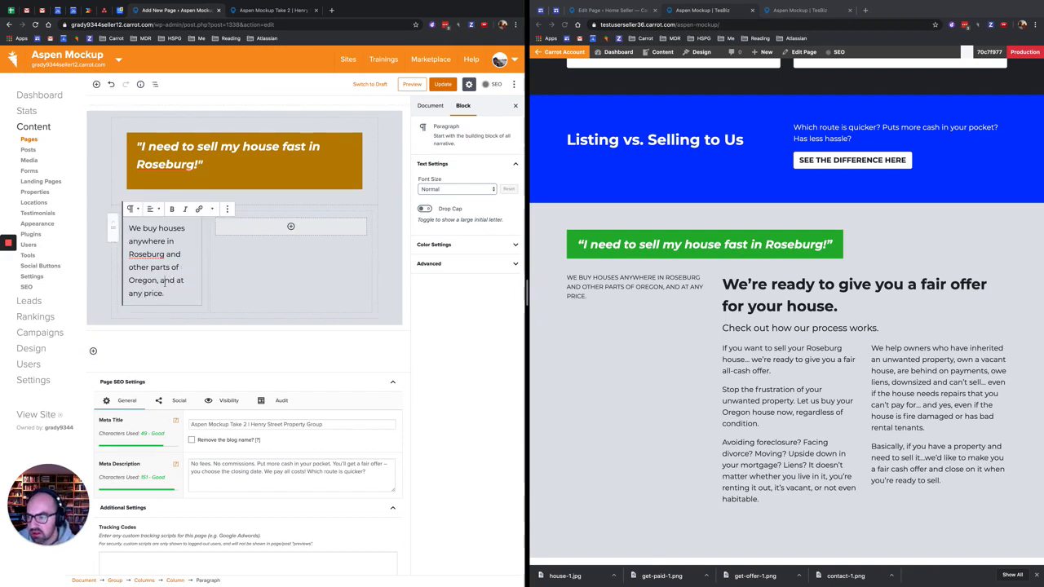
# Format the whole "We buy houses" paragraph as uppercase and set its font size to Small
pyautogui.moveTo(168, 294); pyautogui.dragTo(128, 230)
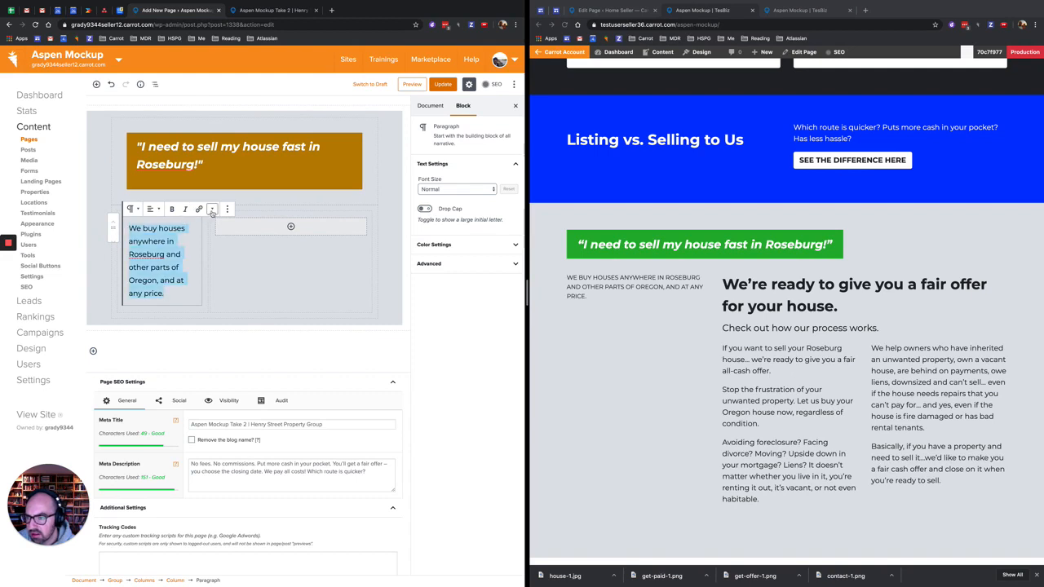
pyautogui.click(212, 210)
pyautogui.click(151, 290)
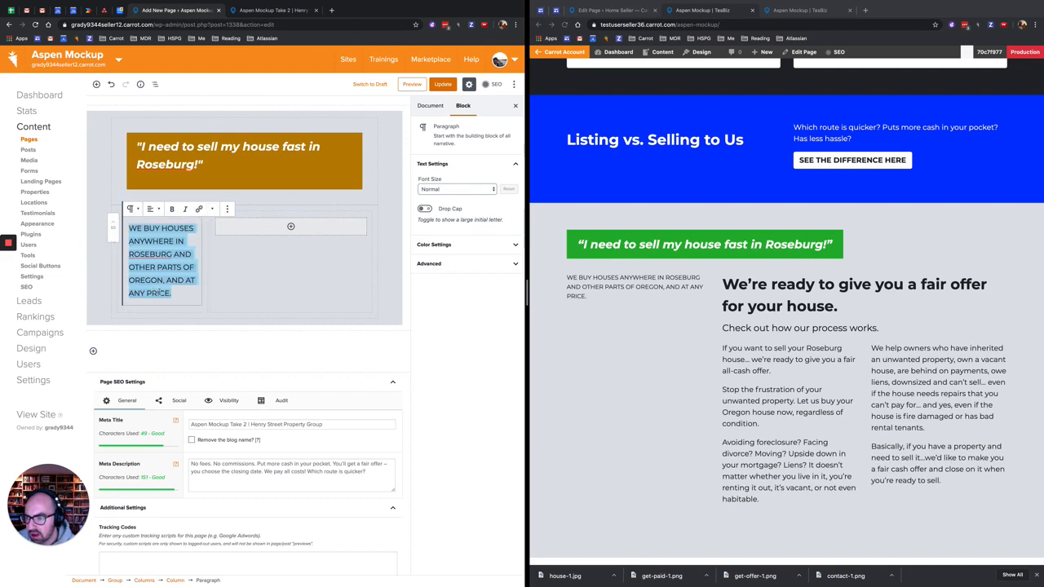
pyautogui.click(452, 189)
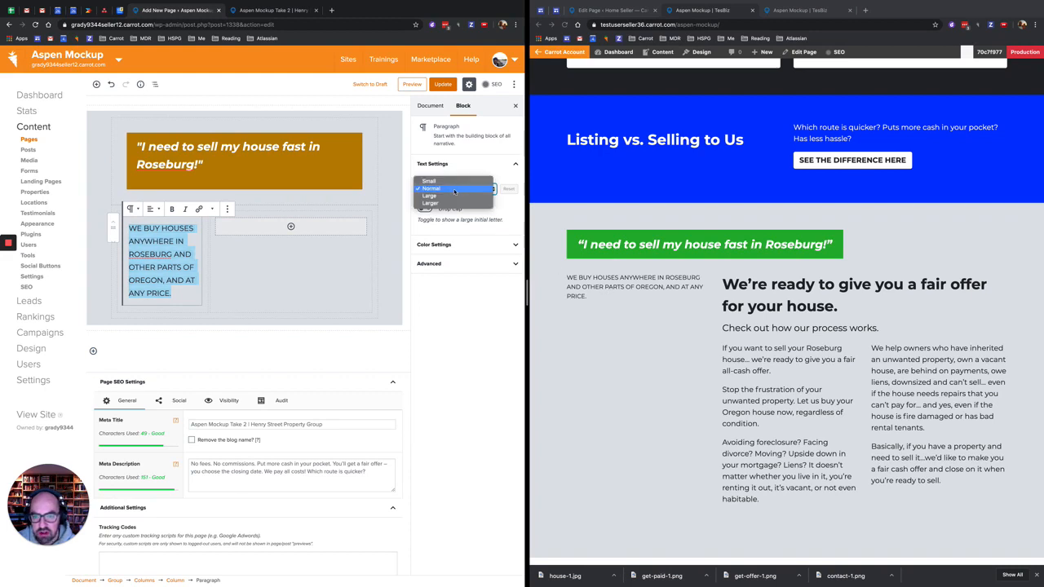
pyautogui.click(457, 182)
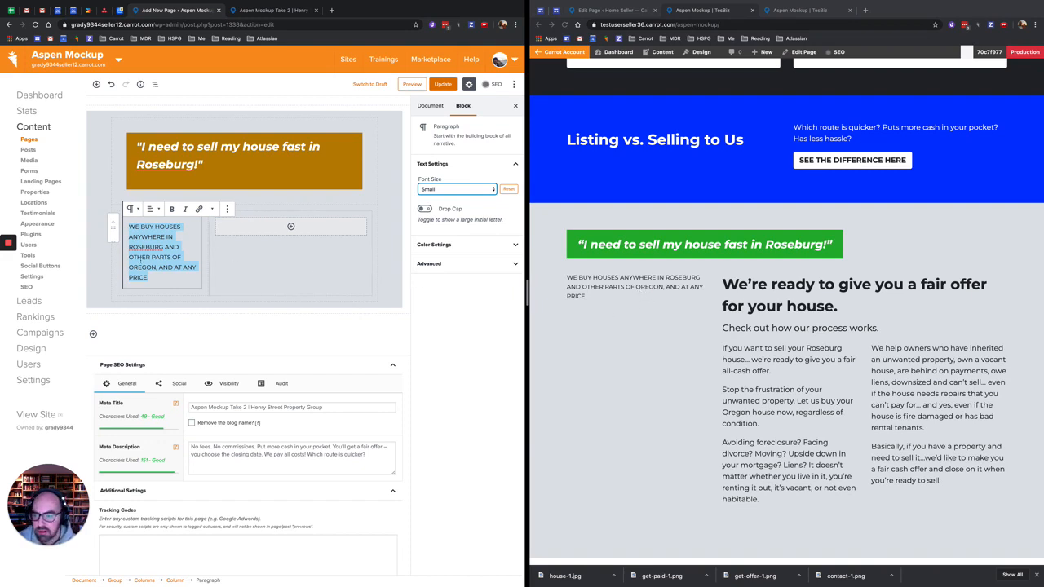
# Add a Heading block to the wider column with "We're ready to give you a fair offer for your house." copied from the reference page
pyautogui.click(290, 226)
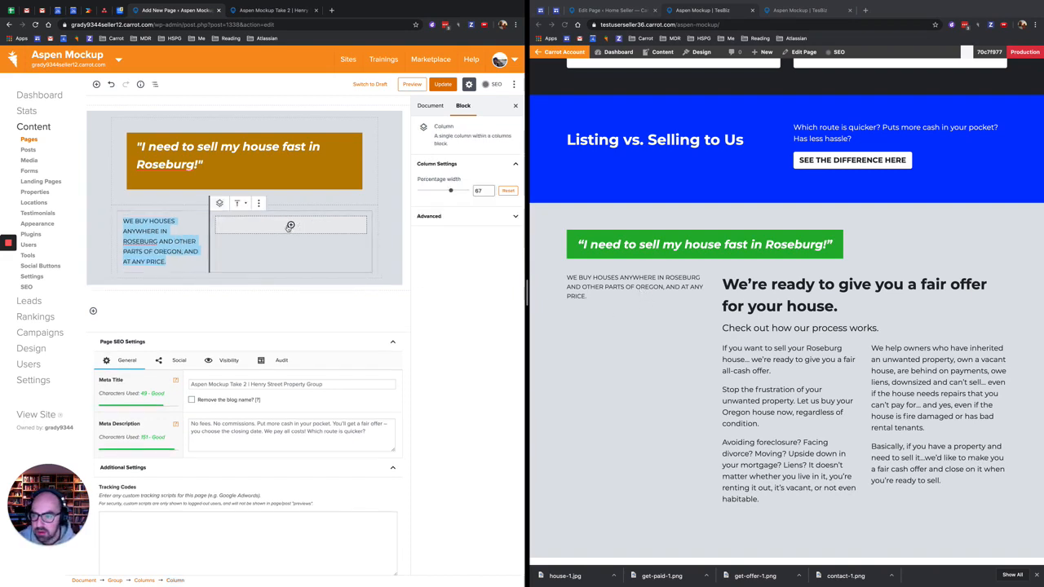
pyautogui.click(290, 226)
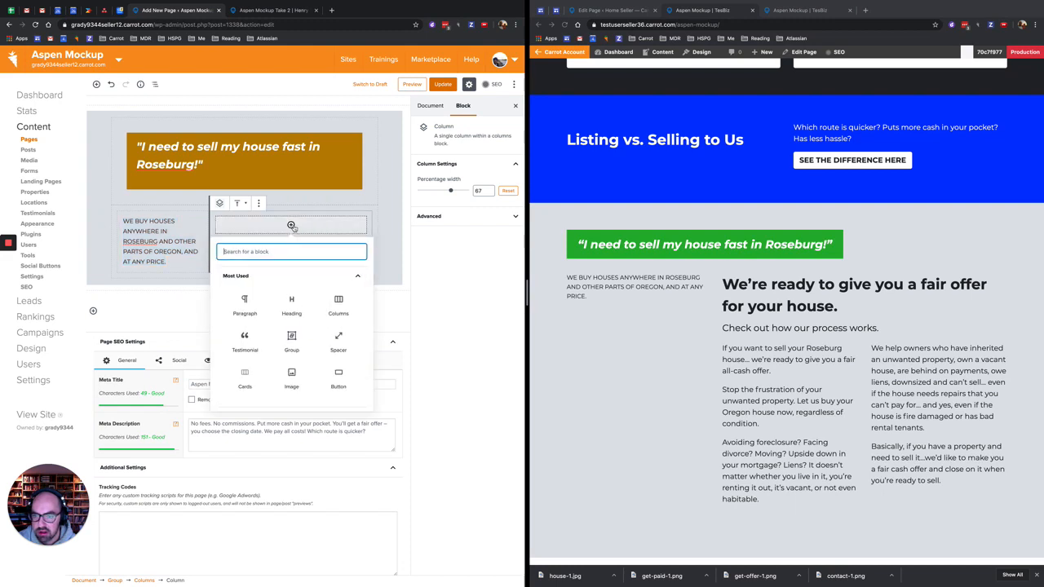
pyautogui.click(298, 301)
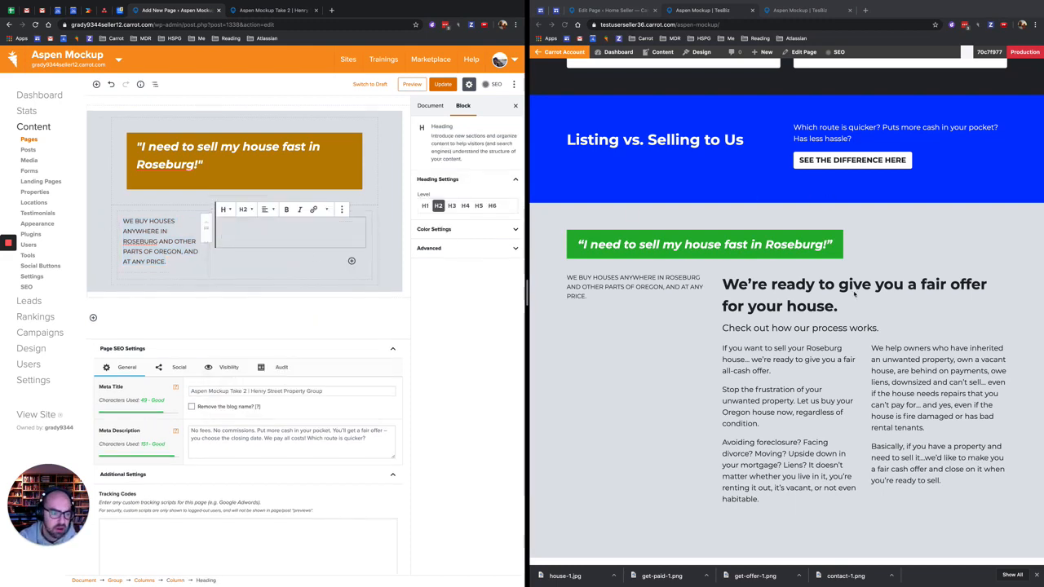
pyautogui.click(837, 311)
pyautogui.moveTo(836, 311); pyautogui.dragTo(724, 284)
pyautogui.press('super+c')
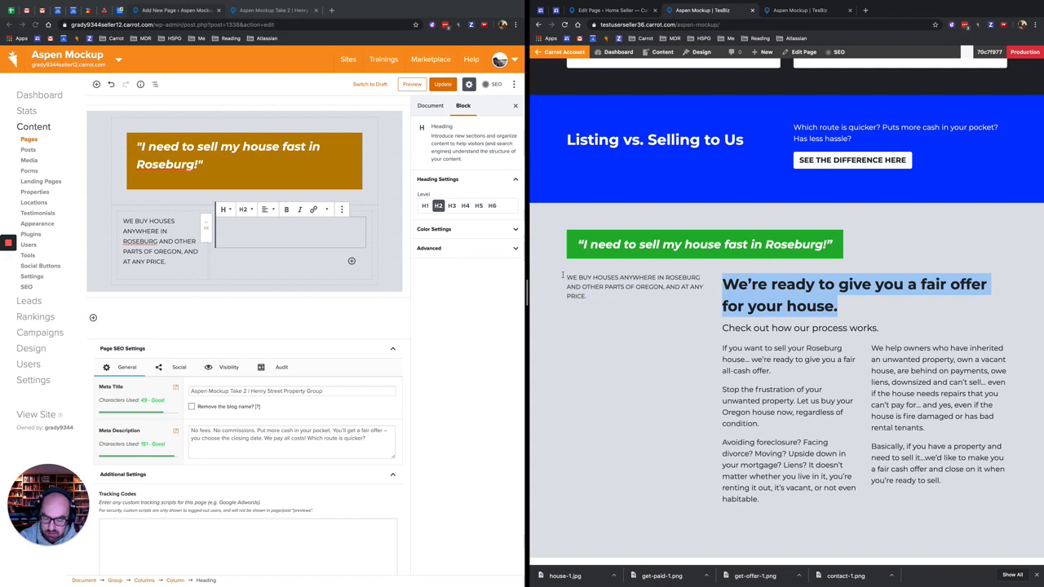
pyautogui.click(249, 234)
pyautogui.press('super+v')
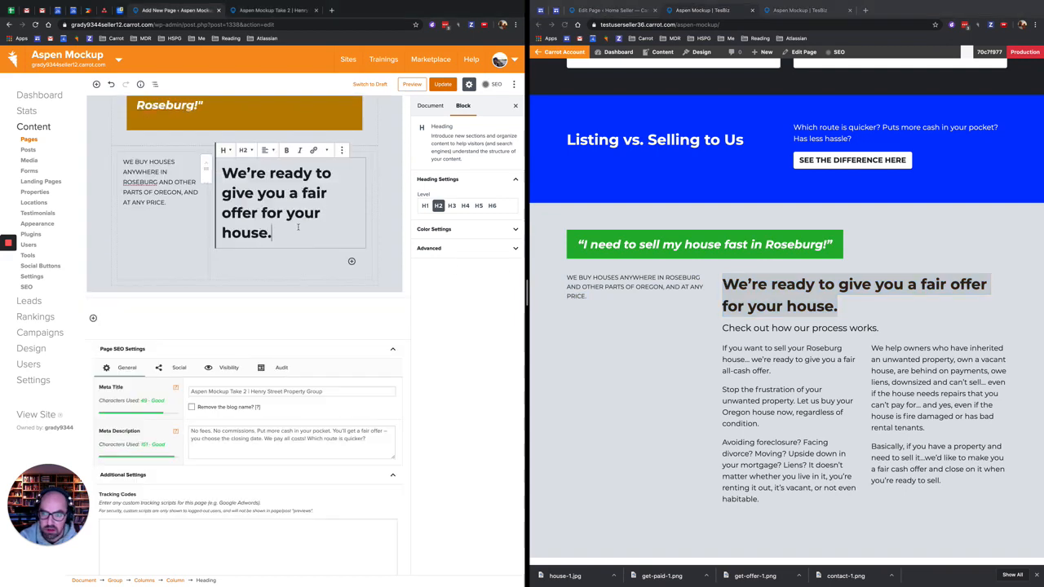
# Add a paragraph reading "Check out how our process works" below the heading, and select the wider column that contains it
pyautogui.click(351, 261)
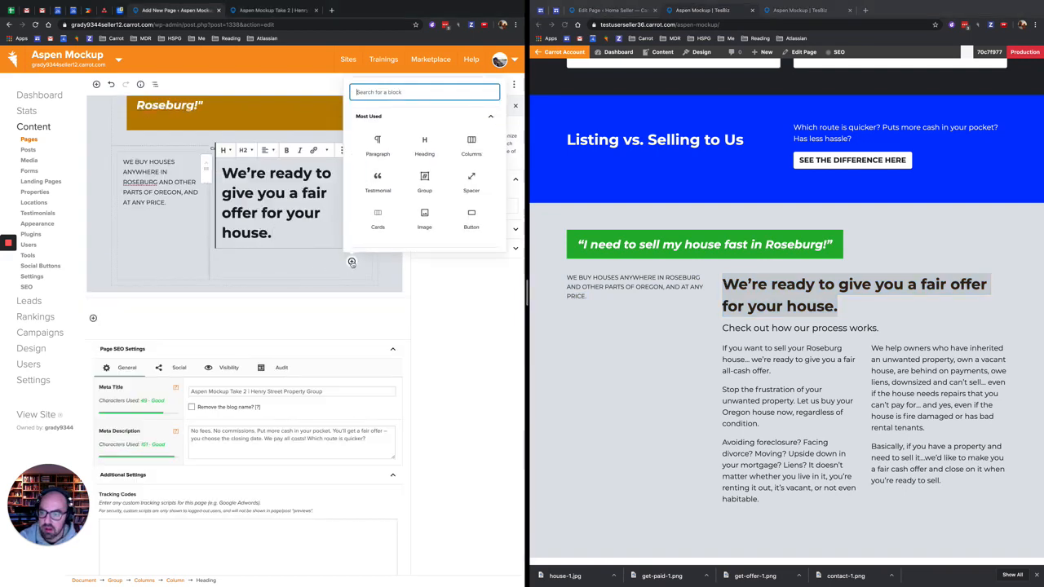
pyautogui.click(374, 147)
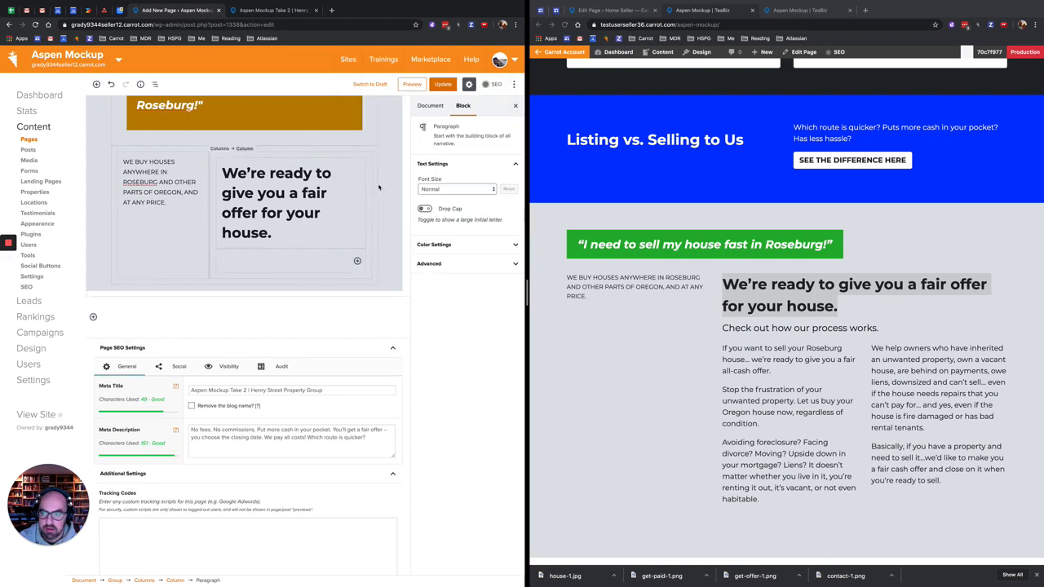
pyautogui.scroll(-1, 378, 188)
pyautogui.write('Check ou')
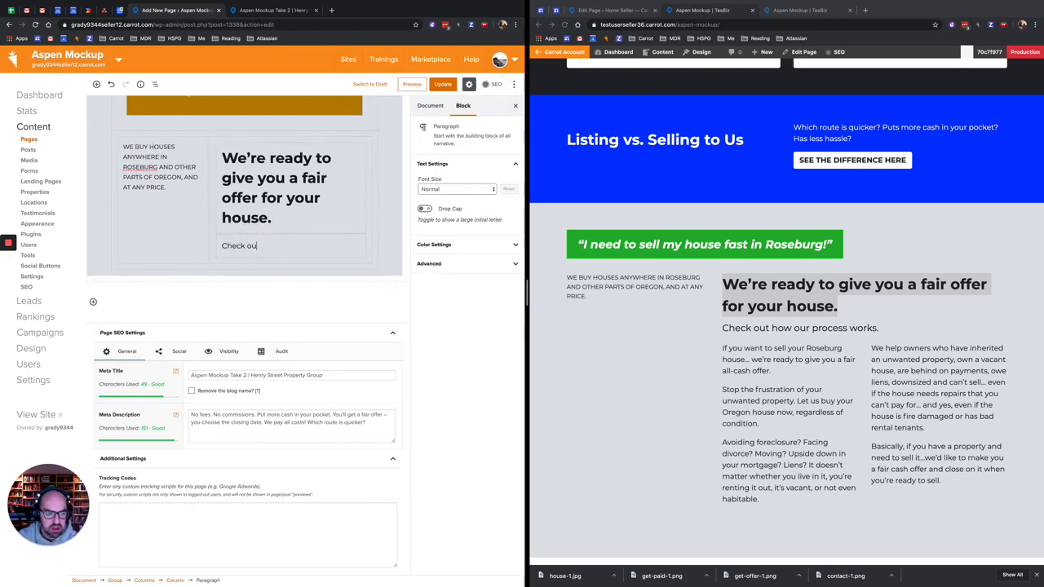
pyautogui.write('t how our process')
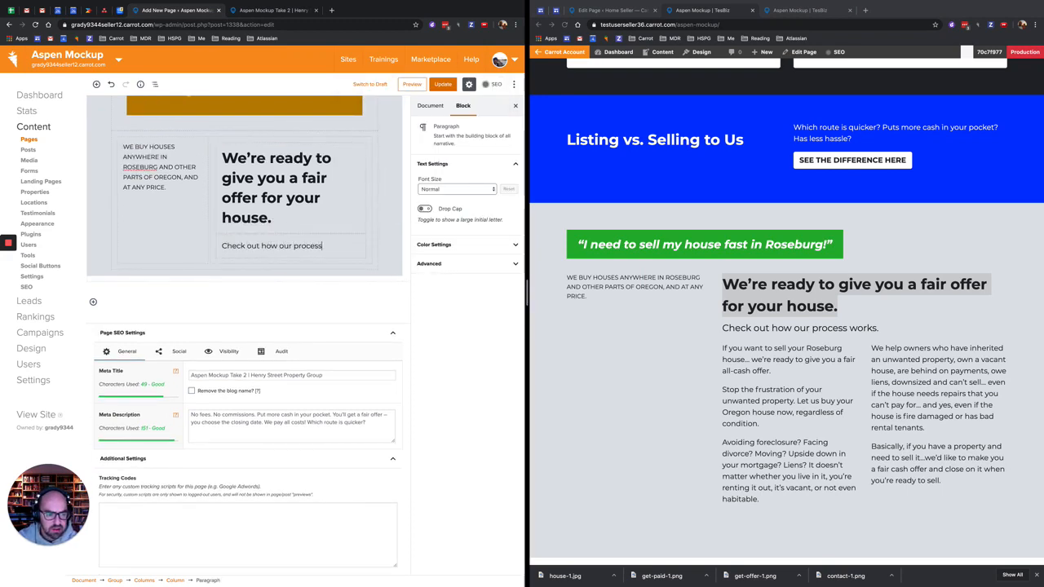
pyautogui.write(' works')
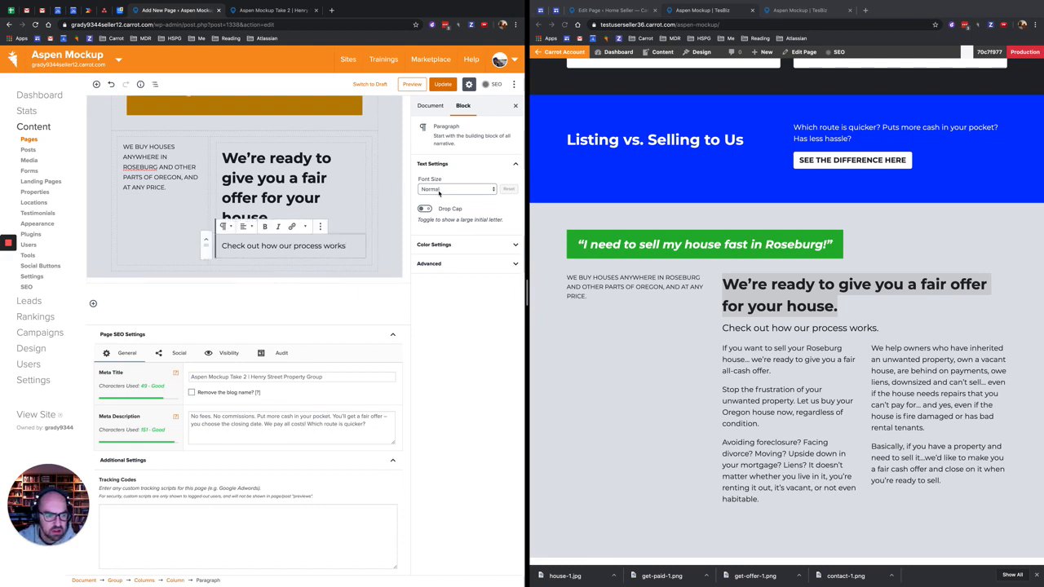
pyautogui.click(362, 254)
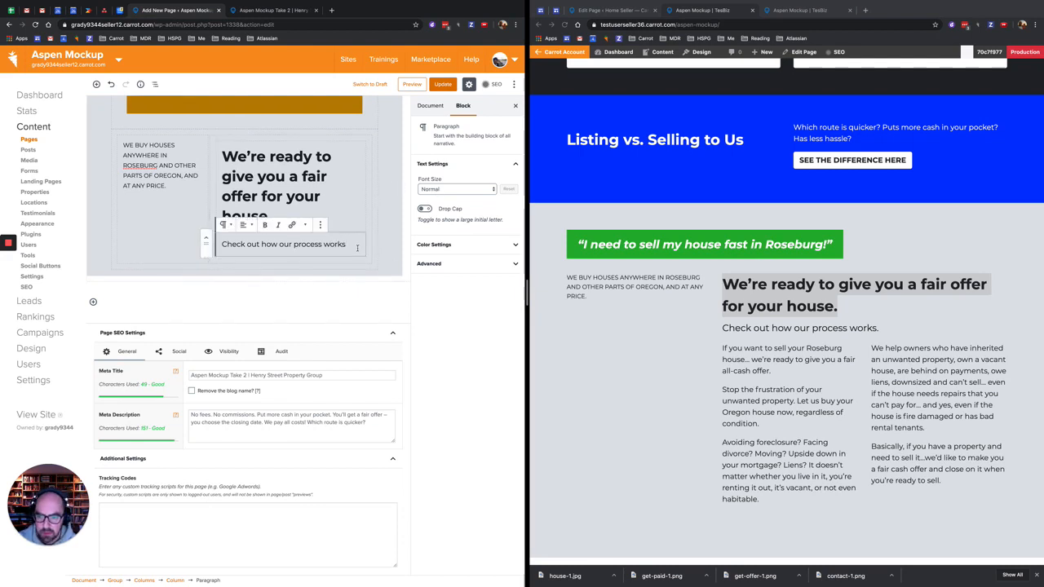
pyautogui.click(310, 263)
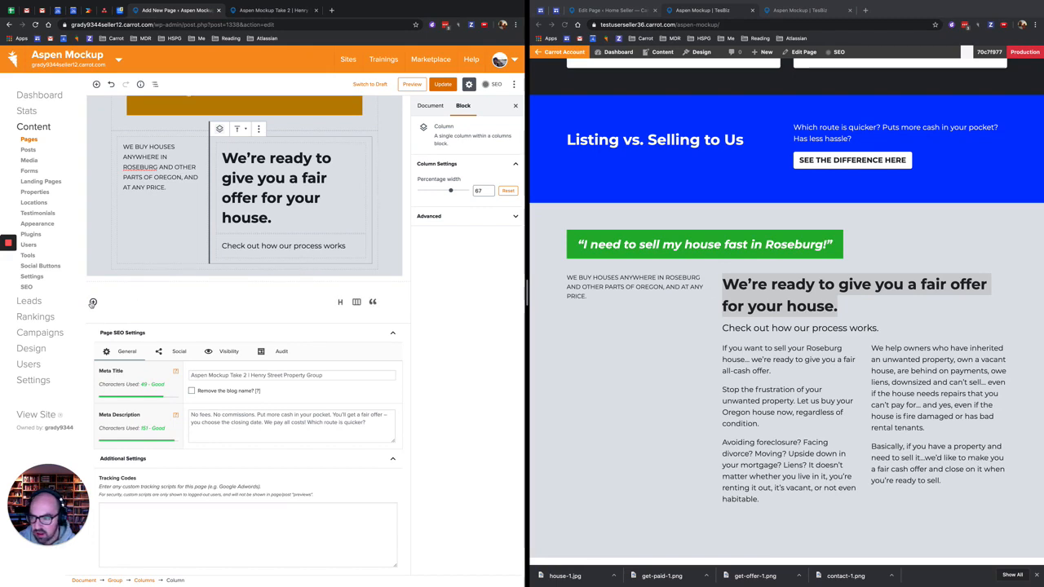
# Add a Columns block with two equal columns and move it below "Check out how our process works" in the wide column
pyautogui.click(93, 302)
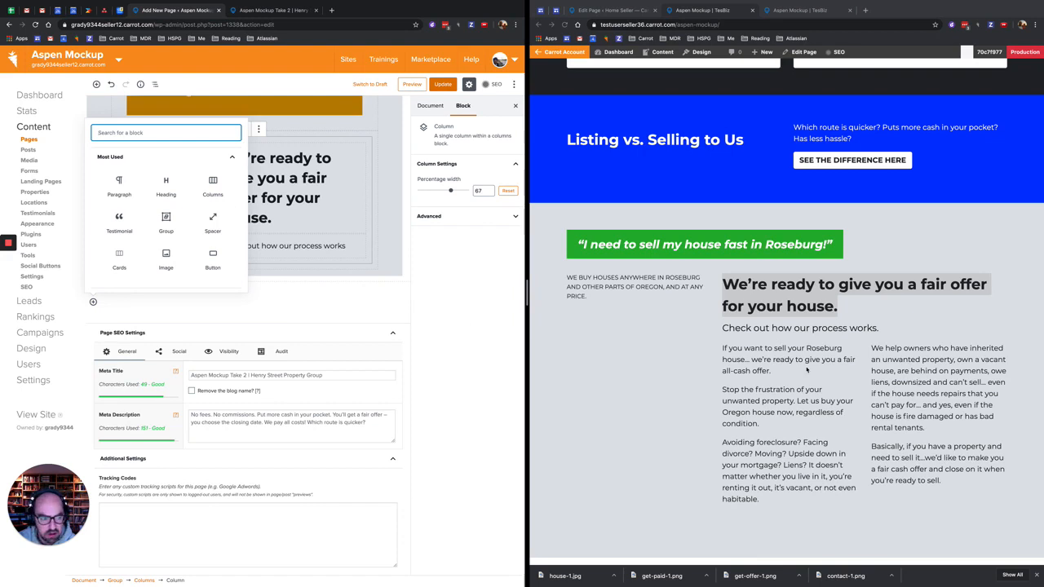
pyautogui.click(213, 186)
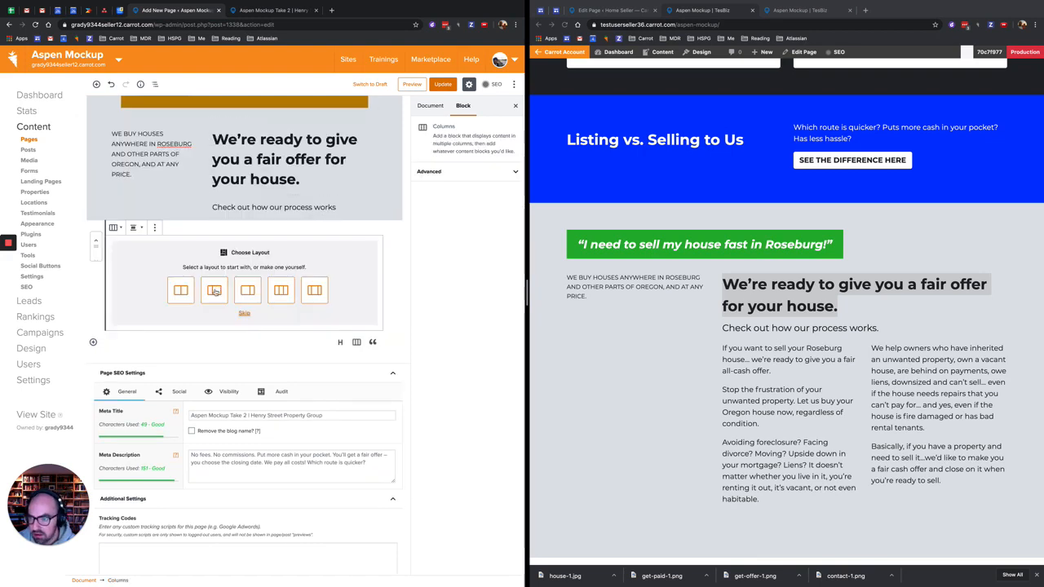
pyautogui.click(180, 292)
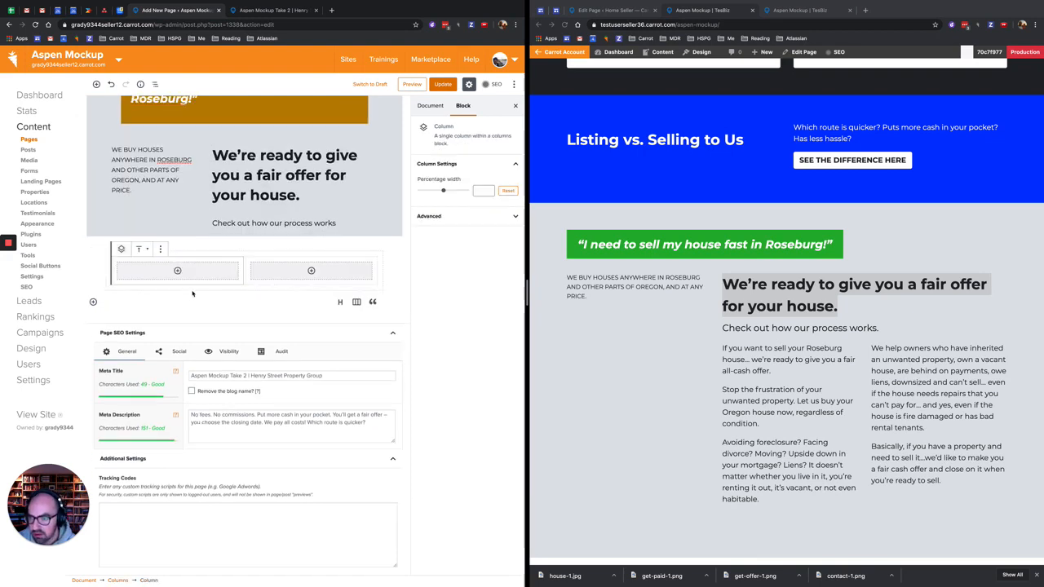
pyautogui.click(98, 270)
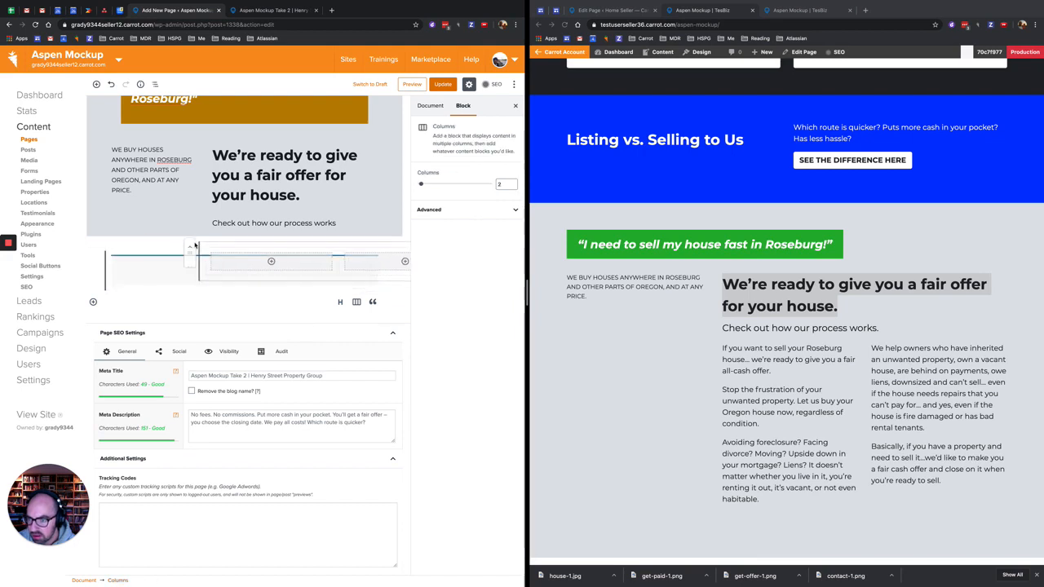
pyautogui.moveTo(194, 244); pyautogui.dragTo(227, 232)
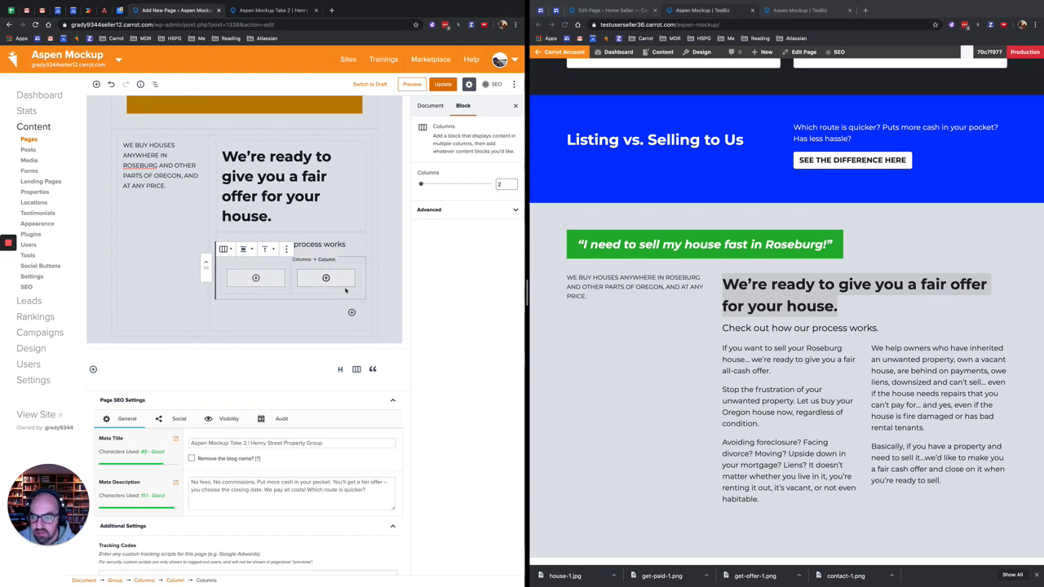
# Copy the reference page's three paragraphs starting "If you want to sell your Roseburg house" into the first nested column as paragraph text
pyautogui.click(763, 362)
pyautogui.moveTo(765, 504); pyautogui.dragTo(722, 349)
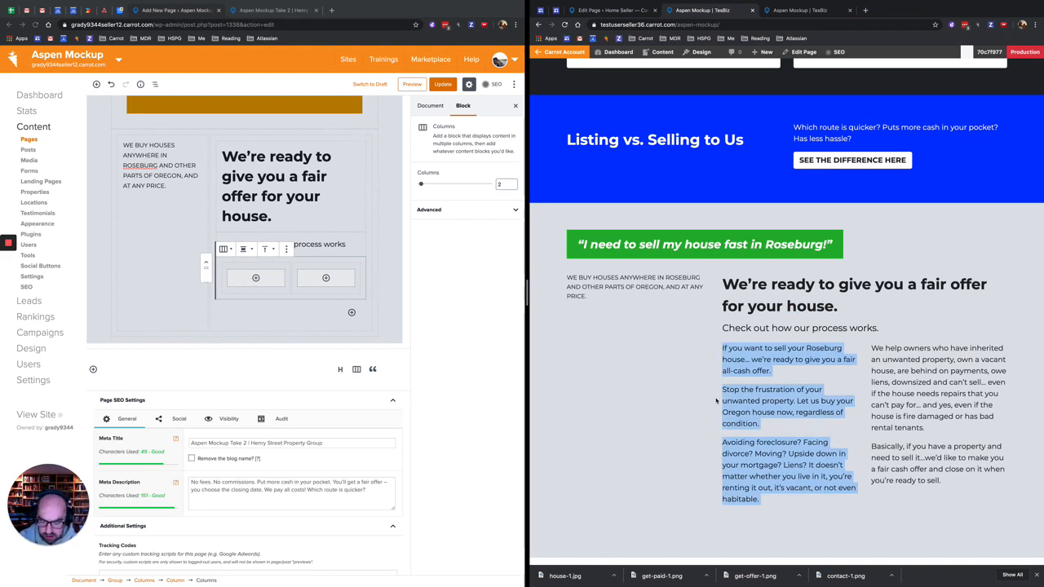
pyautogui.click(256, 279)
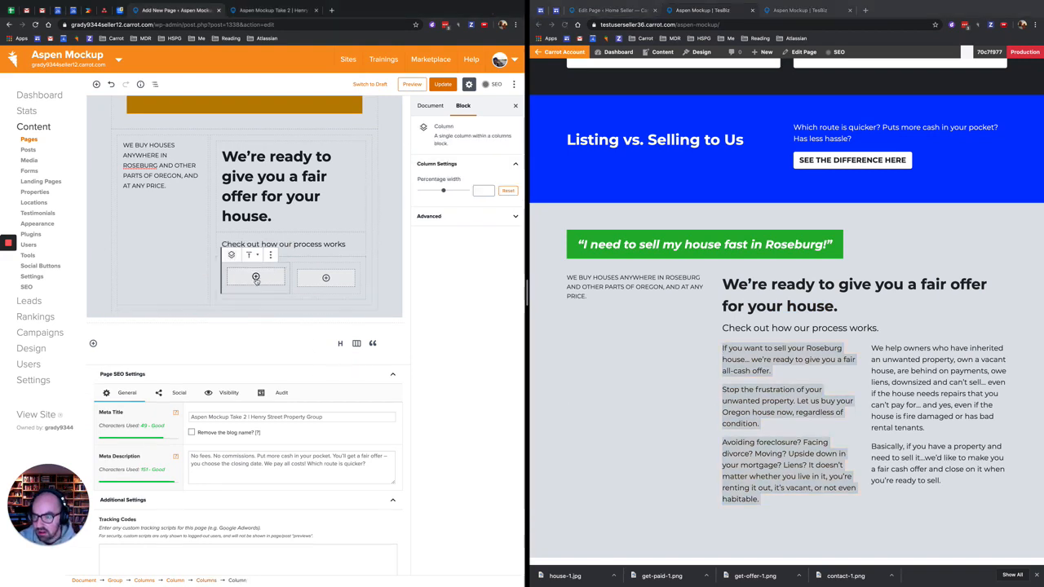
pyautogui.click(257, 278)
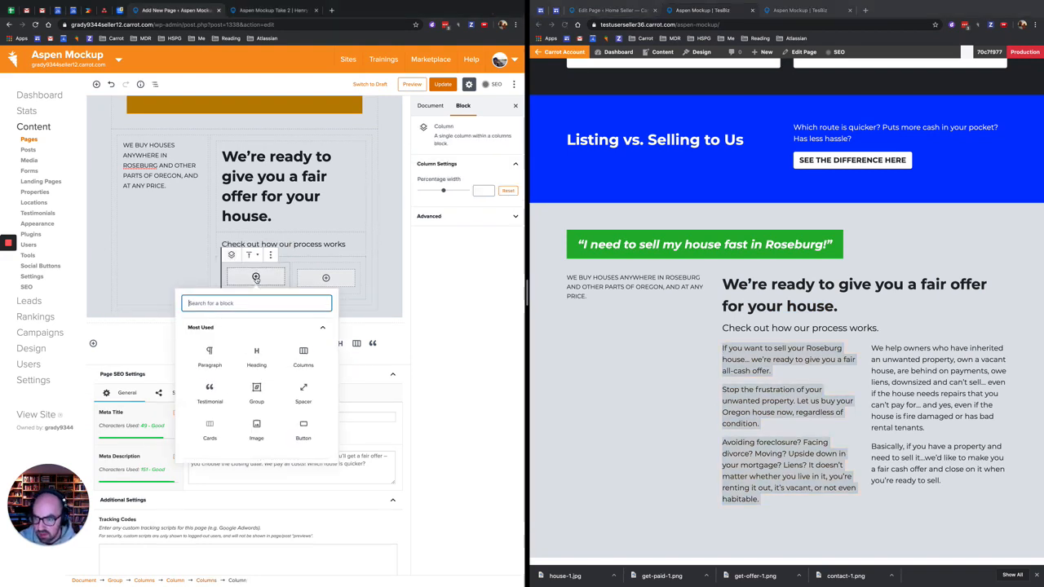
pyautogui.click(210, 356)
pyautogui.write("If you want to sell your Roseburg house... we're ready to give you a fair all-cash offer. Stop the frustration of your unwanted property. Let us buy your Oregon house now, regardless of condition. Avoiding foreclosure? Facing divorce? Moving? Upside down in your mortgage? Liens? It doesn't matter whether you live in it, you're renting it out, it's vacant, or not even habitable.")
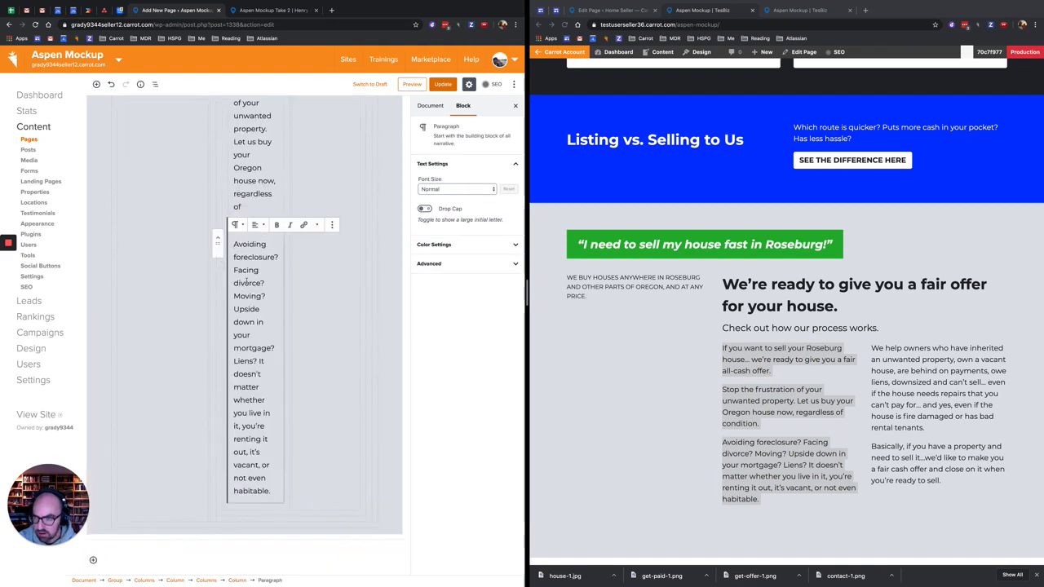
pyautogui.scroll(6, 245, 294)
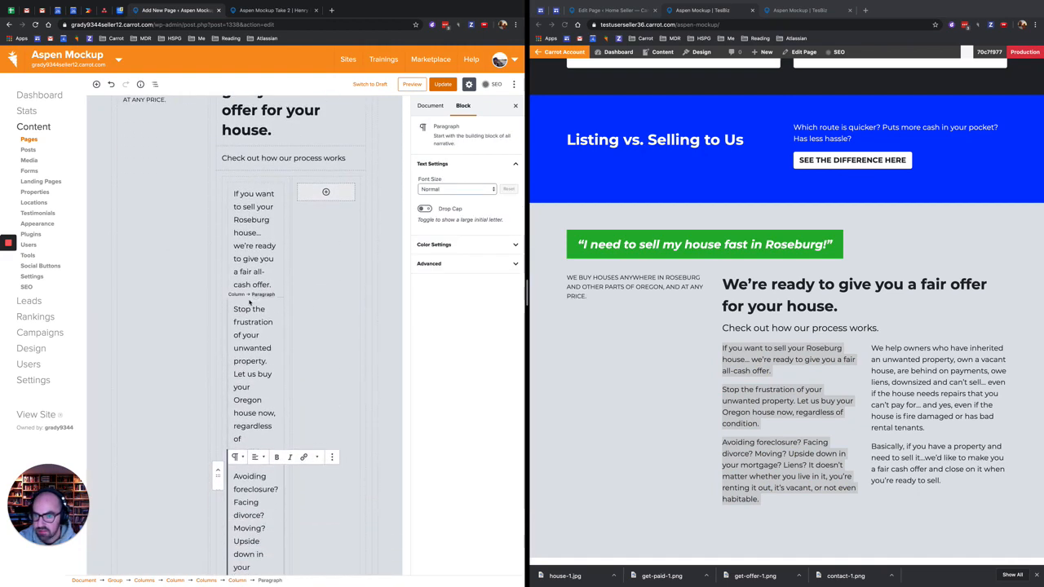
pyautogui.click(516, 106)
pyautogui.scroll(2, 342, 310)
pyautogui.scroll(2, 307, 329)
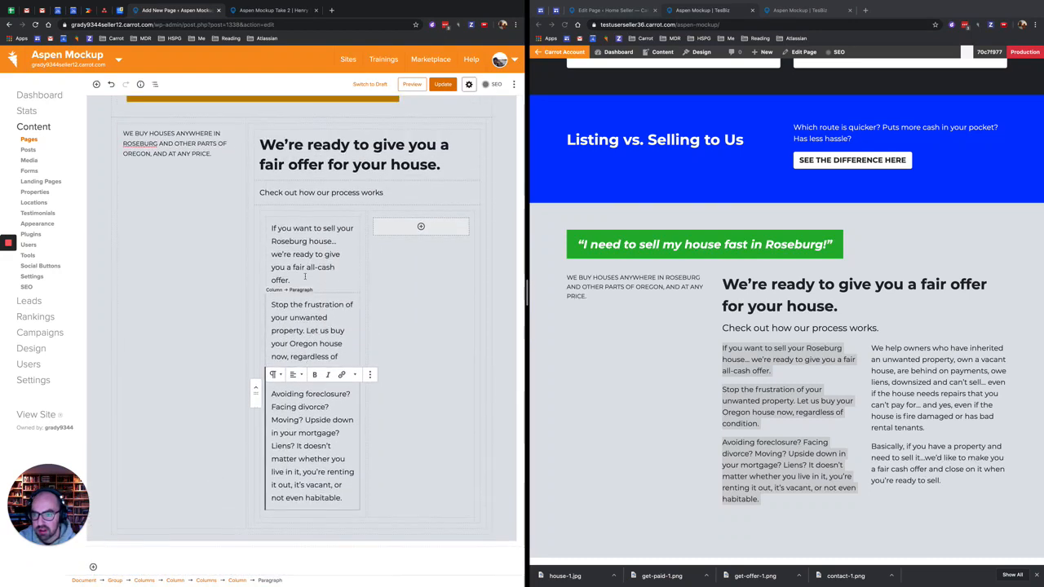
# Copy the reference page's two paragraphs starting "We help owners who have inherited" into the second nested column as paragraph text
pyautogui.click(872, 351)
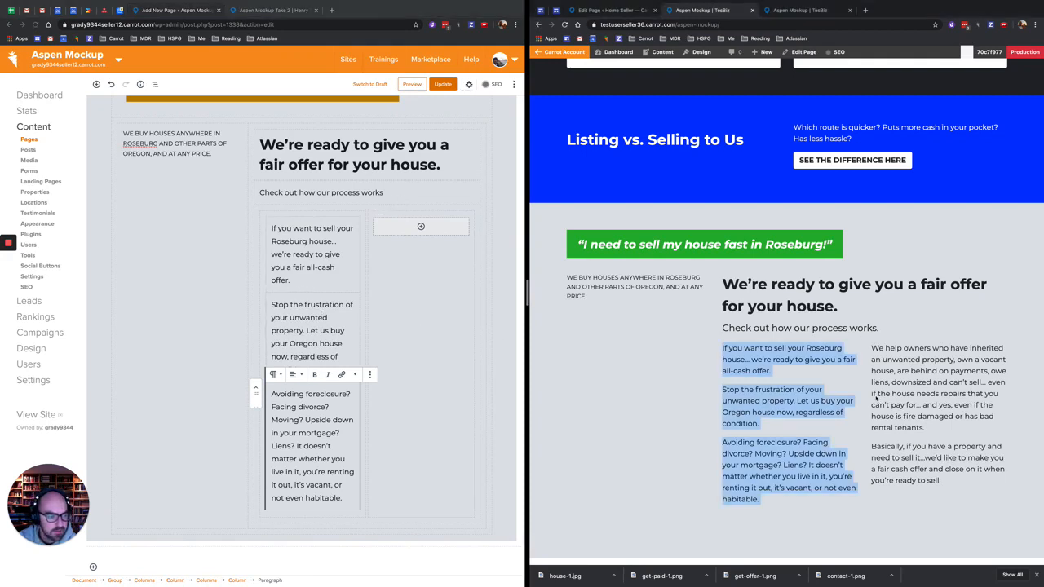
pyautogui.click(931, 479)
pyautogui.moveTo(945, 485); pyautogui.dragTo(872, 348)
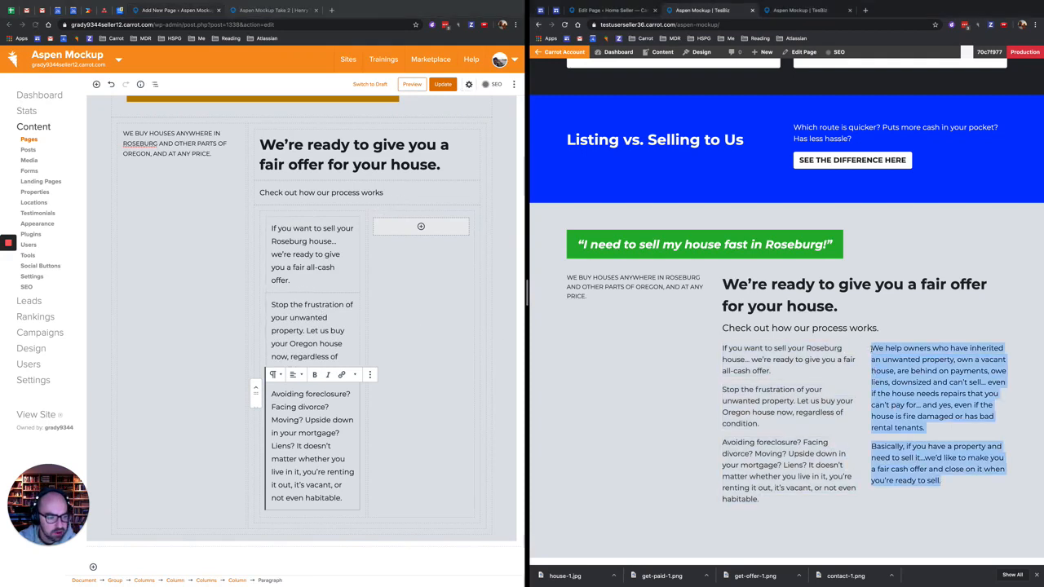
pyautogui.click(421, 226)
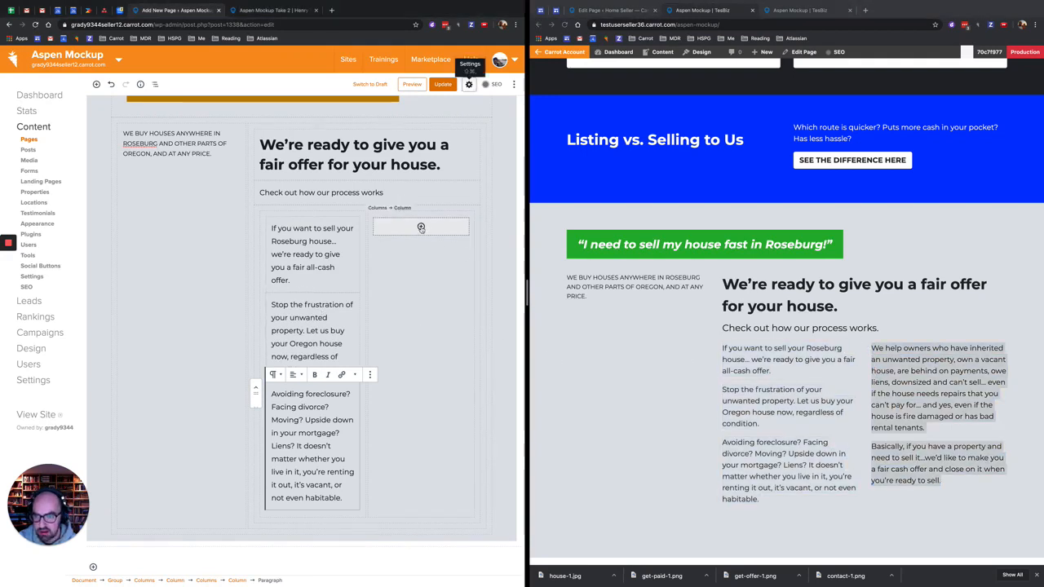
pyautogui.click(421, 227)
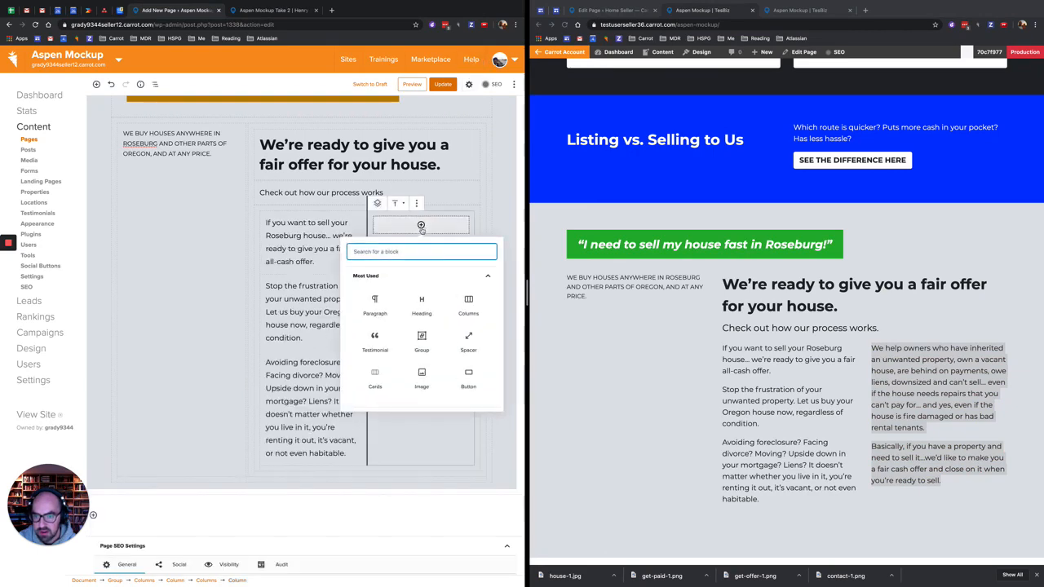
pyautogui.click(377, 300)
pyautogui.scroll(3, 403, 245)
pyautogui.write("We help owners who have inherited an unwanted property, own a vacant house, are behind on payments, owe liens, downsized and can't sell… even if the house needs repairs that you can't pay for… and yes, even if the house is fire damaged or has bad rental tenants. Basically, if you have a property and need to sell it…we'd like to make you a fair cash offer and close on it when you're ready to sell.")
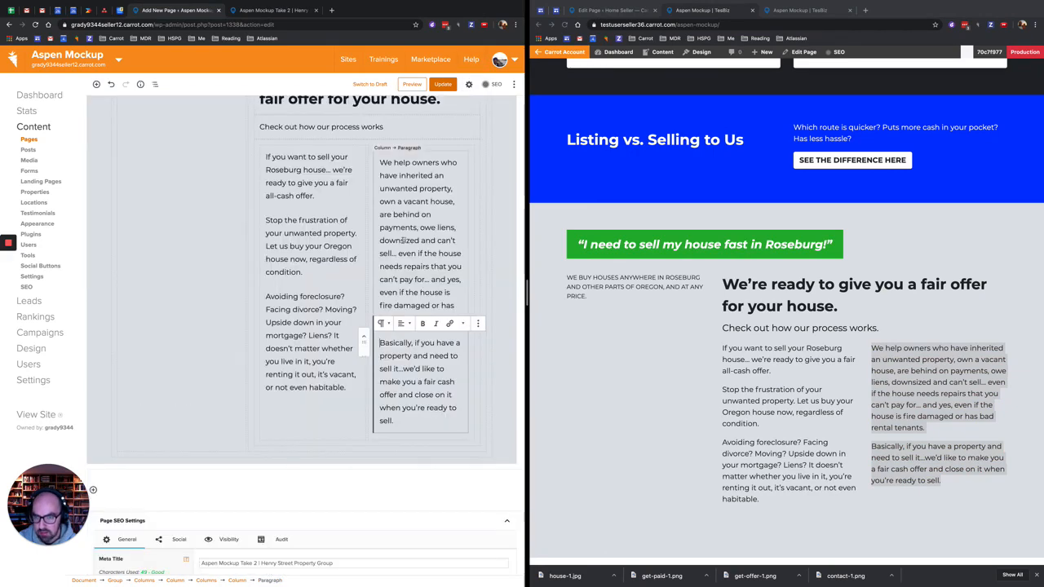
# Set the font size of the "Check out how our process works" paragraph to Large
pyautogui.scroll(5, 423, 234)
pyautogui.scroll(-1, 423, 234)
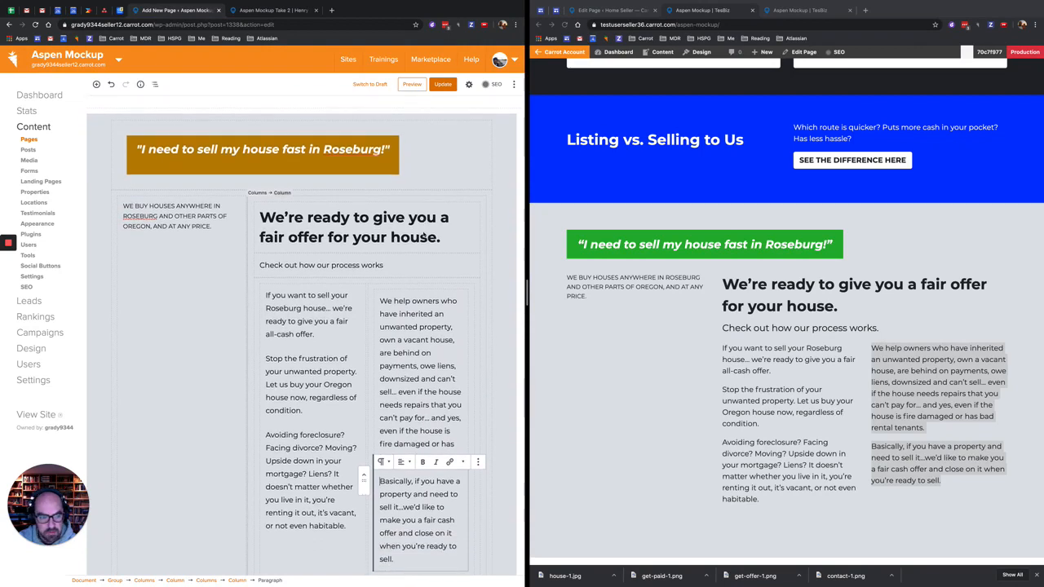
pyautogui.click(313, 266)
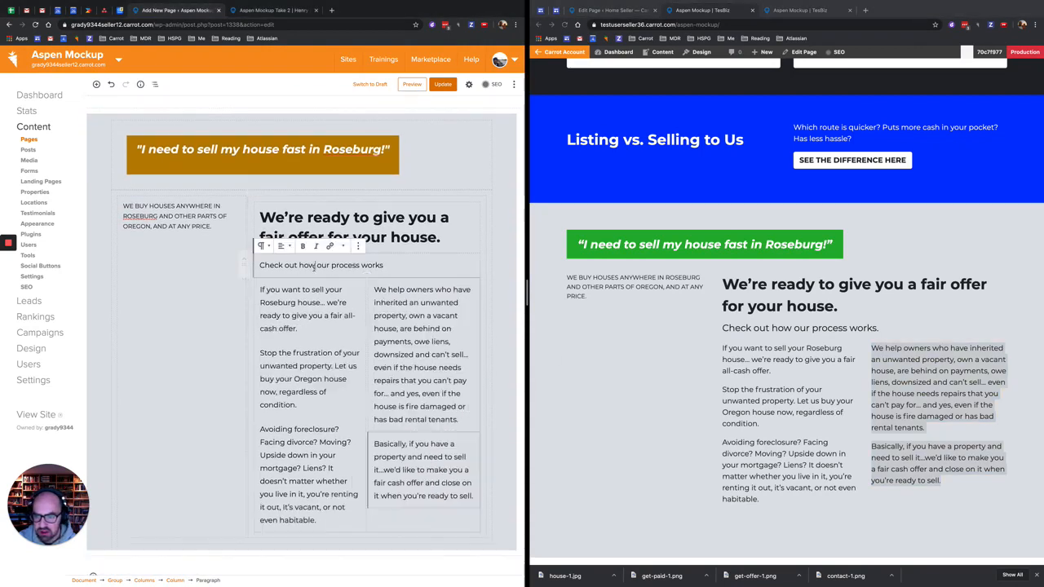
pyautogui.tripleClick(317, 265)
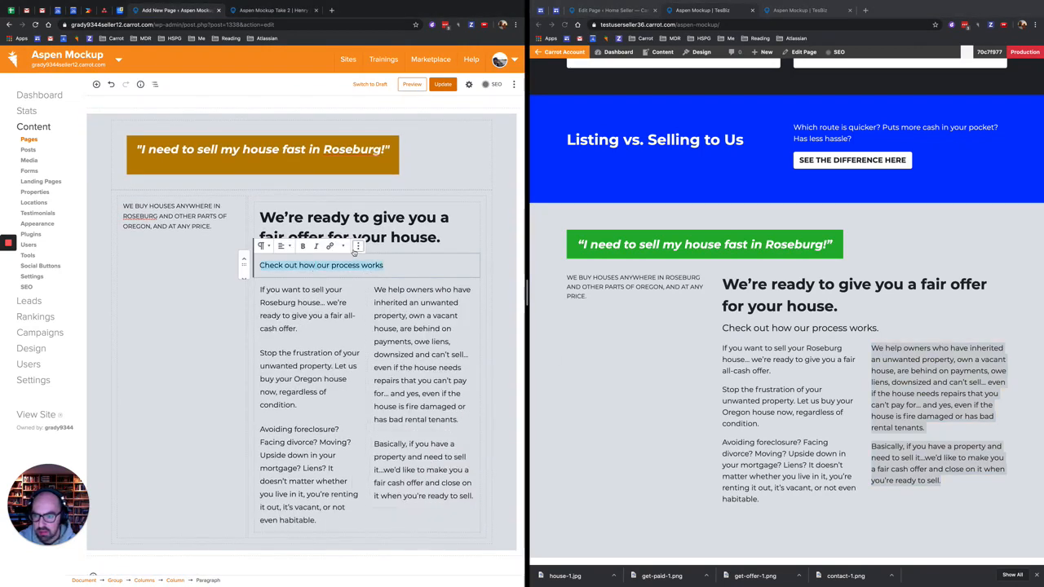
pyautogui.click(470, 87)
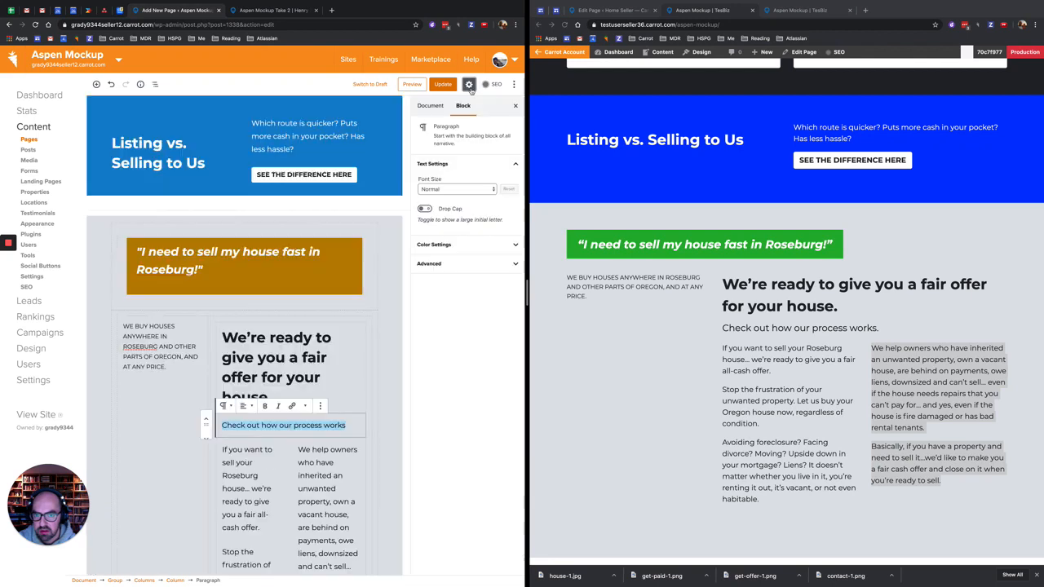
pyautogui.click(467, 188)
pyautogui.click(452, 199)
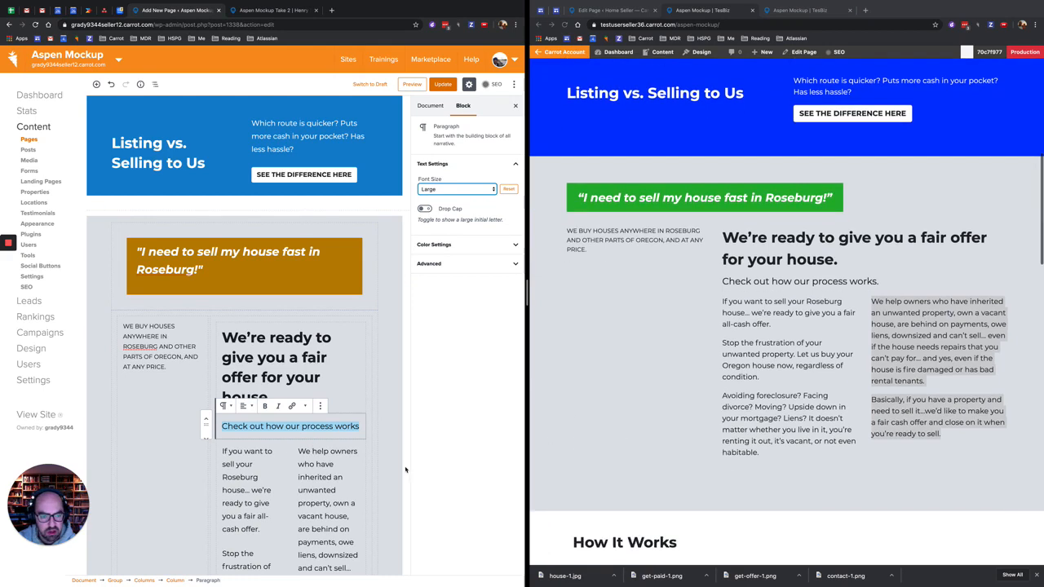
pyautogui.scroll(-4, 343, 424)
pyautogui.scroll(3, 315, 414)
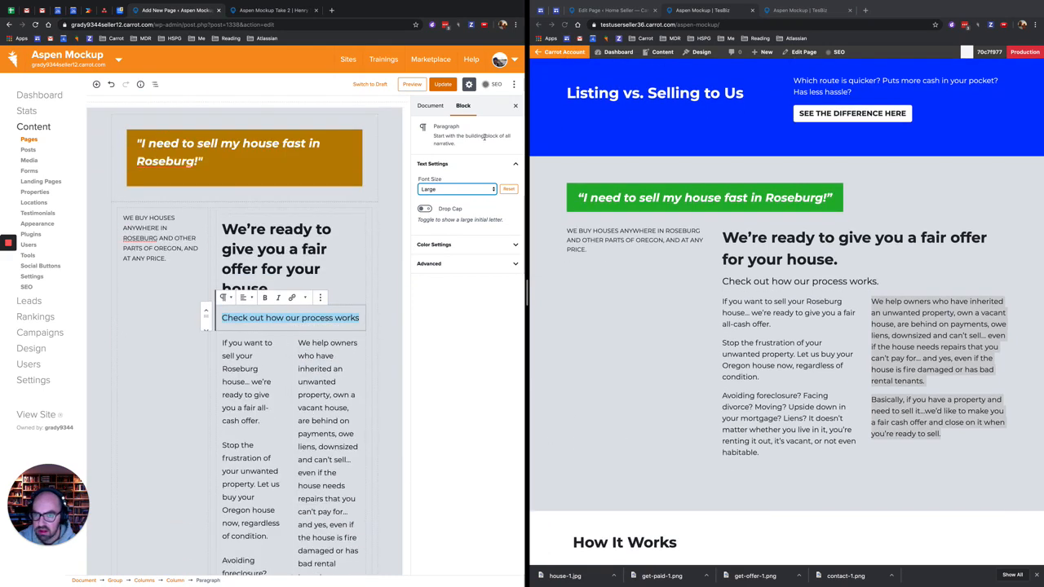
pyautogui.click(515, 105)
pyautogui.scroll(3, 458, 203)
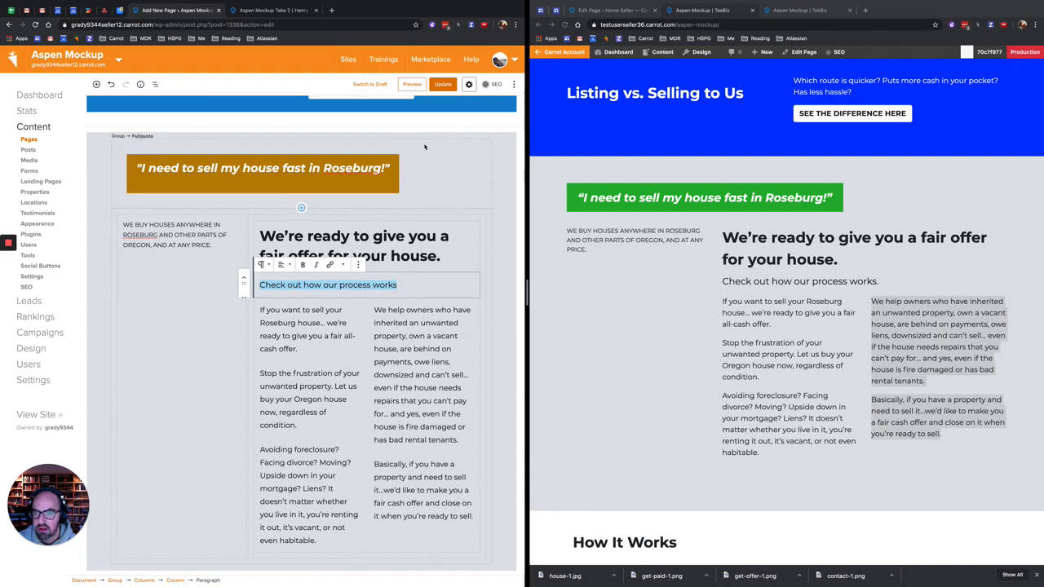
# Update the page and preview it, checking the "We're ready to give you a fair offer for your house." section
pyautogui.click(435, 86)
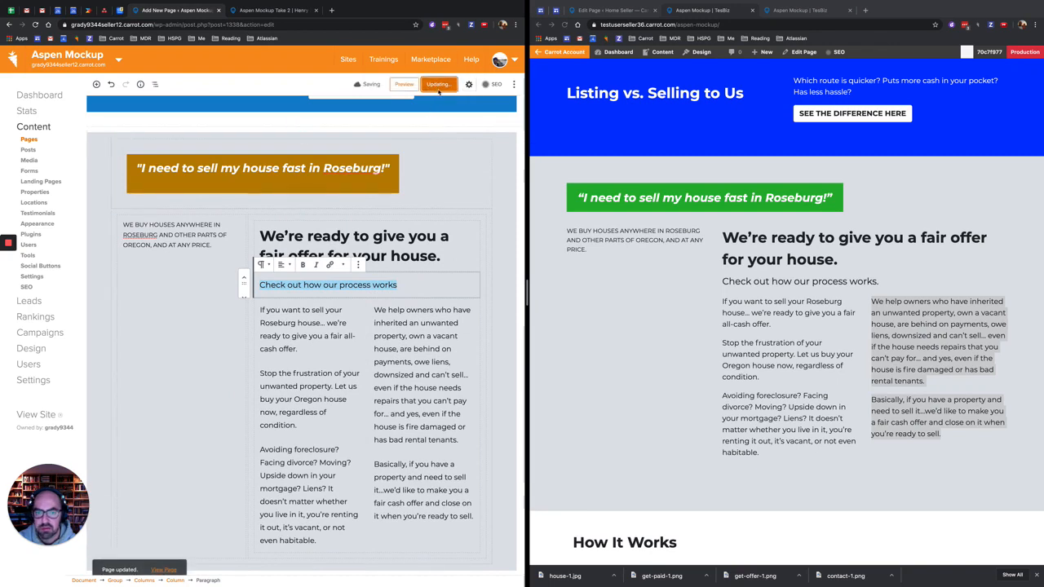
pyautogui.click(405, 85)
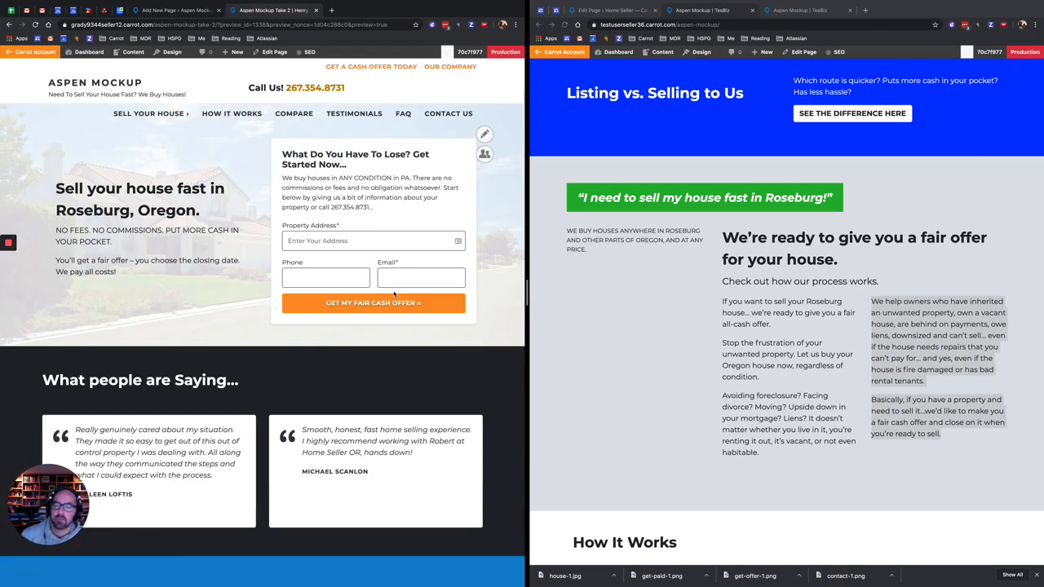
pyautogui.scroll(-5, 393, 293)
pyautogui.scroll(-3, 394, 296)
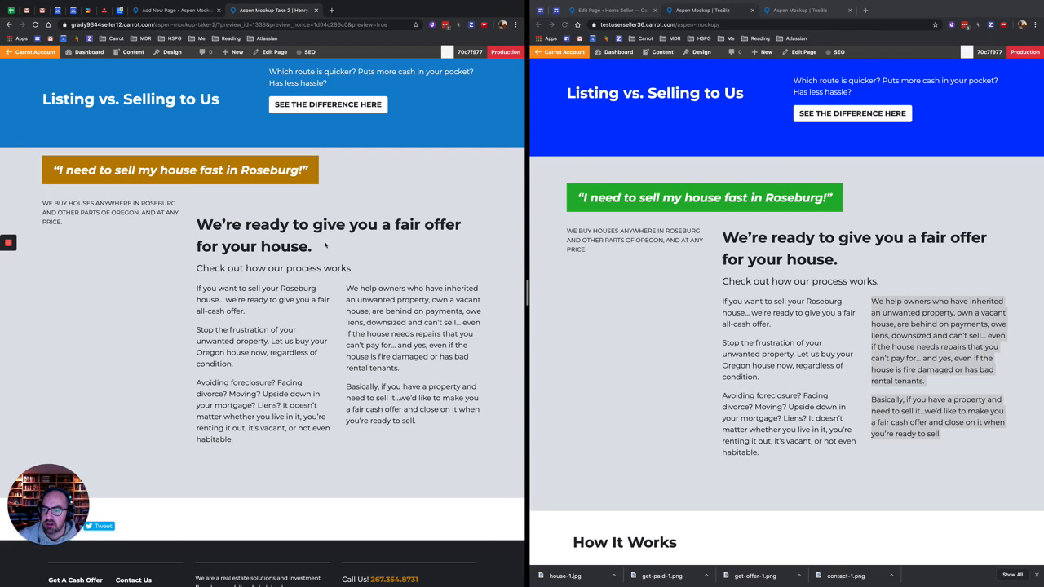
pyautogui.moveTo(326, 243); pyautogui.dragTo(198, 222)
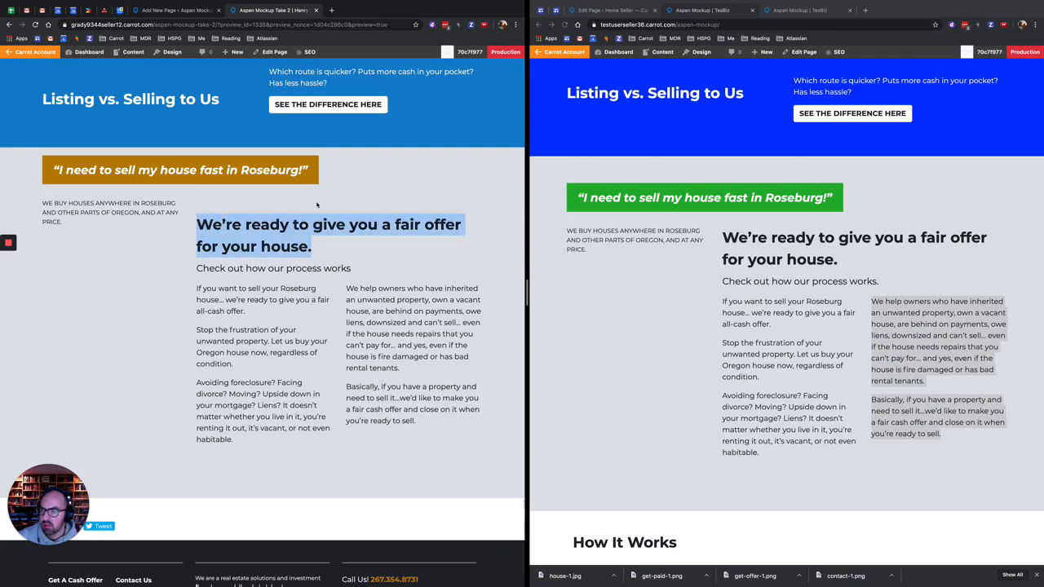
# Back in the page editor, turn on Remove Top Margin for the "We're ready to give you a fair offer" heading
pyautogui.click(174, 11)
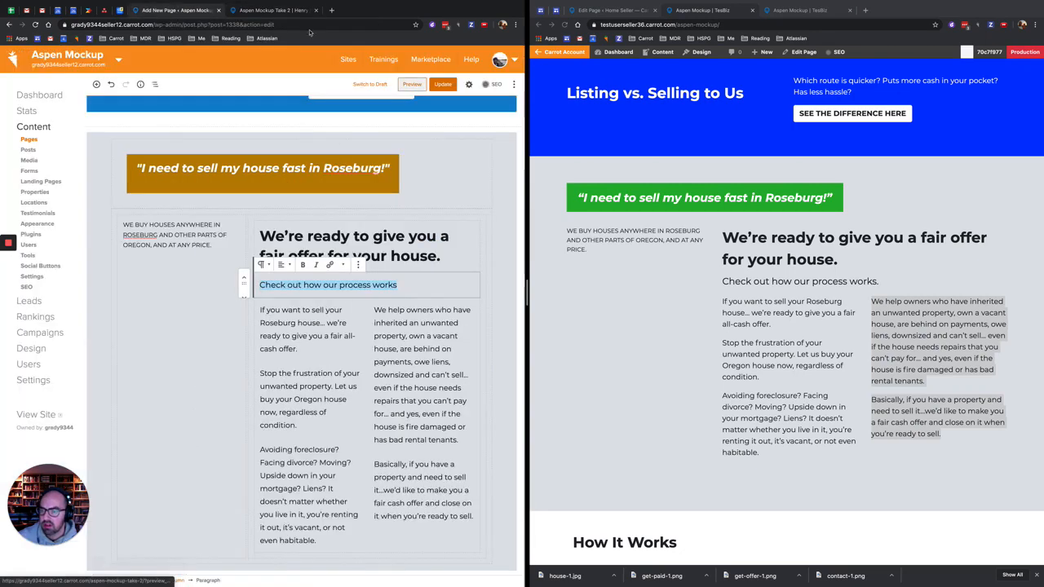
pyautogui.click(405, 236)
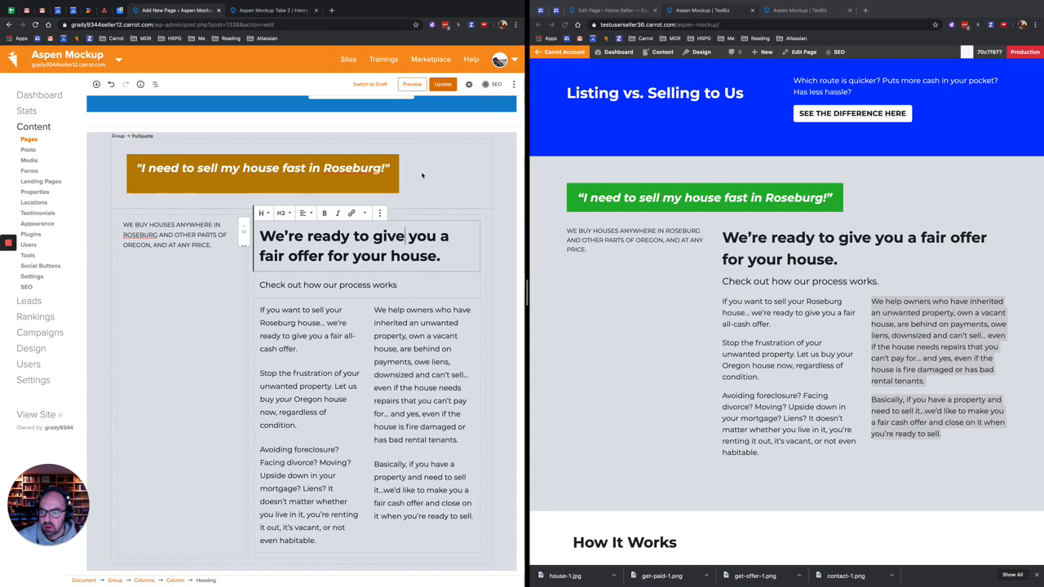
pyautogui.click(470, 85)
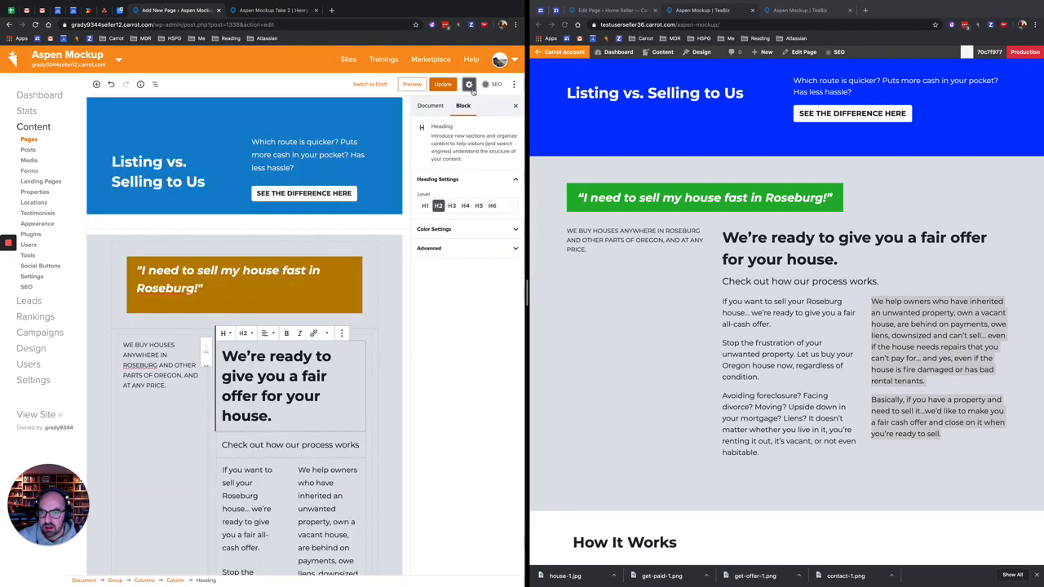
pyautogui.click(470, 248)
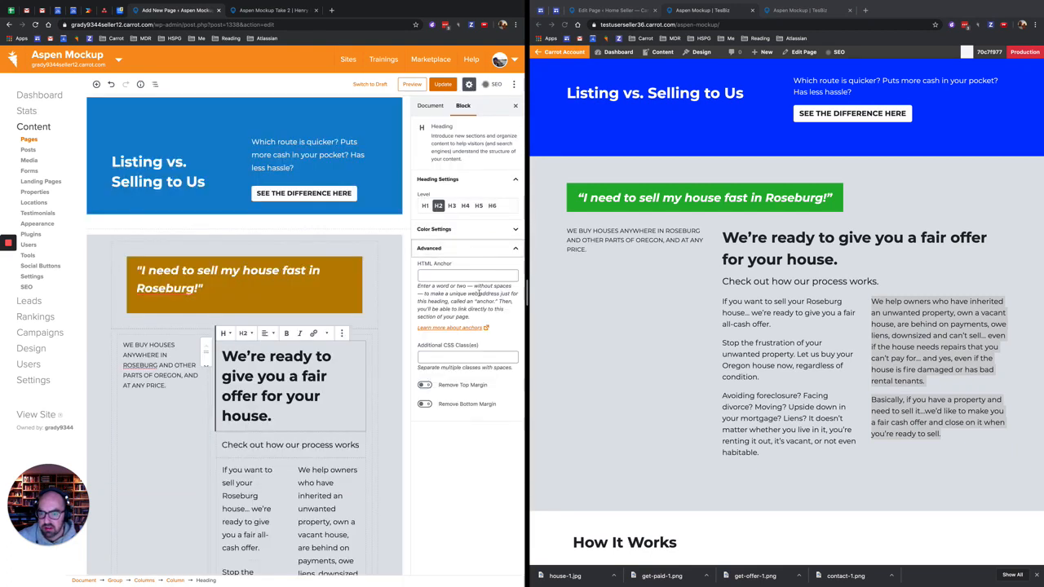
pyautogui.click(425, 386)
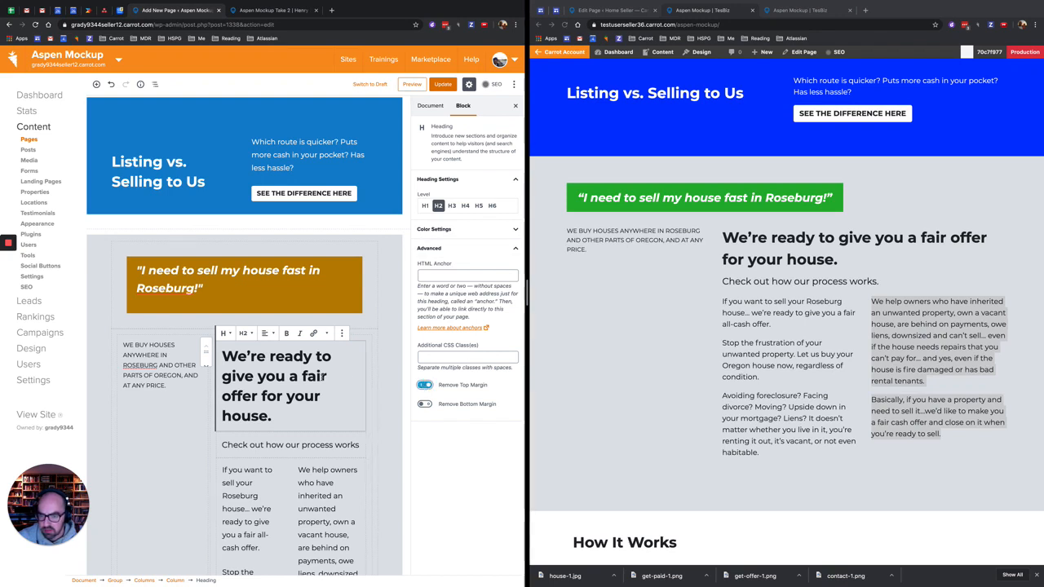
pyautogui.scroll(3, 277, 361)
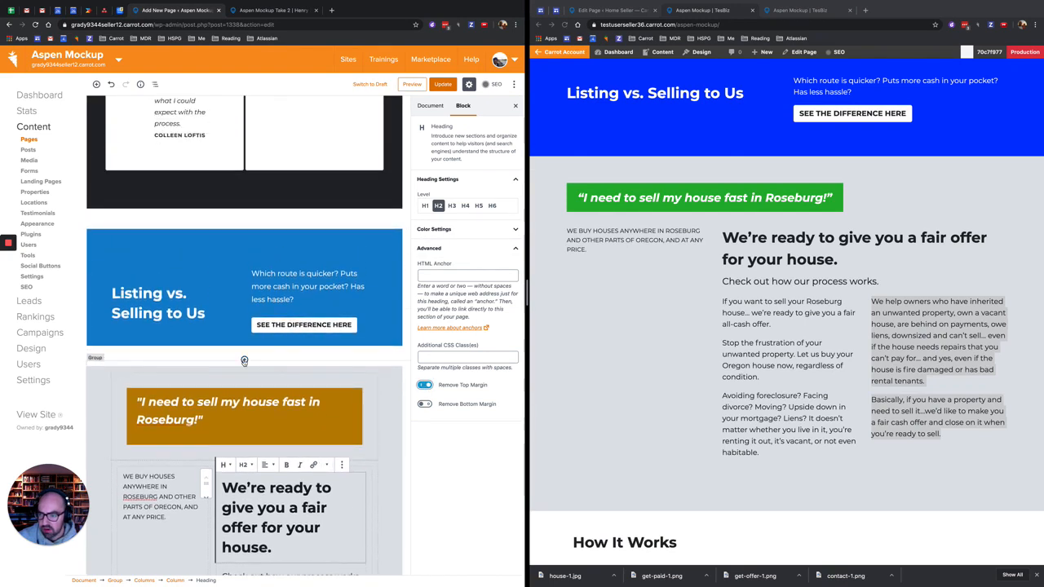
pyautogui.click(245, 359)
pyautogui.click(245, 356)
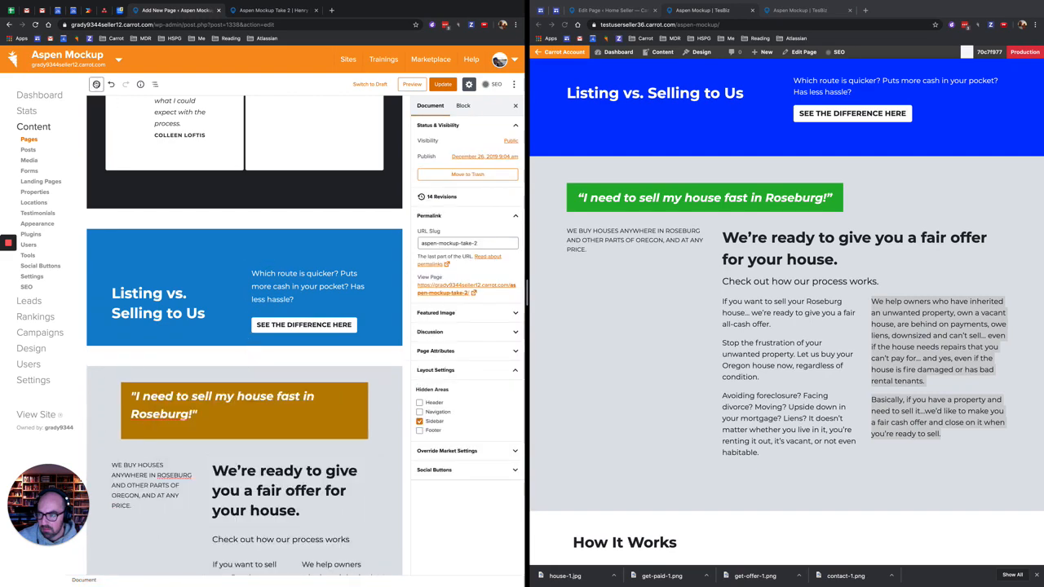
pyautogui.scroll(-6, 107, 415)
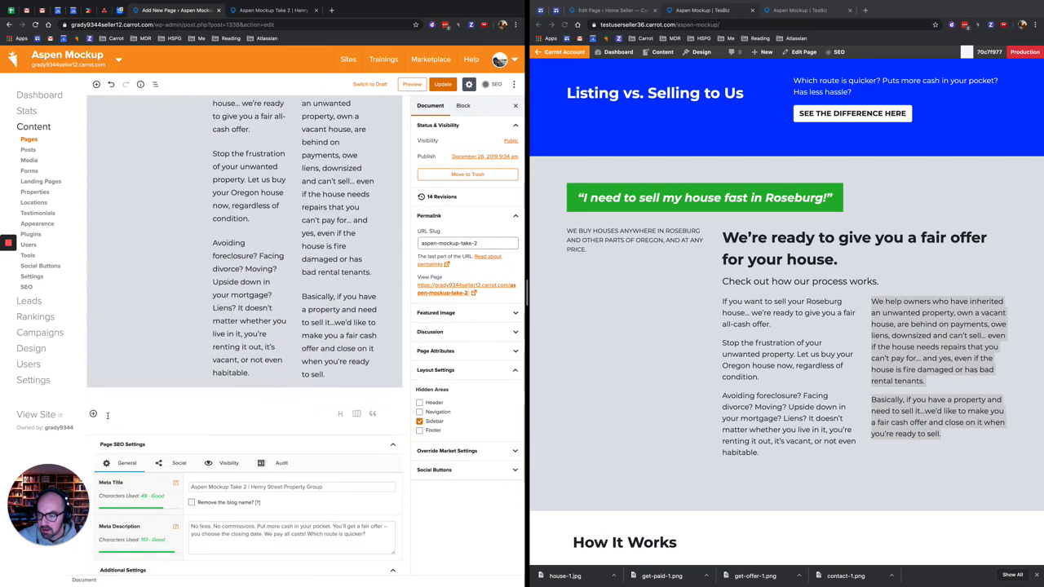
# Add a Spacer block at the end of the page, below the gray "We're ready to give you a fair offer" section
pyautogui.click(93, 414)
pyautogui.write('spacer')
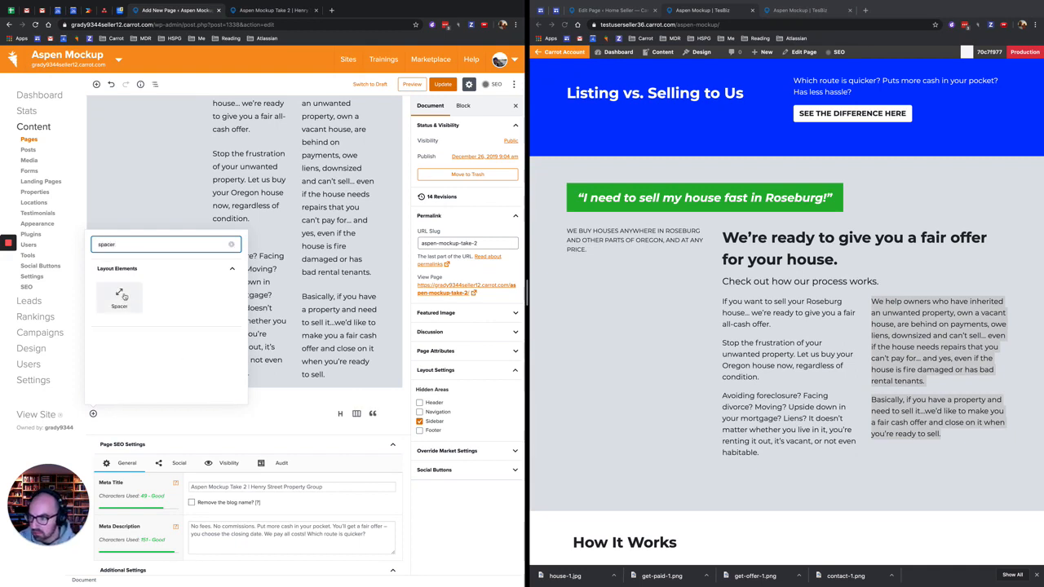
pyautogui.click(119, 297)
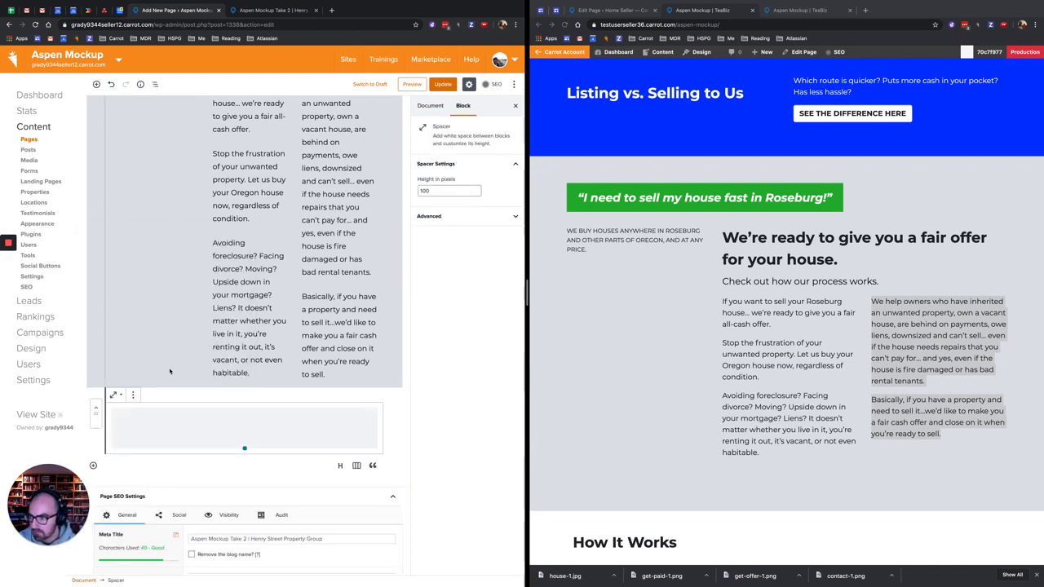
# Move the spacer into the gray group, above the "I need to sell my house fast in Roseburg!" quote
pyautogui.moveTo(96, 411)
pyautogui.mouseDown()
pyautogui.moveTo(147, 98)
pyautogui.moveTo(150, 168)
pyautogui.moveTo(125, 242)
pyautogui.moveTo(110, 417)
pyautogui.mouseUp()
pyautogui.scroll(2, 100, 377)
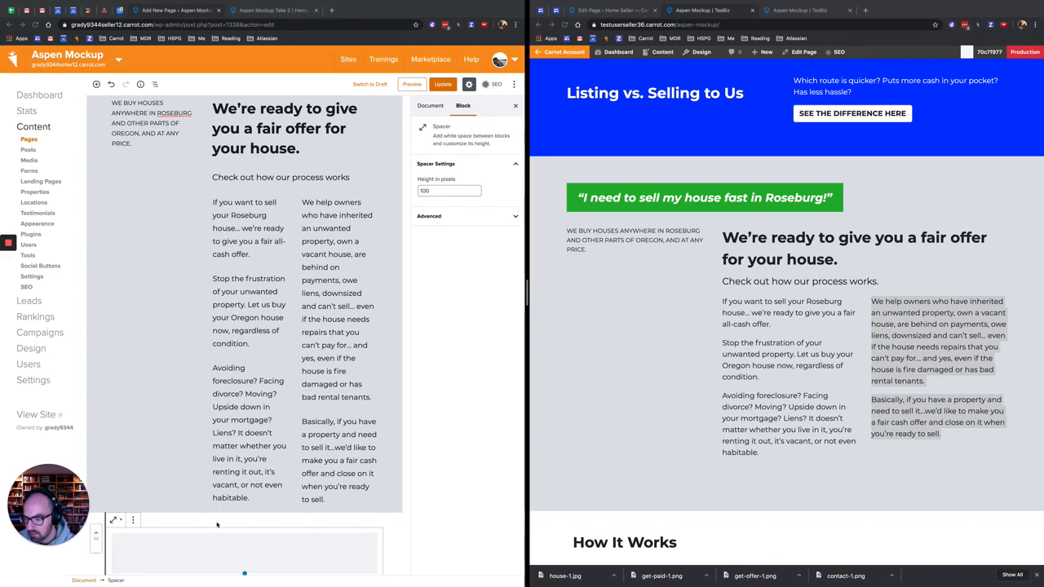
pyautogui.scroll(-5, 245, 440)
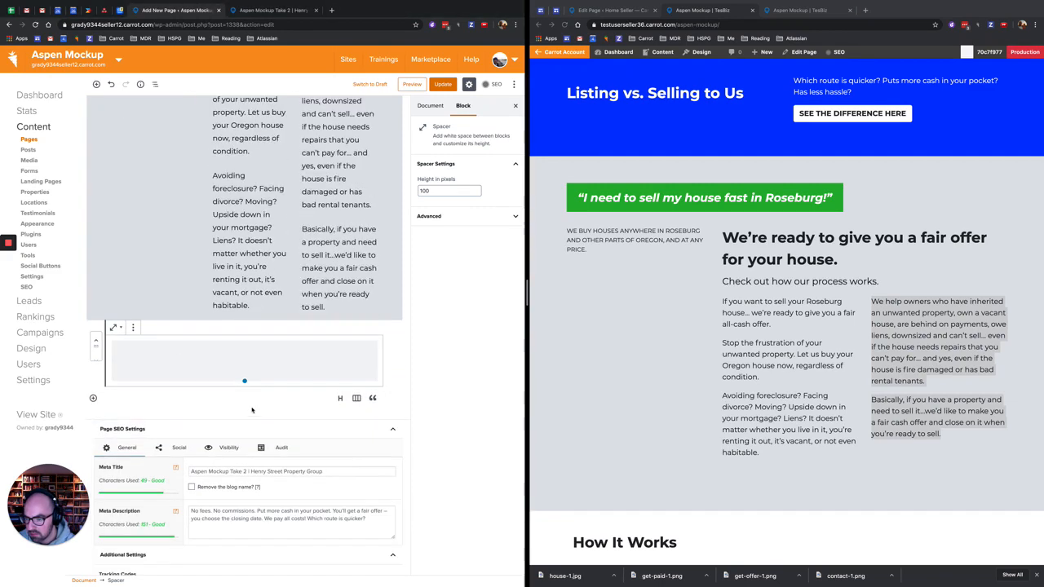
pyautogui.click(252, 410)
pyautogui.click(178, 374)
pyautogui.click(96, 343)
pyautogui.moveTo(137, 55); pyautogui.dragTo(234, 106)
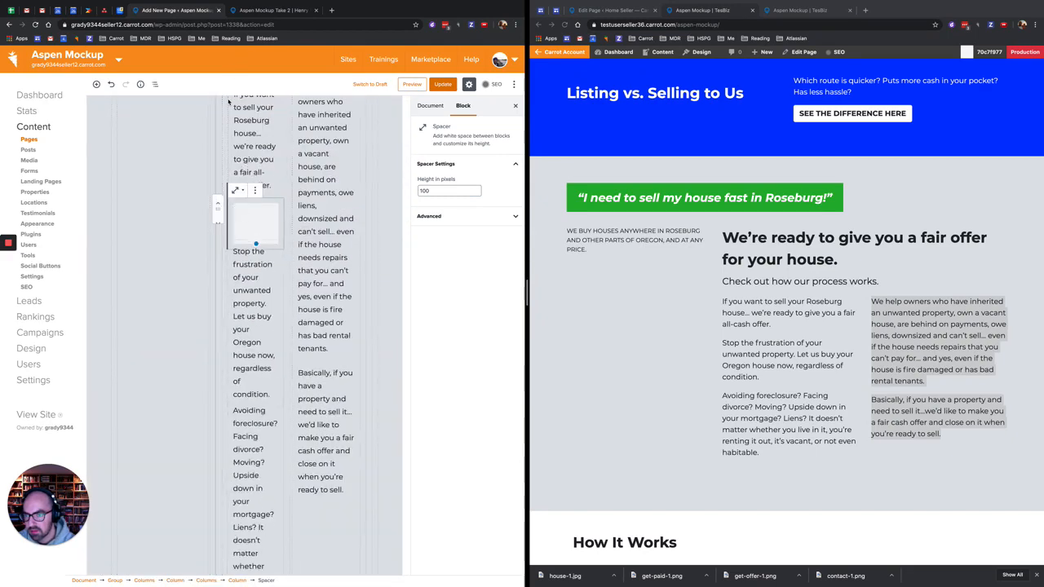
pyautogui.scroll(5, 255, 228)
pyautogui.scroll(2, 256, 227)
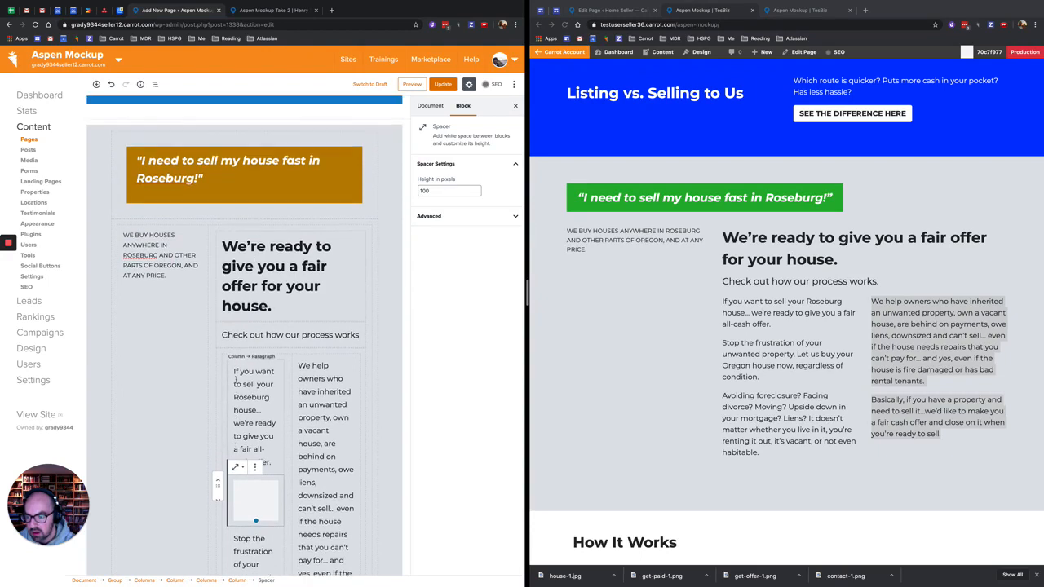
pyautogui.moveTo(218, 503); pyautogui.dragTo(149, 171)
# Set the height of the spacer above the quote to 50 pixels
pyautogui.doubleClick(425, 191)
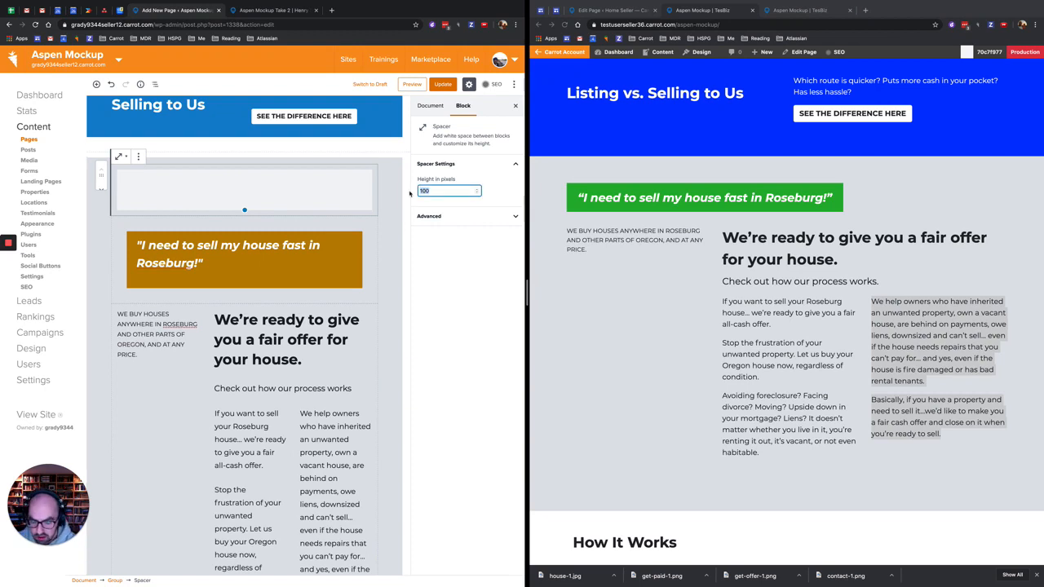
pyautogui.write('50')
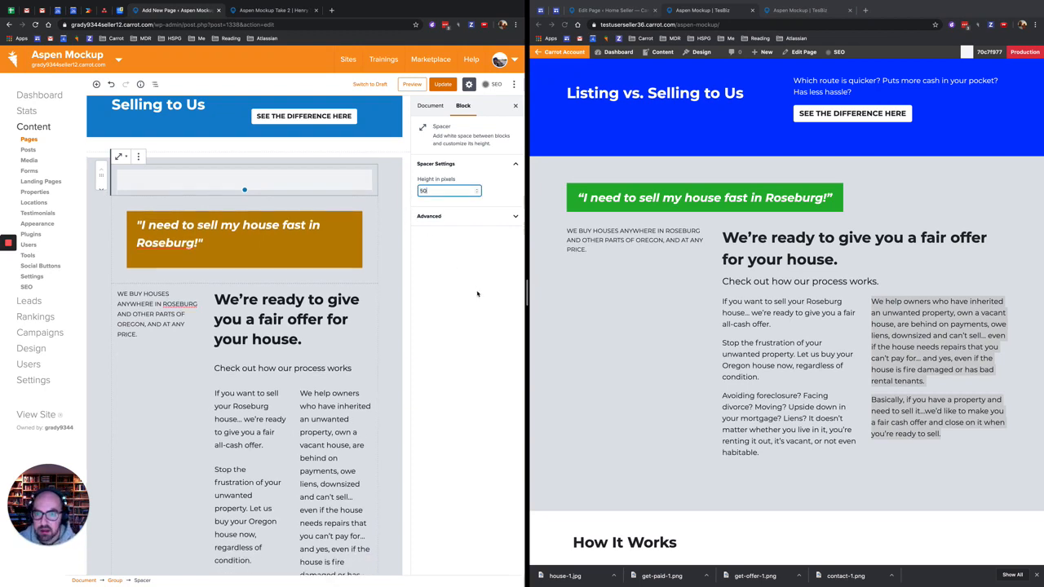
pyautogui.click(476, 293)
# Update the page and preview it, comparing the gray section with the reference page and viewing the reference's How It Works section
pyautogui.scroll(-1, 351, 282)
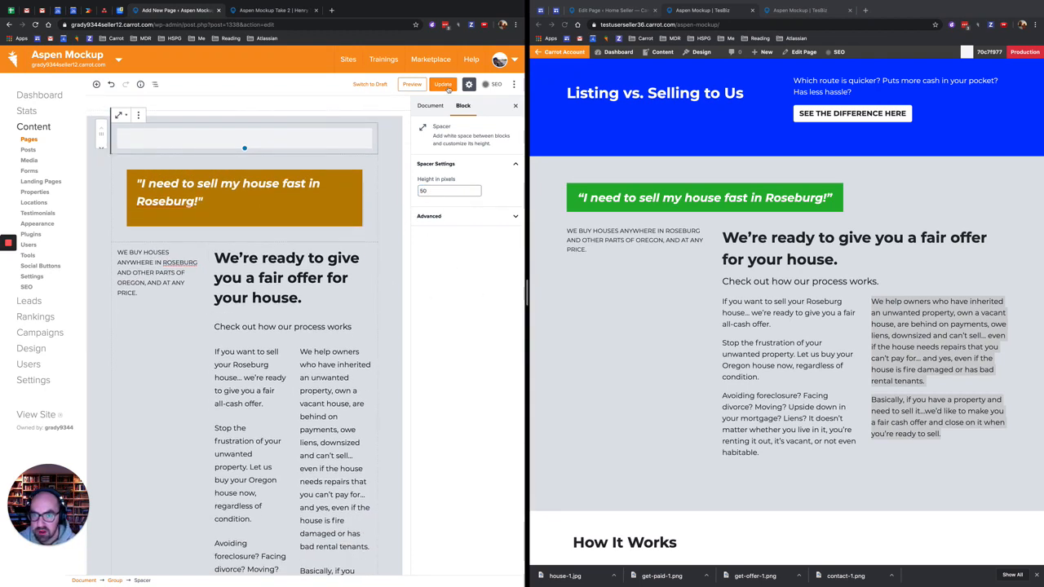
pyautogui.click(446, 85)
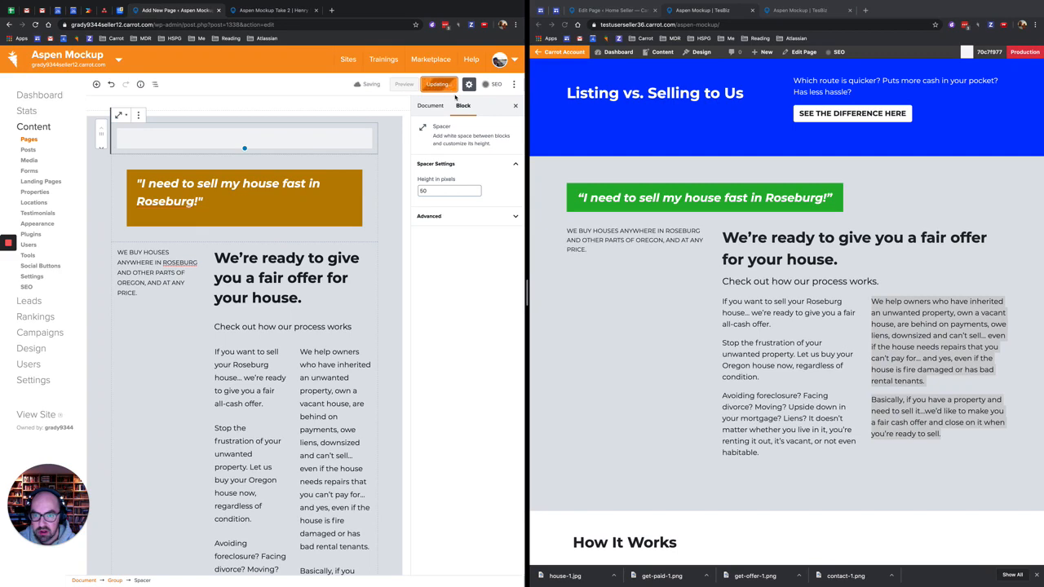
pyautogui.click(411, 85)
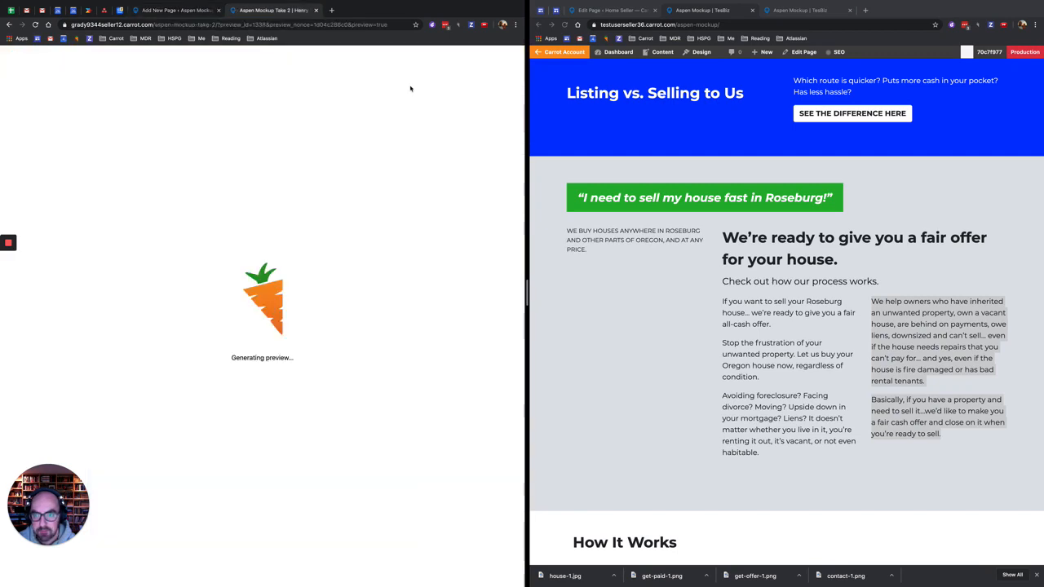
pyautogui.scroll(-10, 440, 270)
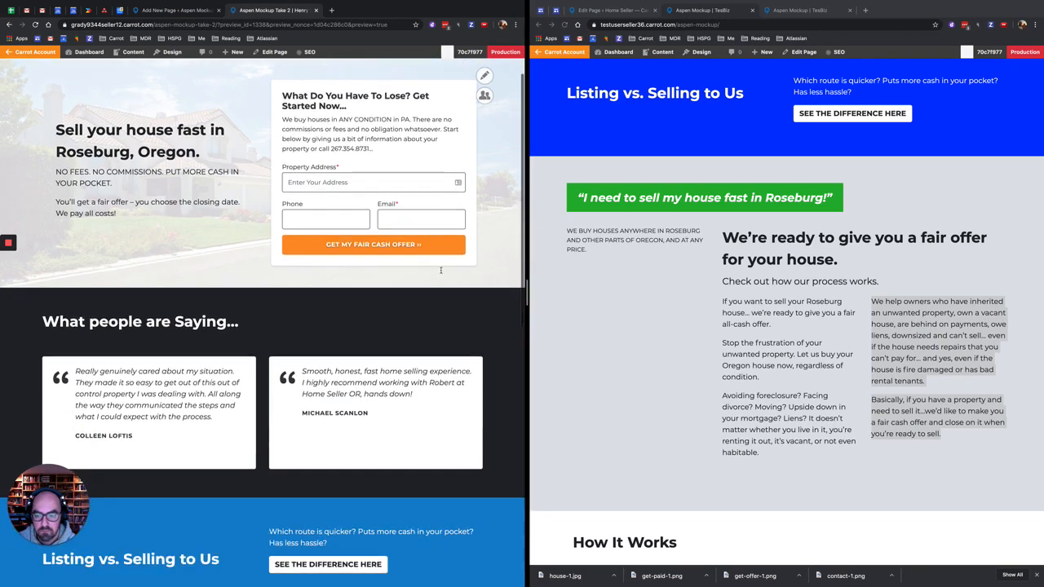
pyautogui.scroll(2, 441, 272)
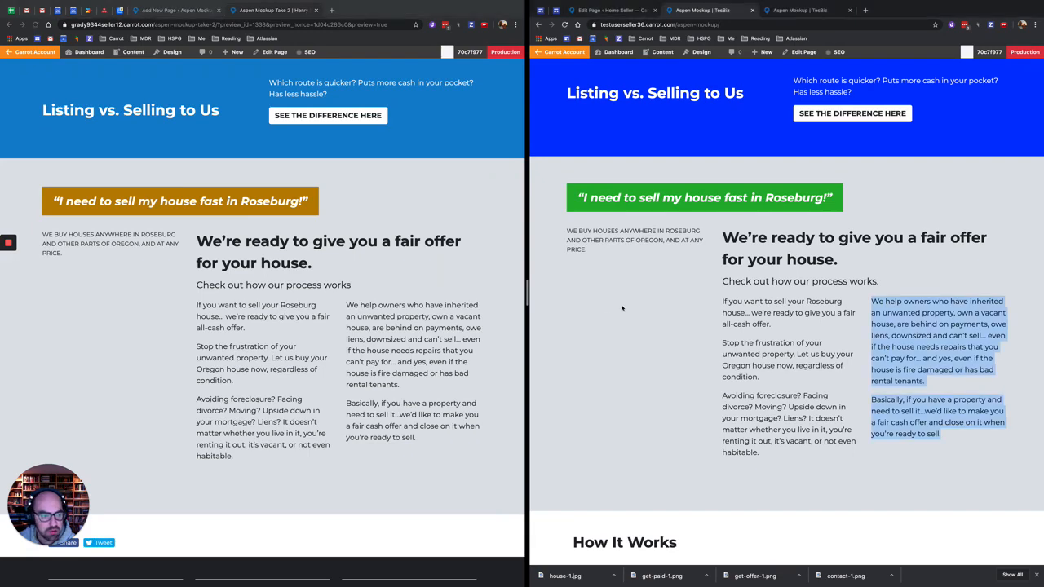
pyautogui.scroll(-5, 644, 311)
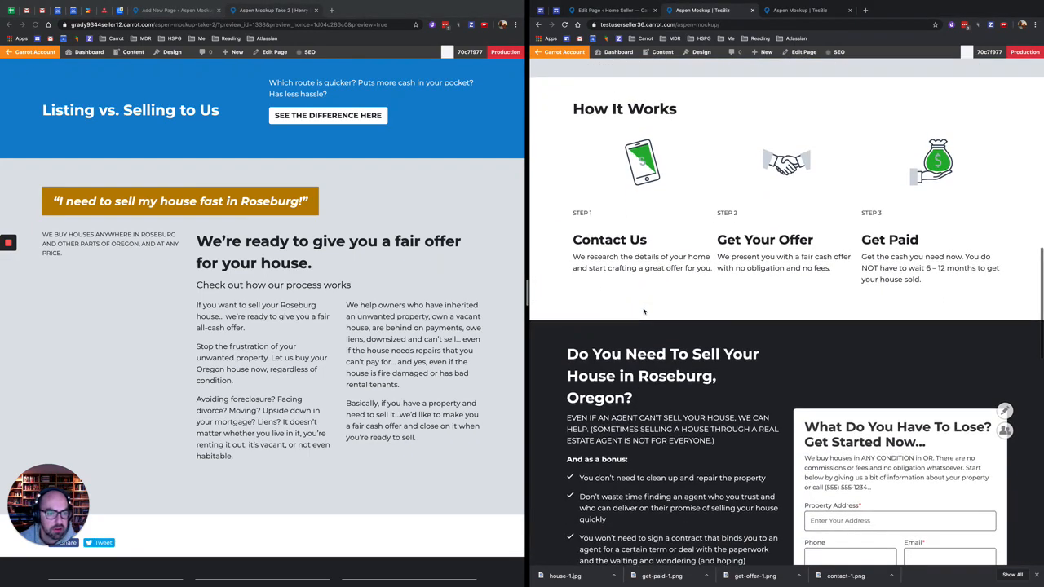
pyautogui.scroll(-1, 377, 315)
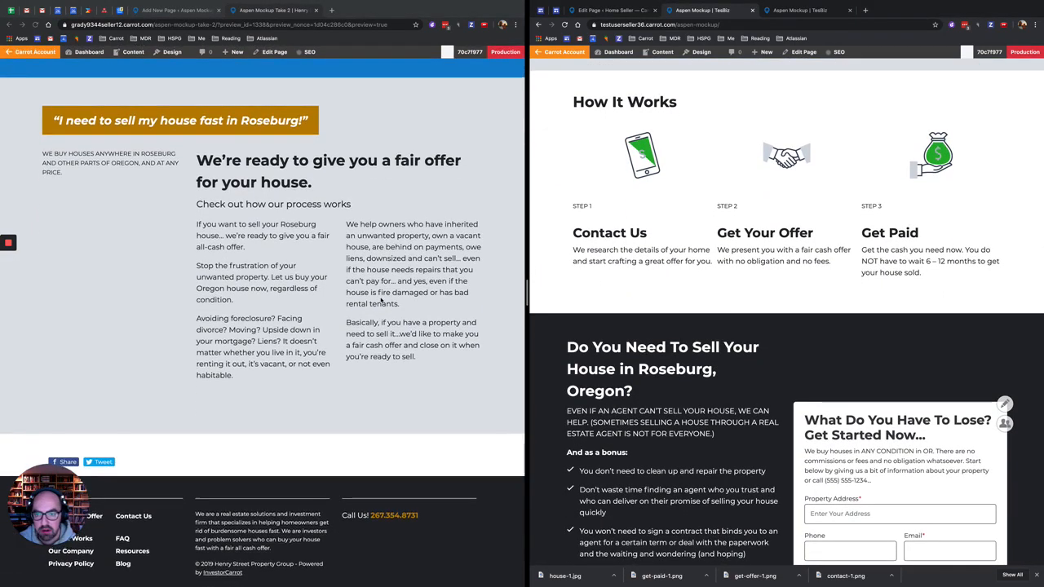
pyautogui.scroll(5, 377, 316)
pyautogui.scroll(-5, 380, 299)
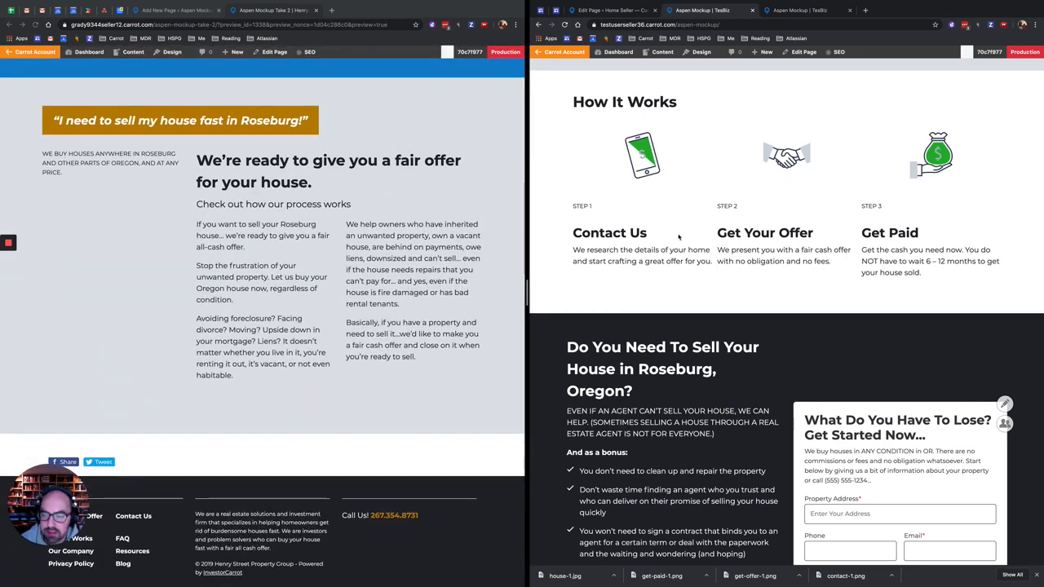
# Back in the page editor, add an H2 heading reading "How It Works" below the gray section
pyautogui.click(178, 10)
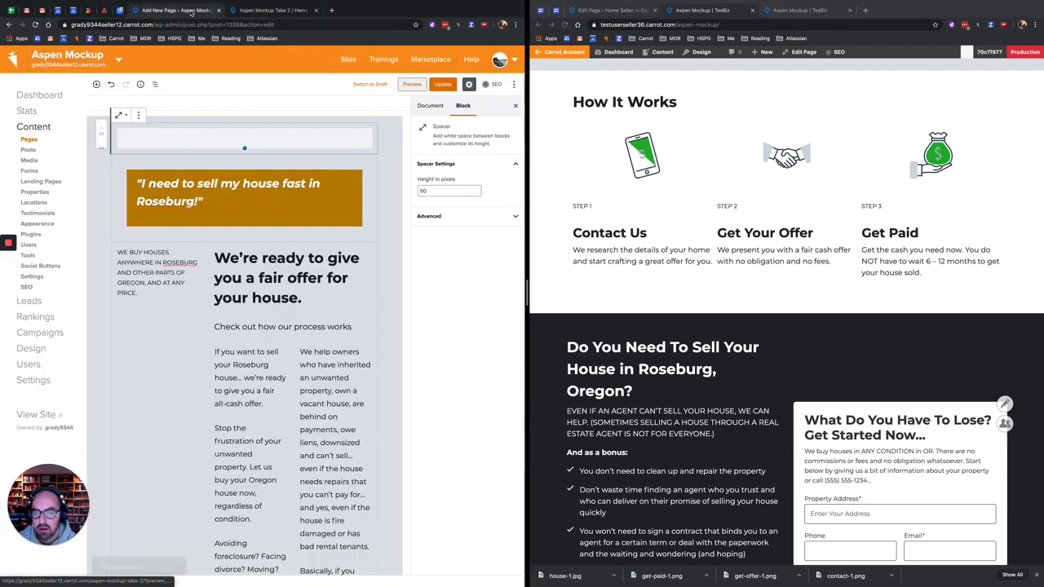
pyautogui.scroll(-5, 255, 297)
pyautogui.click(255, 297)
pyautogui.scroll(4, 1012, 259)
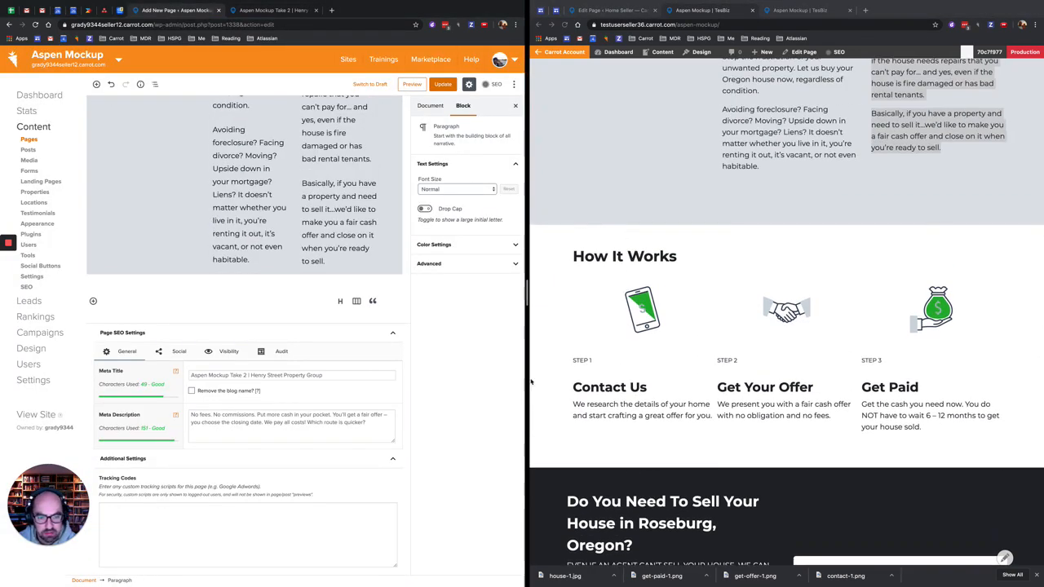
pyautogui.scroll(-3, 687, 340)
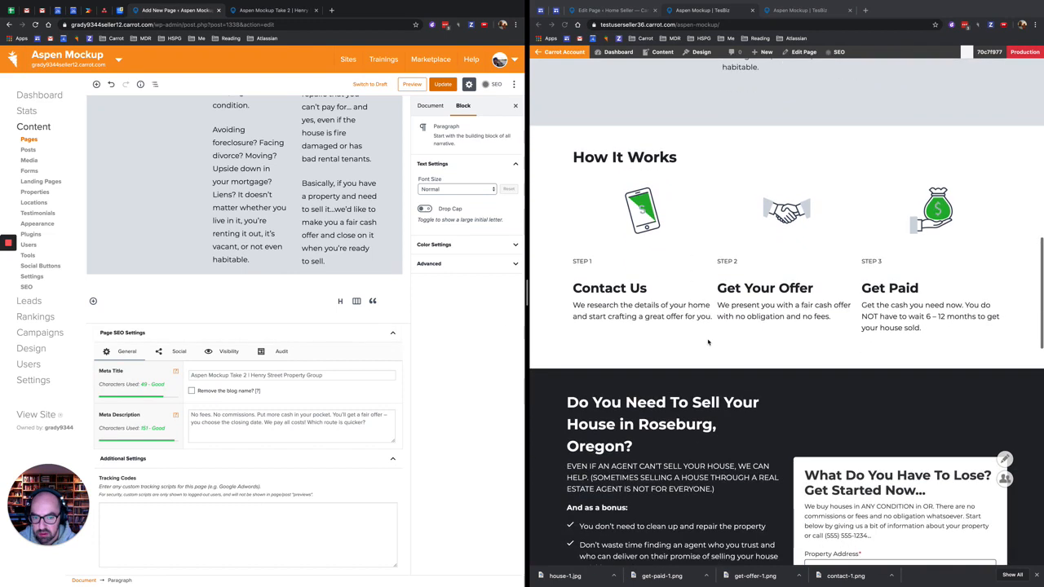
pyautogui.click(93, 301)
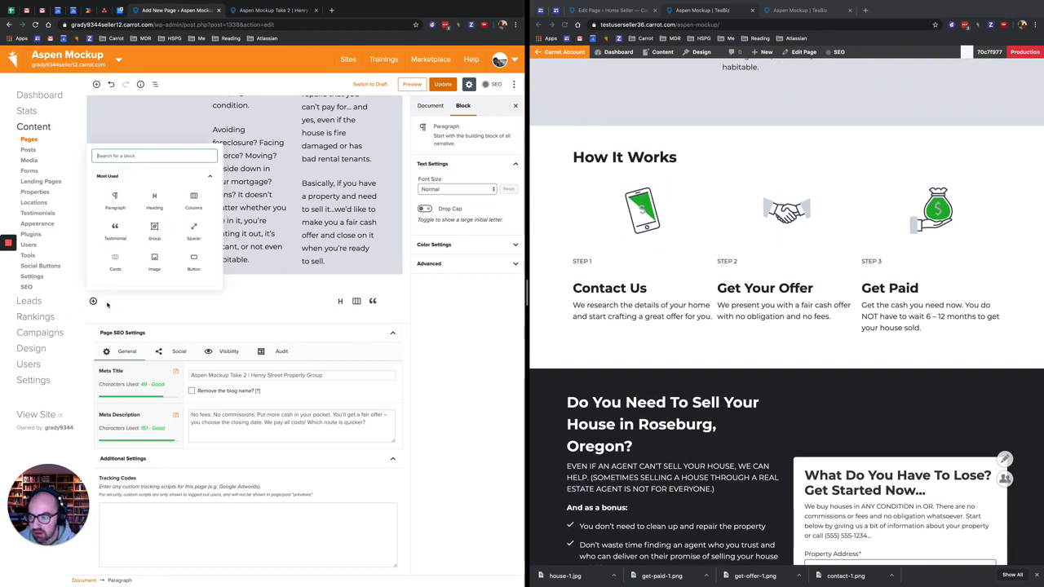
pyautogui.click(156, 177)
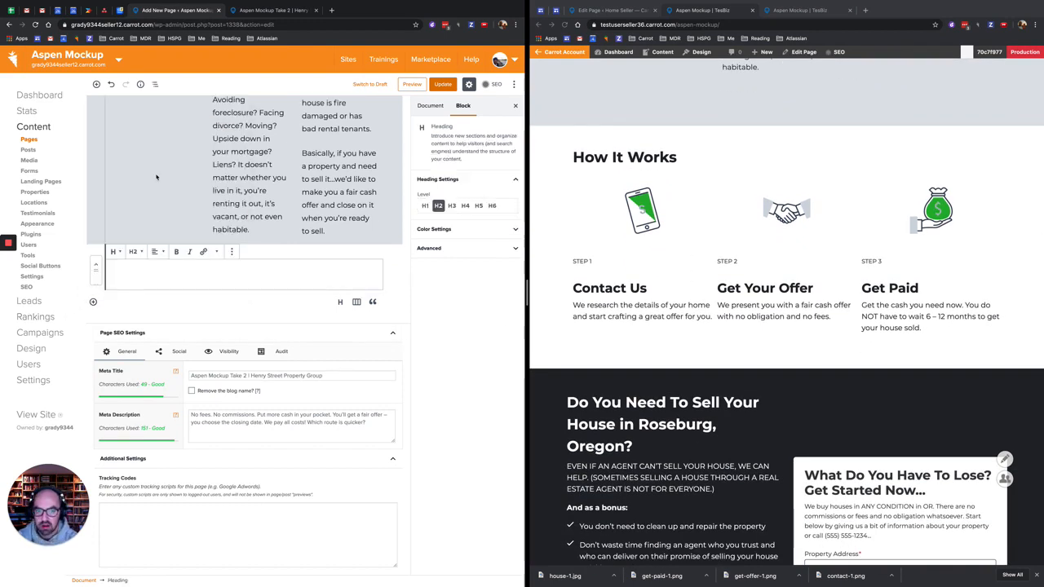
pyautogui.write('How')
pyautogui.press('BackSpace')
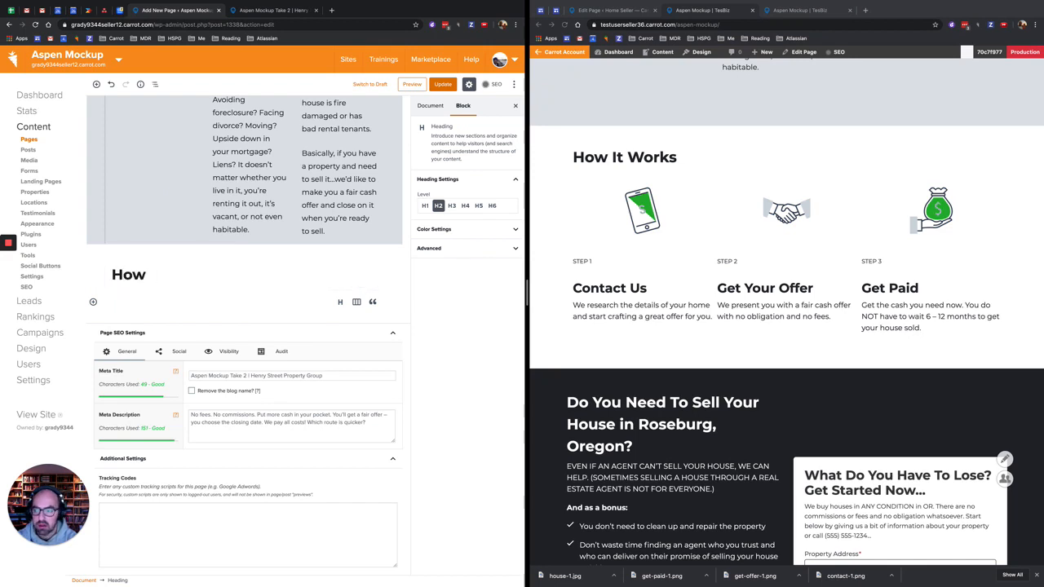
pyautogui.write('It Works')
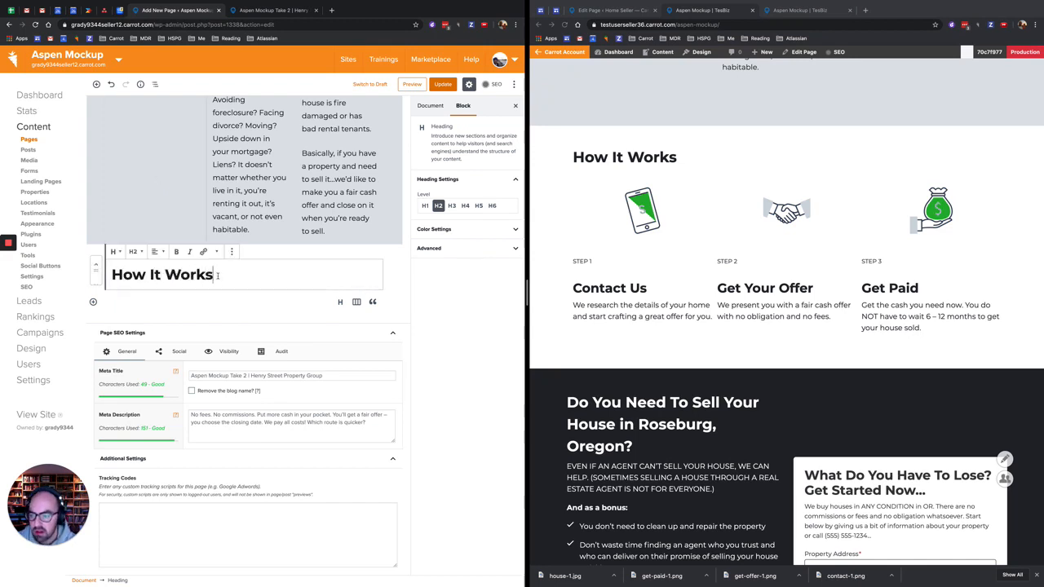
# Insert a Columns block with three equal columns below the How It Works heading
pyautogui.click(220, 299)
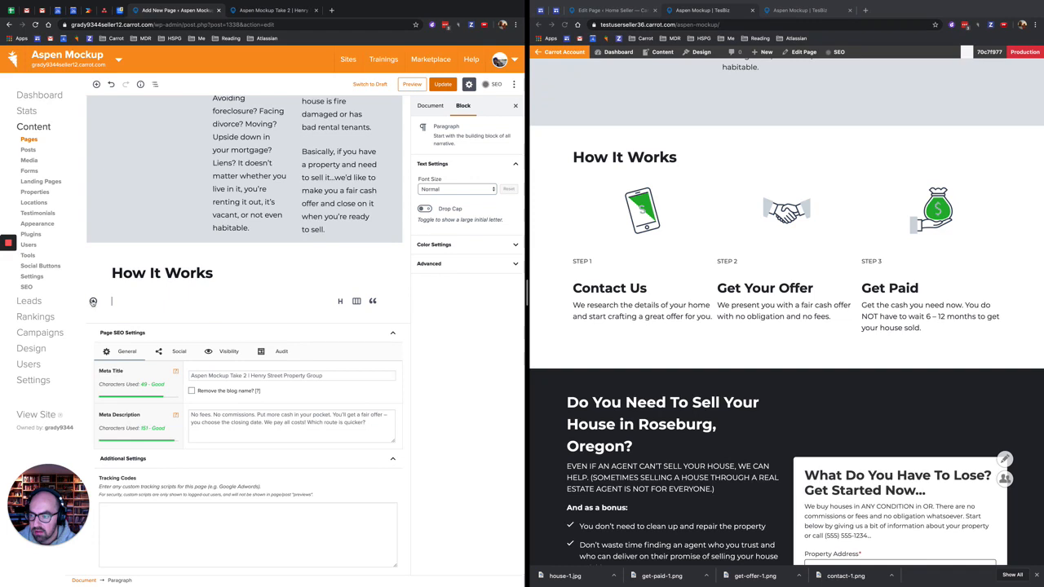
pyautogui.click(94, 302)
pyautogui.click(213, 186)
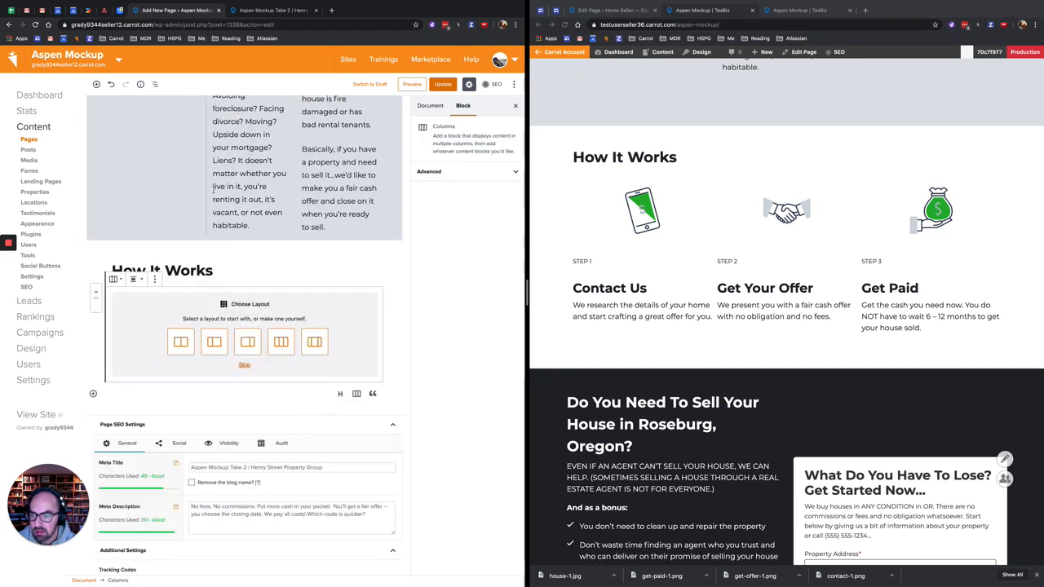
pyautogui.click(282, 343)
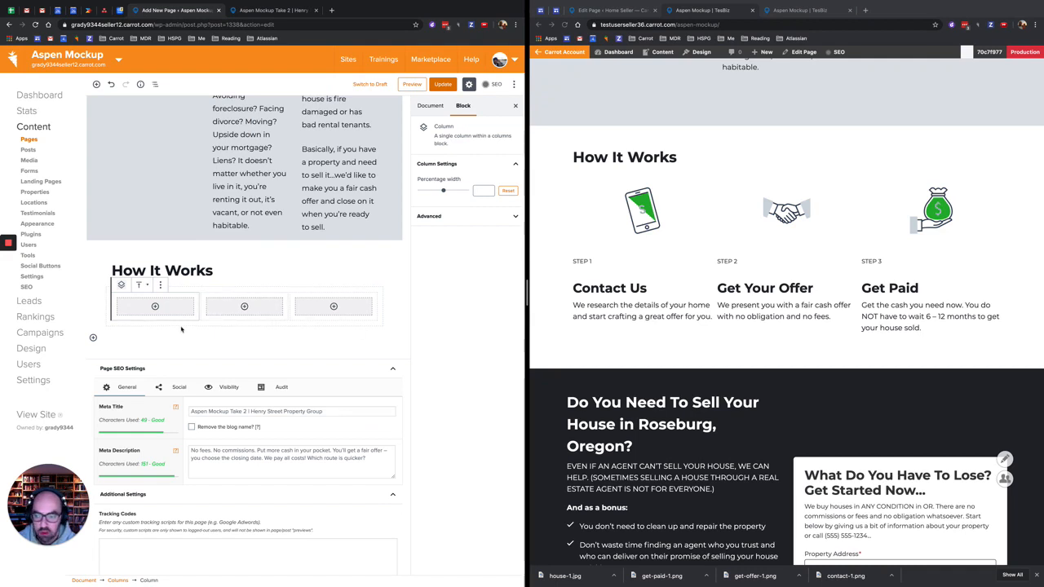
# Add an Image block to the first How It Works column using contact-1.png from the media library
pyautogui.click(155, 307)
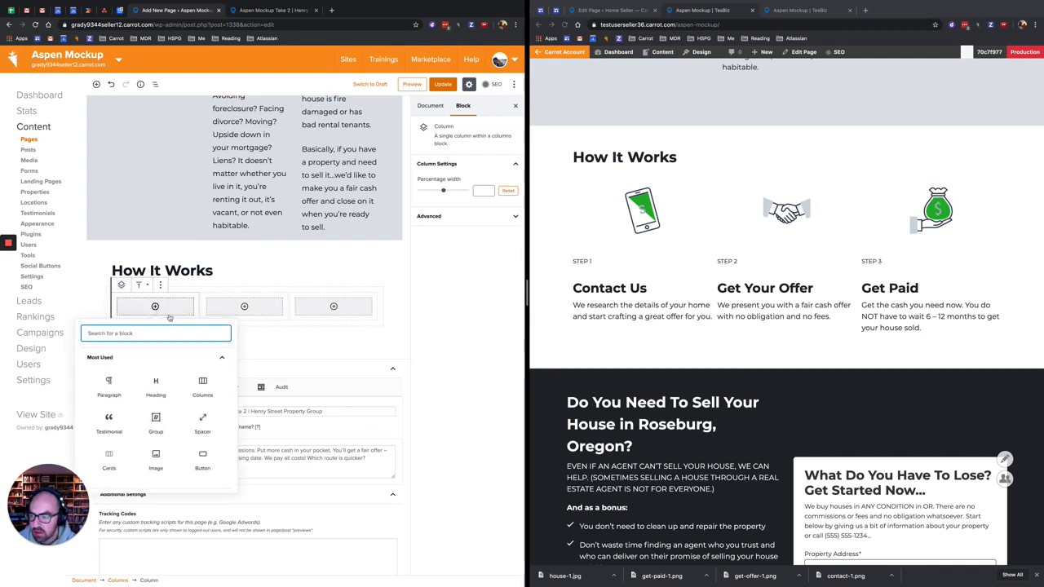
pyautogui.write('image')
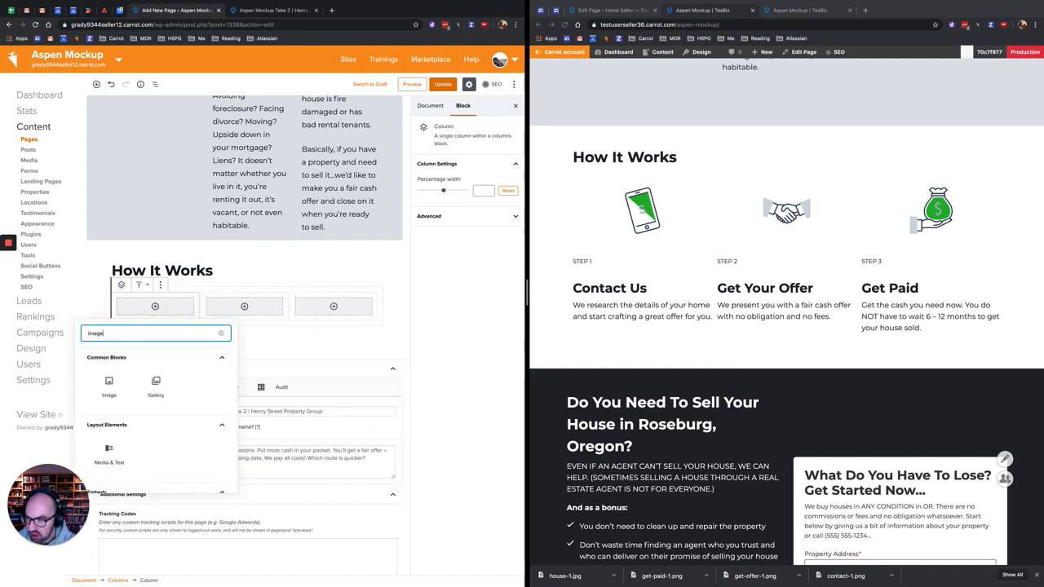
pyautogui.click(109, 385)
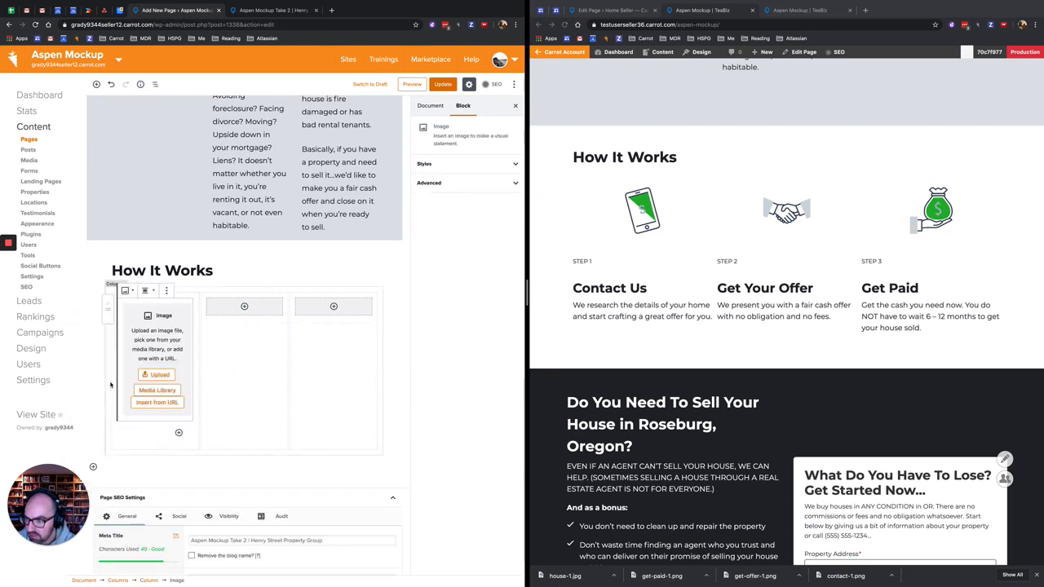
pyautogui.click(157, 391)
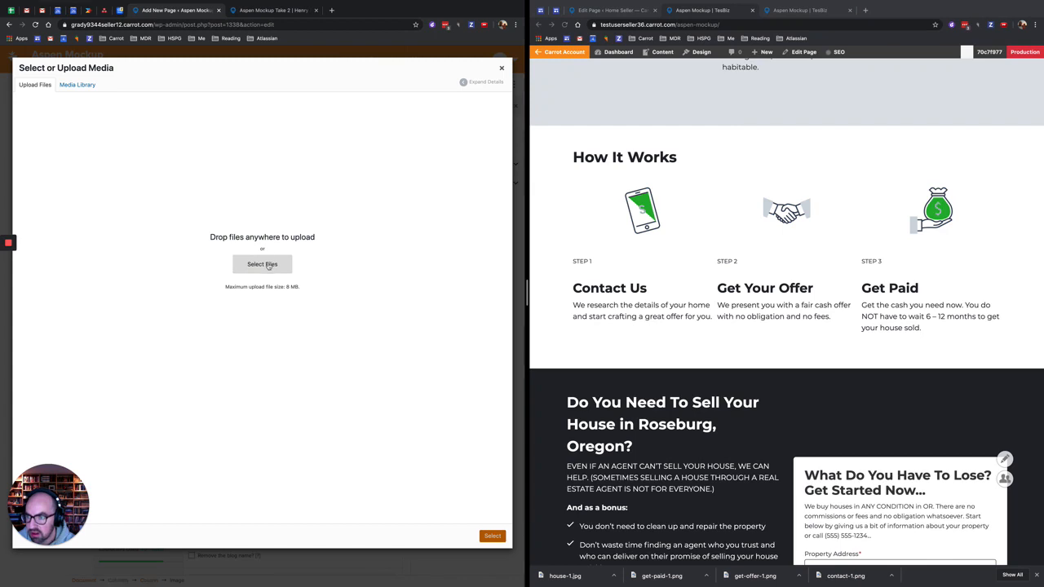
pyautogui.click(269, 266)
pyautogui.click(431, 174)
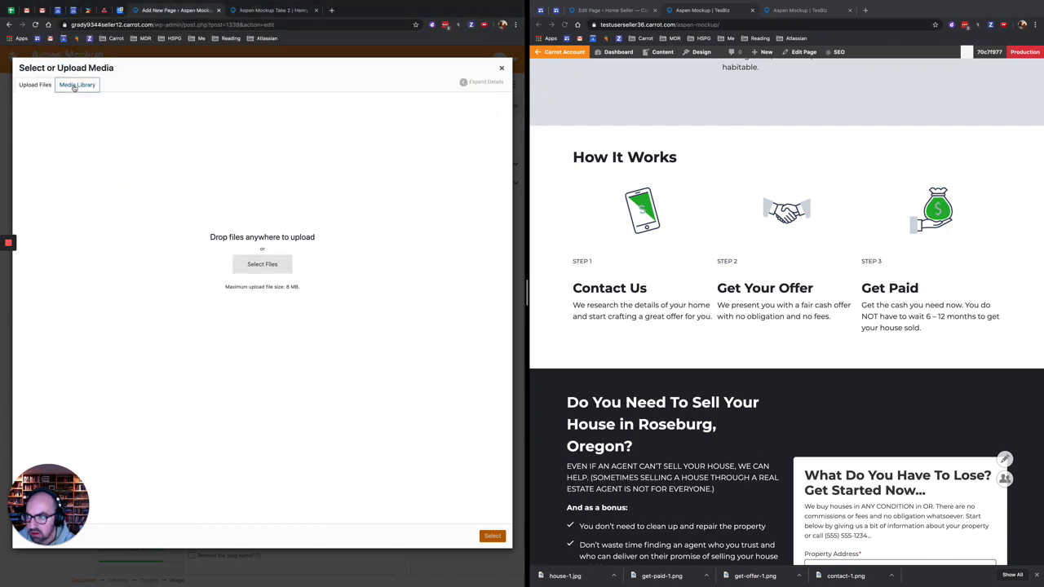
pyautogui.click(76, 85)
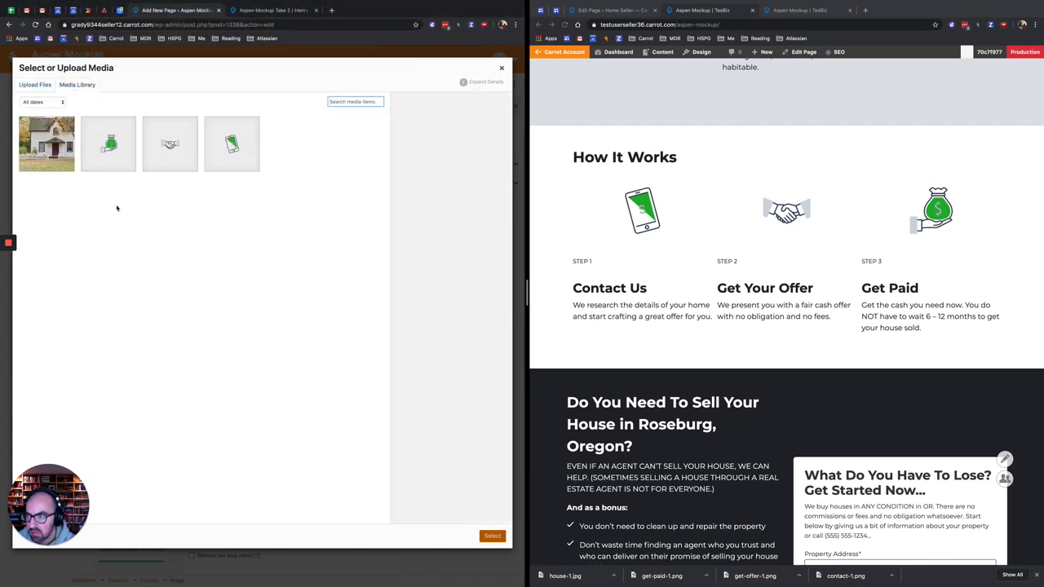
pyautogui.click(235, 148)
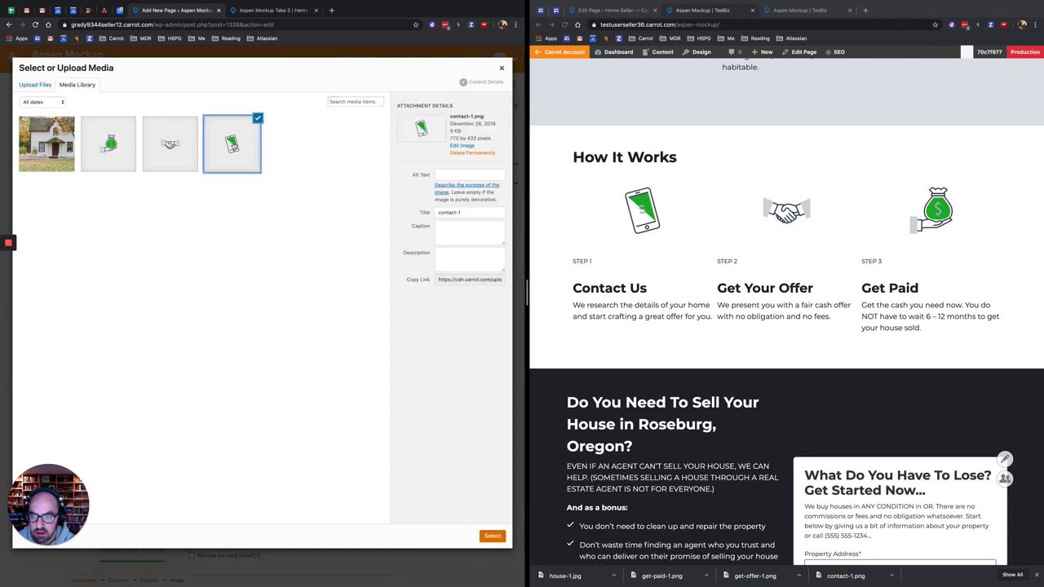
pyautogui.click(492, 535)
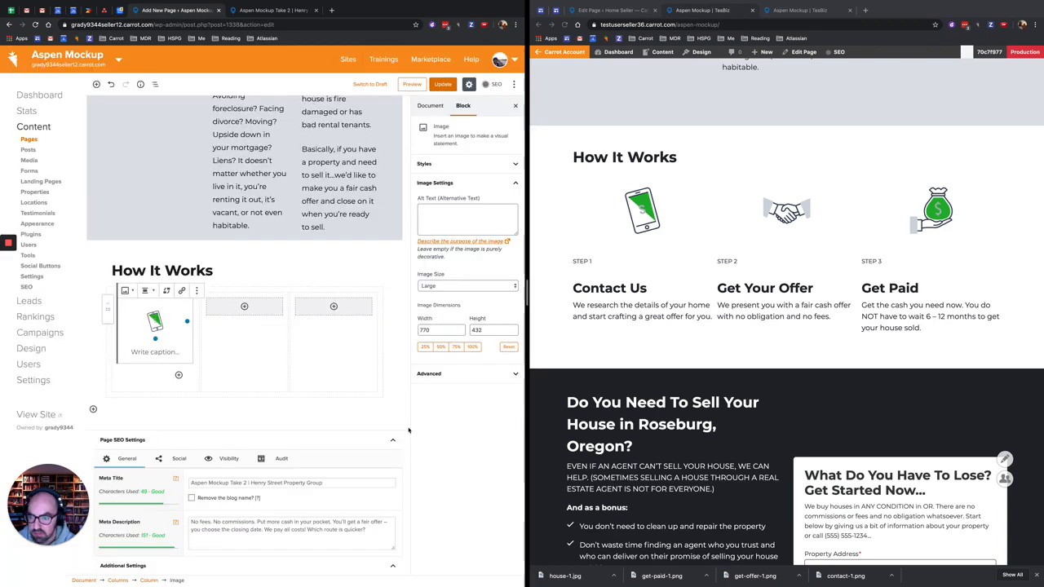
# Add an Image block to the second How It Works column using the handshake picture from the media library
pyautogui.click(244, 308)
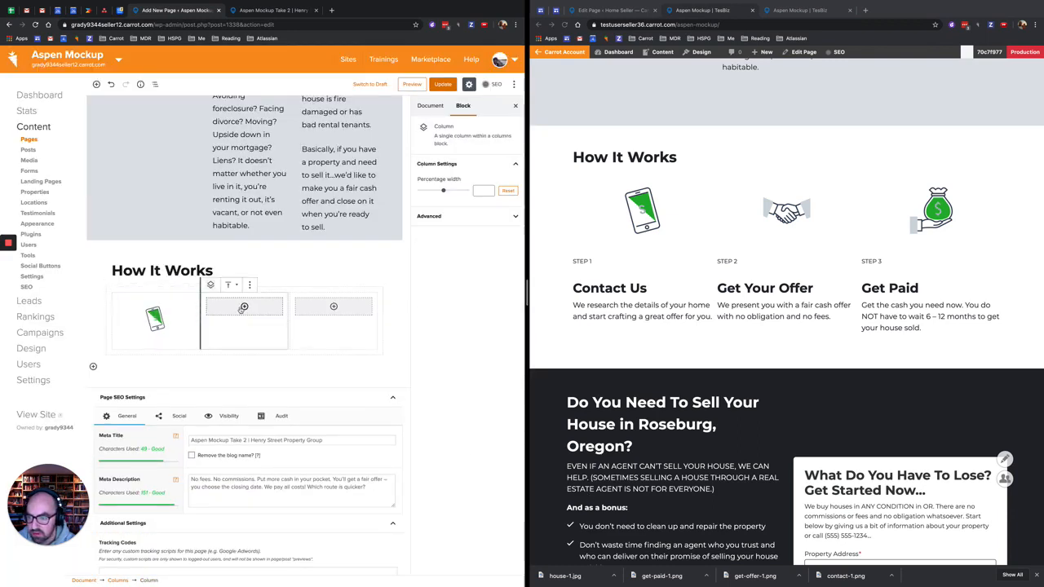
pyautogui.click(244, 307)
pyautogui.write('imag')
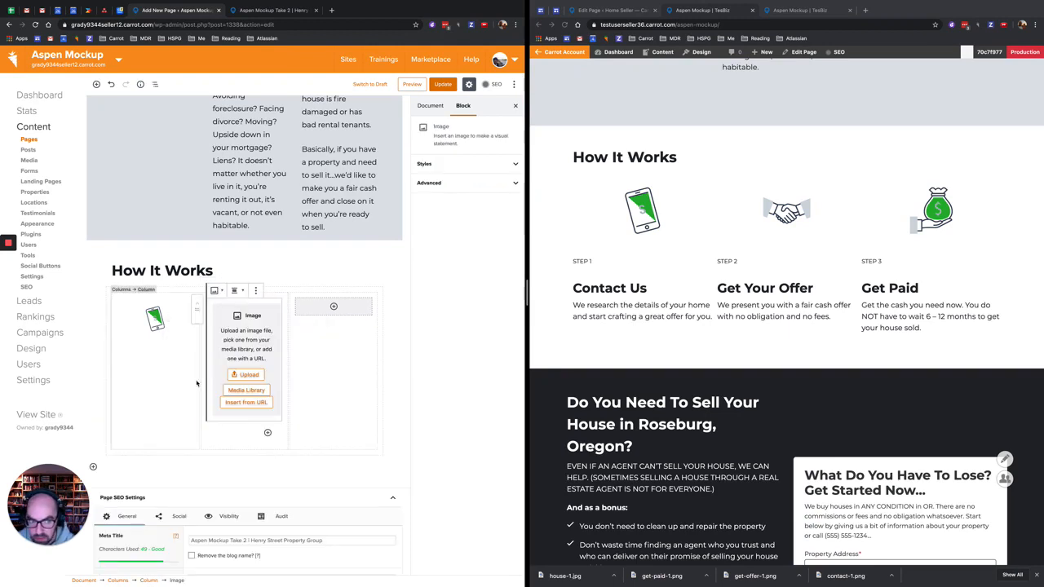
pyautogui.click(198, 383)
pyautogui.click(246, 390)
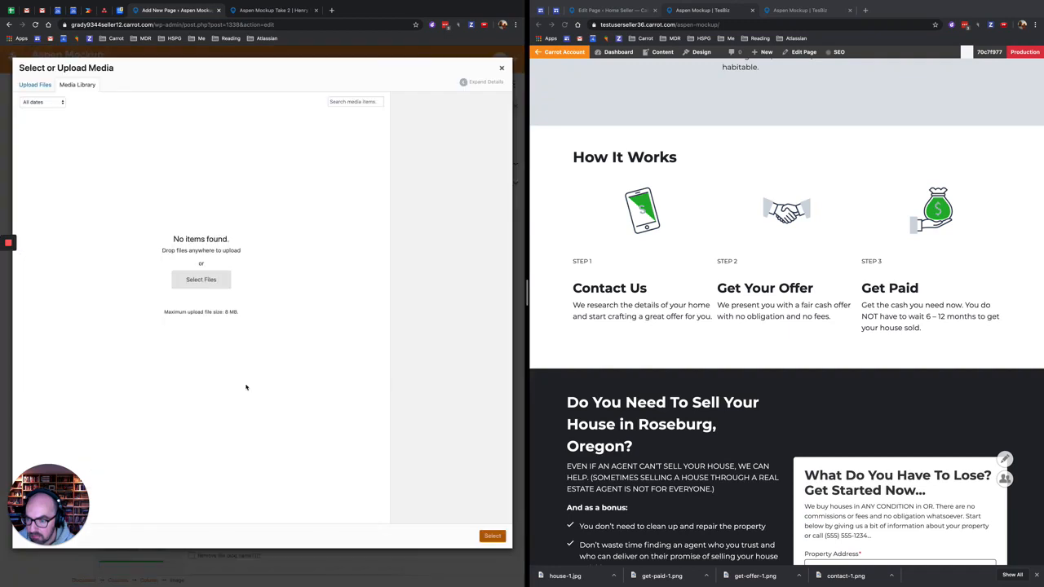
pyautogui.click(171, 147)
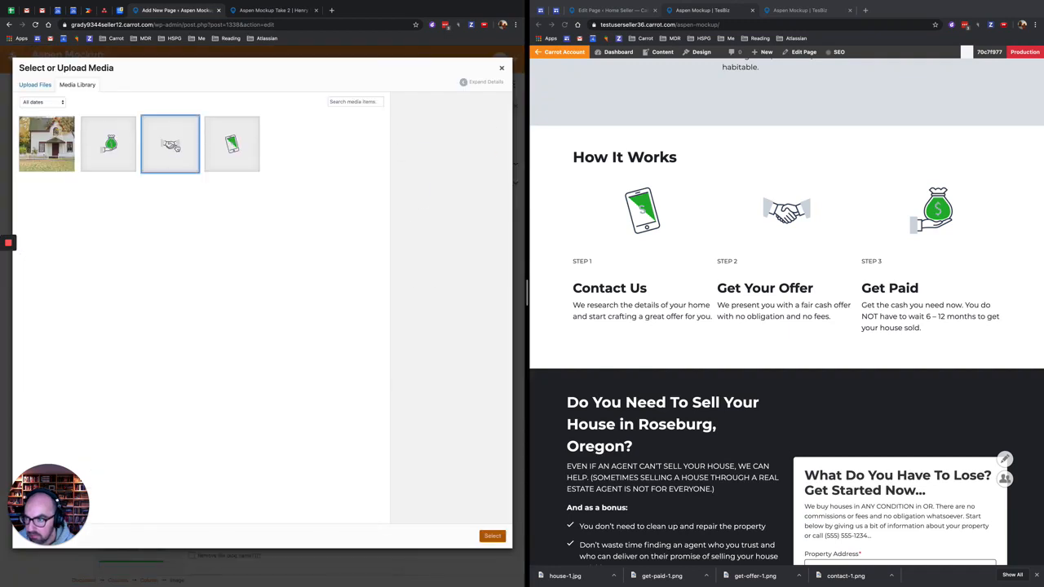
pyautogui.click(488, 537)
# Add an Image block to the third How It Works column using the money bag picture from the media library
pyautogui.click(334, 308)
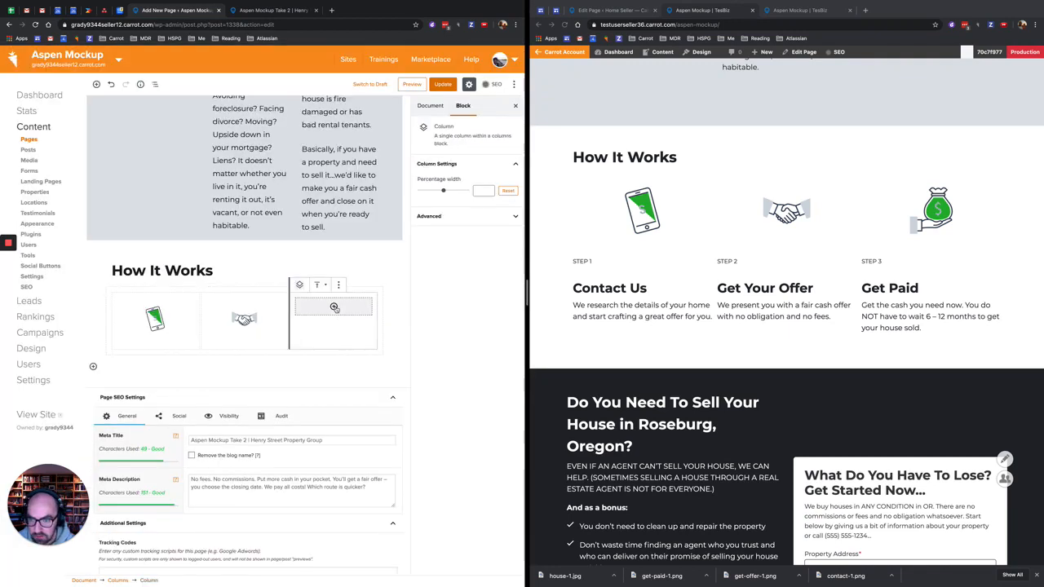
pyautogui.click(333, 307)
pyautogui.write('image')
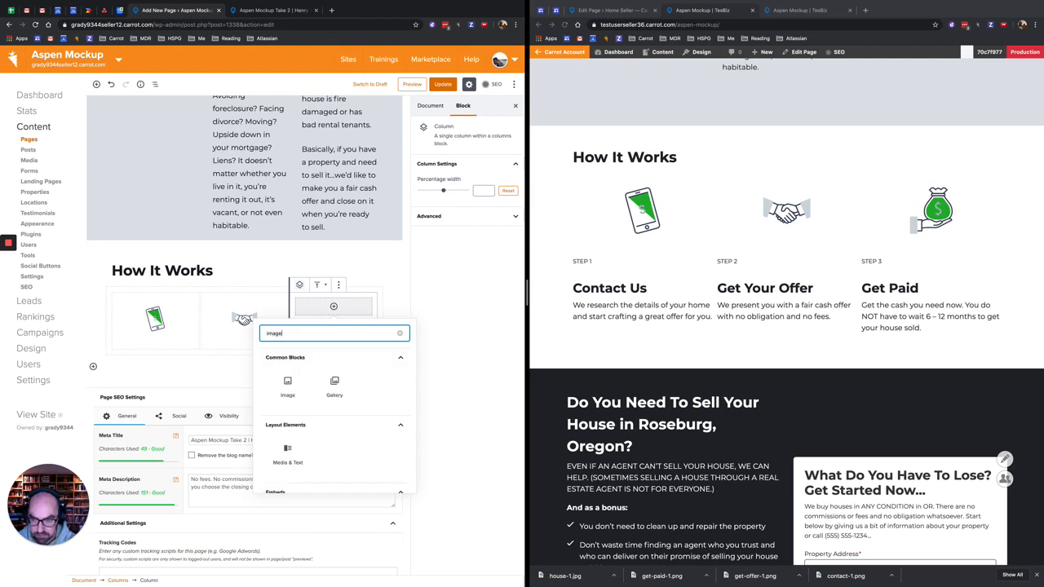
pyautogui.click(287, 382)
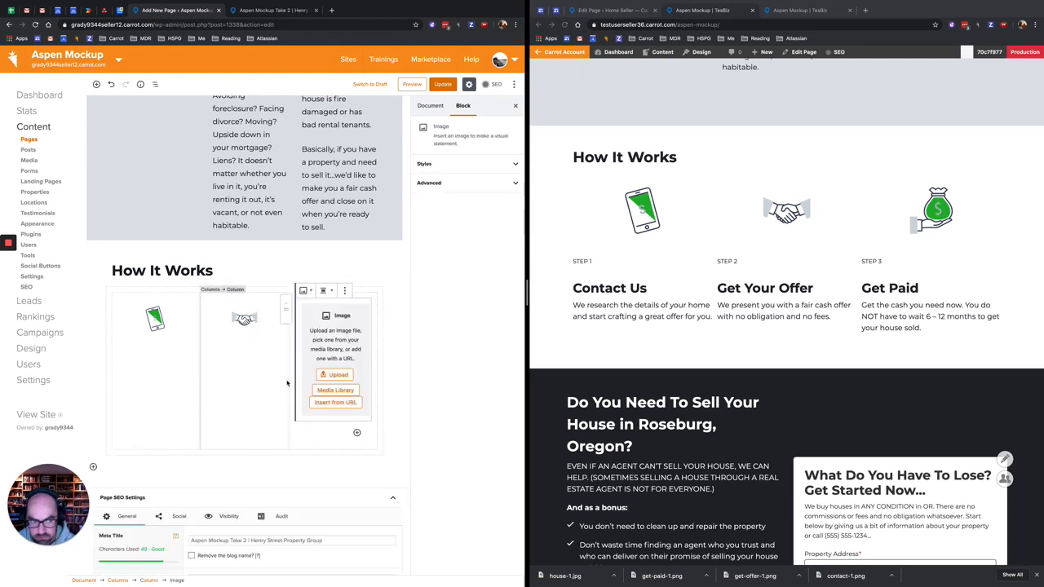
pyautogui.click(332, 391)
pyautogui.click(108, 143)
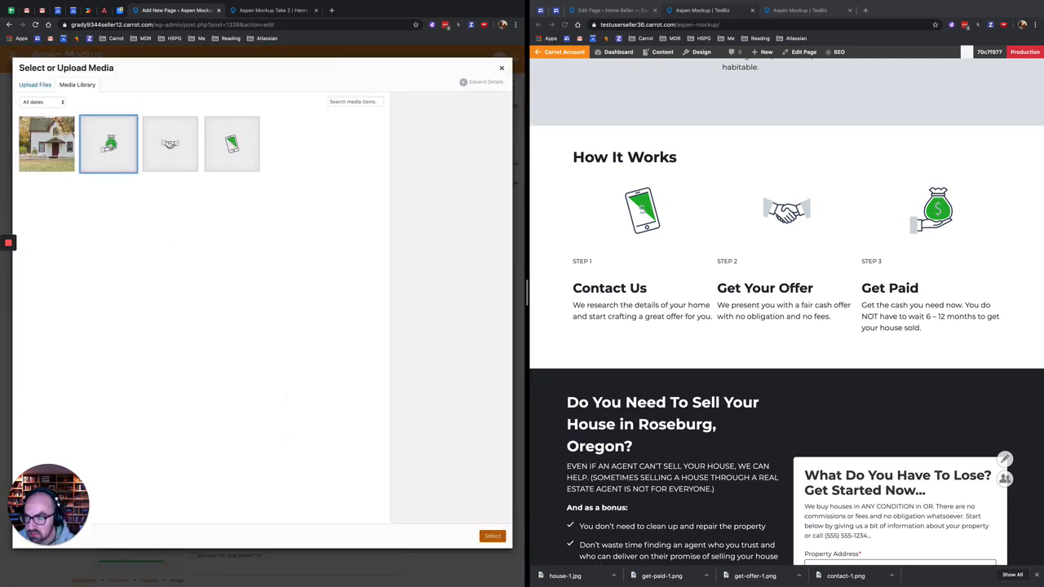
pyautogui.click(493, 537)
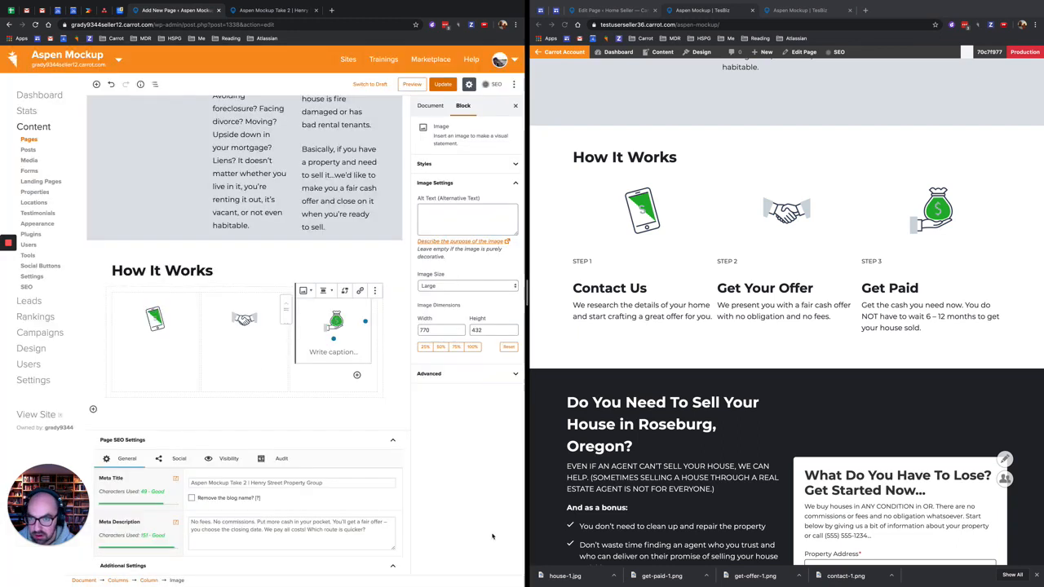
# Add a paragraph reading "Step 1" below the phone image in the first How It Works column
pyautogui.click(323, 381)
pyautogui.click(250, 364)
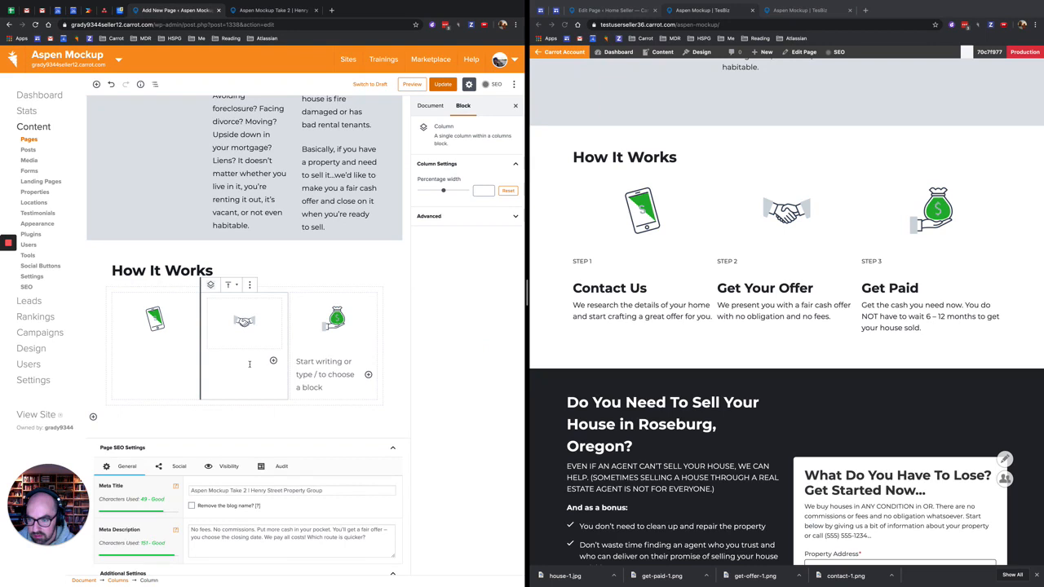
pyautogui.click(156, 372)
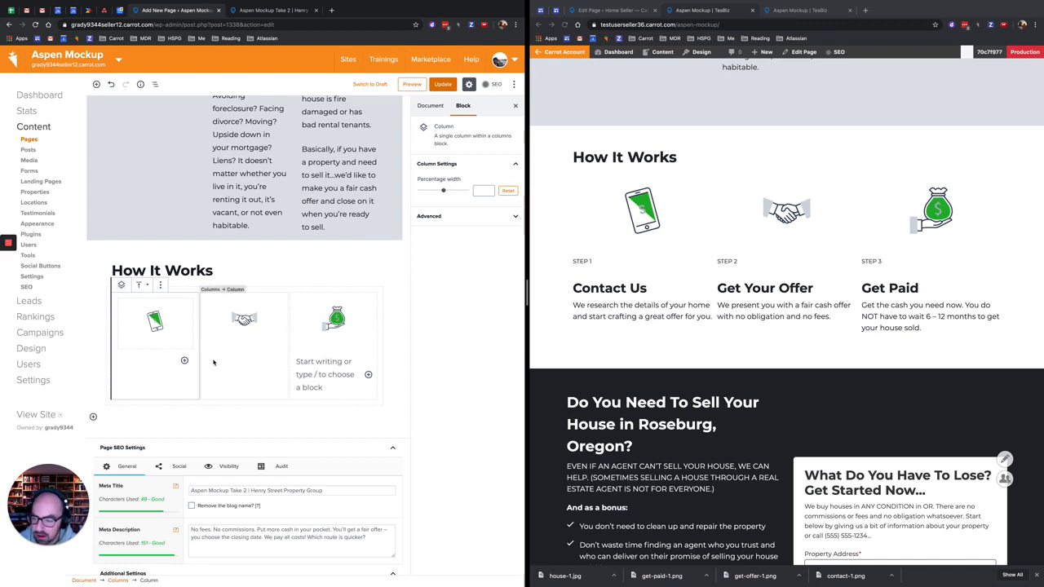
pyautogui.click(159, 361)
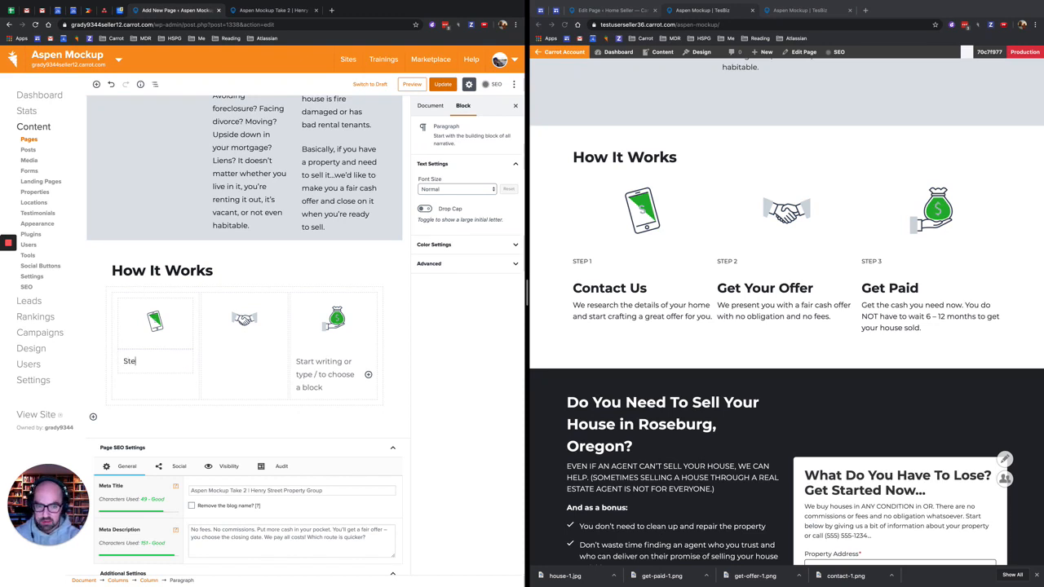
pyautogui.write('Step 1')
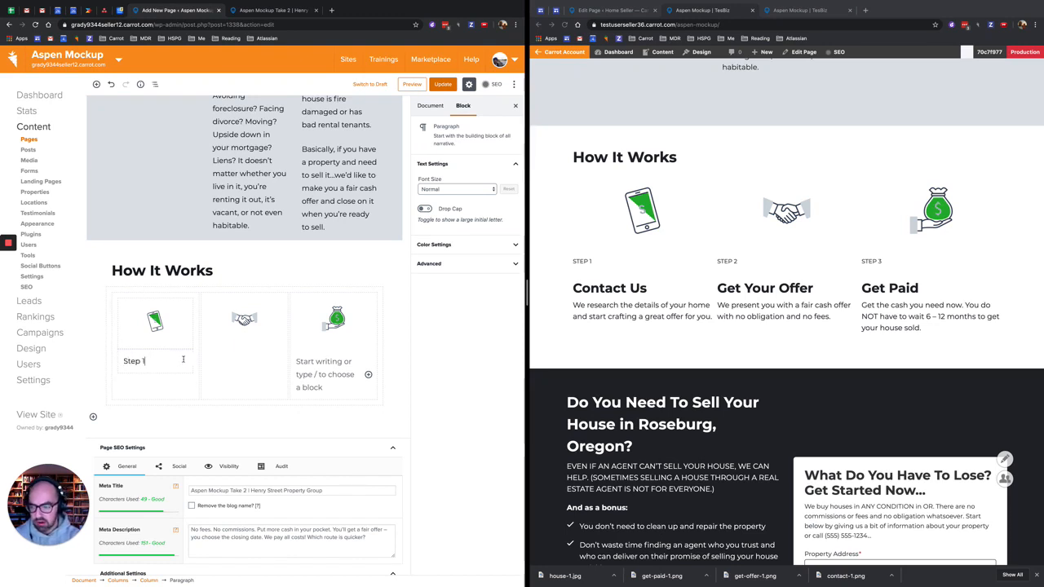
# Add paragraphs reading "Step 2" below the handshake image and "Step 3" below the money bag image
pyautogui.click(260, 363)
pyautogui.click(273, 361)
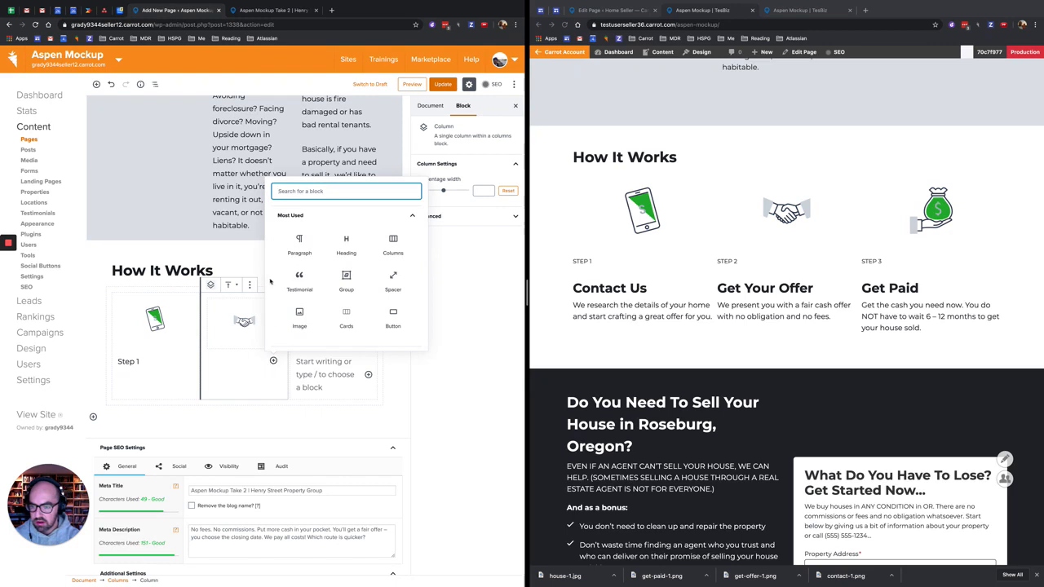
pyautogui.write('per')
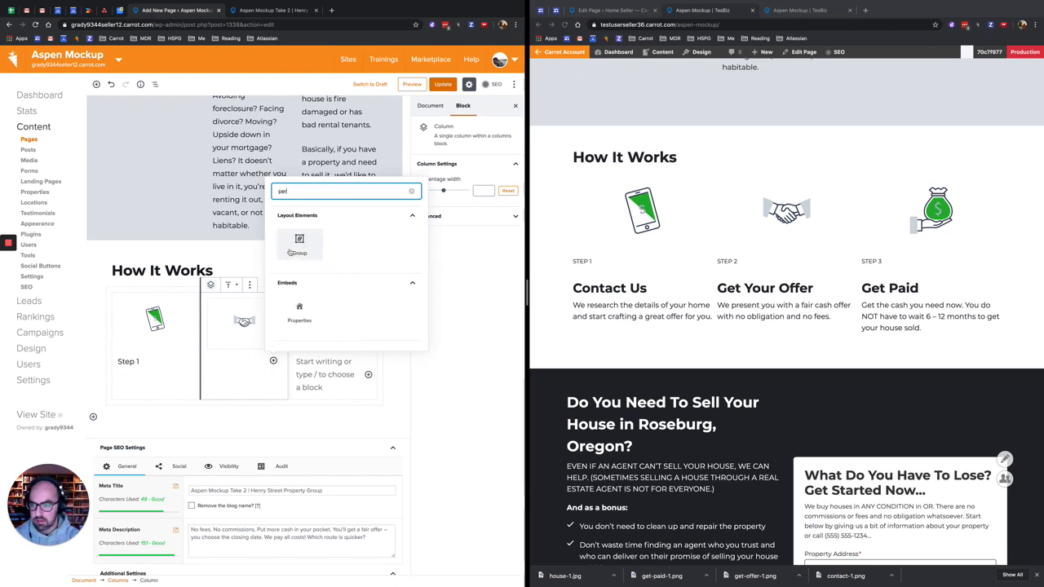
pyautogui.click(230, 375)
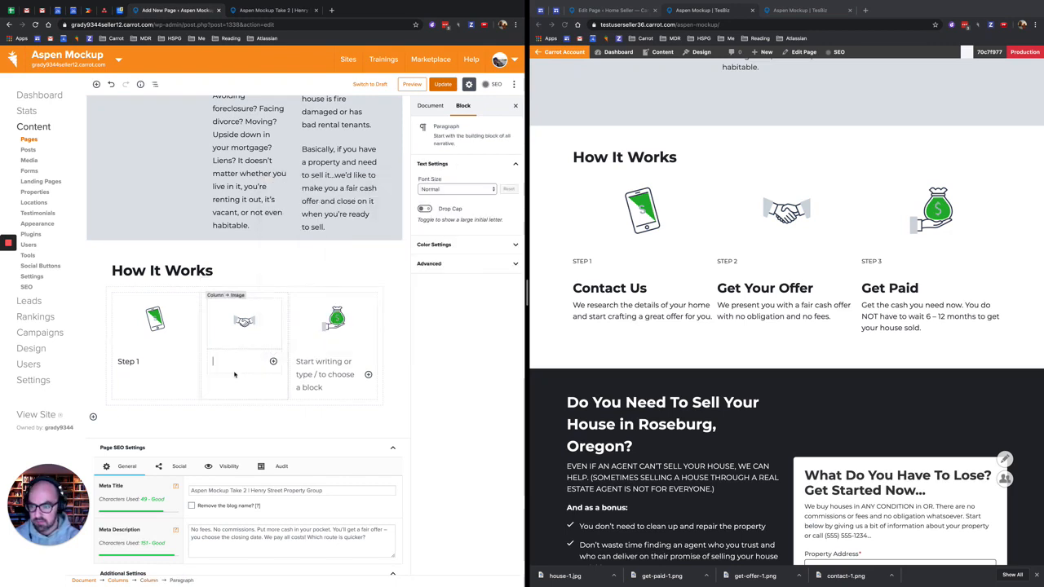
pyautogui.write('Step 2')
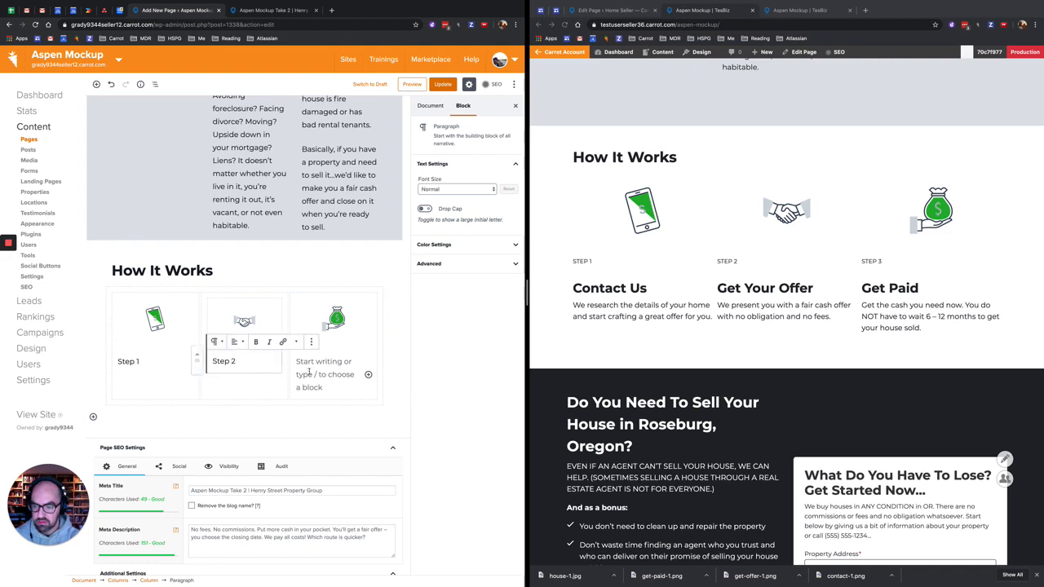
pyautogui.click(321, 361)
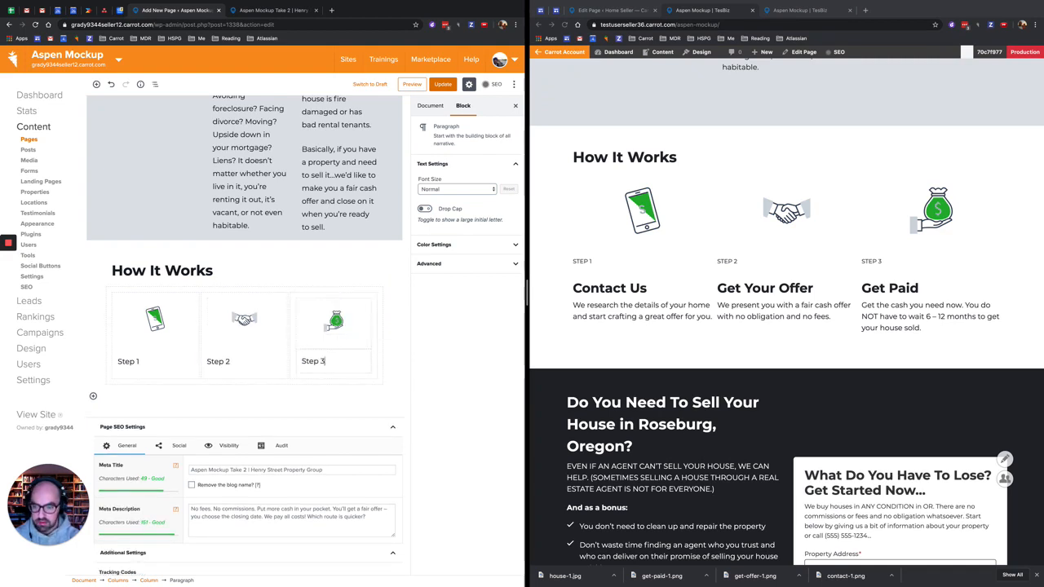
# Format the Step 3 paragraph in the third column as uppercase with the Small font size
pyautogui.moveTo(327, 361); pyautogui.dragTo(304, 361)
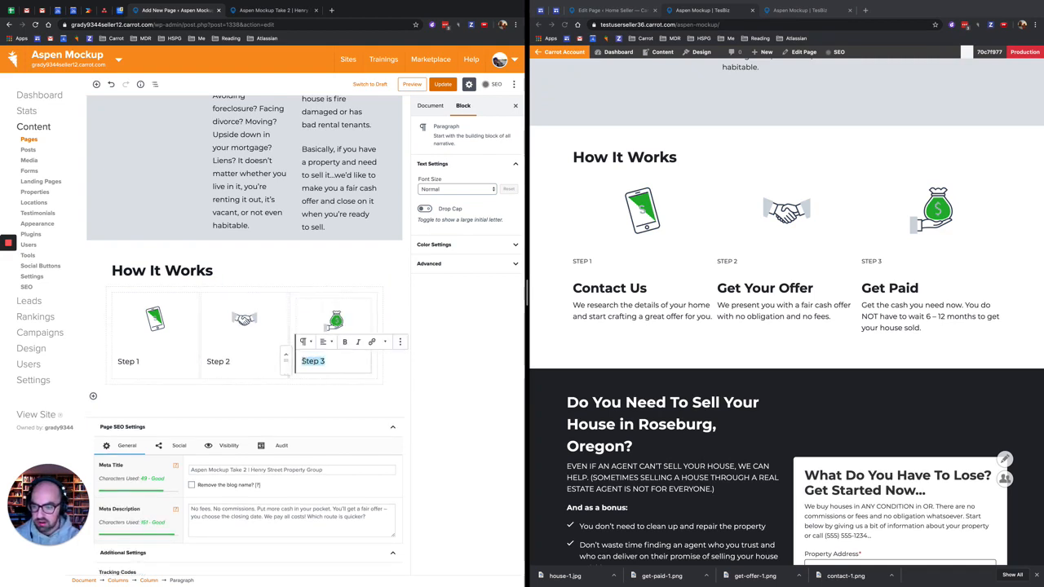
pyautogui.click(384, 341)
pyautogui.click(329, 417)
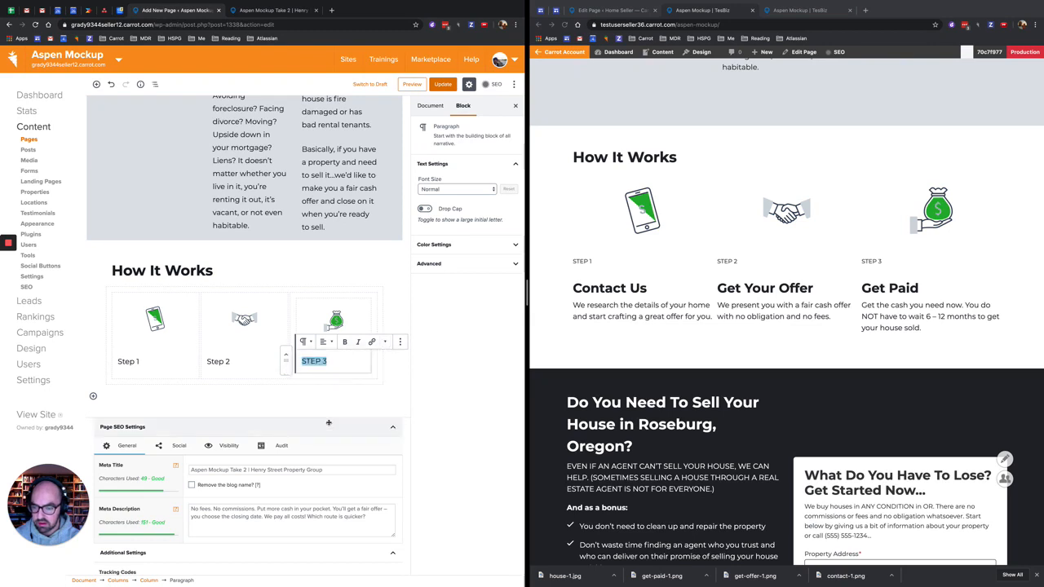
pyautogui.click(478, 191)
pyautogui.click(478, 182)
# Format the Step 2 paragraph in the second column as uppercase with the Small font size
pyautogui.click(220, 360)
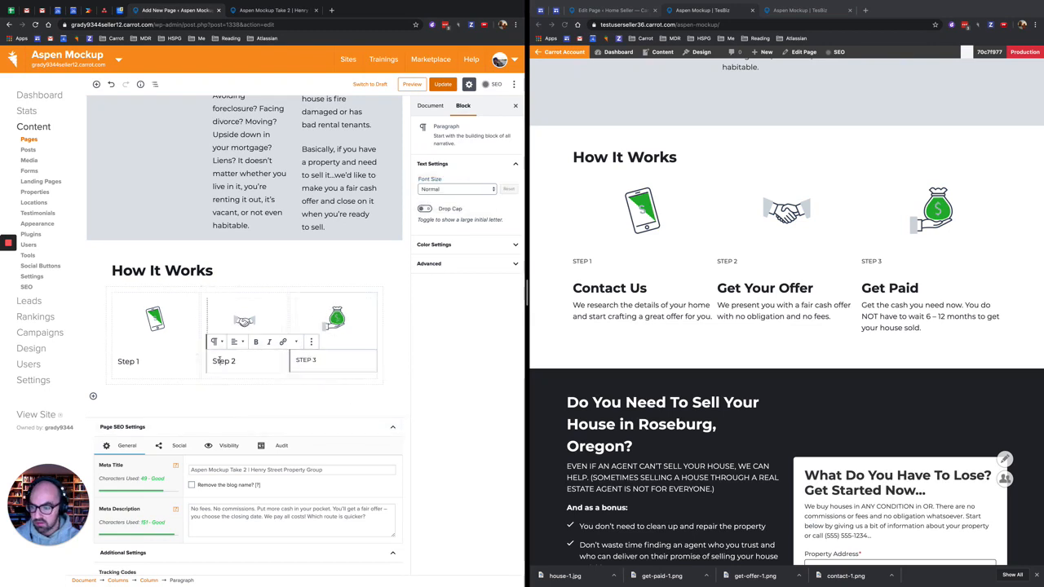
pyautogui.doubleClick(219, 361)
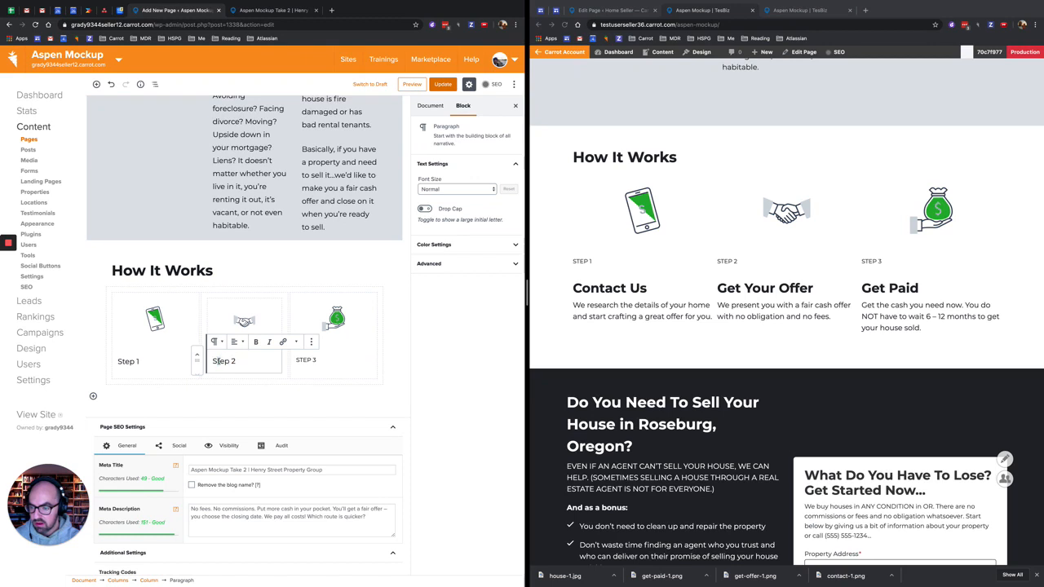
pyautogui.click(297, 342)
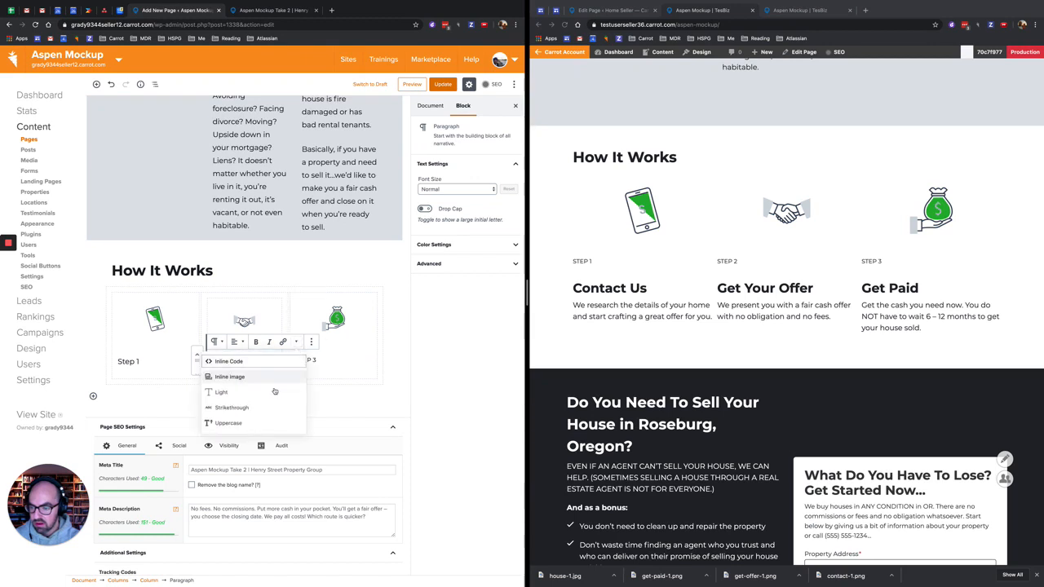
pyautogui.click(244, 423)
pyautogui.click(455, 189)
pyautogui.click(432, 180)
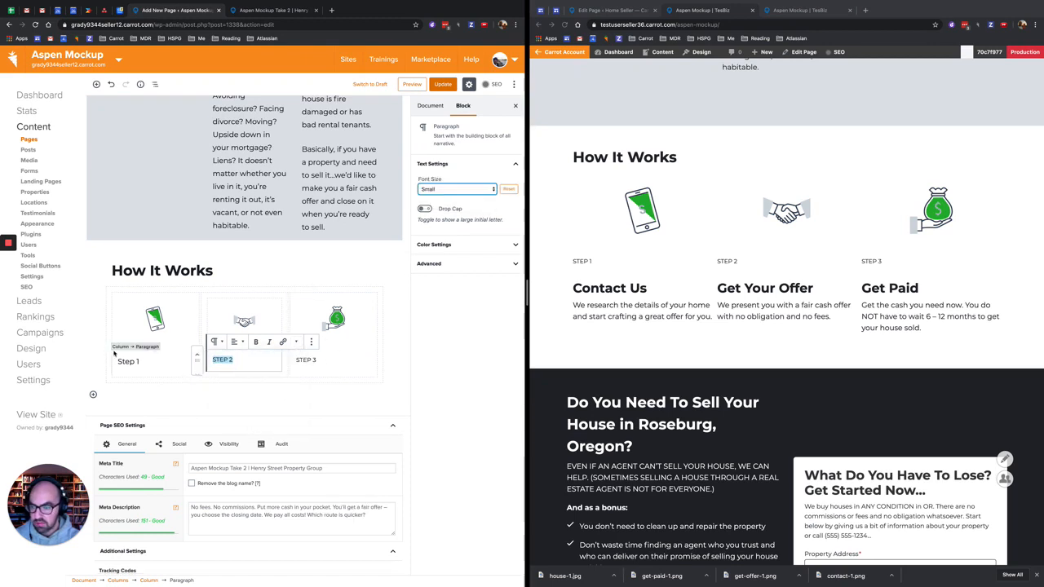
# Format the Step 1 paragraph in the first column as uppercase with the Small font size
pyautogui.tripleClick(132, 363)
pyautogui.click(206, 342)
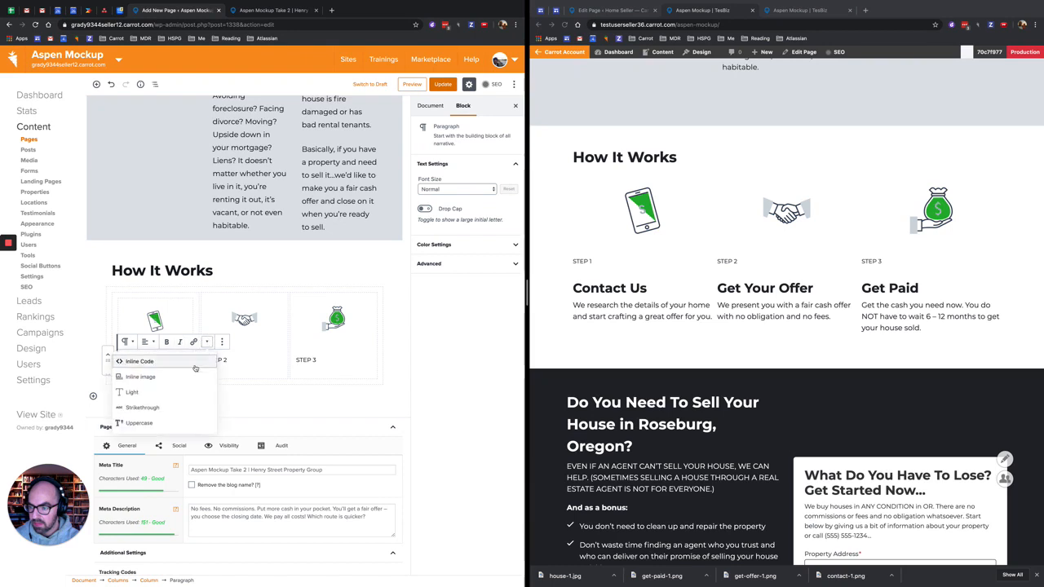
pyautogui.click(147, 428)
pyautogui.click(445, 188)
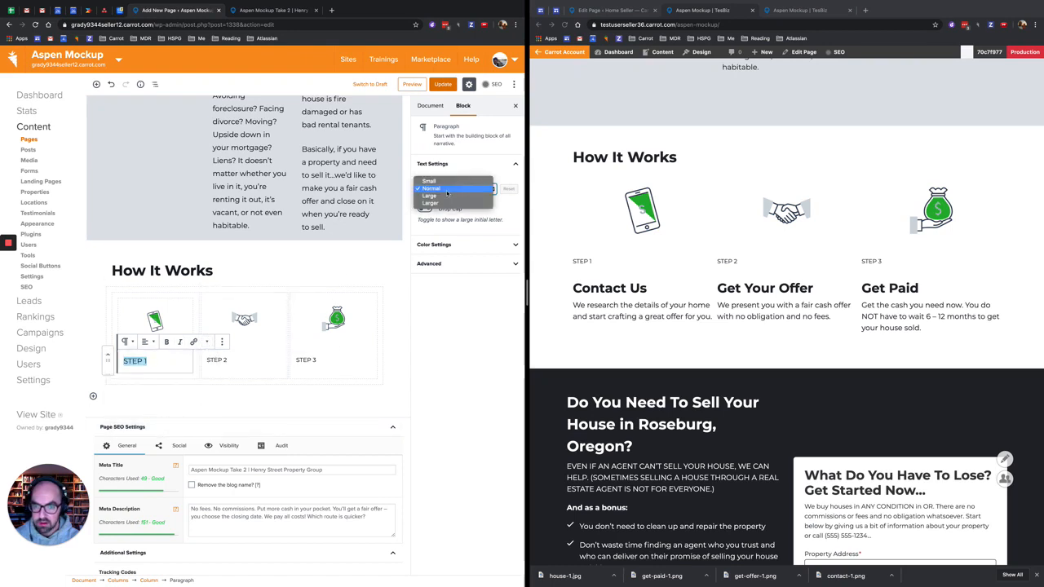
pyautogui.click(433, 180)
# Add an H3 heading reading "Contact Us" below the Step 1 paragraph in the first column
pyautogui.click(151, 360)
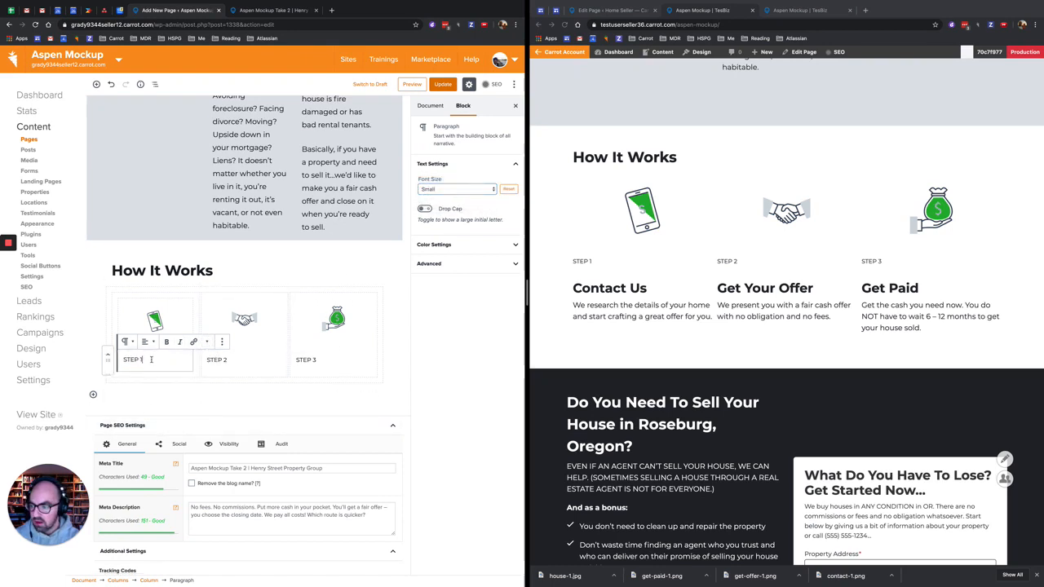
pyautogui.press('Return')
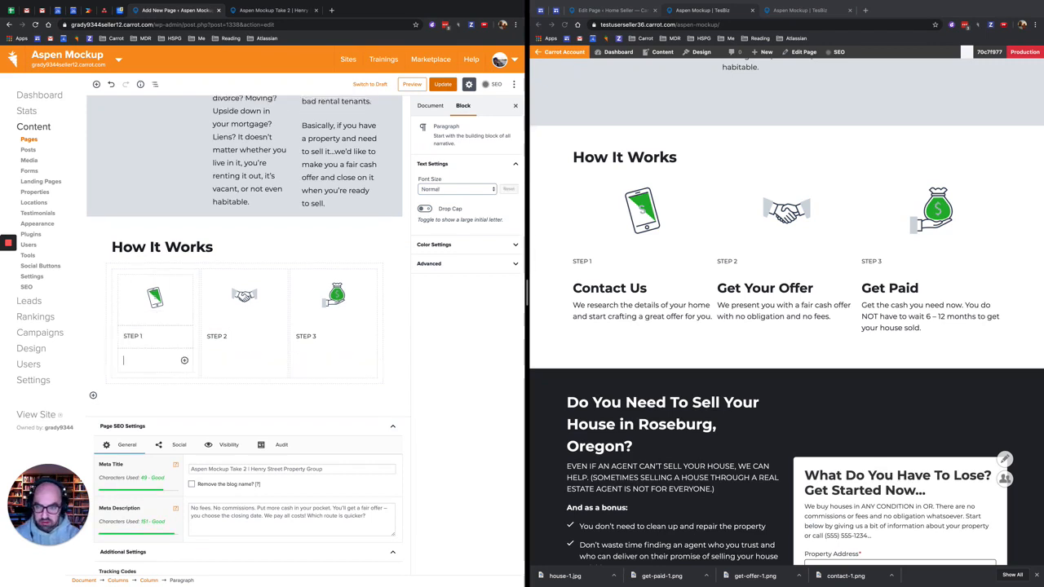
pyautogui.click(186, 361)
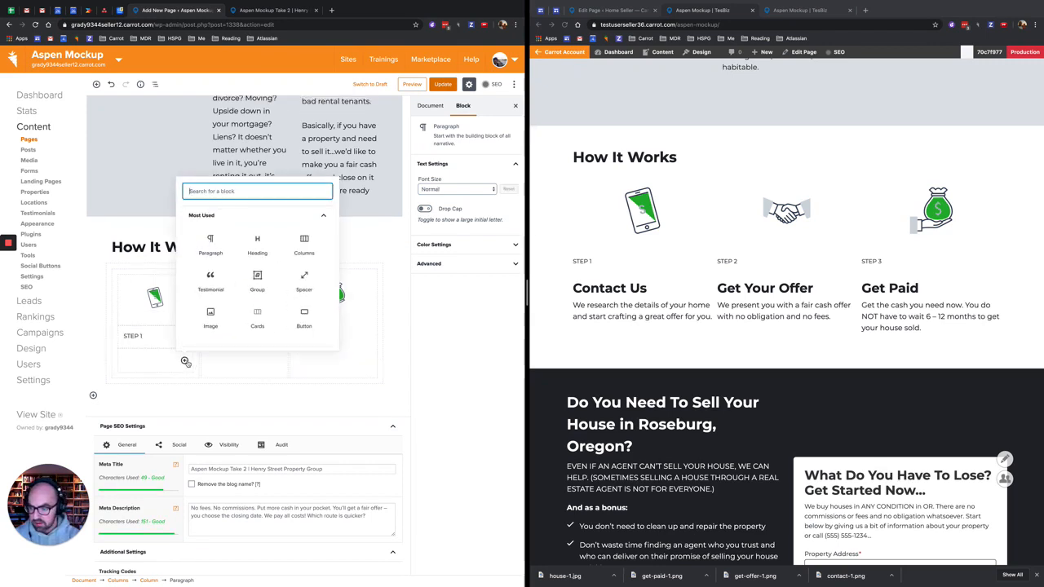
pyautogui.click(253, 242)
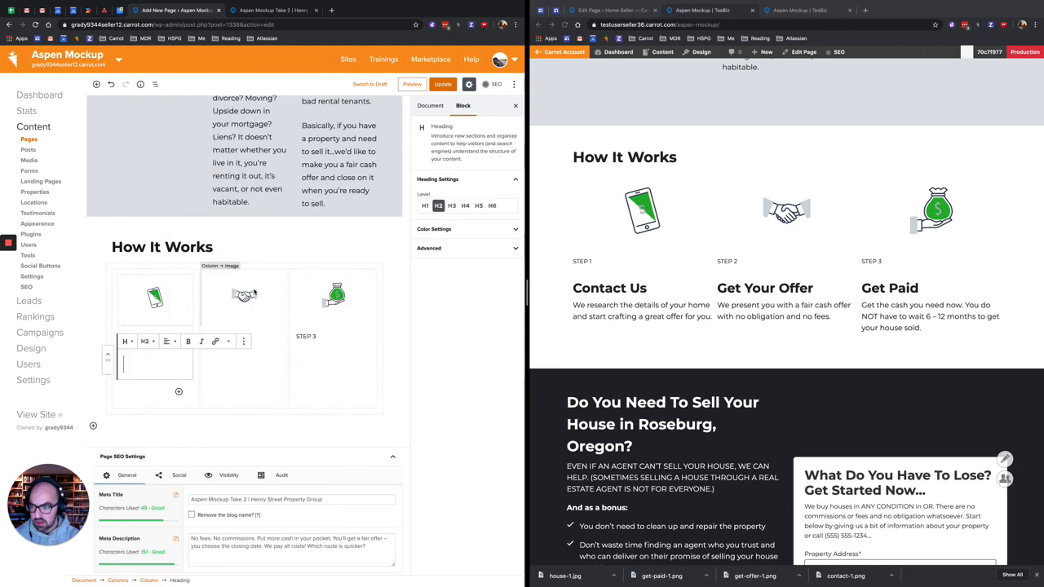
pyautogui.click(146, 341)
pyautogui.click(144, 306)
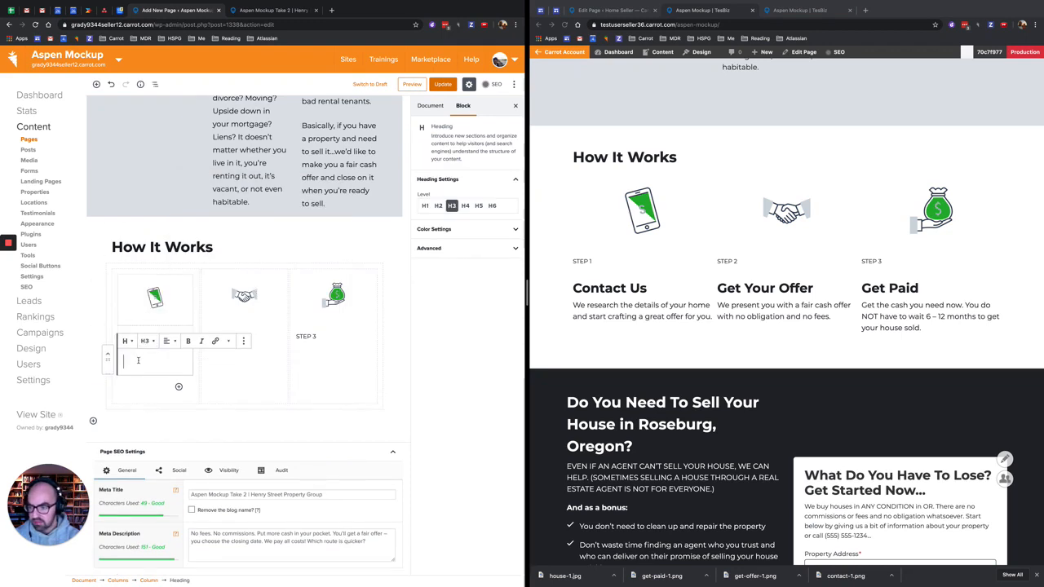
pyautogui.write('Contact Us')
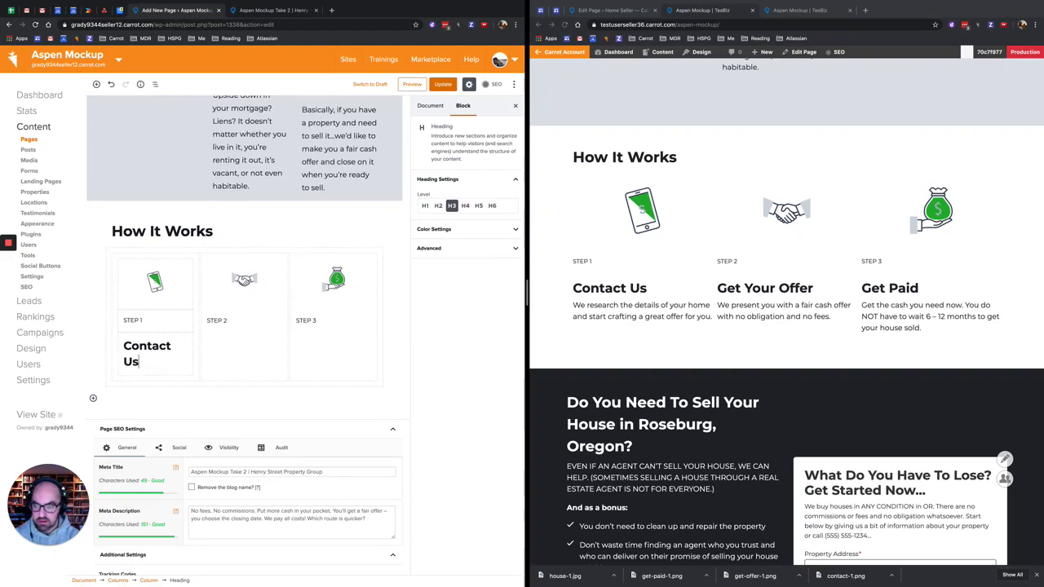
# Duplicate the Contact Us heading and move the copy below the Step 2 paragraph in the second column
pyautogui.click(244, 326)
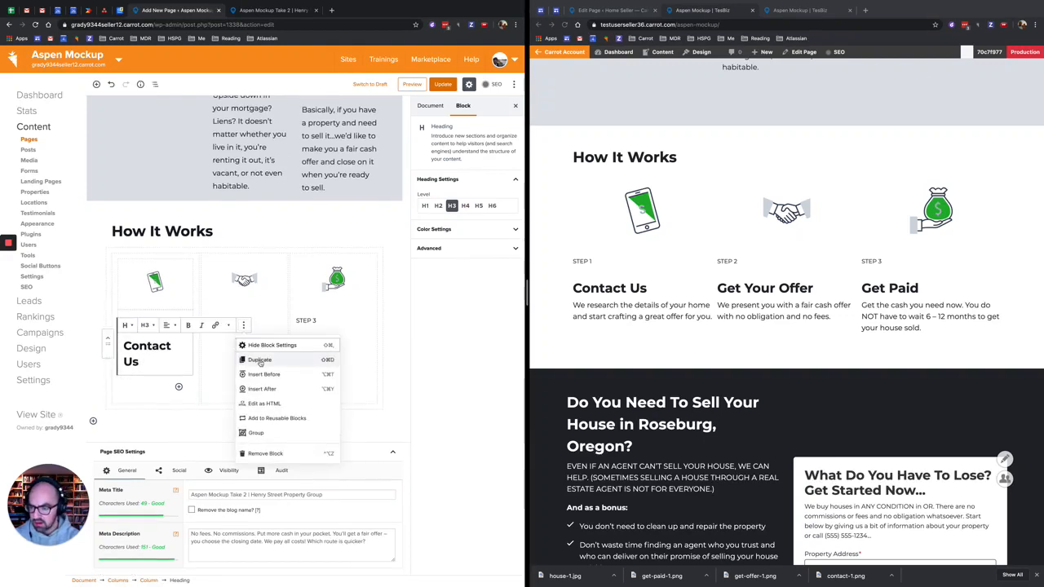
pyautogui.click(259, 360)
pyautogui.moveTo(106, 386); pyautogui.dragTo(217, 327)
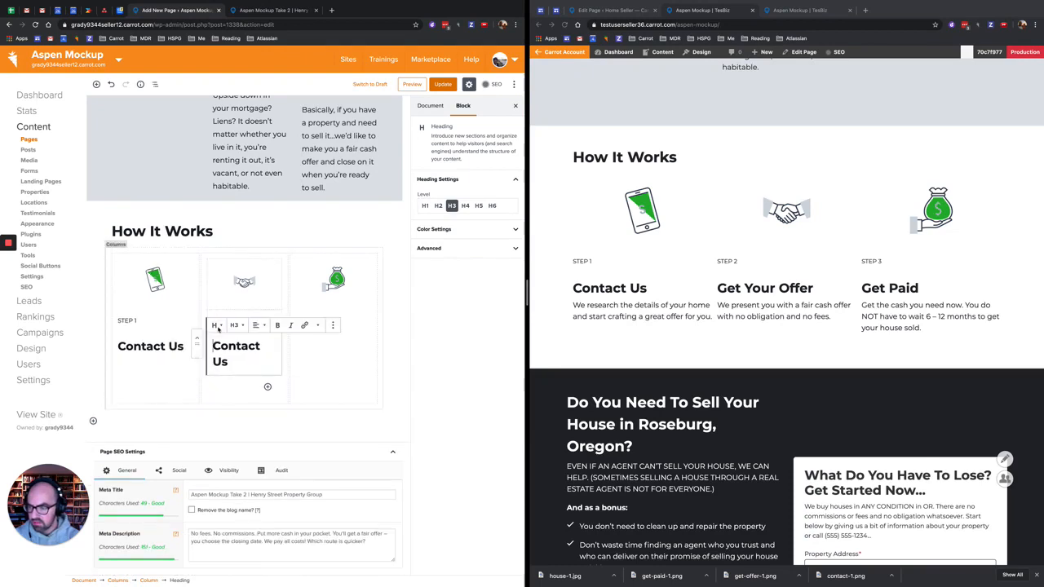
# Duplicate the second column's Contact Us heading and move the copy below the Step 3 paragraph in the third column
pyautogui.click(333, 326)
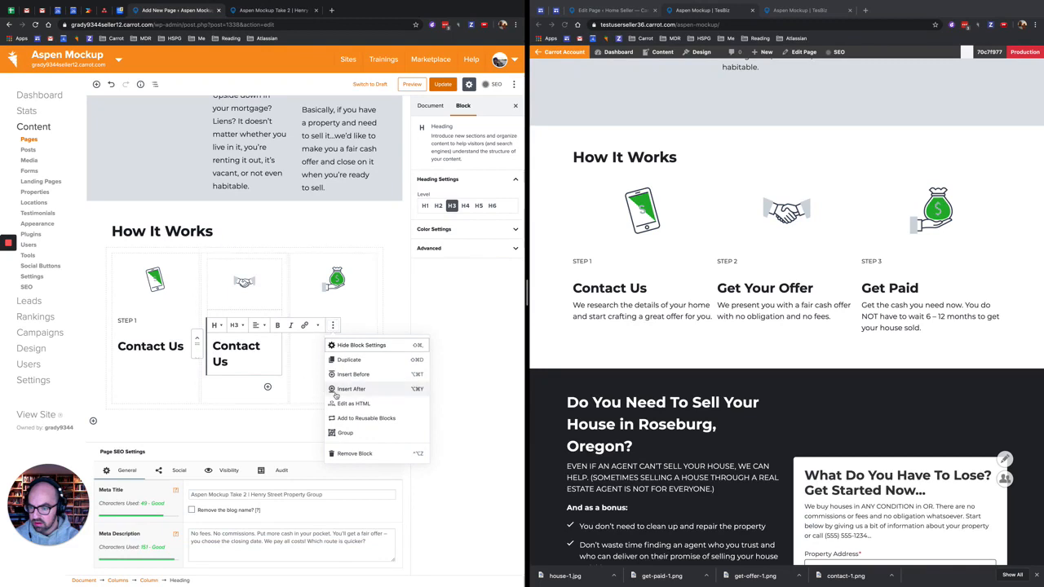
pyautogui.click(349, 360)
pyautogui.moveTo(198, 387); pyautogui.dragTo(310, 336)
# Change the second column's heading to "Get Your Offer" and the third column's heading to "Get Paid"
pyautogui.tripleClick(229, 348)
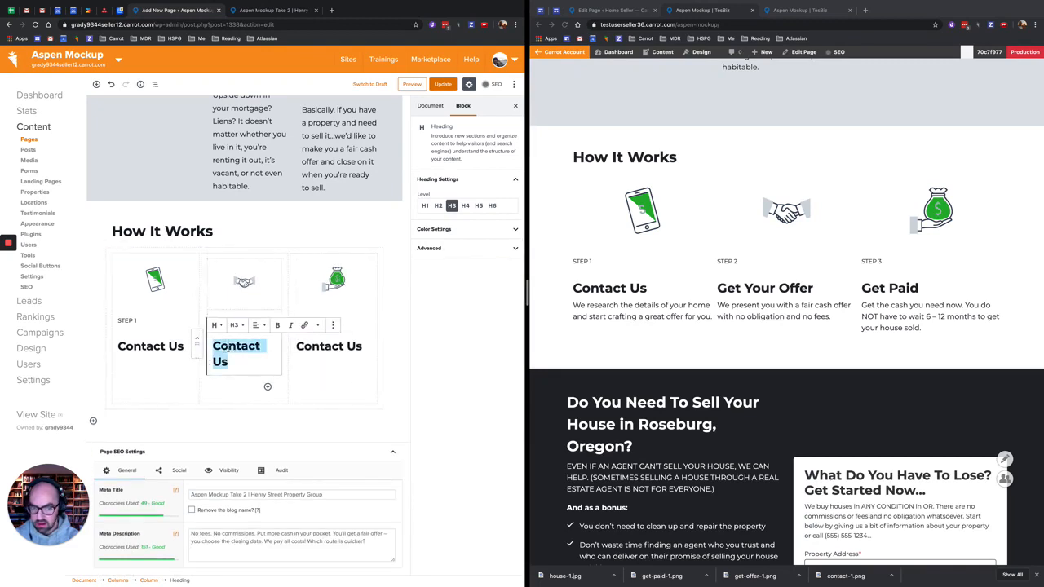
pyautogui.write('Get y')
pyautogui.press('BackSpace')
pyautogui.write('Your Offer')
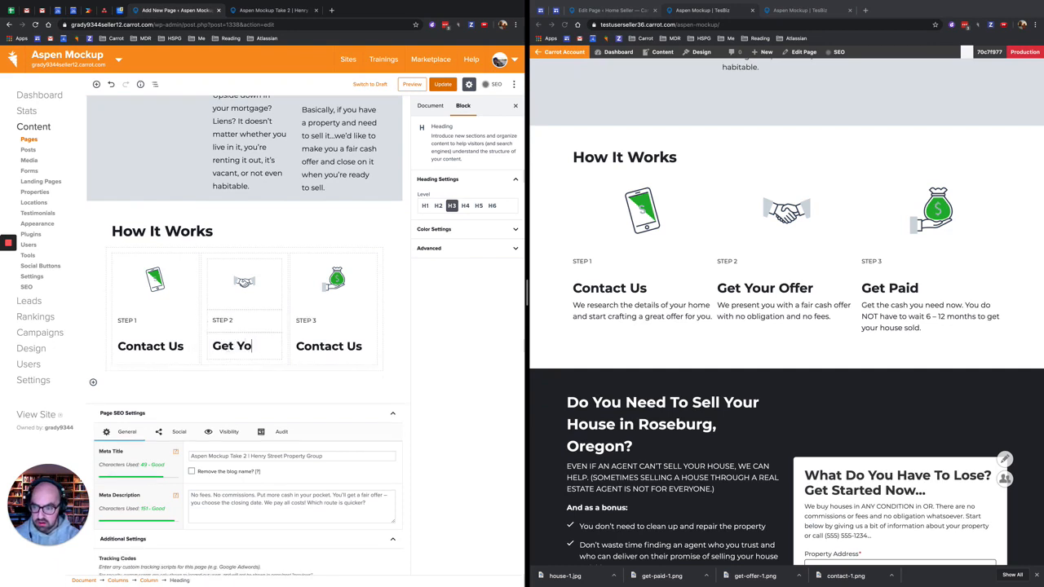
pyautogui.tripleClick(326, 334)
pyautogui.write('Get Paid')
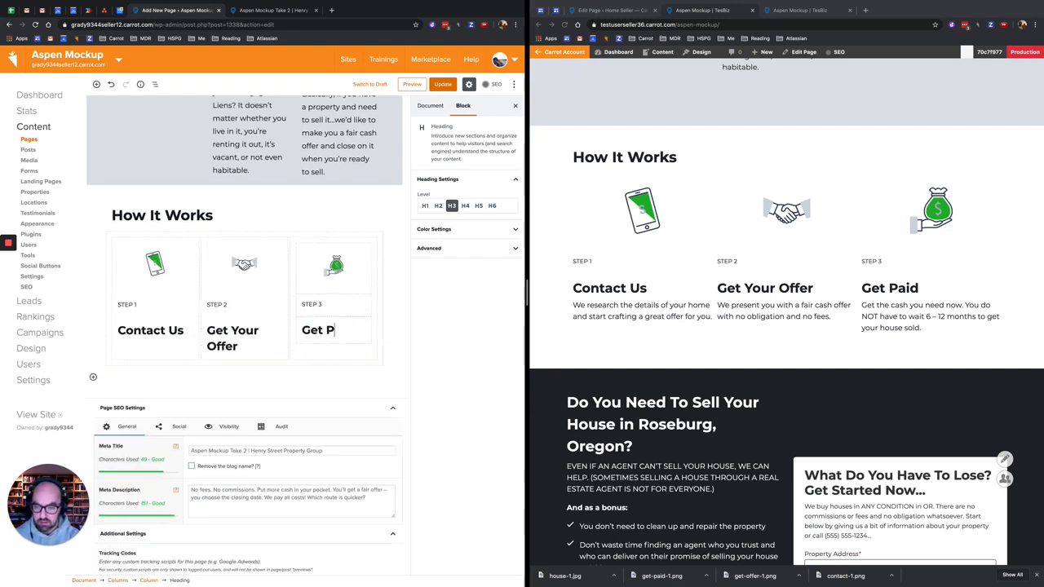
# Add an empty paragraph block below the Contact Us heading in the first column
pyautogui.click(162, 345)
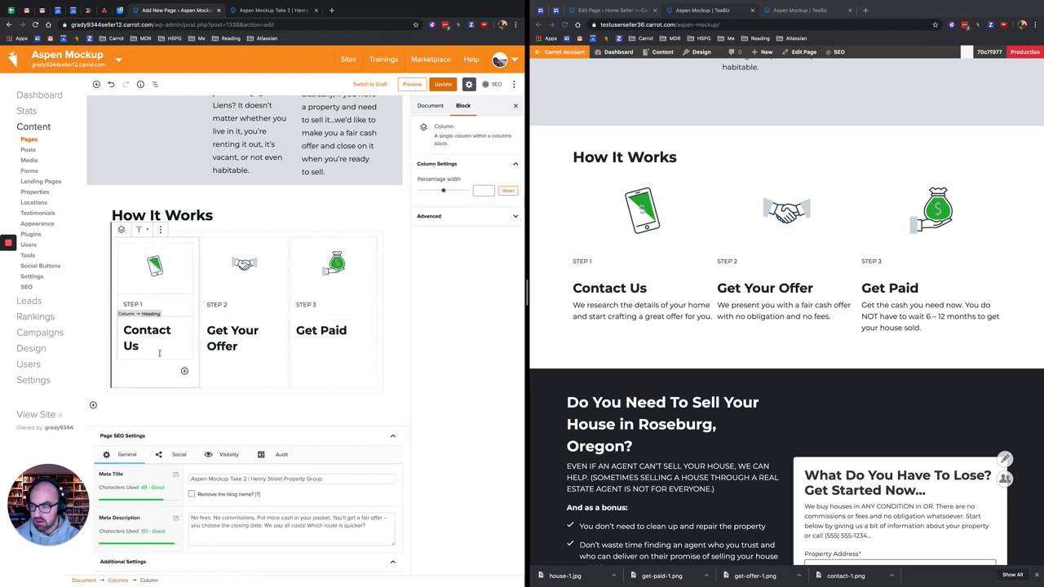
pyautogui.click(185, 373)
pyautogui.click(184, 373)
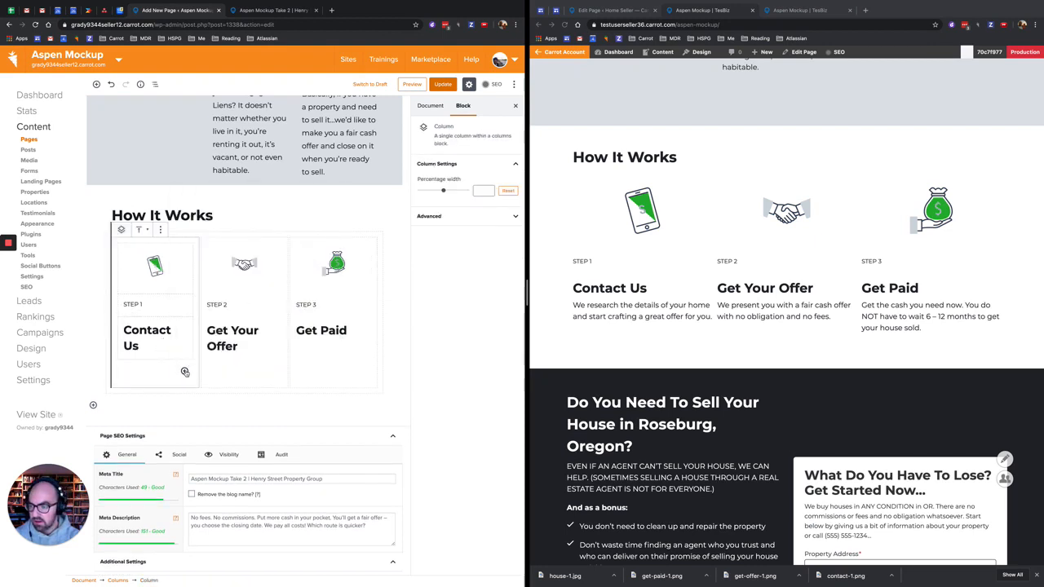
pyautogui.click(184, 373)
pyautogui.click(213, 259)
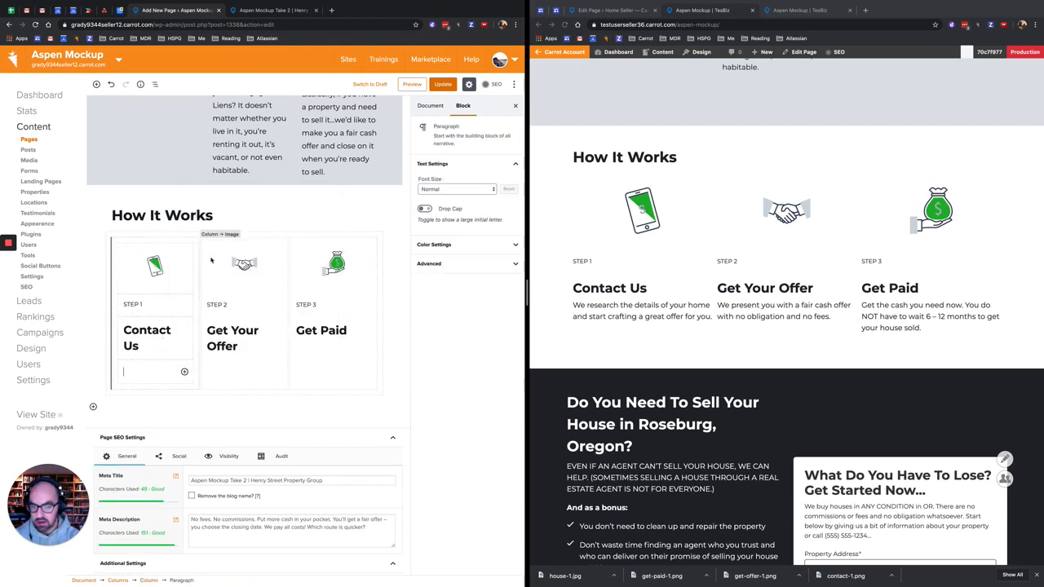
# Copy the reference page's Step 1 text, "We research the details of your home and start crafting a great offer for you.", into the new paragraph
pyautogui.click(715, 319)
pyautogui.moveTo(715, 319); pyautogui.dragTo(610, 314)
pyautogui.click(611, 312)
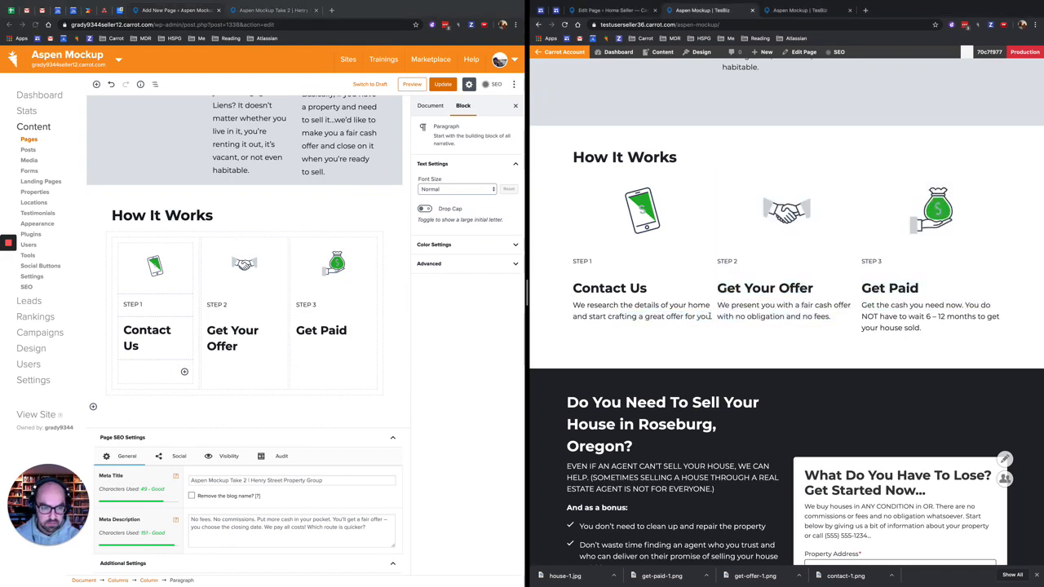
pyautogui.moveTo(713, 319); pyautogui.dragTo(706, 318)
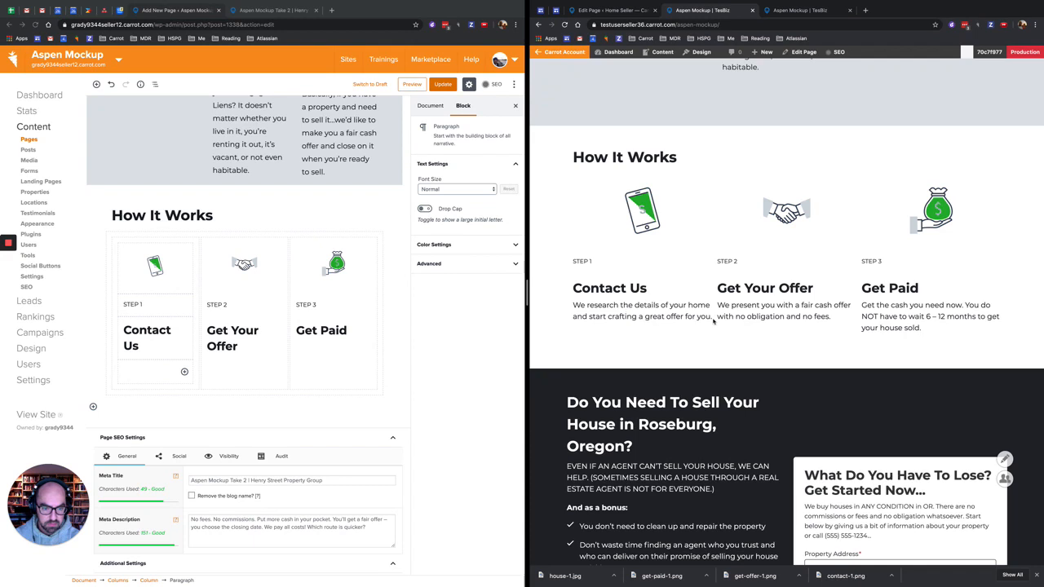
pyautogui.moveTo(713, 319); pyautogui.dragTo(575, 307)
pyautogui.press('super+c')
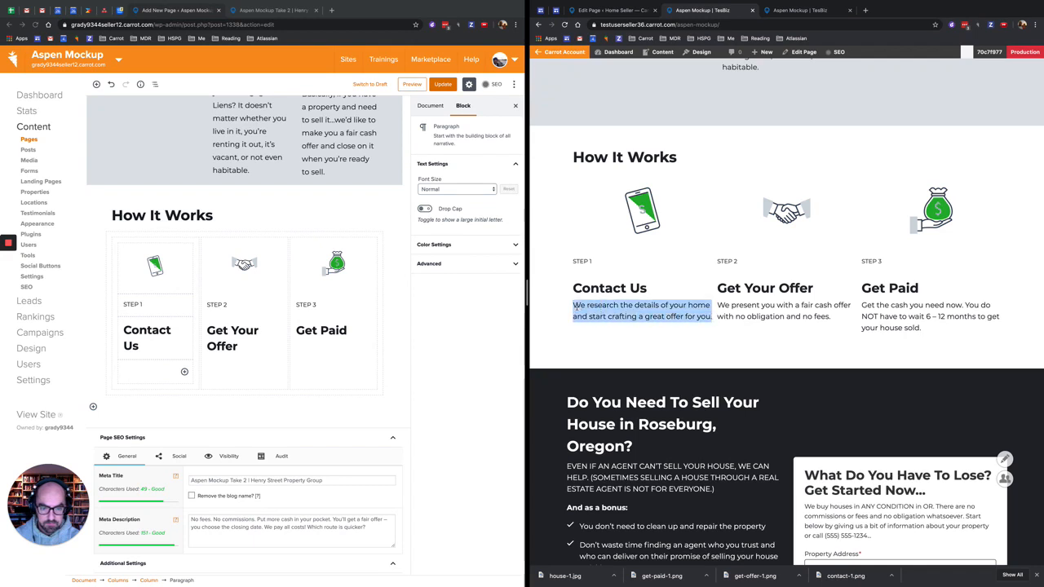
pyautogui.click(178, 372)
pyautogui.press('super+v')
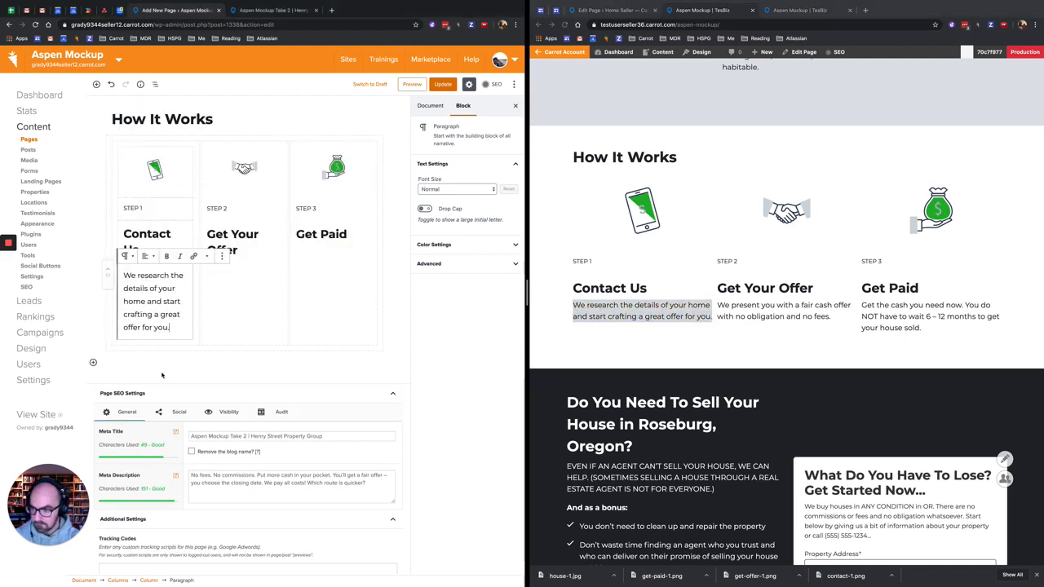
# Duplicate the first column's description paragraph and move the copy below the Get Your Offer heading in the second column
pyautogui.click(222, 257)
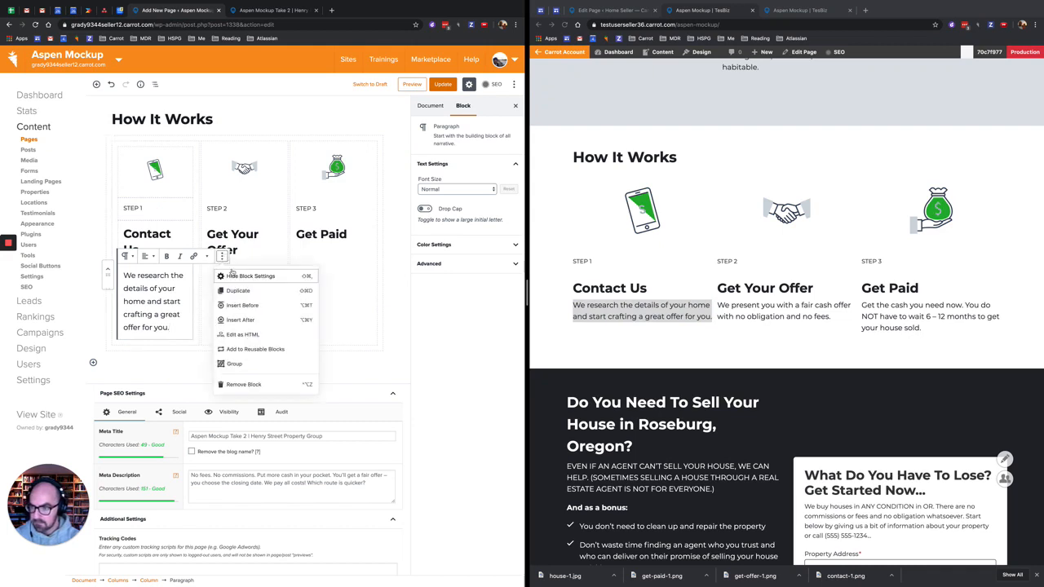
pyautogui.click(243, 285)
pyautogui.moveTo(106, 352); pyautogui.dragTo(212, 260)
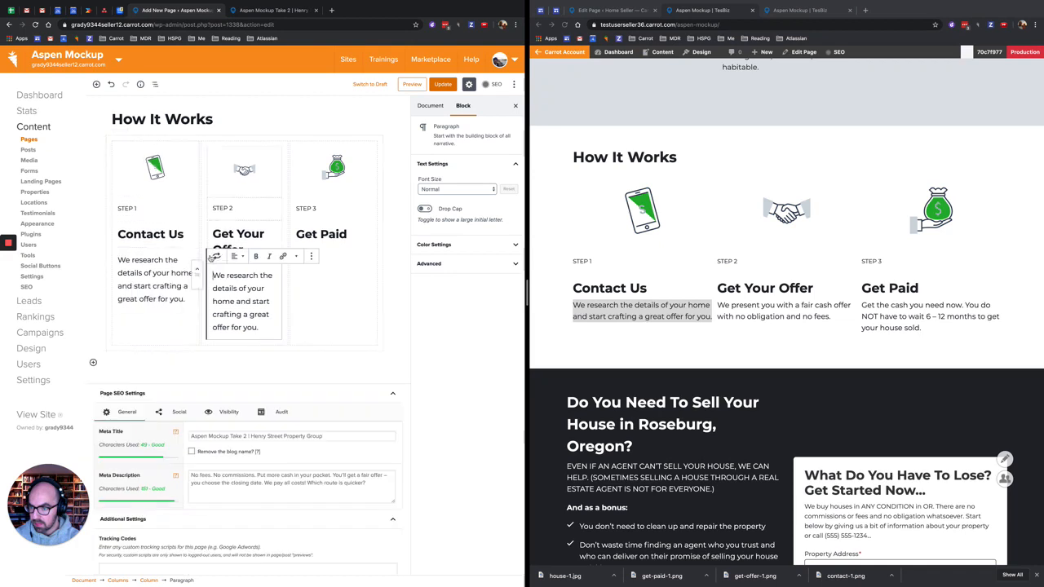
# Replace the second column's paragraph with the reference text "We present you with a fair cash offer with no obligation and no fees."
pyautogui.moveTo(832, 317); pyautogui.dragTo(718, 305)
pyautogui.press('super+c')
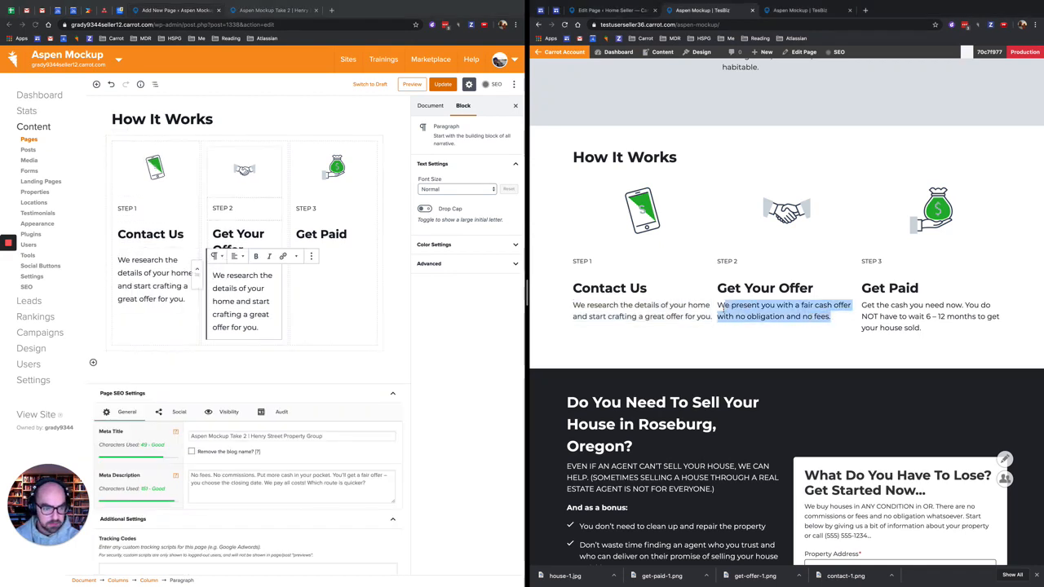
pyautogui.doubleClick(243, 301)
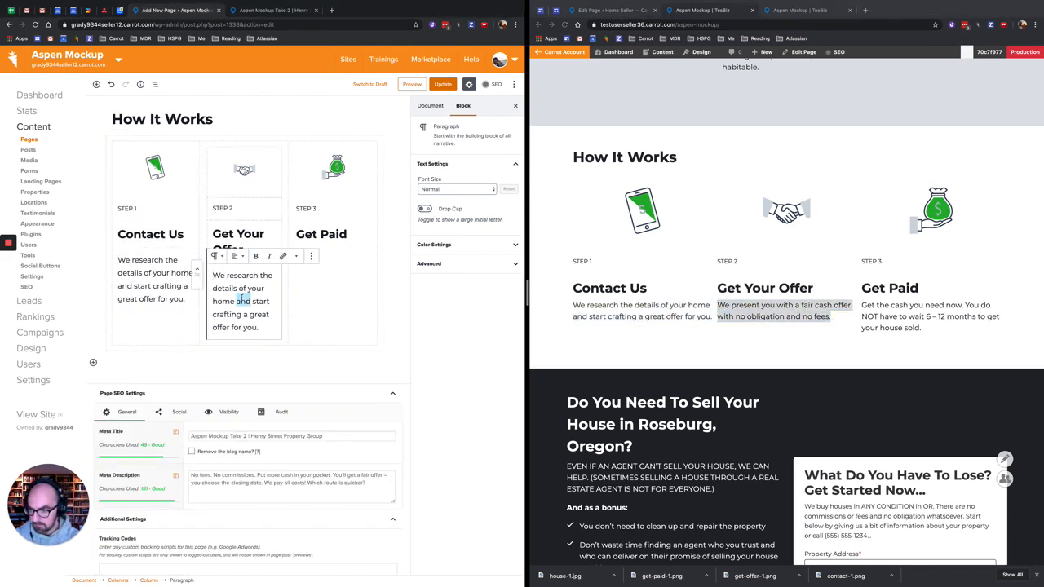
pyautogui.tripleClick(241, 300)
pyautogui.press('super+v')
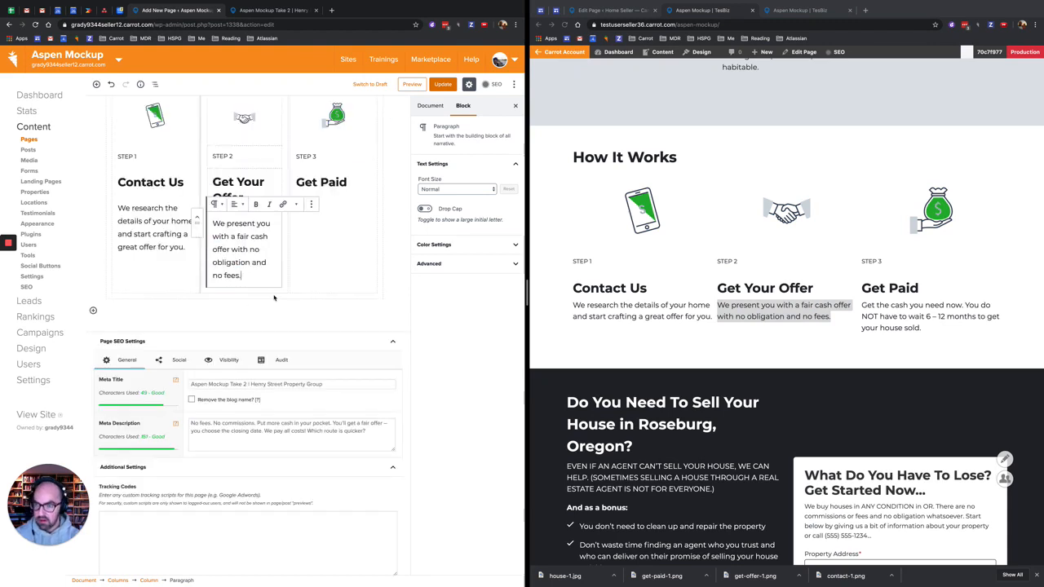
# Add a paragraph below Get Paid with the reference text "Get the cash you need now. You do NOT have to wait 6 – 12 months to get your house sold."
pyautogui.click(923, 330)
pyautogui.click(922, 329)
pyautogui.moveTo(923, 329); pyautogui.dragTo(862, 306)
pyautogui.press('super+c')
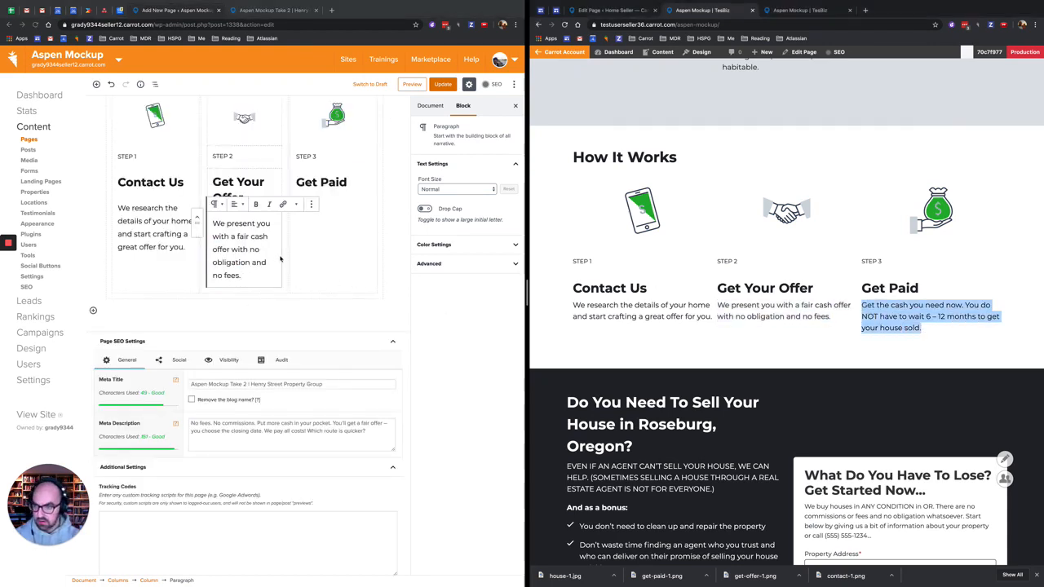
pyautogui.click(280, 259)
pyautogui.click(338, 209)
pyautogui.click(364, 219)
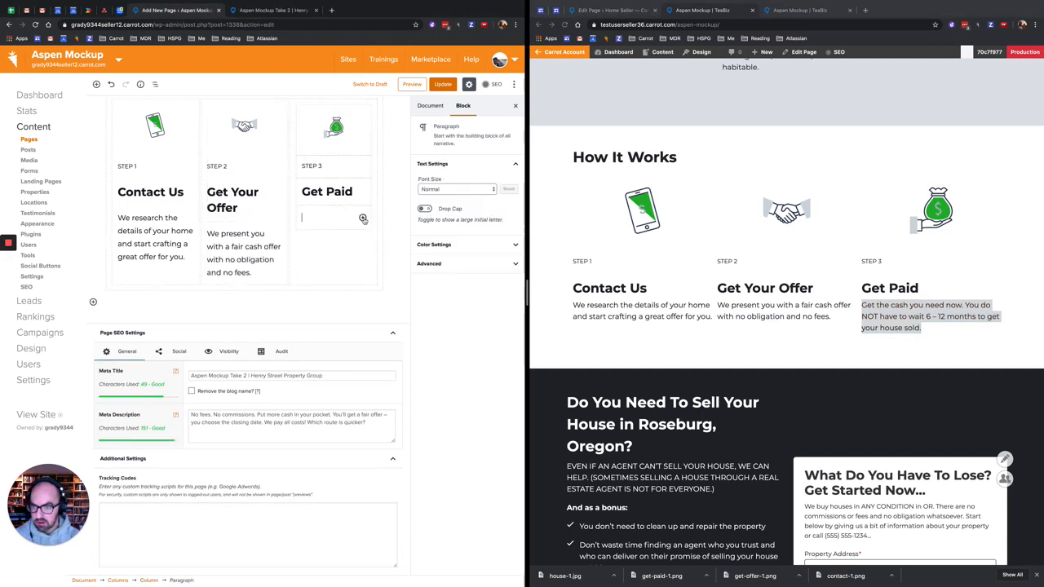
pyautogui.click(363, 219)
pyautogui.click(329, 217)
pyautogui.press('super+v')
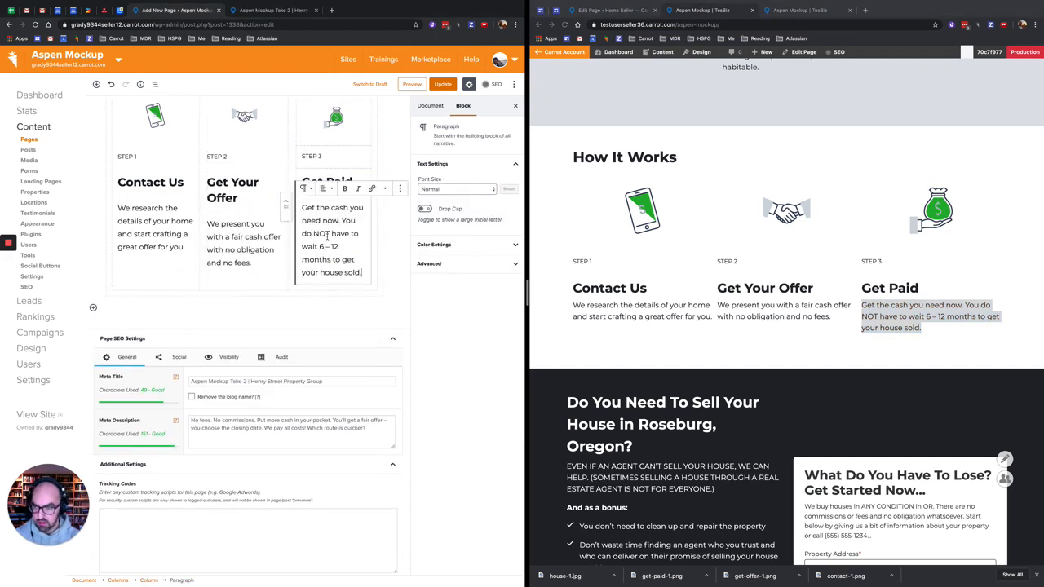
pyautogui.click(379, 256)
# Update the page with the finished How It Works columns and generate its preview
pyautogui.scroll(2, 302, 266)
pyautogui.scroll(2, 302, 266)
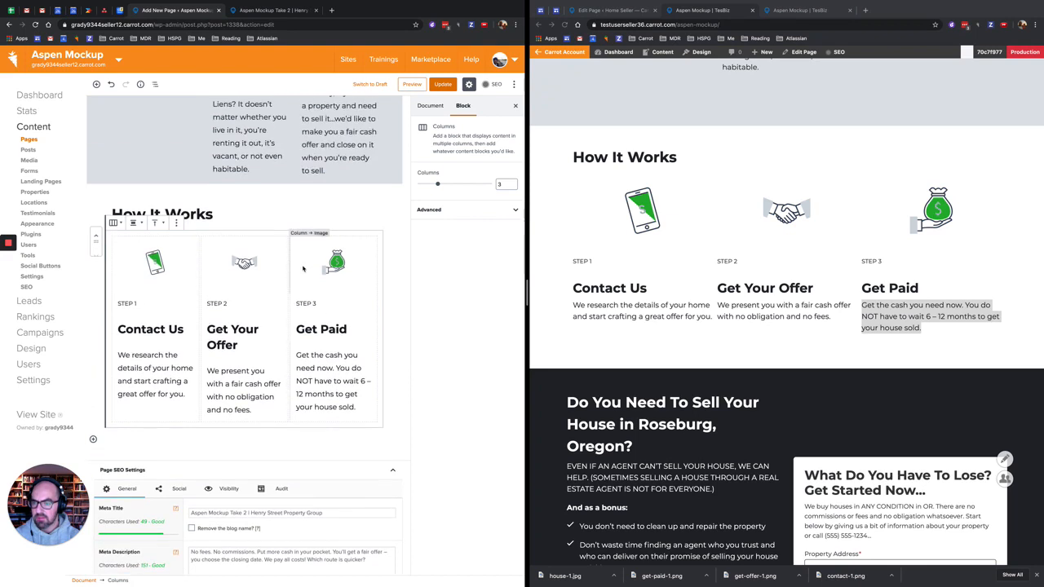
pyautogui.scroll(-1, 302, 269)
pyautogui.scroll(2, 303, 269)
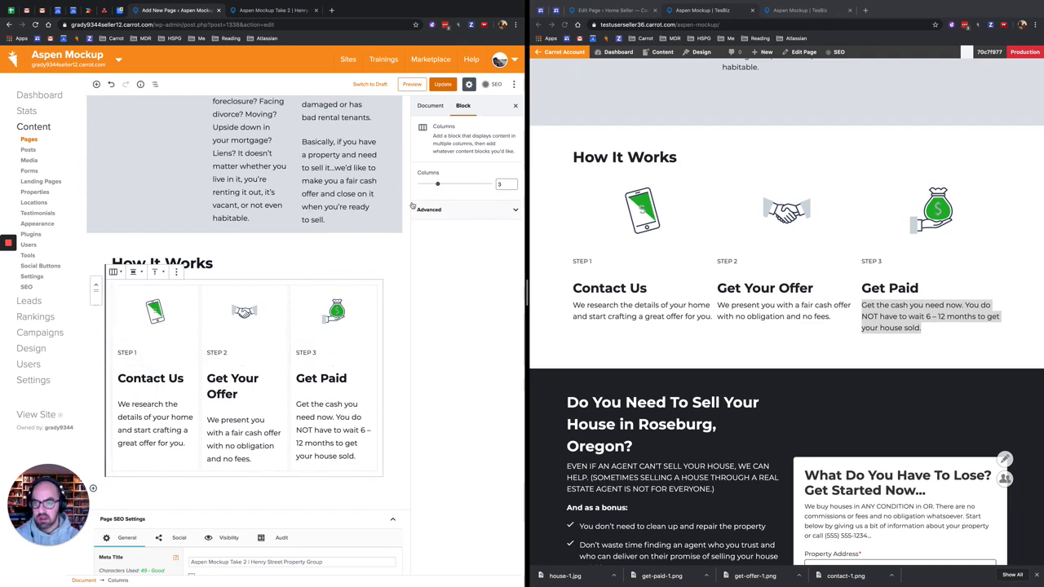
pyautogui.click(443, 84)
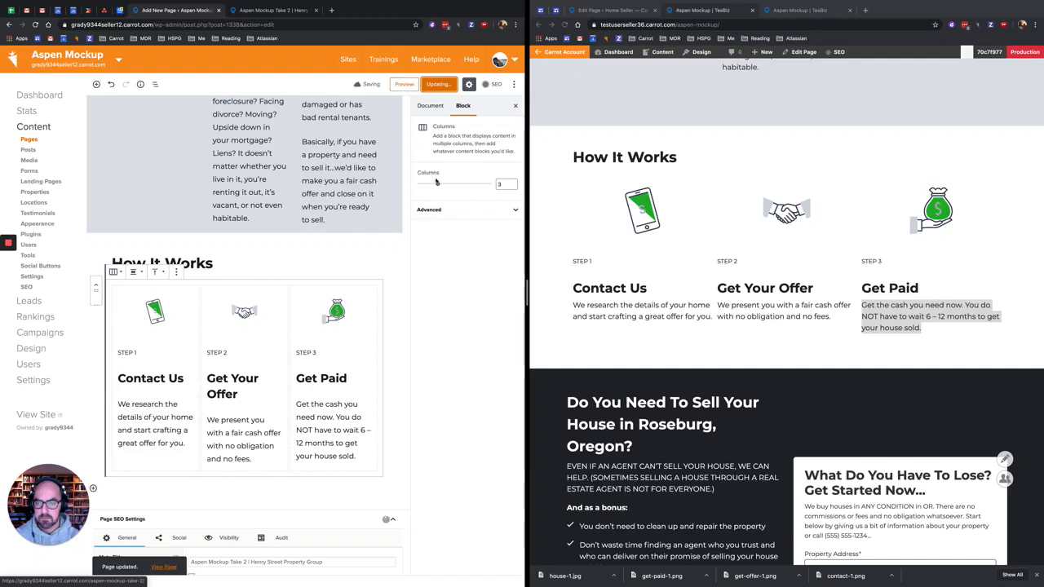
pyautogui.click(415, 88)
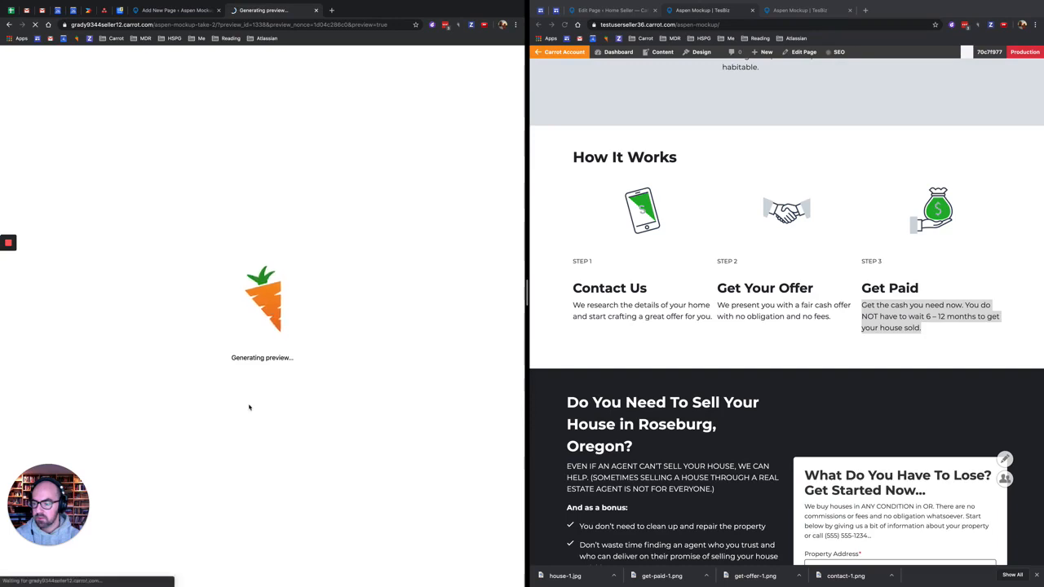
# Compare the preview's How It Works section with the reference page and examine the dark section that follows it there
pyautogui.scroll(-15, 319, 387)
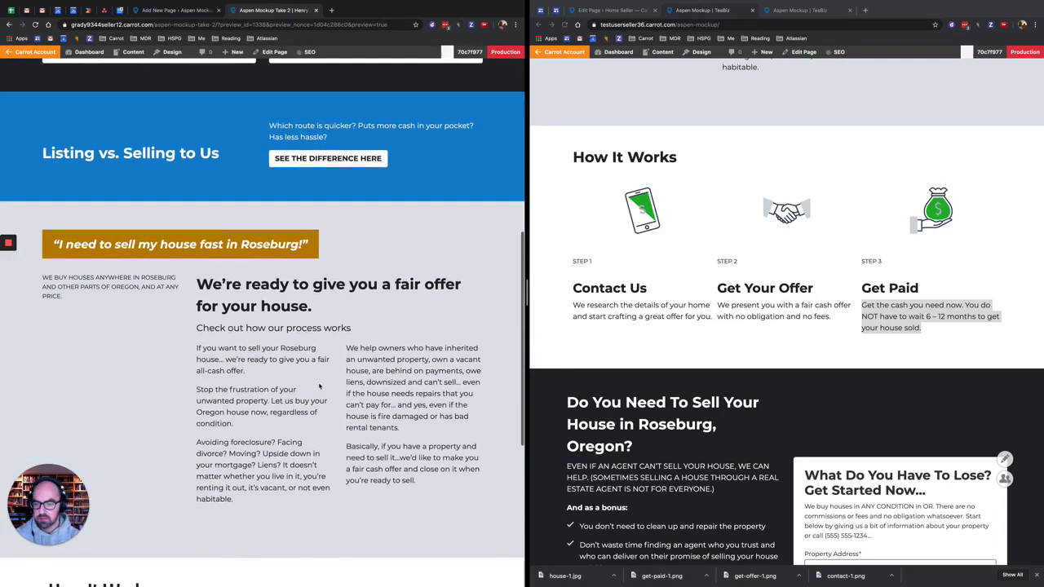
pyautogui.scroll(1, 554, 375)
pyautogui.scroll(-1, 554, 375)
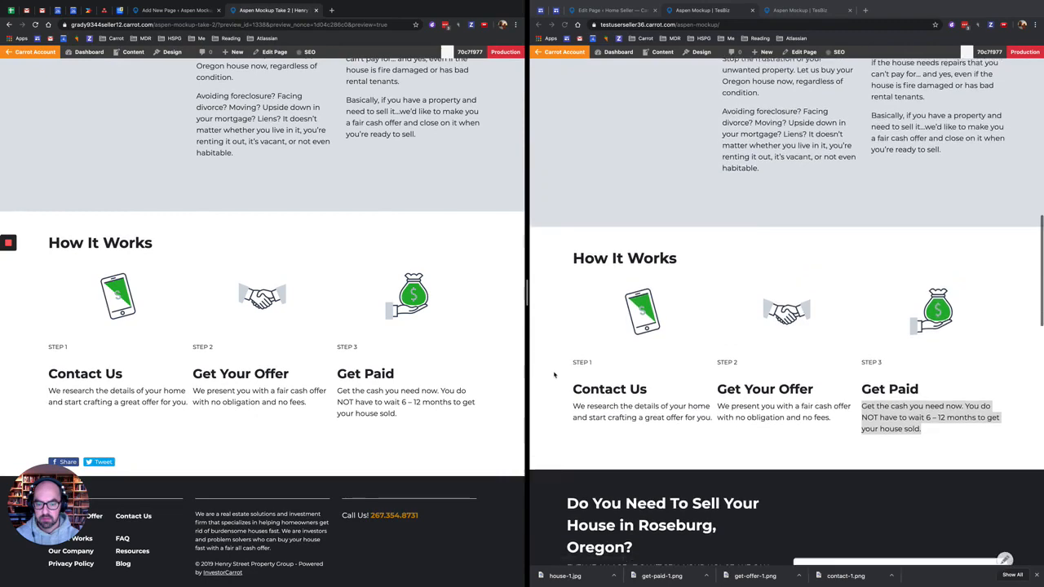
pyautogui.scroll(-1, 554, 375)
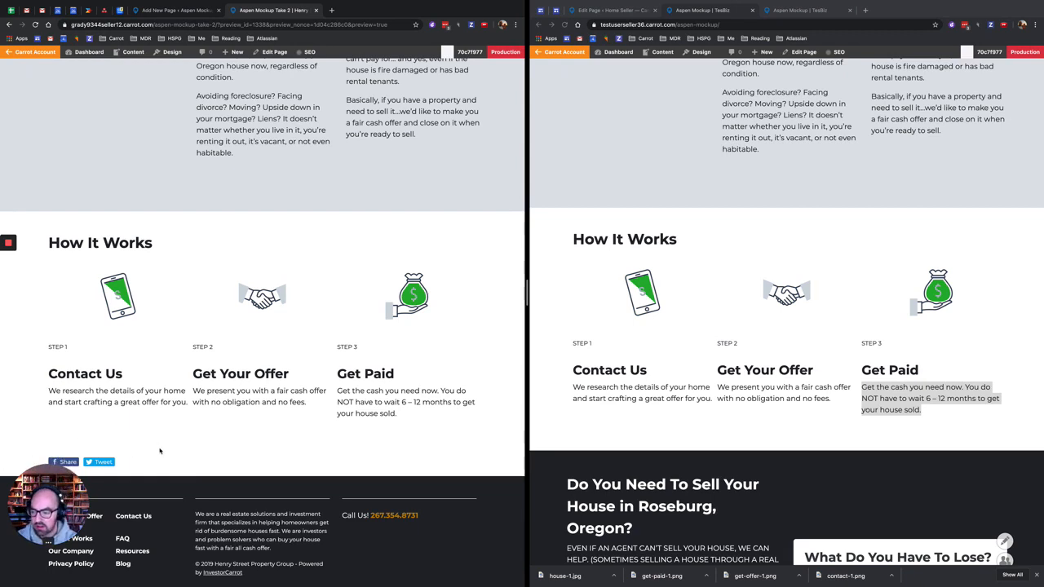
pyautogui.click(581, 434)
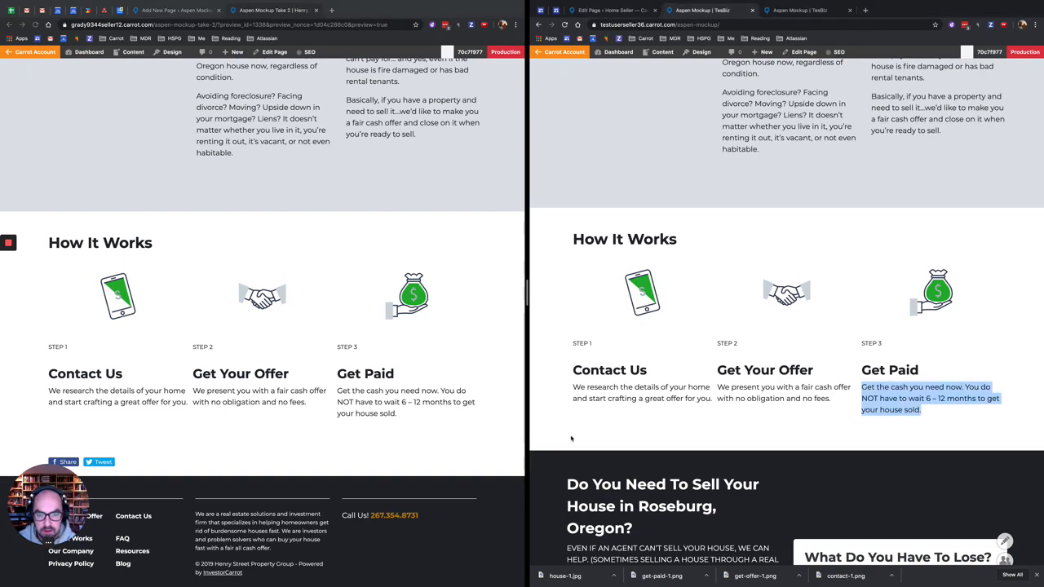
pyautogui.scroll(-10, 653, 424)
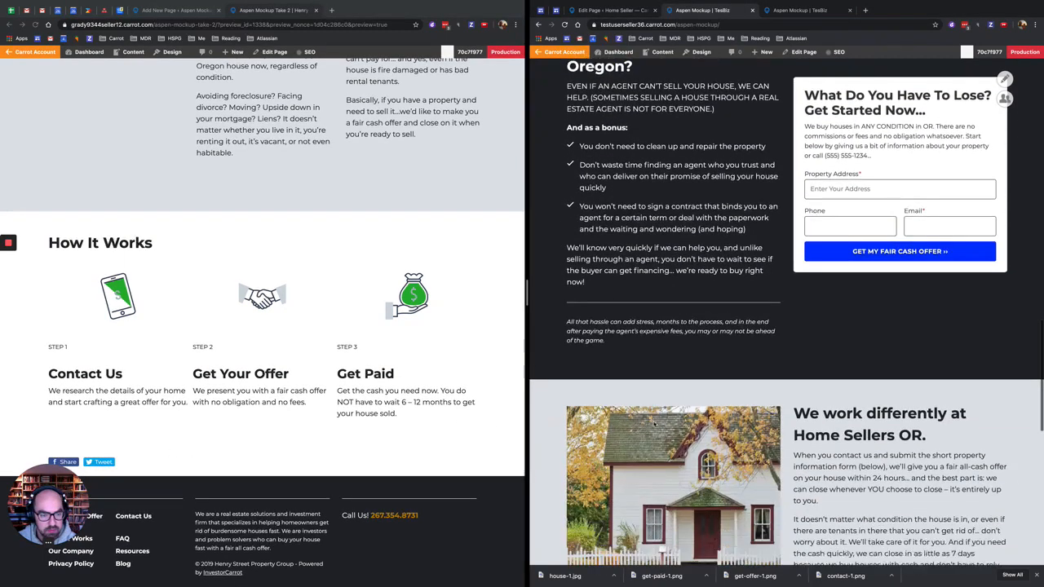
pyautogui.scroll(8, 654, 424)
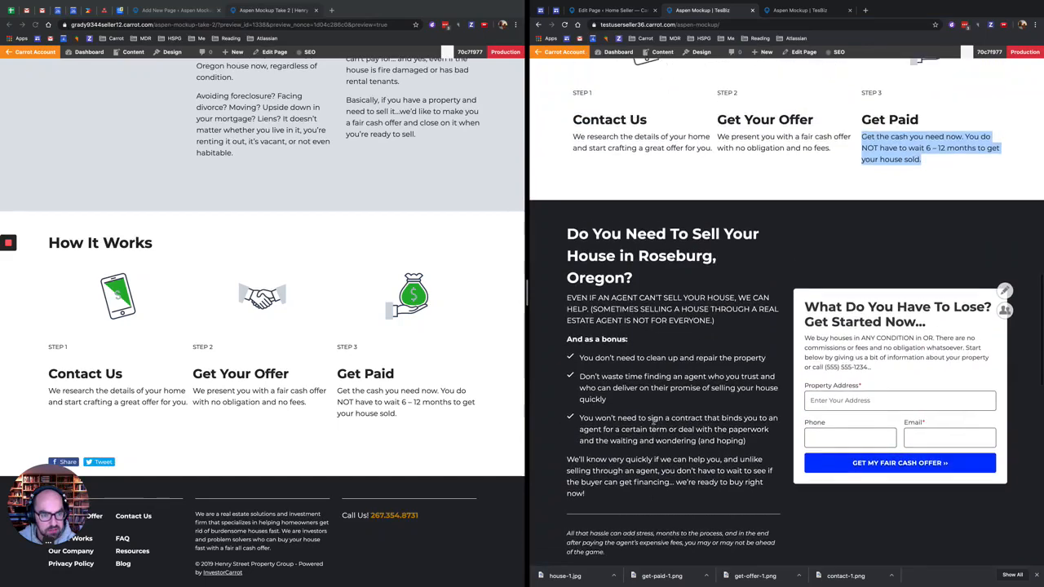
pyautogui.scroll(1, 653, 422)
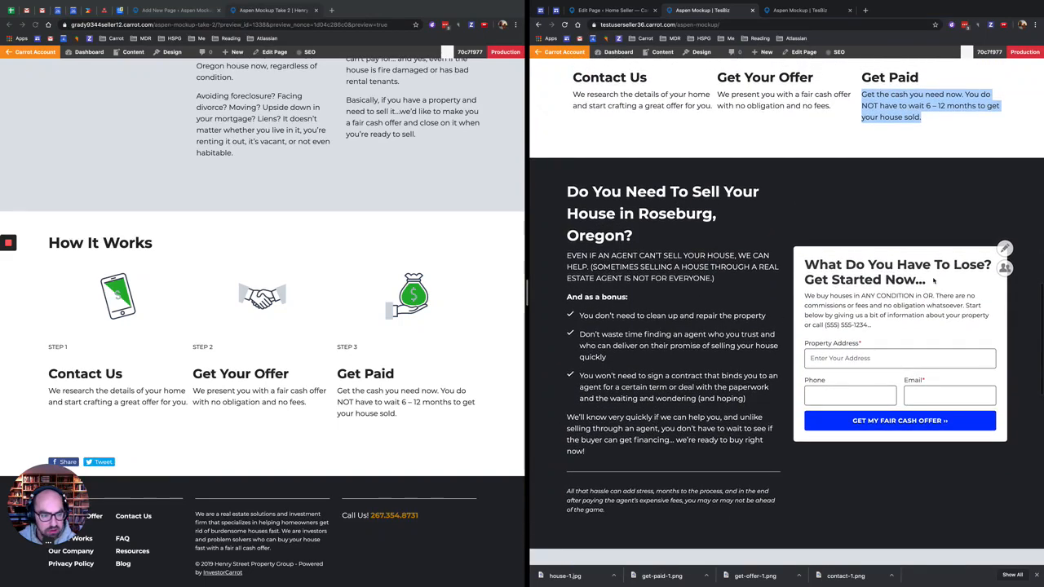
# Back in the page editor, add a full-width Group block with the black base background color below the How It Works columns
pyautogui.click(203, 12)
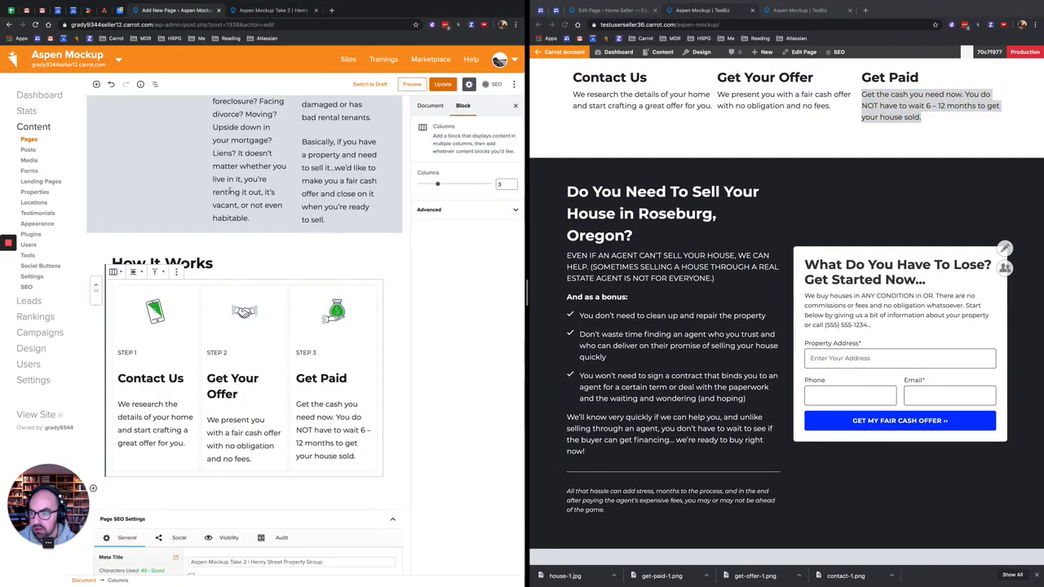
pyautogui.scroll(-5, 93, 314)
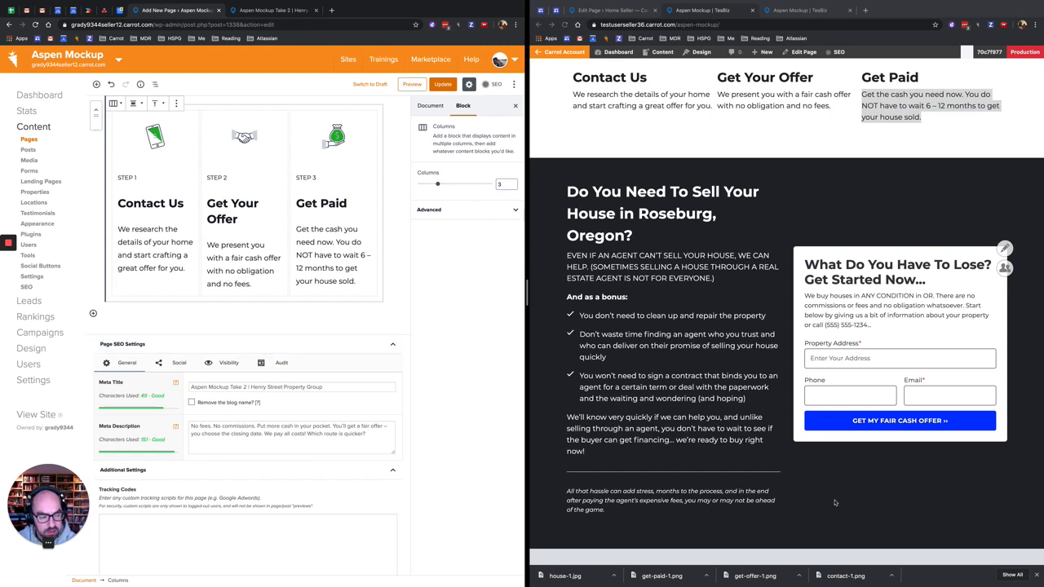
pyautogui.click(93, 314)
pyautogui.click(166, 233)
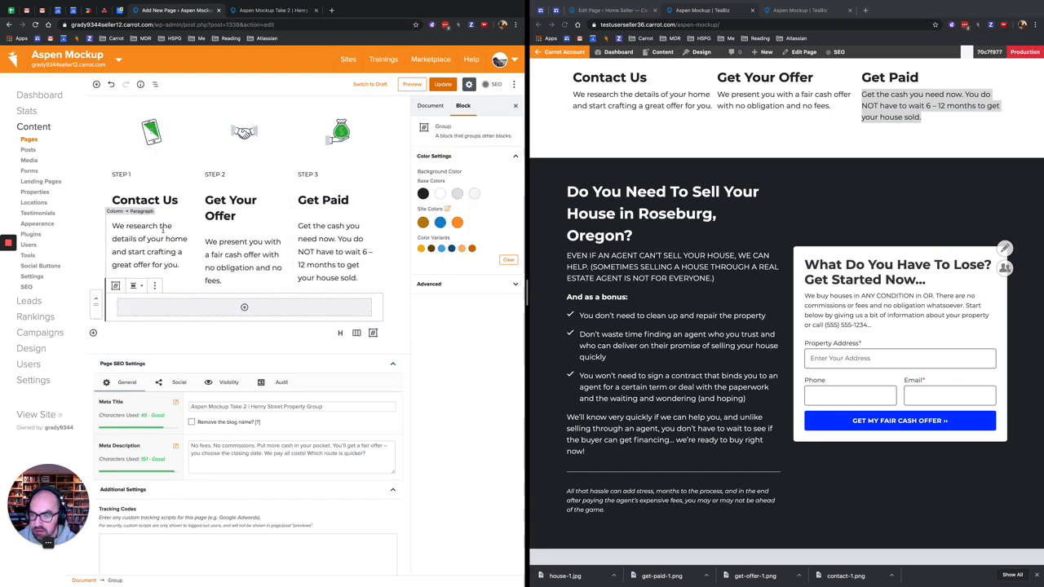
pyautogui.click(422, 196)
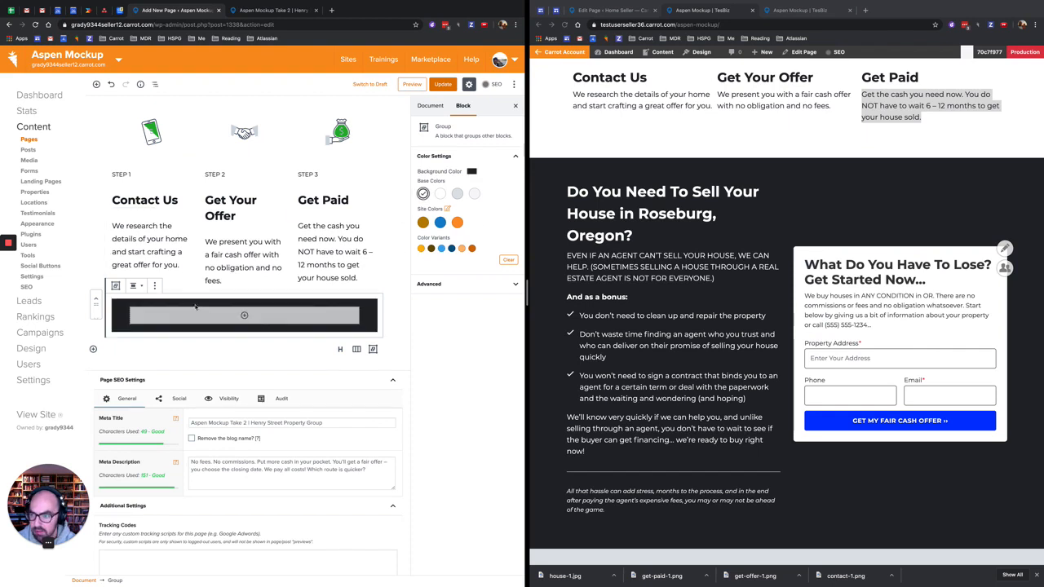
pyautogui.click(133, 287)
pyautogui.click(128, 263)
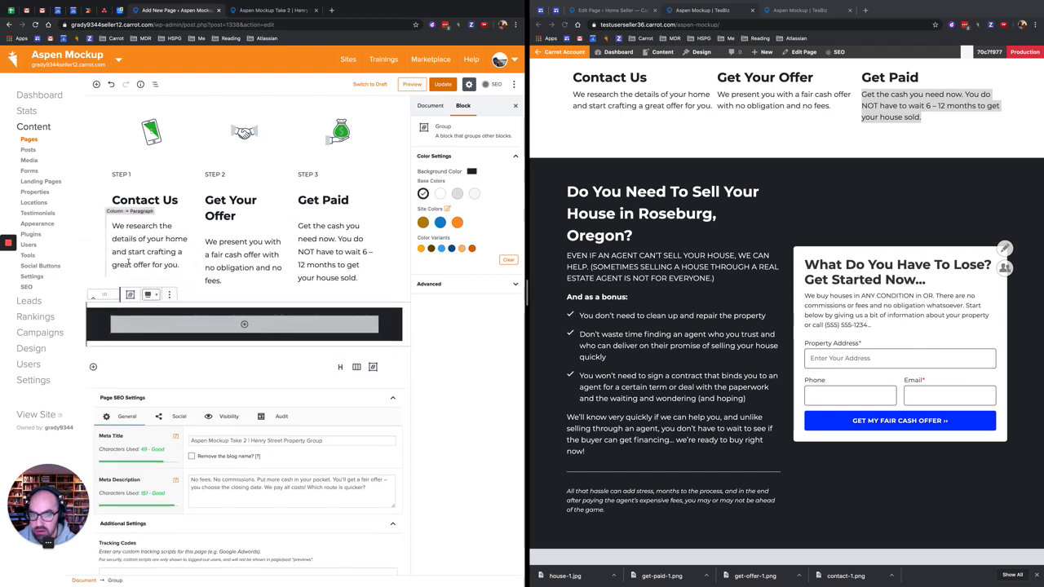
# Add a Columns block with two equal columns inside the dark group
pyautogui.click(244, 324)
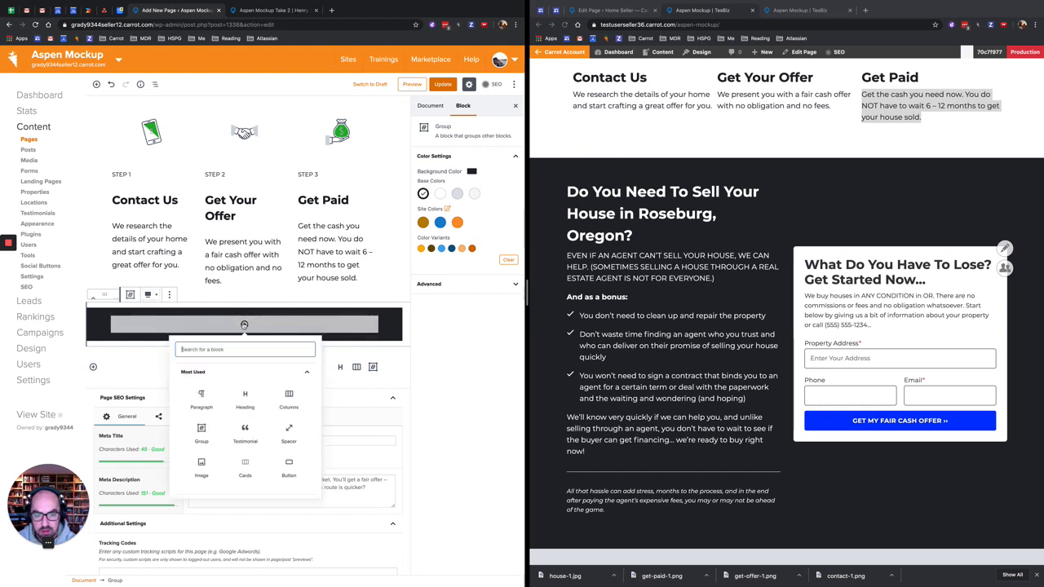
pyautogui.click(292, 399)
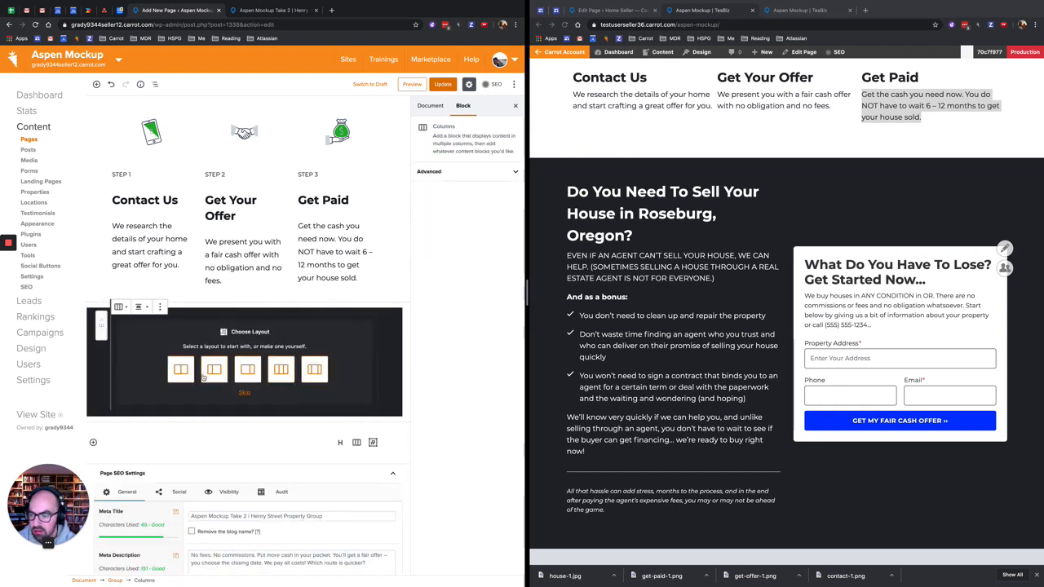
pyautogui.click(181, 371)
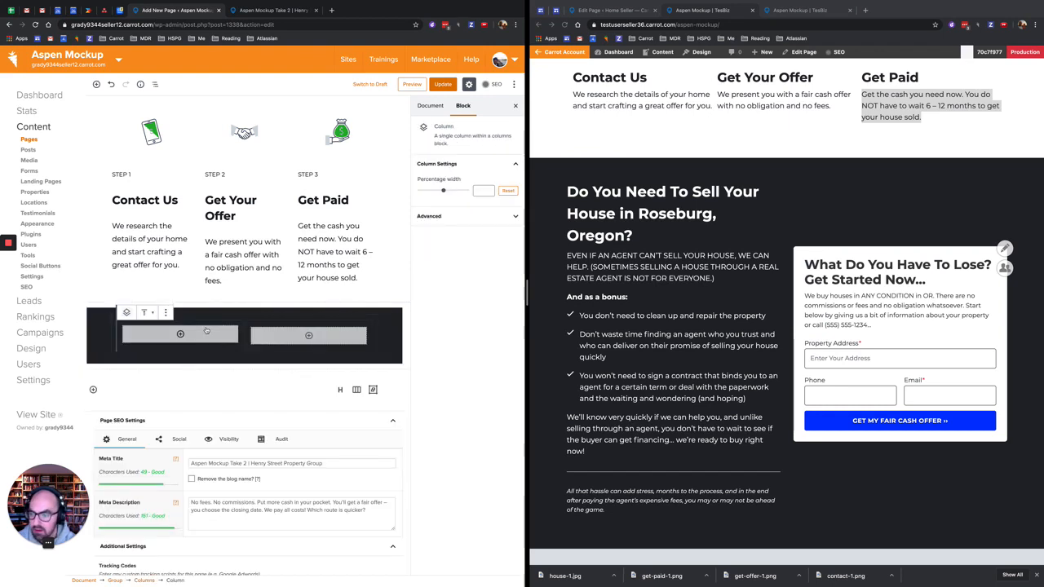
# Add an H2 heading in the first column with the reference text "Do You Need To Sell Your House in Roseburg, Oregon?"
pyautogui.click(180, 334)
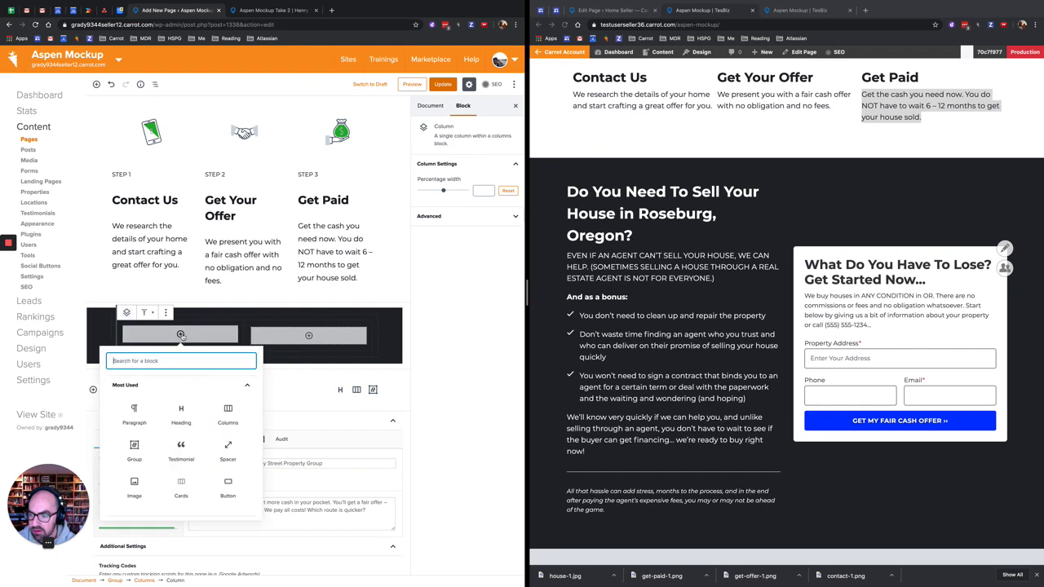
pyautogui.click(182, 408)
pyautogui.moveTo(635, 237); pyautogui.dragTo(570, 194)
pyautogui.press('super+c')
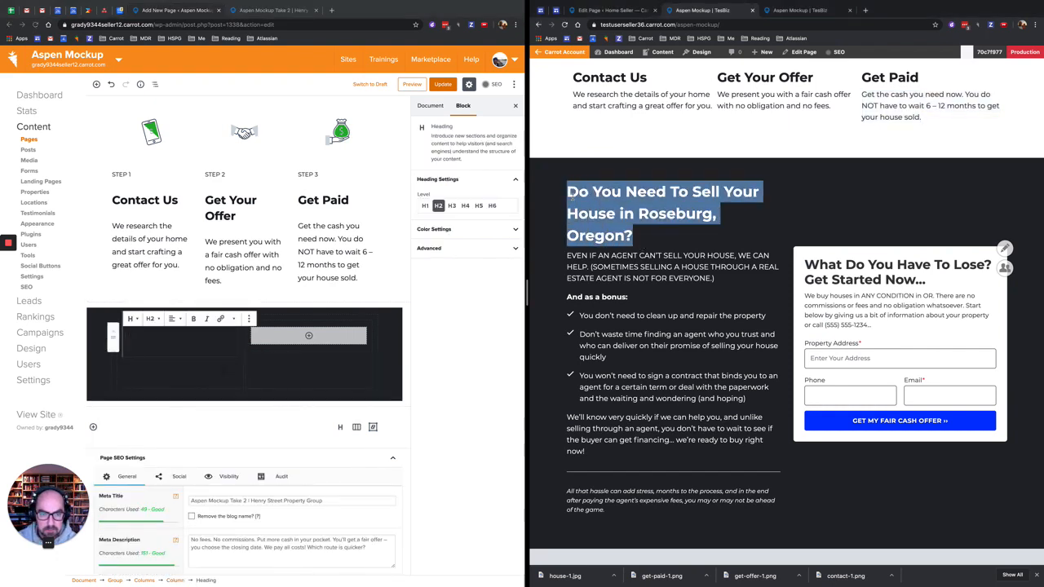
pyautogui.click(185, 337)
pyautogui.press('super+v')
pyautogui.scroll(-1, 242, 264)
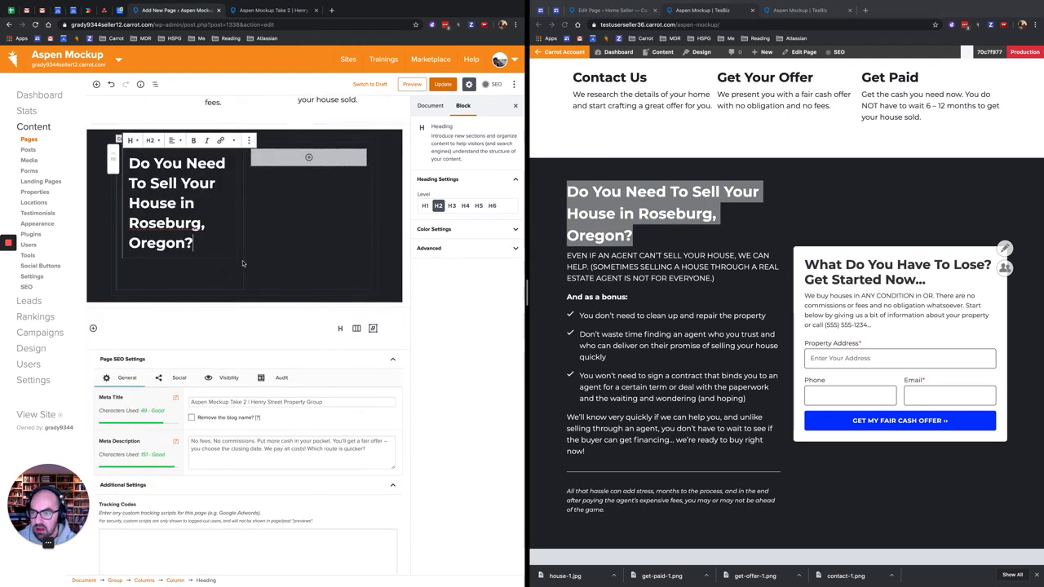
pyautogui.click(467, 230)
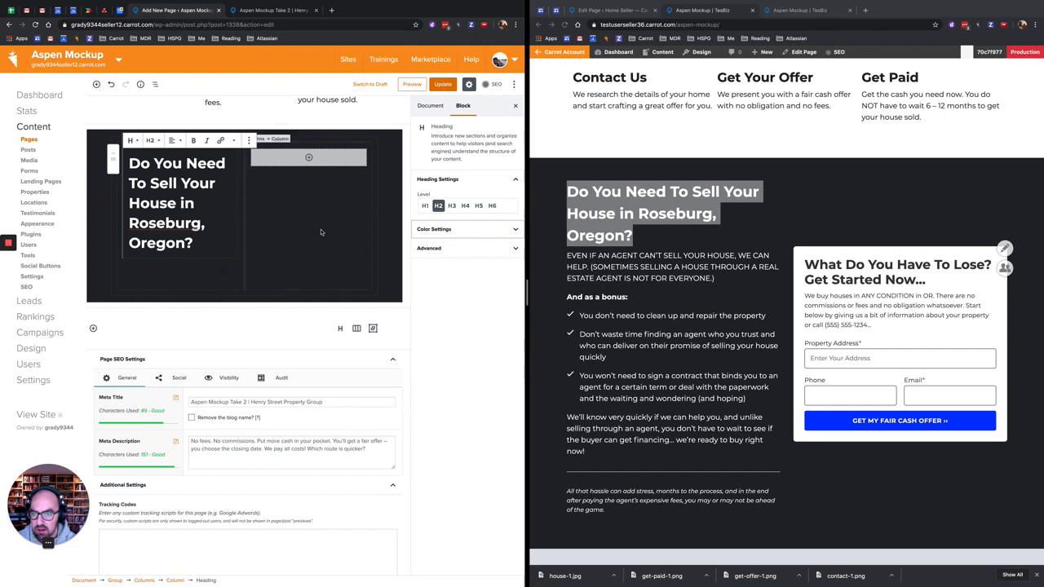
# Write the reference paragraph from "Even if an agent can't sell your house" to "not for everyone.)" below the heading in sentence case
pyautogui.click(208, 266)
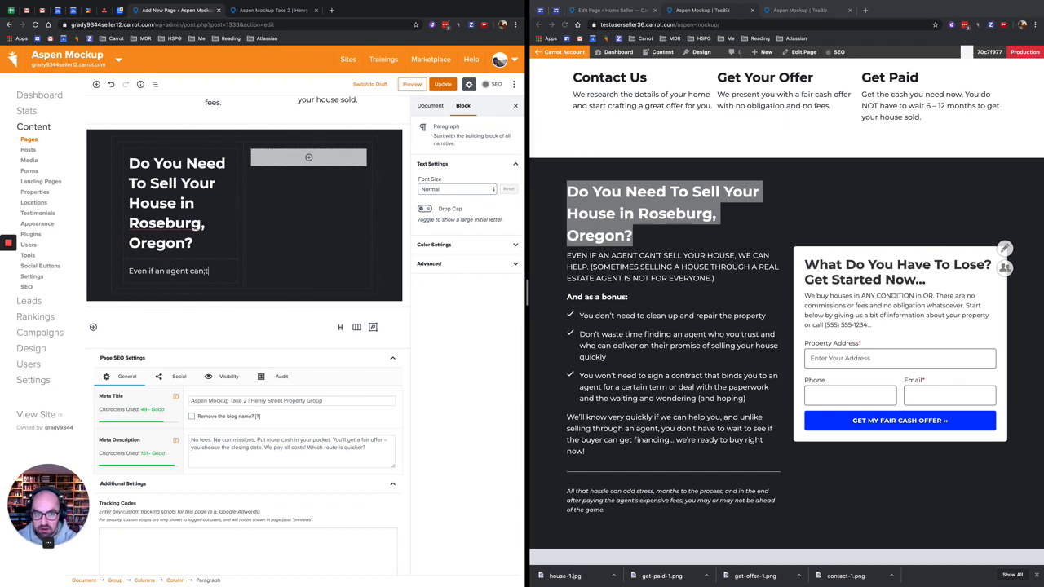
pyautogui.write("'t sell your house, we can help")
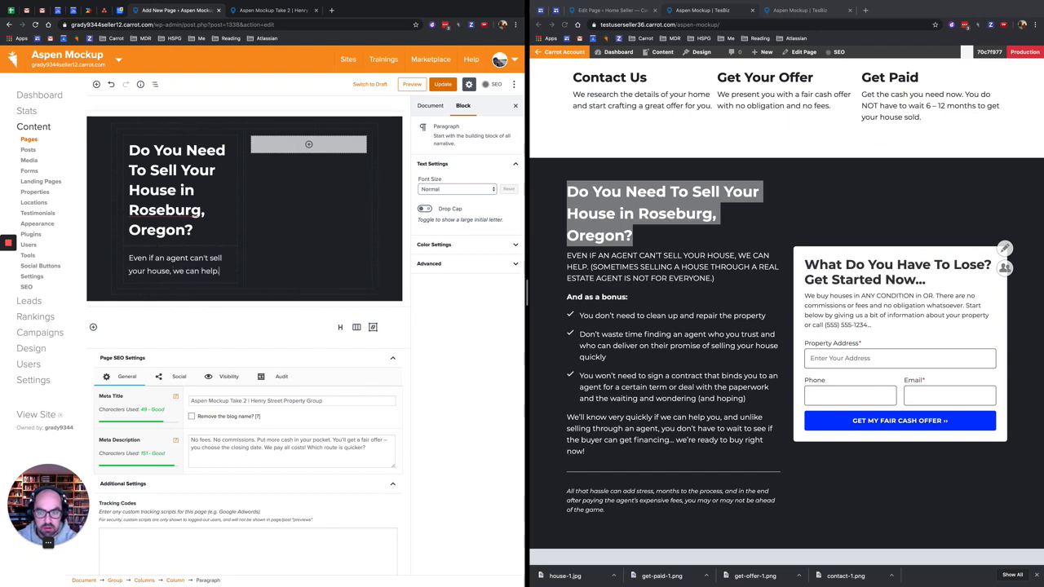
pyautogui.write('. (Sometimes selling')
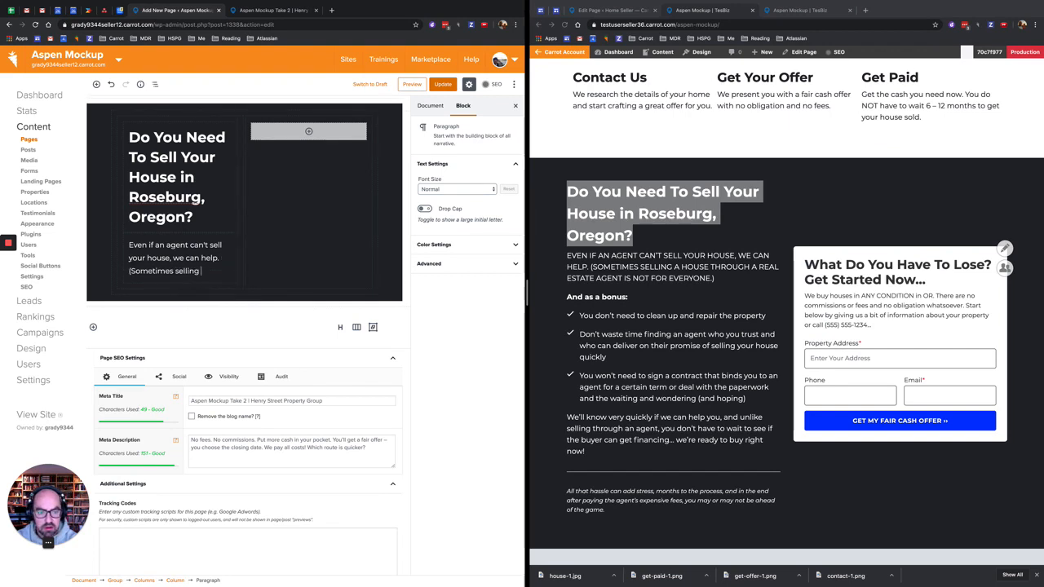
pyautogui.write(' a souse thorugh ')
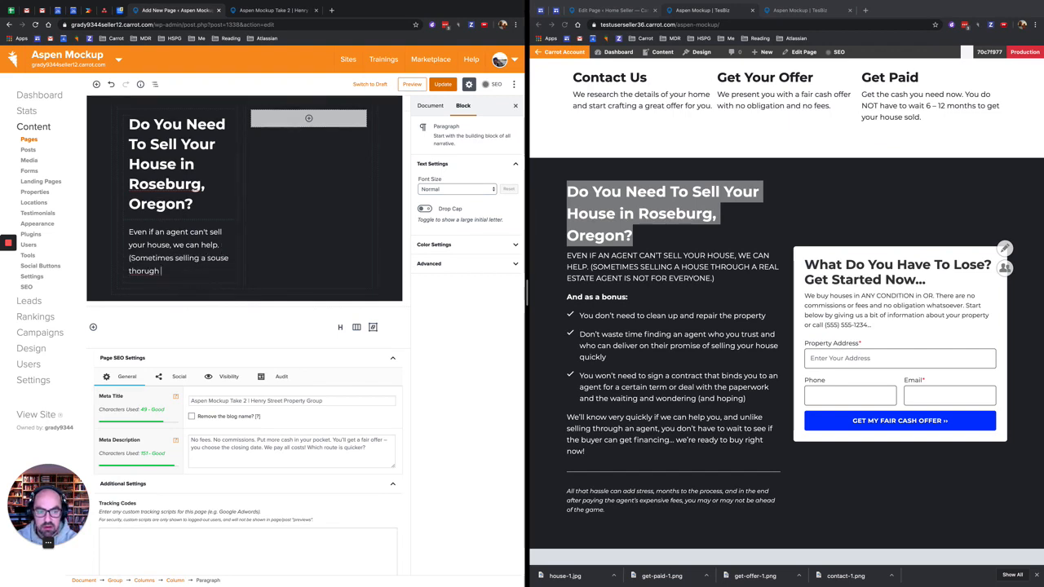
pyautogui.write('a real es')
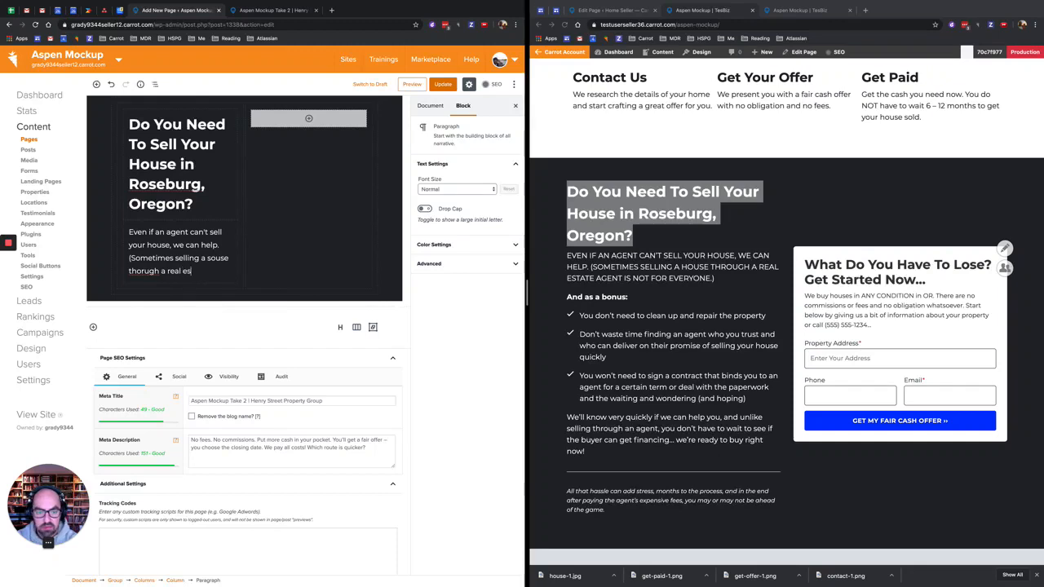
pyautogui.write('tate agent is not ')
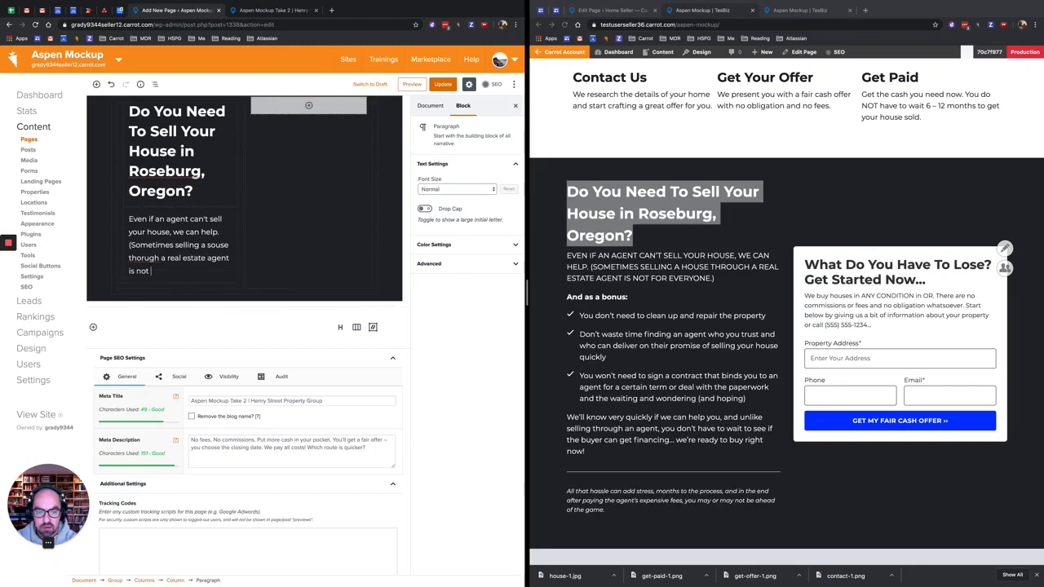
pyautogui.write('for everyone.')
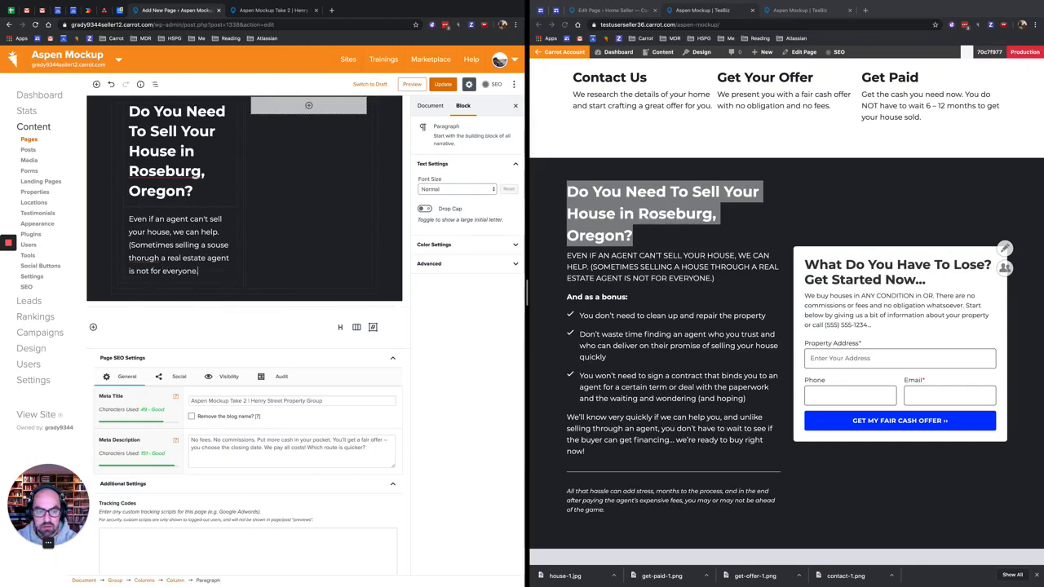
pyautogui.rightClick(146, 258)
pyautogui.click(168, 262)
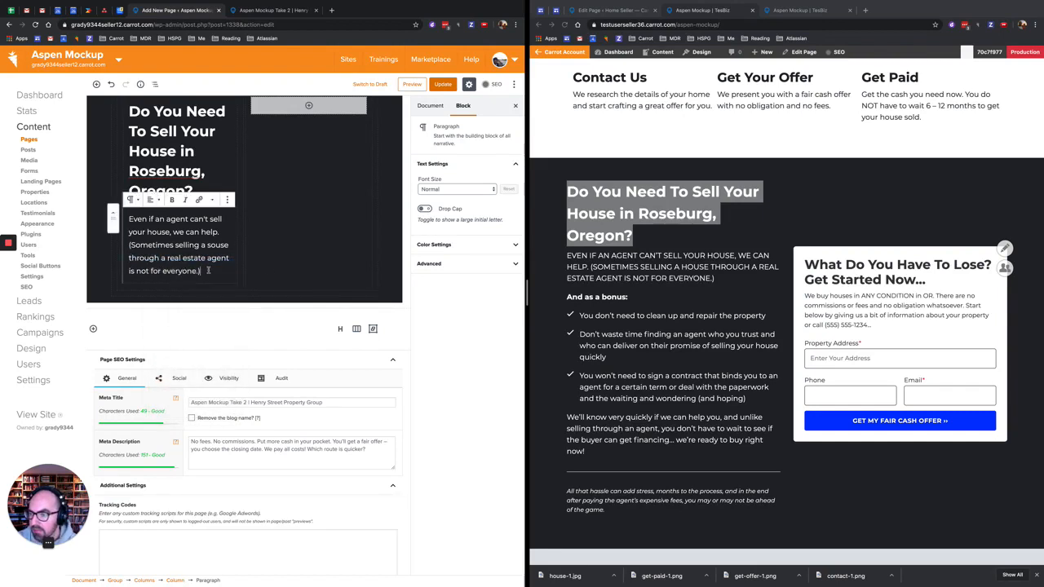
# Format the entire paragraph below the Roseburg heading as uppercase
pyautogui.moveTo(206, 272); pyautogui.dragTo(127, 219)
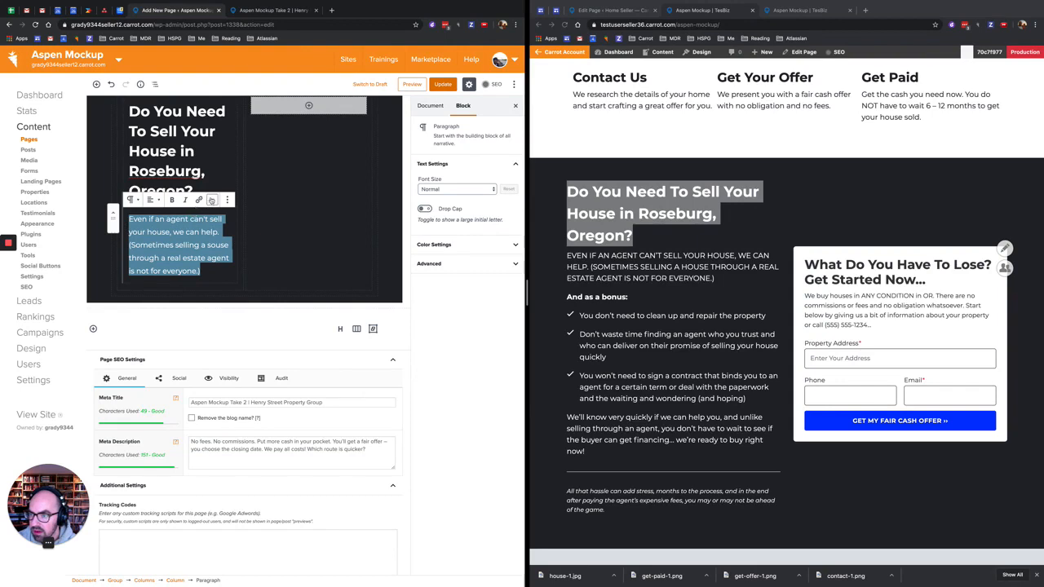
pyautogui.click(212, 200)
pyautogui.click(163, 281)
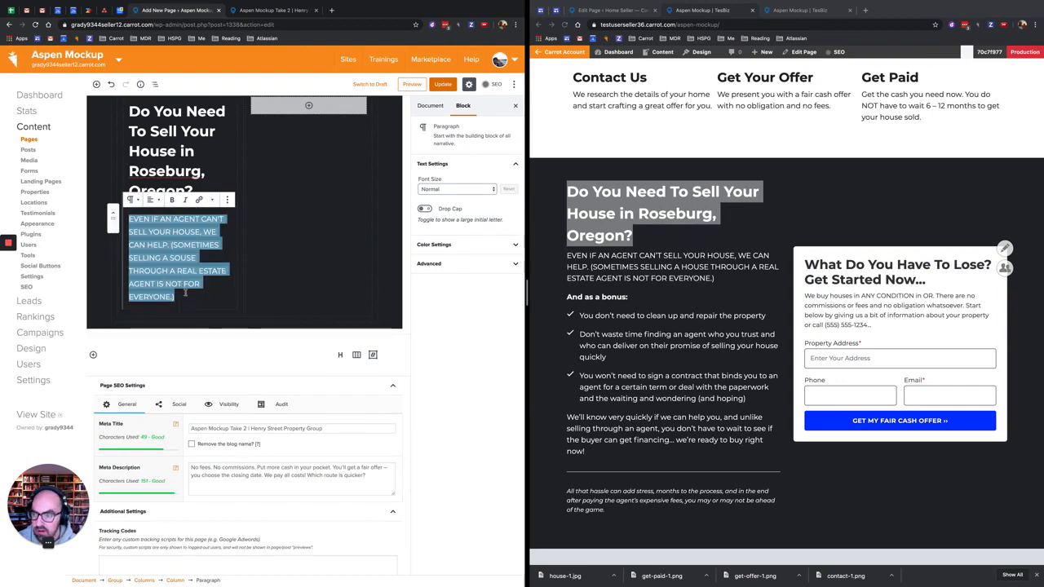
# Add a bold paragraph reading "And as a bonus:" below the uppercase paragraph
pyautogui.click(186, 294)
pyautogui.press('Return')
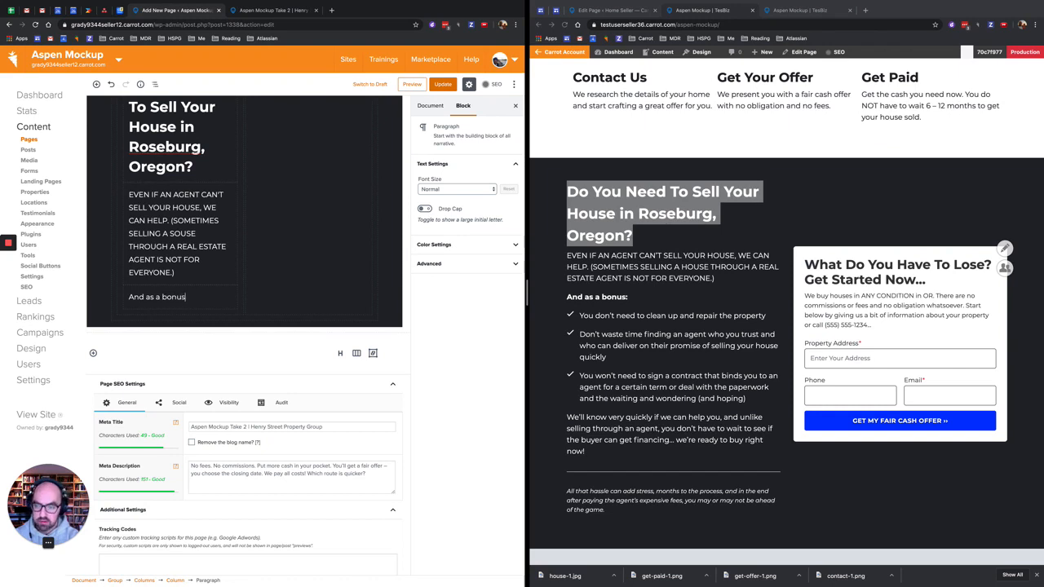
pyautogui.tripleClick(151, 297)
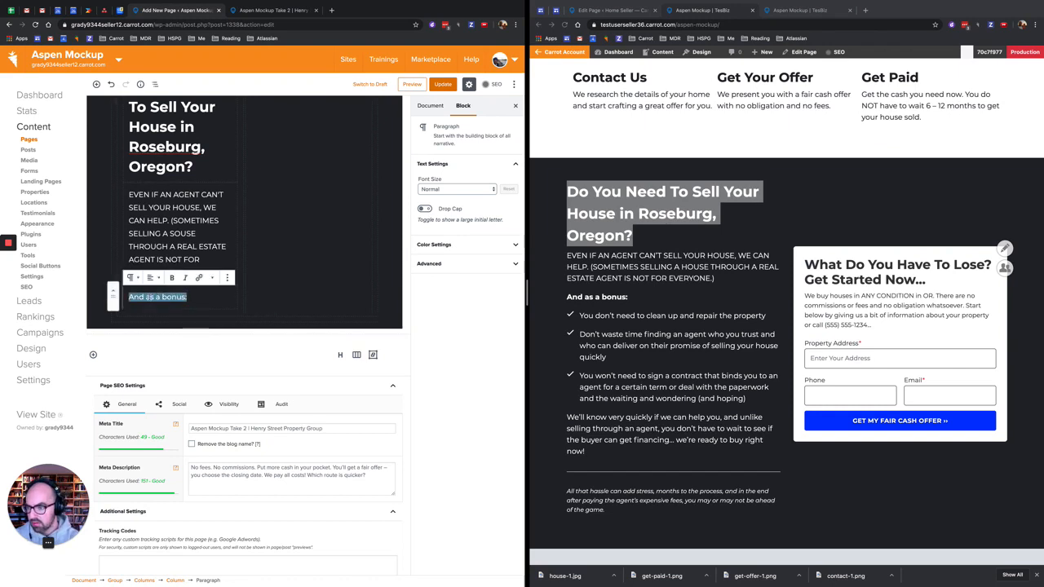
pyautogui.click(171, 278)
pyautogui.click(201, 300)
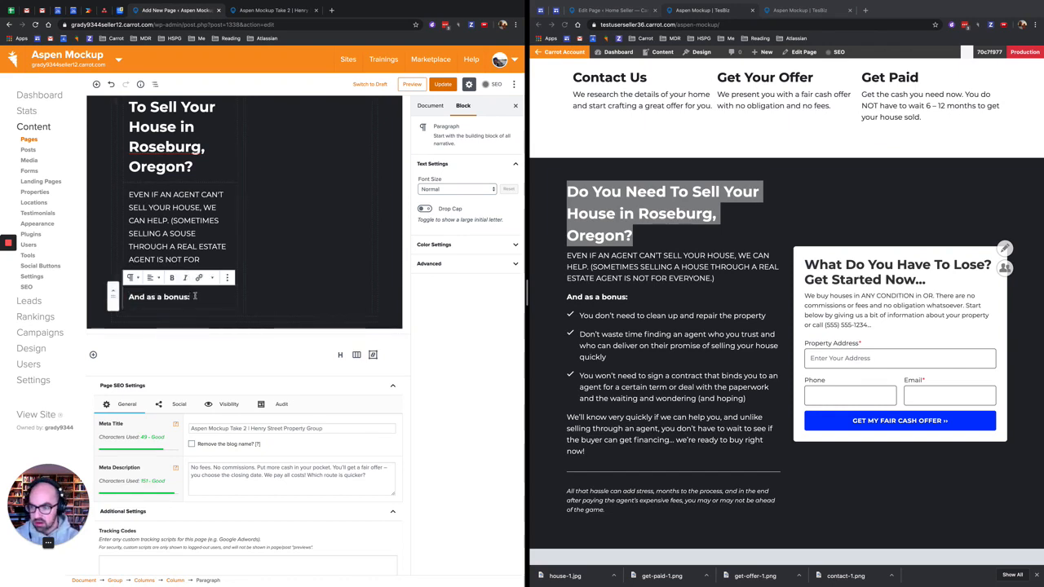
# Insert a List block below the "And as a bonus:" line
pyautogui.press('Return')
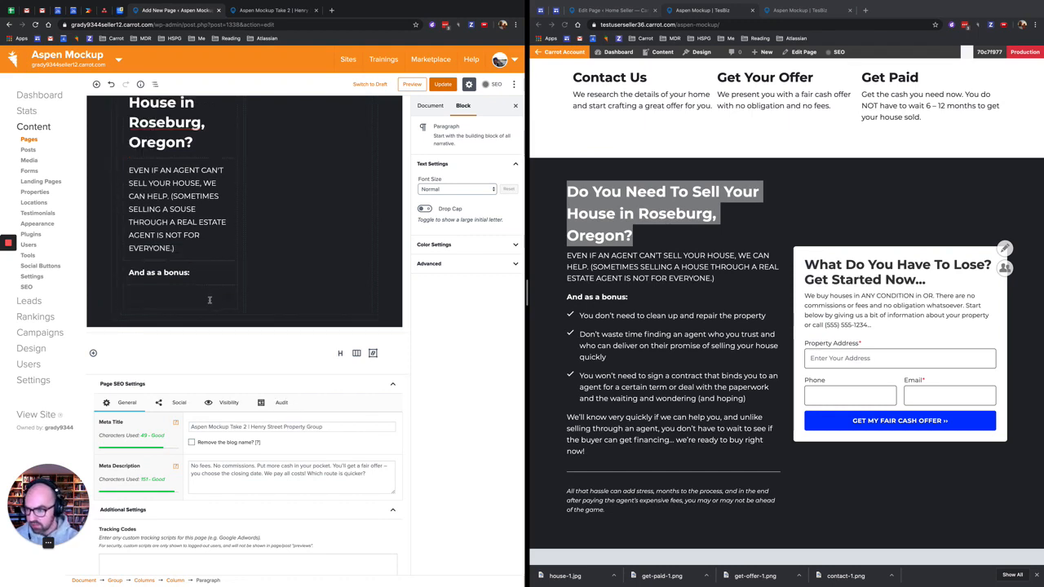
pyautogui.click(229, 298)
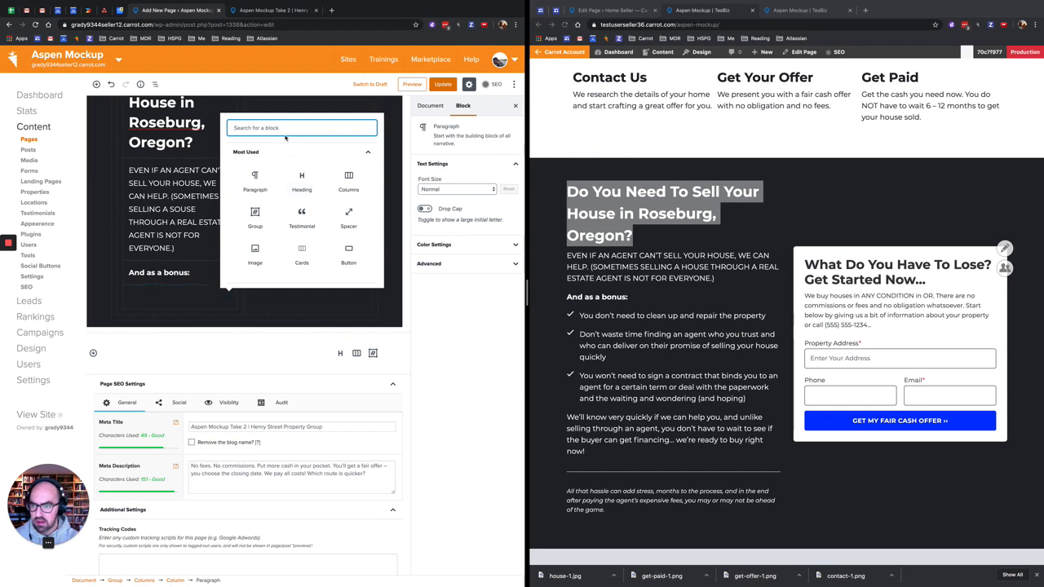
pyautogui.write('li')
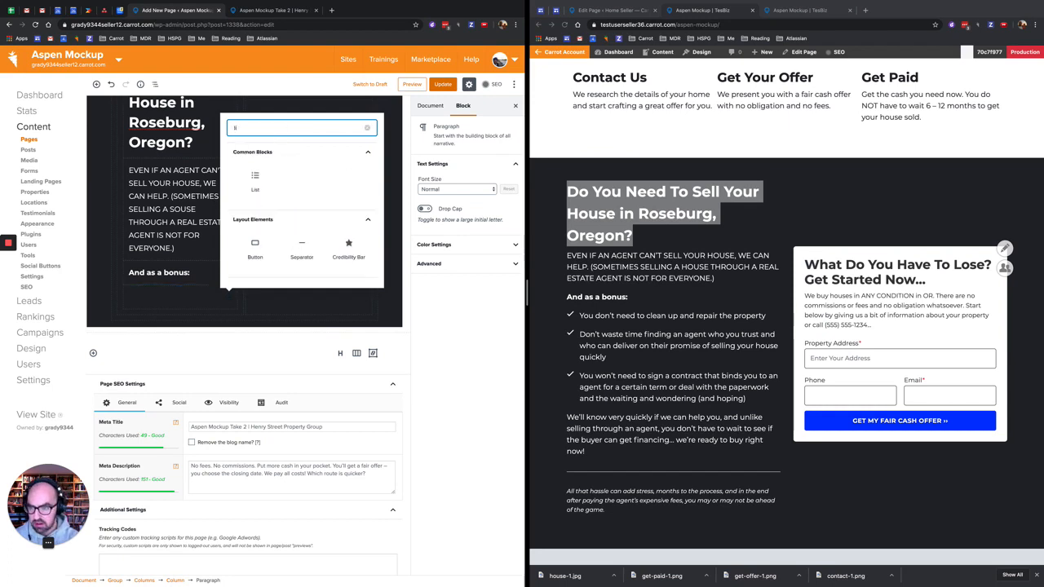
pyautogui.click(255, 179)
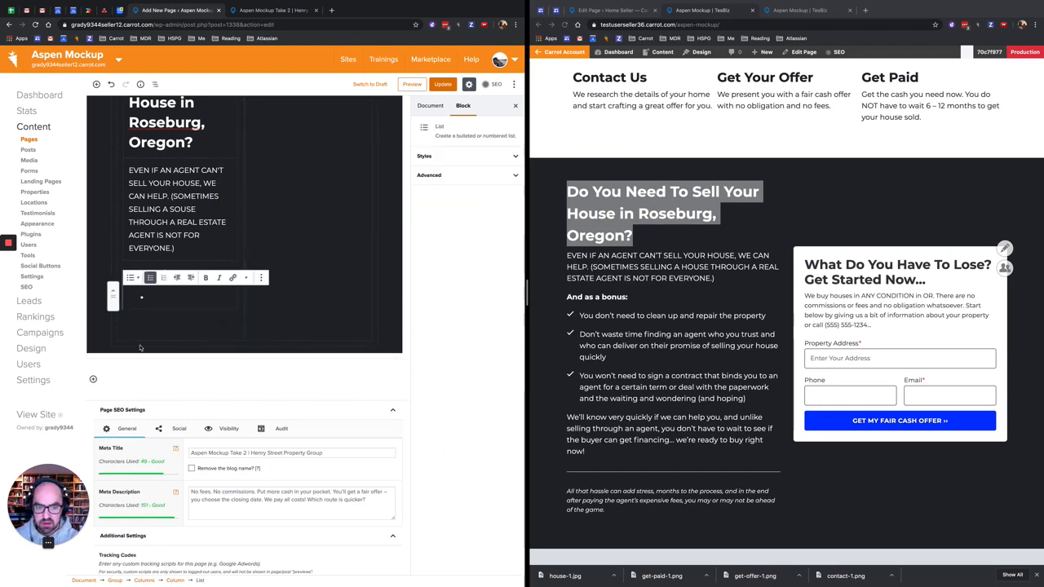
pyautogui.write('You')
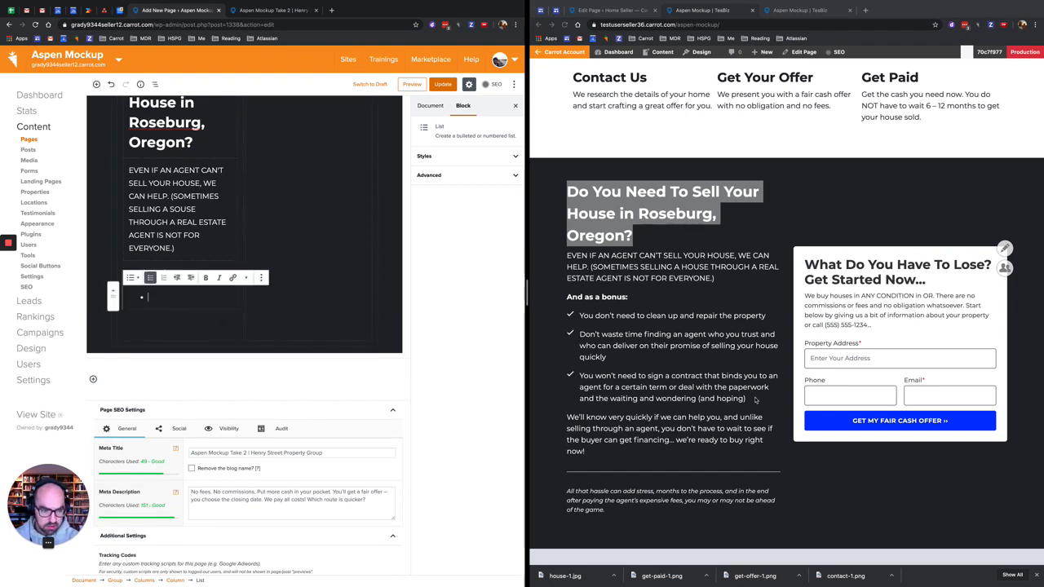
# Fill the list with the three bonus items copied from the reference page and apply the Checkmarks style
pyautogui.click(701, 394)
pyautogui.moveTo(746, 399); pyautogui.dragTo(580, 315)
pyautogui.press('super+c')
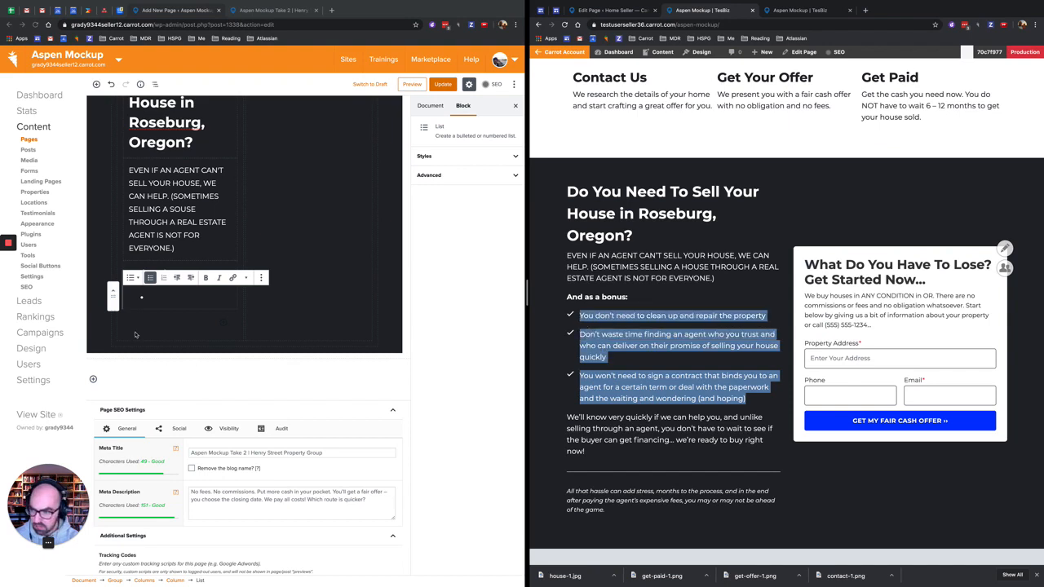
pyautogui.click(150, 296)
pyautogui.press('super+v')
pyautogui.scroll(3, 152, 297)
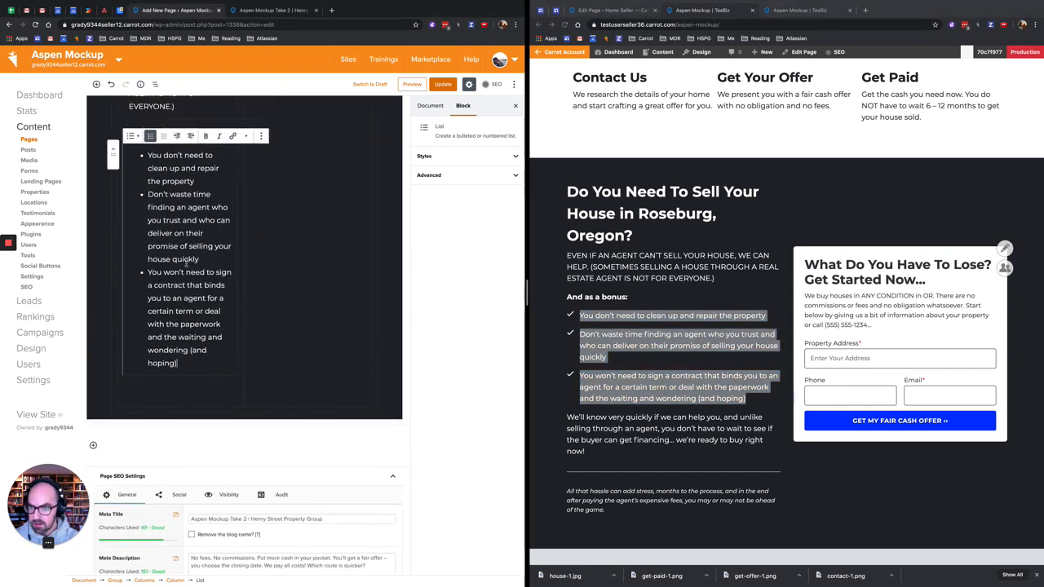
pyautogui.click(482, 157)
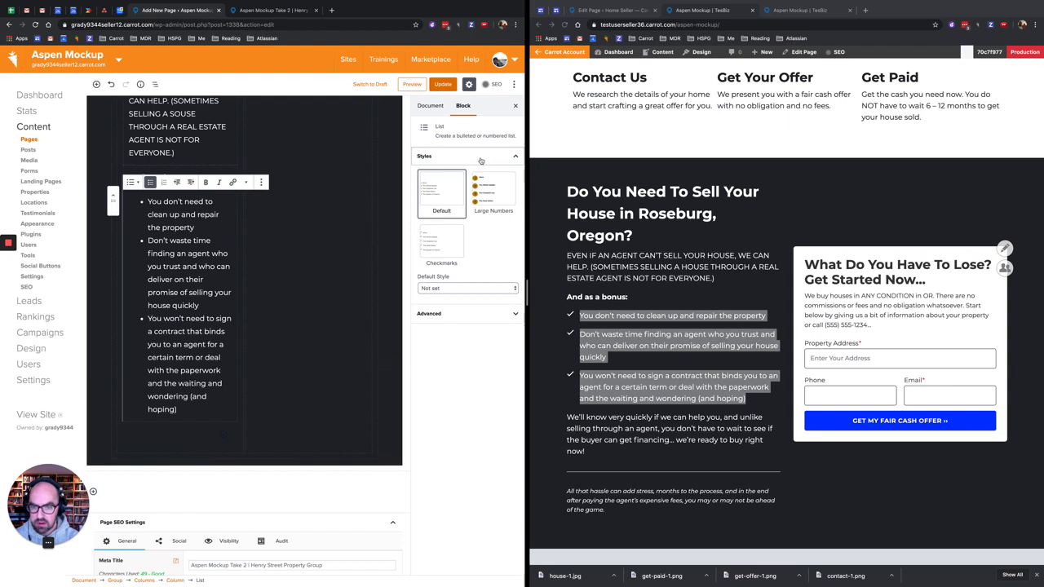
pyautogui.click(438, 243)
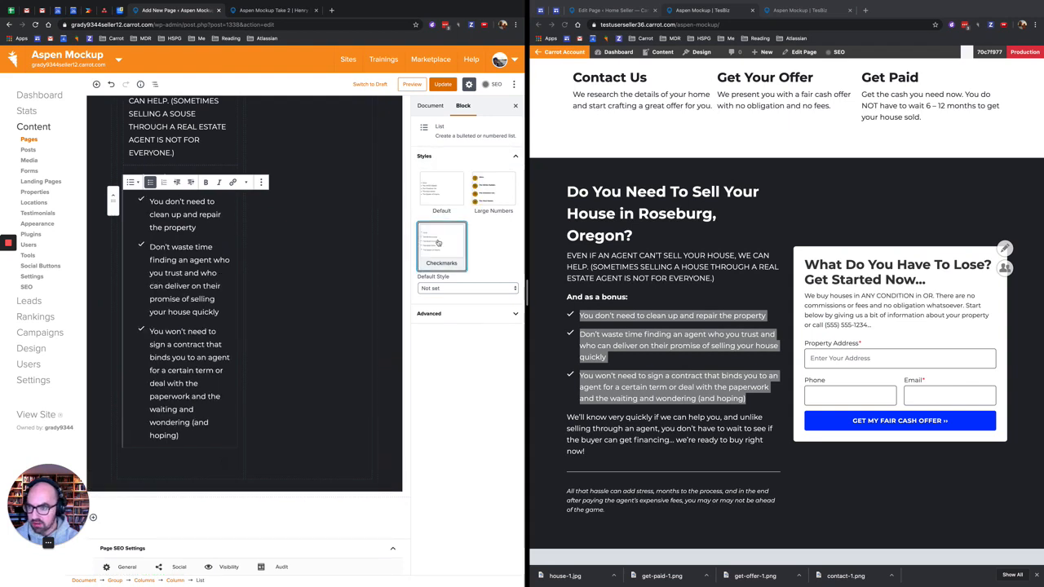
# Add a paragraph below the checkmark list with the reference text from "We'll know very quickly if we can help you" to "we're ready to buy right now!"
pyautogui.scroll(-2, 156, 280)
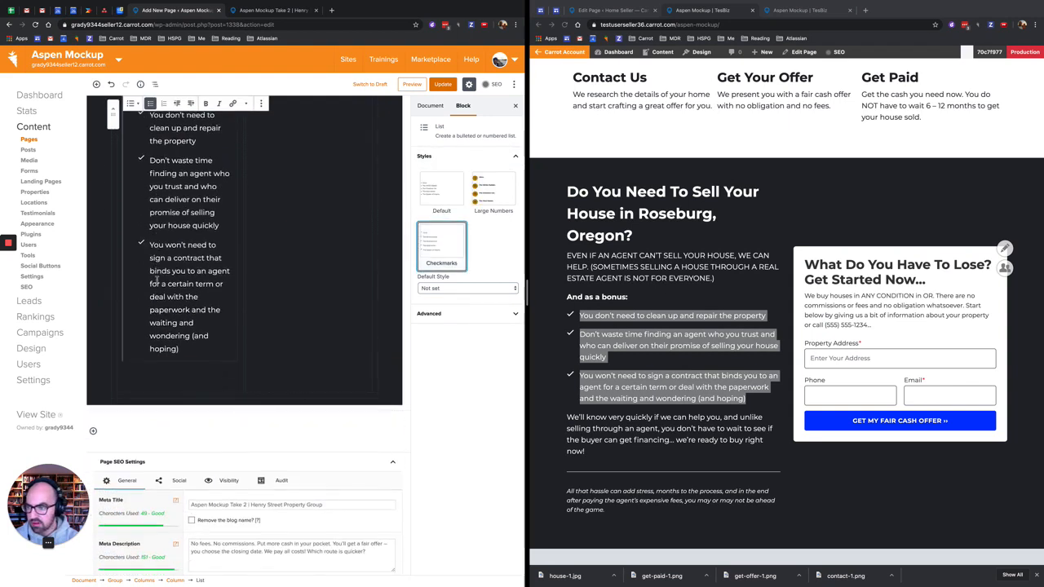
pyautogui.click(229, 373)
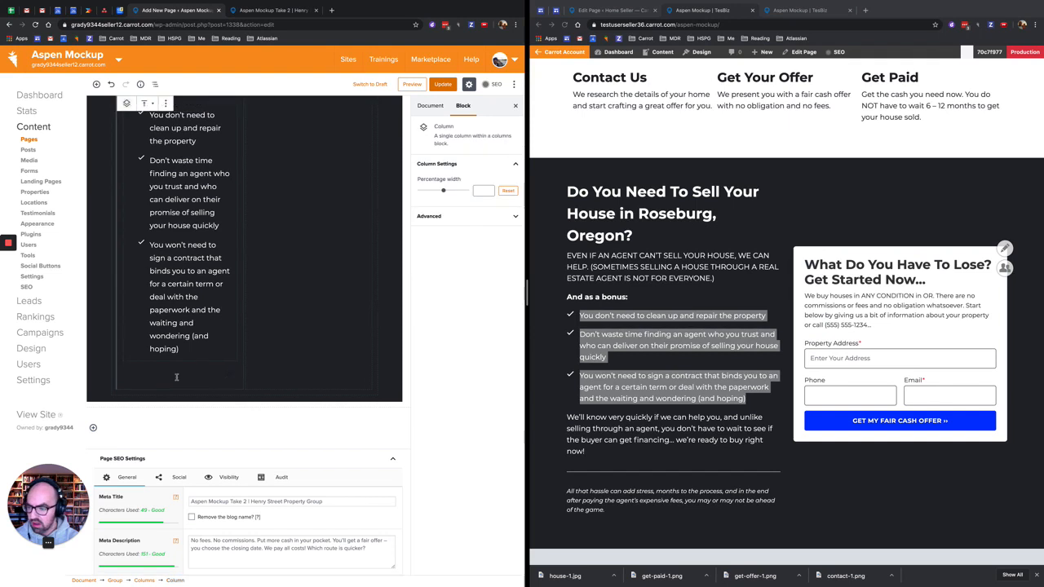
pyautogui.click(228, 373)
pyautogui.press('Escape')
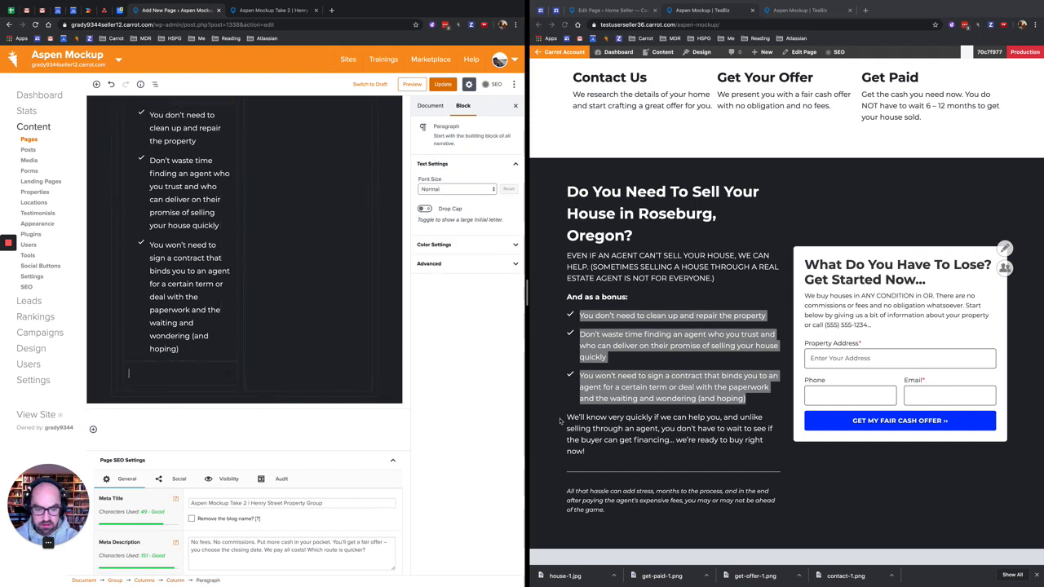
pyautogui.click(585, 452)
pyautogui.moveTo(594, 453); pyautogui.dragTo(562, 420)
pyautogui.click(178, 381)
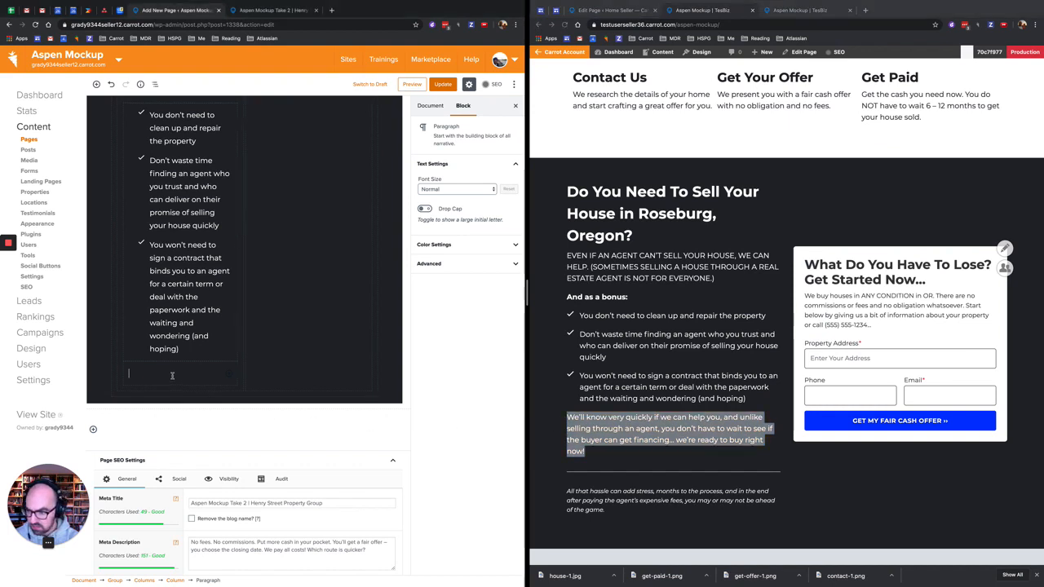
pyautogui.write("We'll know very quickly if we can help you, and unlike selling through an agent, you don't have to wait to see if the buyer can get financing… we're ready to buy right now!")
pyautogui.scroll(-1, 178, 373)
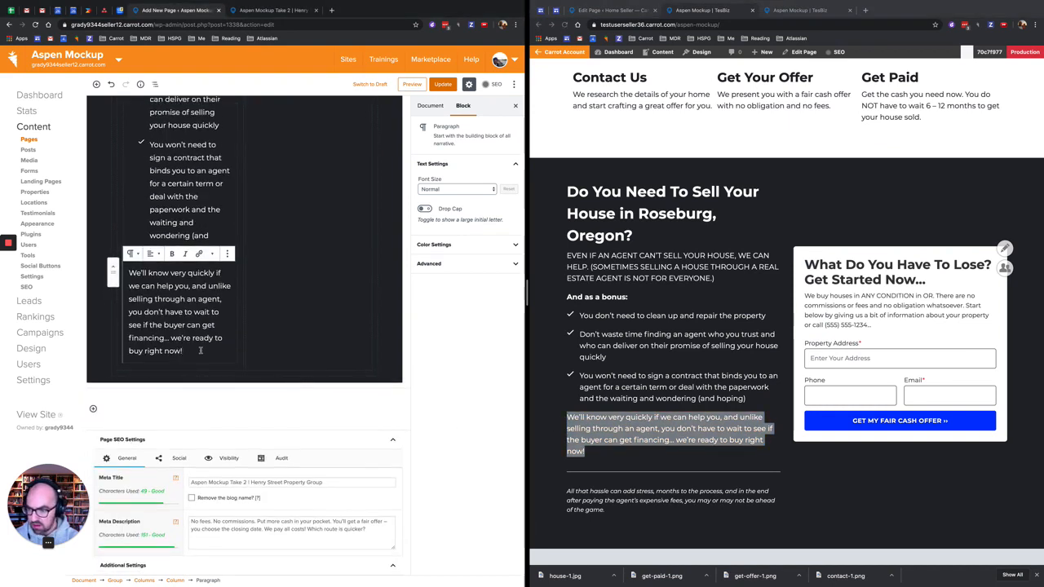
pyautogui.press('Return')
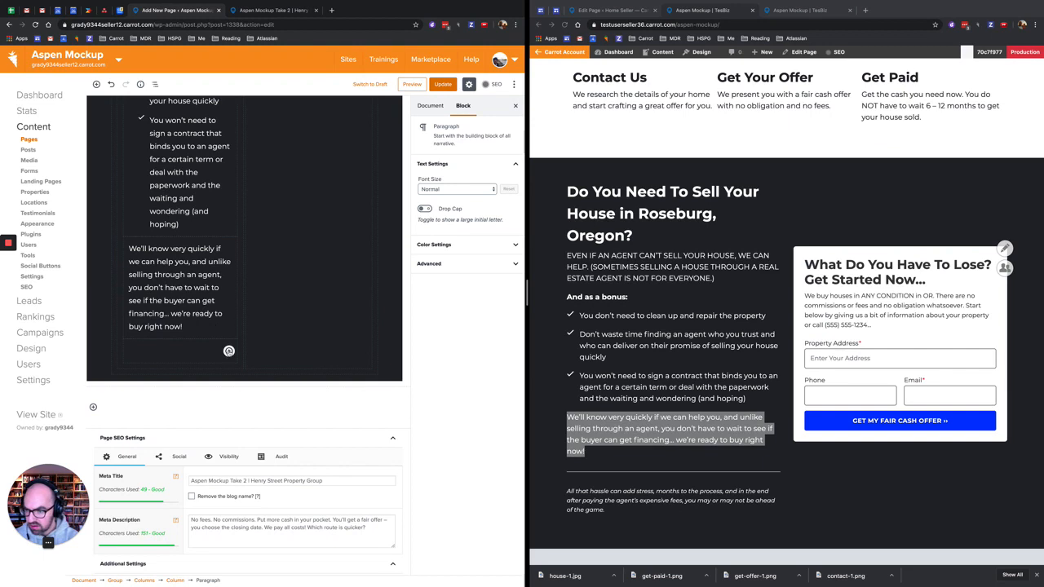
# Insert a Separator block below the "ready to buy right now!" paragraph and colour it white
pyautogui.click(228, 350)
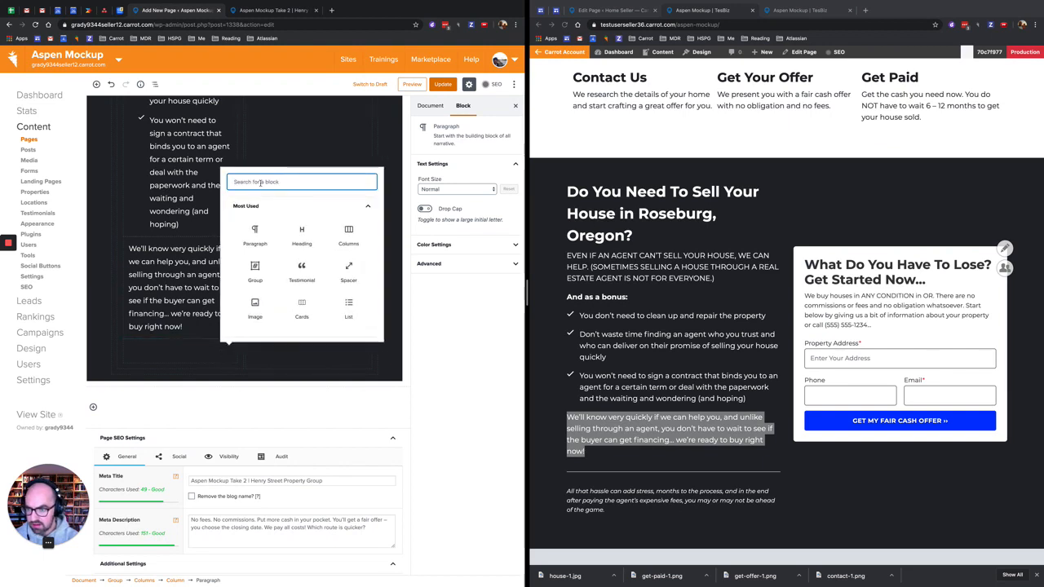
pyautogui.write('se')
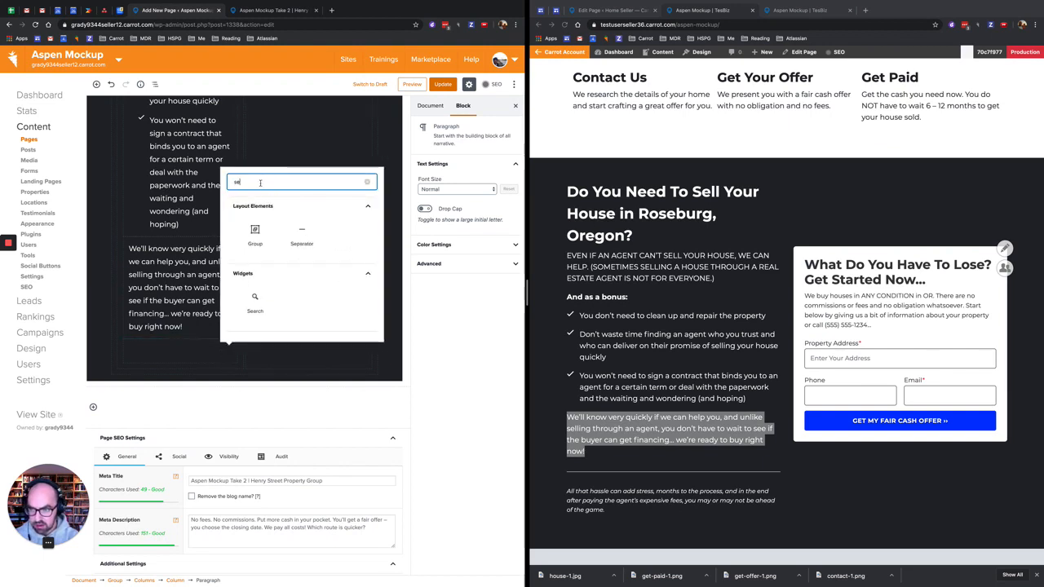
pyautogui.click(302, 233)
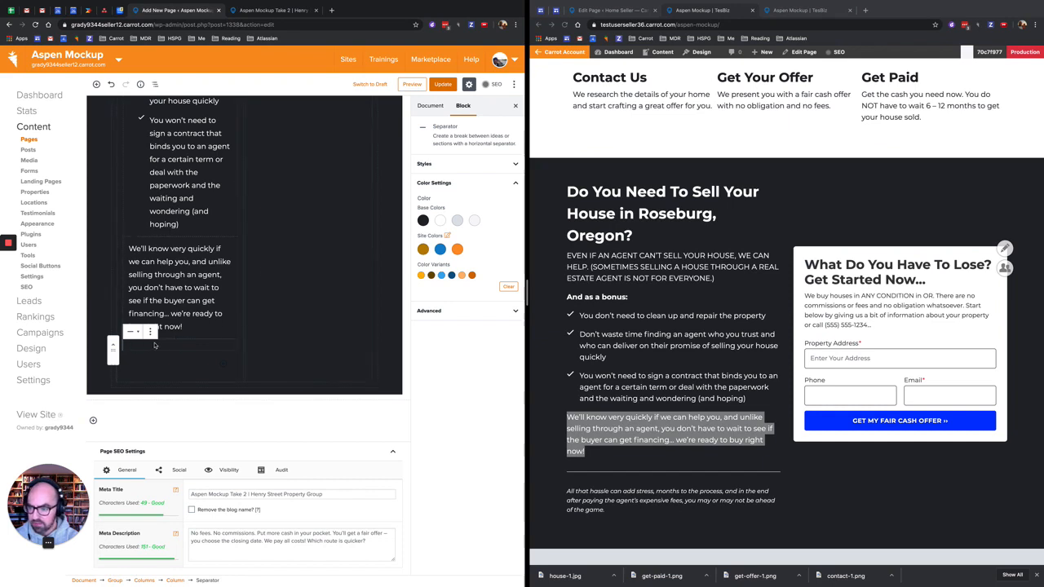
pyautogui.click(439, 220)
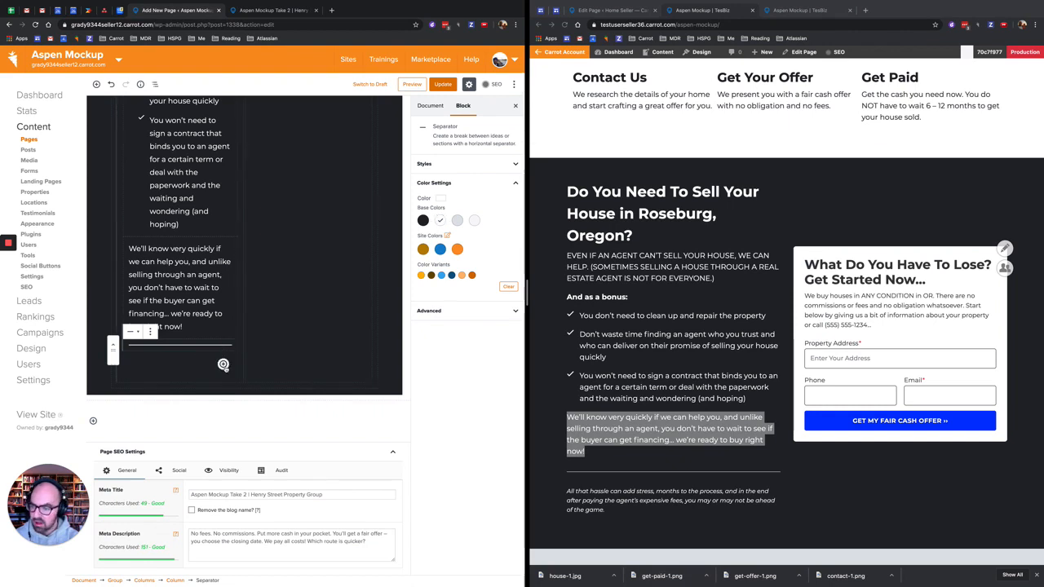
# Add a paragraph below the separator with the italic reference text starting "All that hassle can add stress, months to the process"
pyautogui.click(223, 364)
pyautogui.click(249, 245)
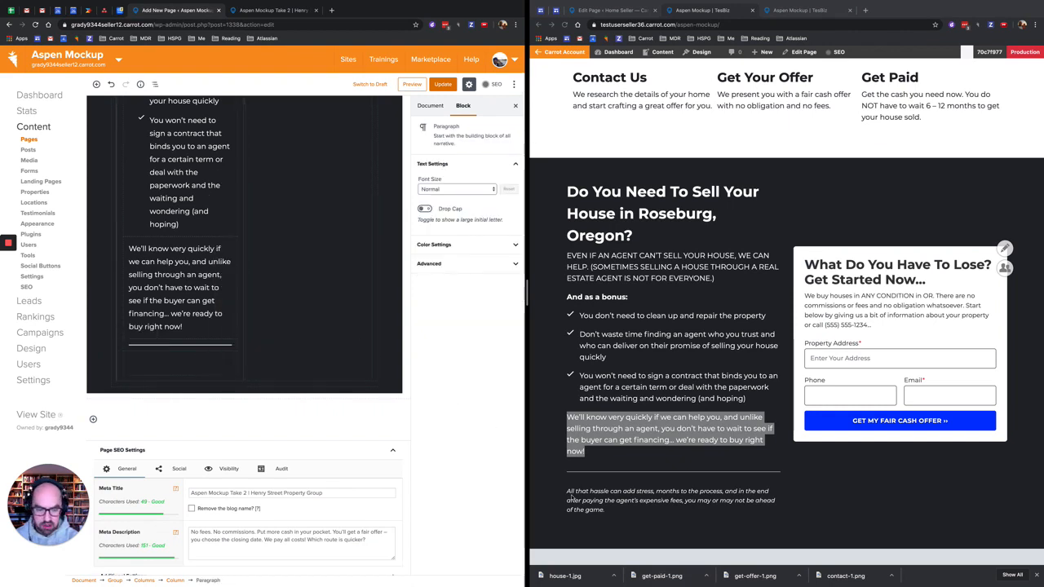
pyautogui.moveTo(605, 511); pyautogui.dragTo(567, 491)
pyautogui.hotkey('ctrl', 'c')
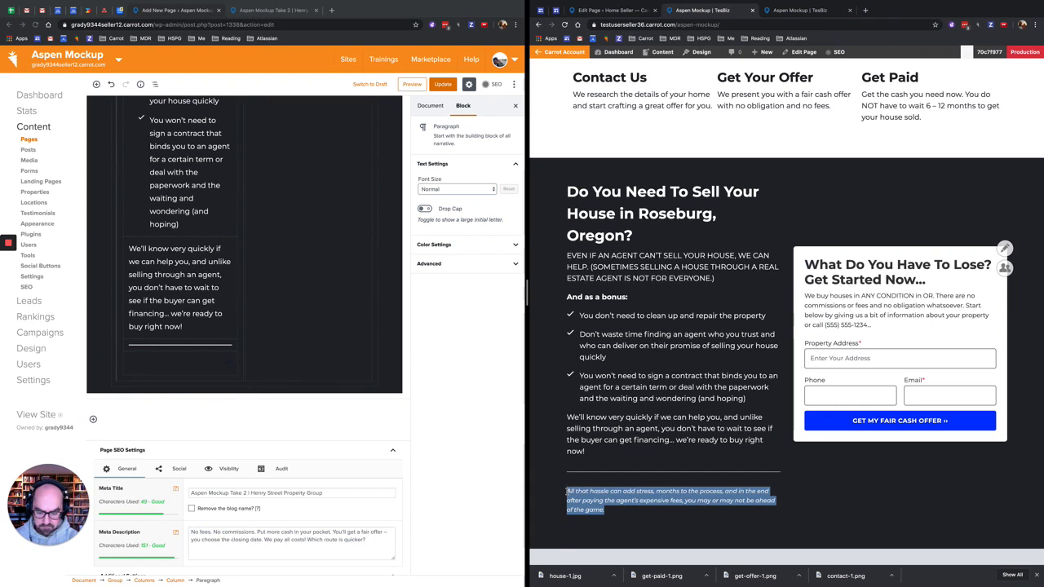
pyautogui.click(155, 367)
pyautogui.hotkey('ctrl', 'v')
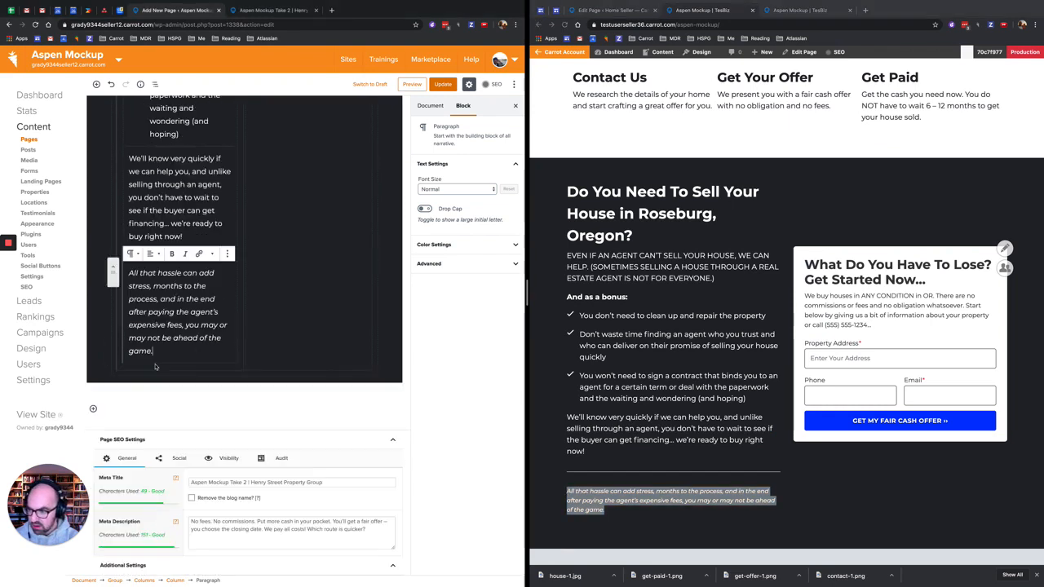
# Set the font size of the italic "All that hassle" paragraph to Small
pyautogui.tripleClick(156, 284)
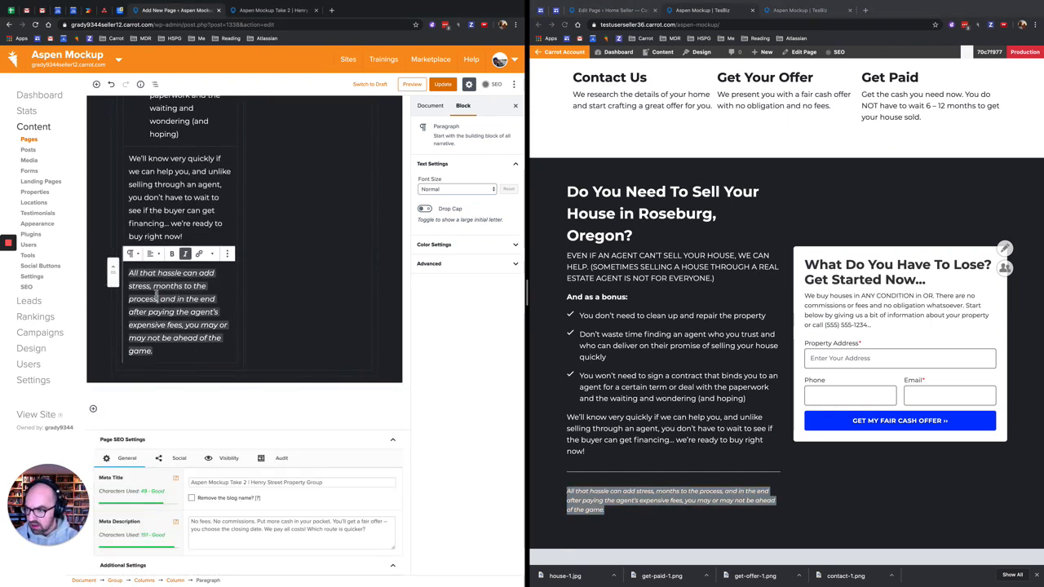
pyautogui.click(188, 256)
pyautogui.click(188, 256)
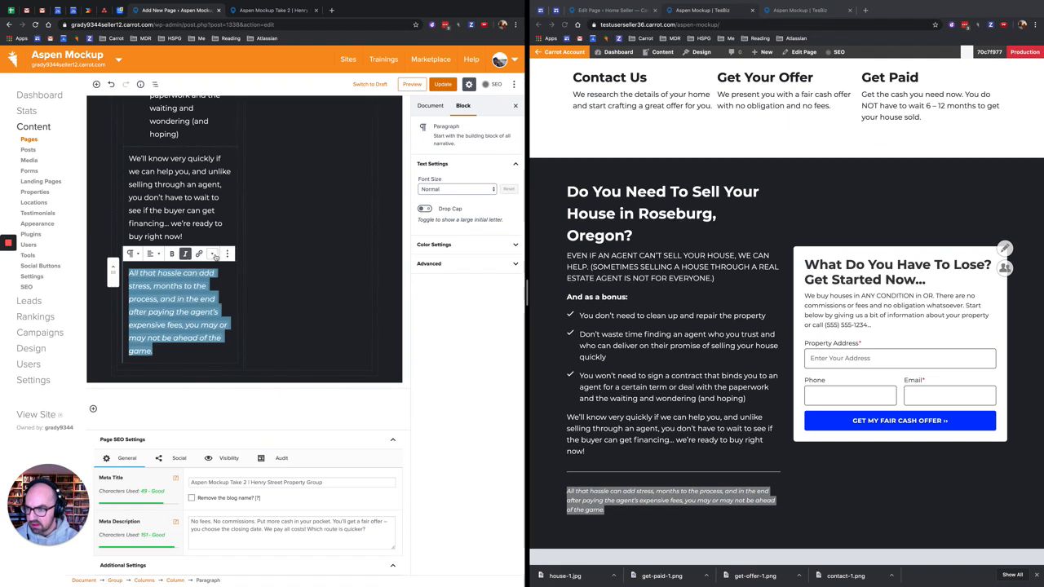
pyautogui.click(430, 186)
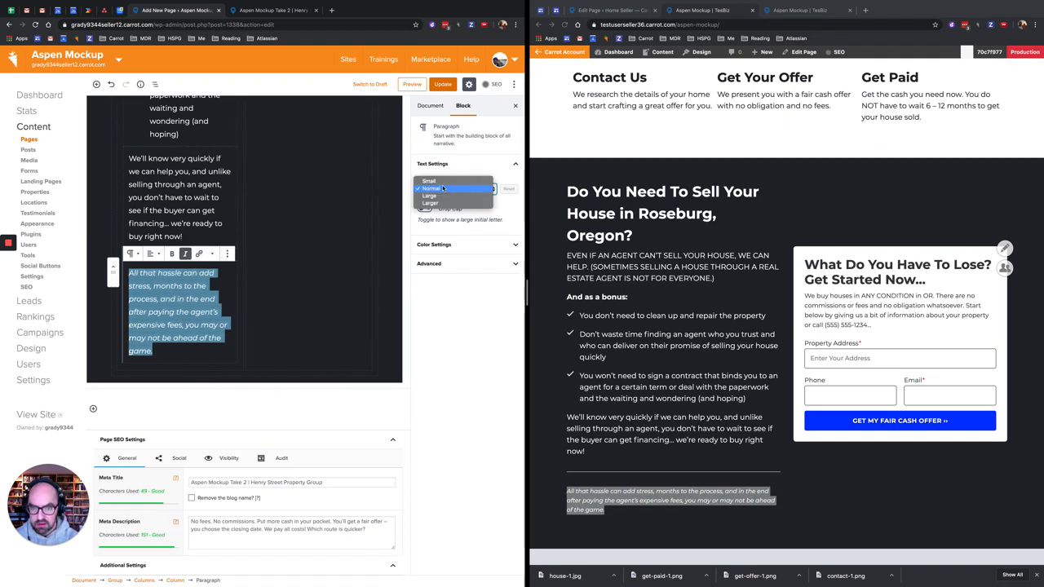
pyautogui.click(440, 179)
pyautogui.click(490, 307)
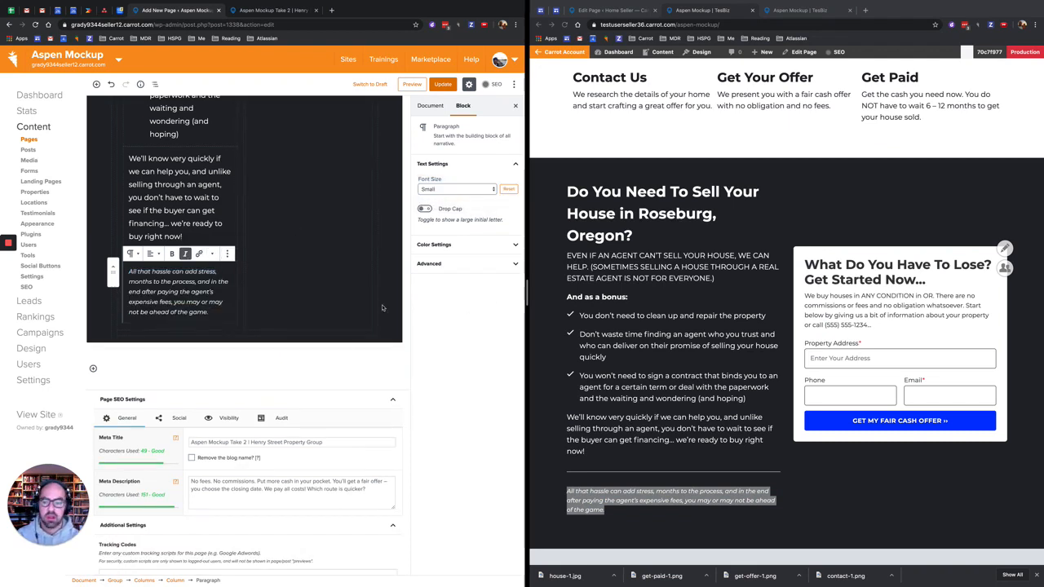
# Insert a Form block in the dark section's empty second column and choose the form "What Do You Have To Lose? Get Started Now..."
pyautogui.scroll(3, 157, 252)
pyautogui.scroll(4, 294, 228)
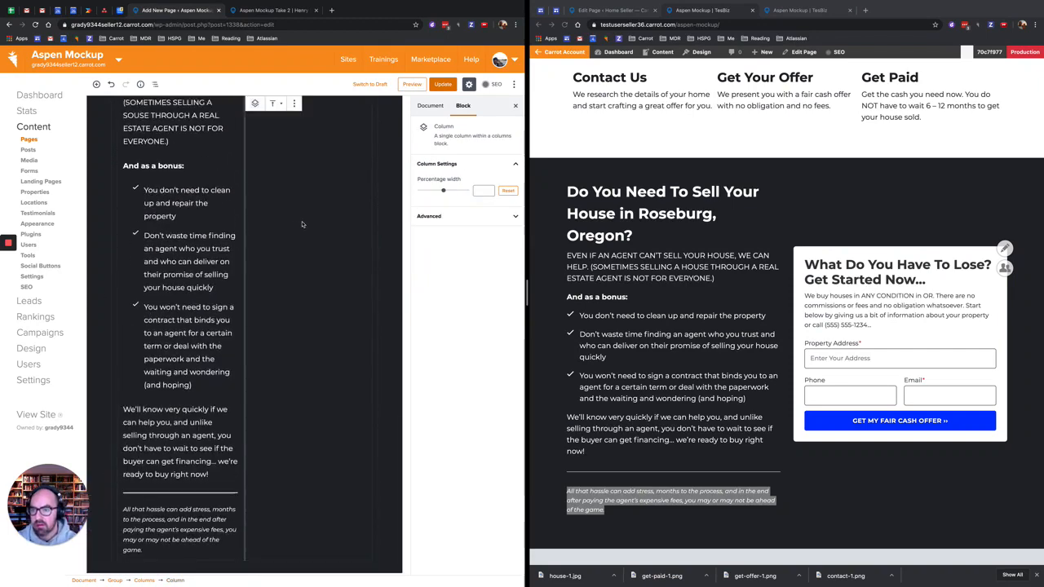
pyautogui.click(309, 197)
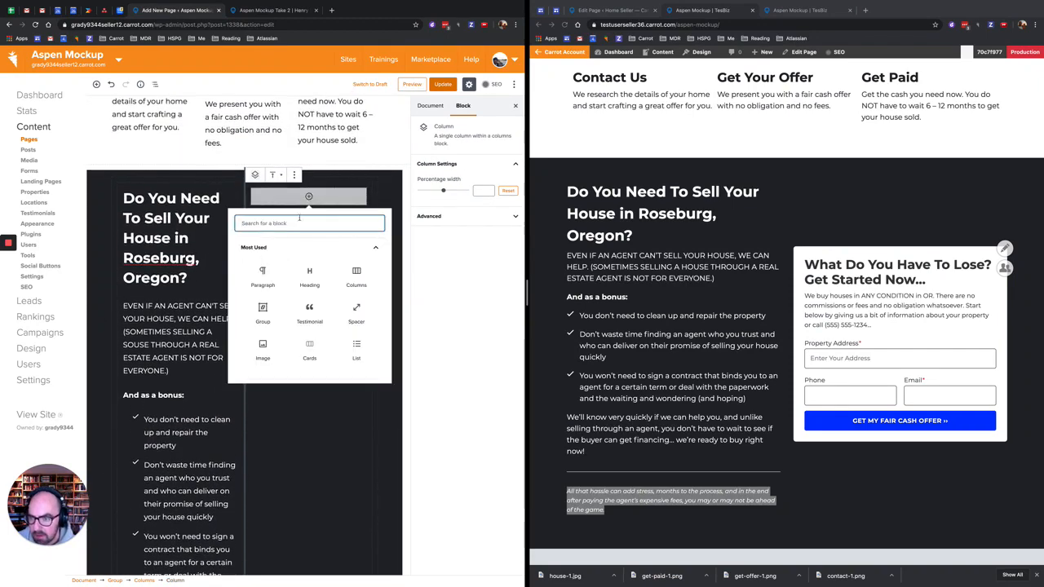
pyautogui.write('form')
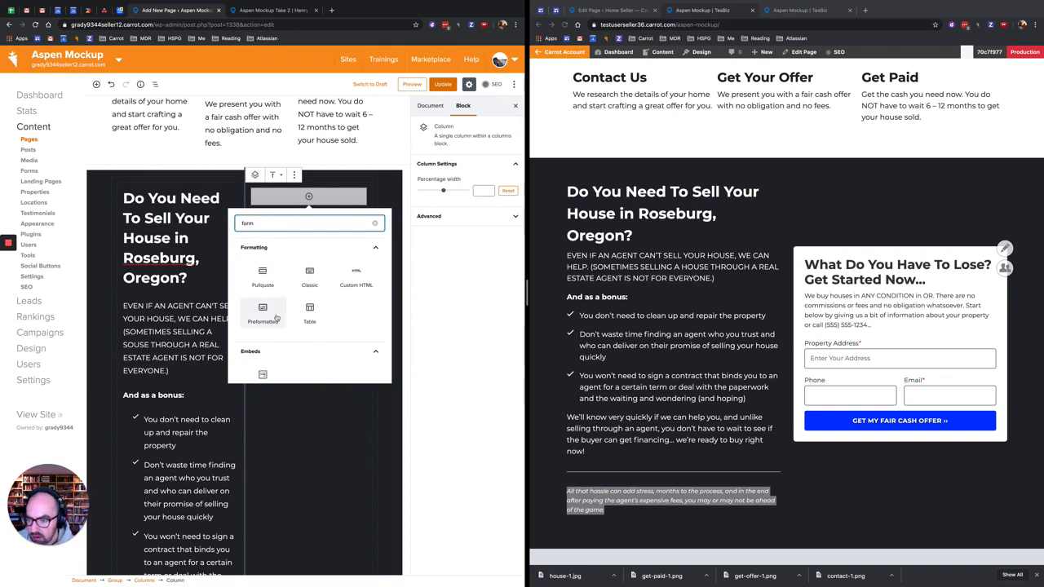
pyautogui.click(266, 342)
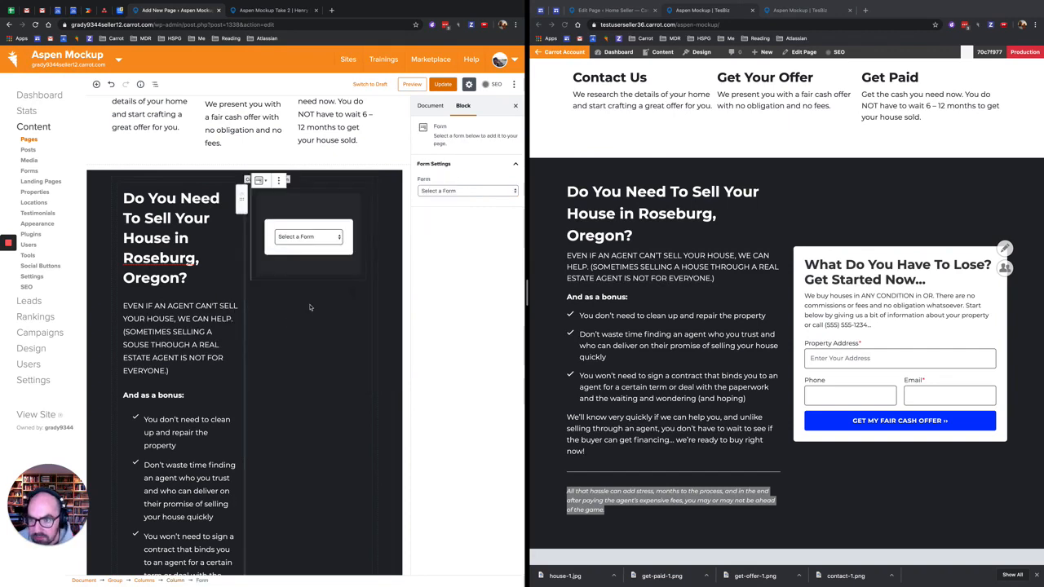
pyautogui.click(480, 191)
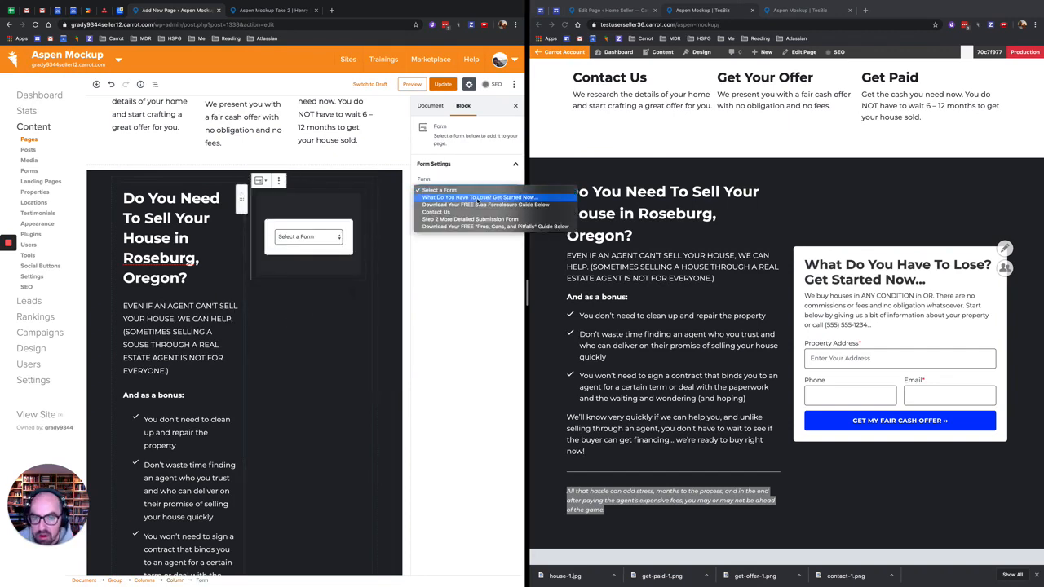
pyautogui.click(482, 197)
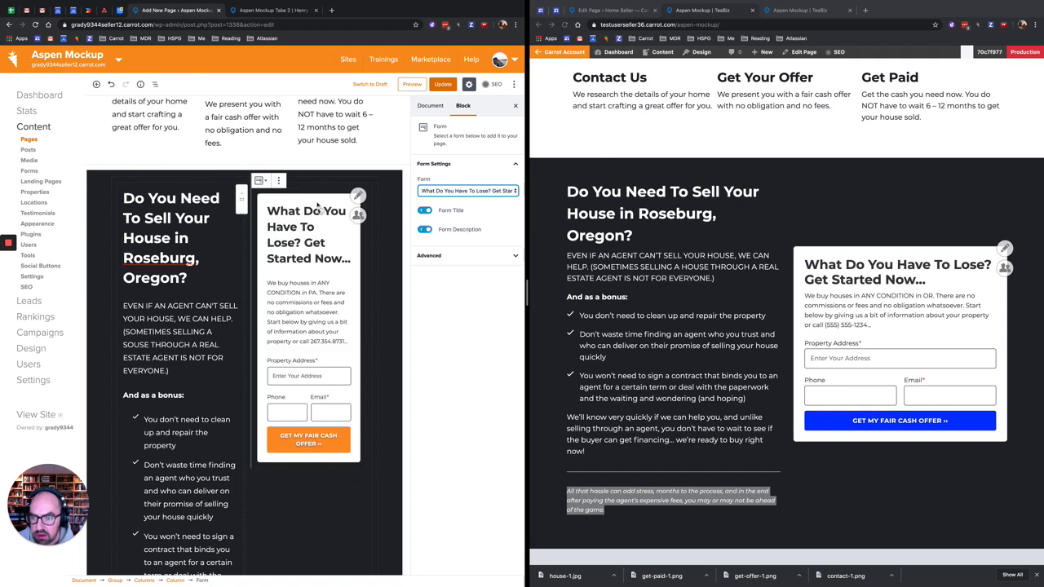
# Vertically align the form's column to the middle of the dark section
pyautogui.click(371, 193)
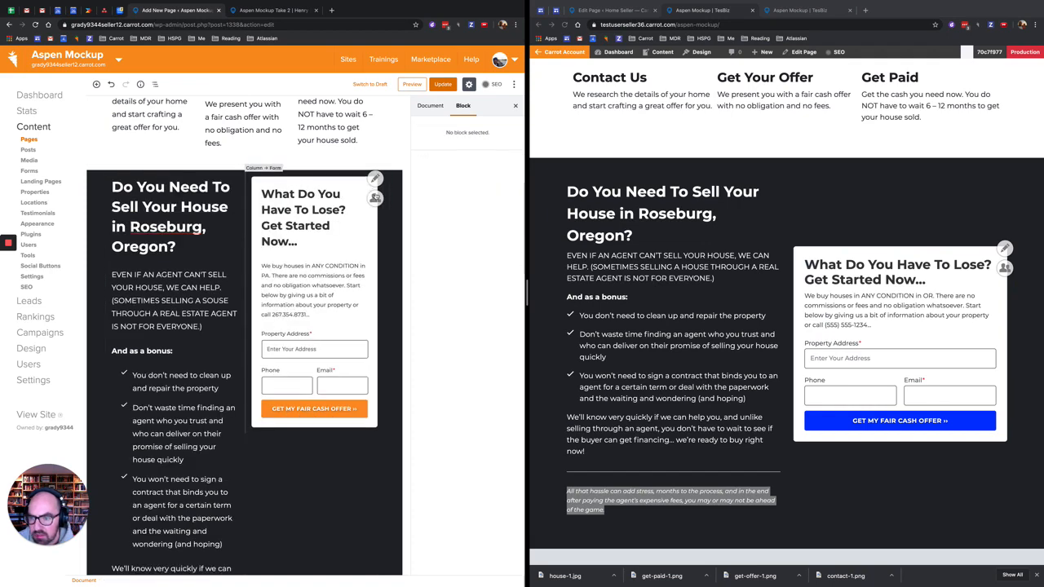
pyautogui.click(383, 217)
pyautogui.click(370, 188)
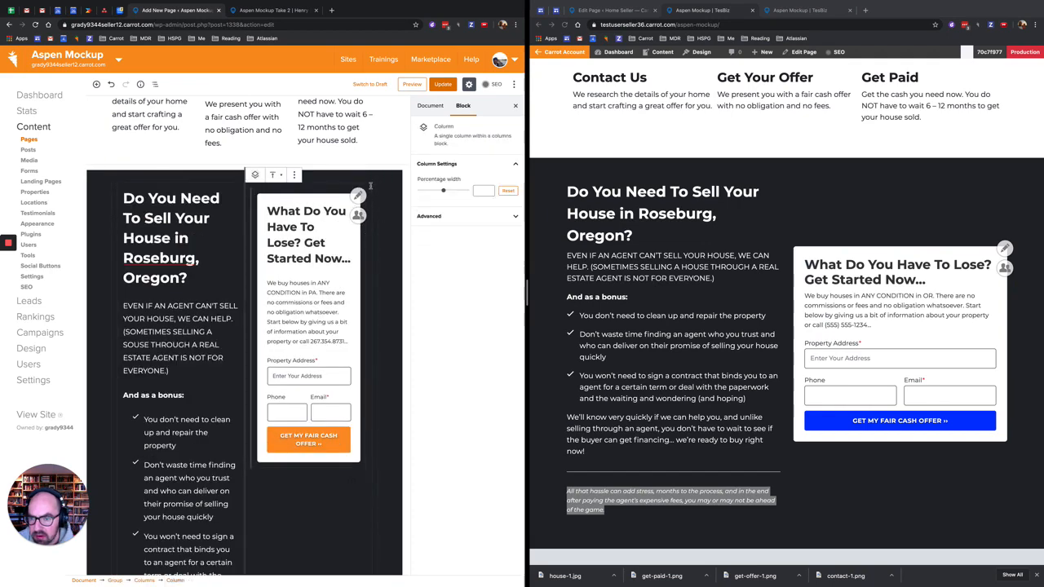
pyautogui.click(369, 187)
pyautogui.click(381, 191)
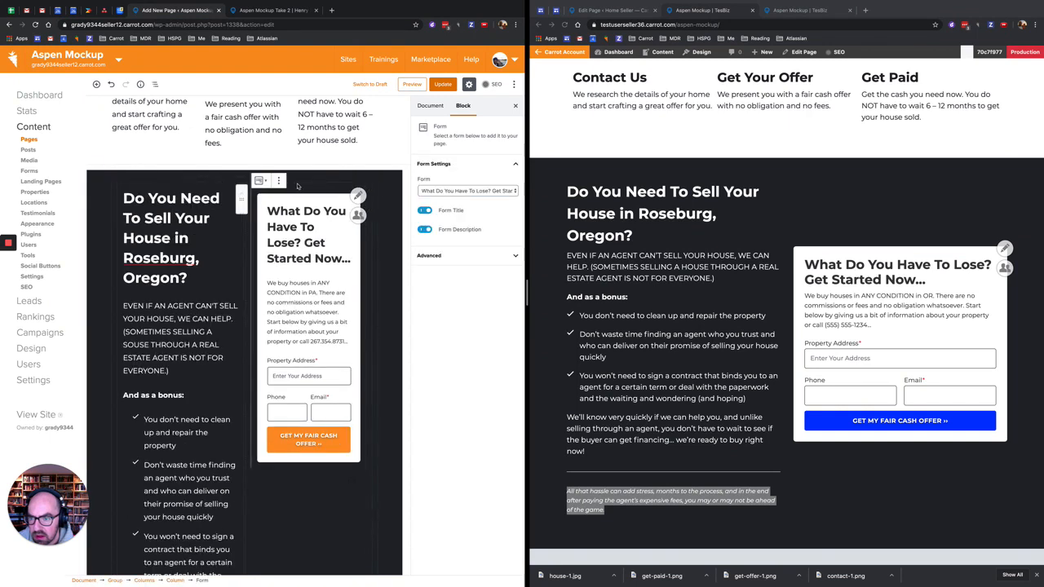
pyautogui.click(276, 187)
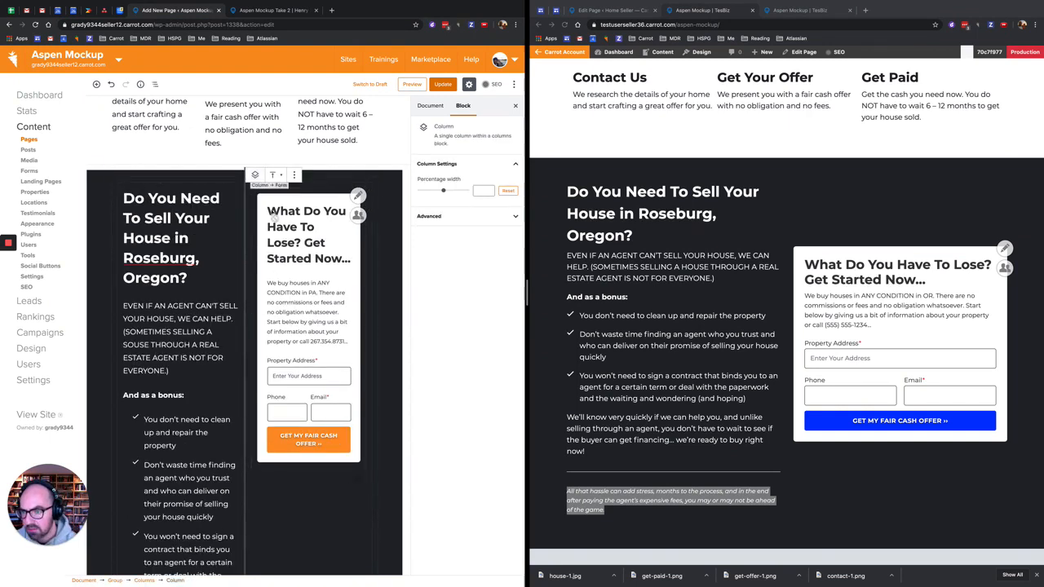
pyautogui.click(278, 177)
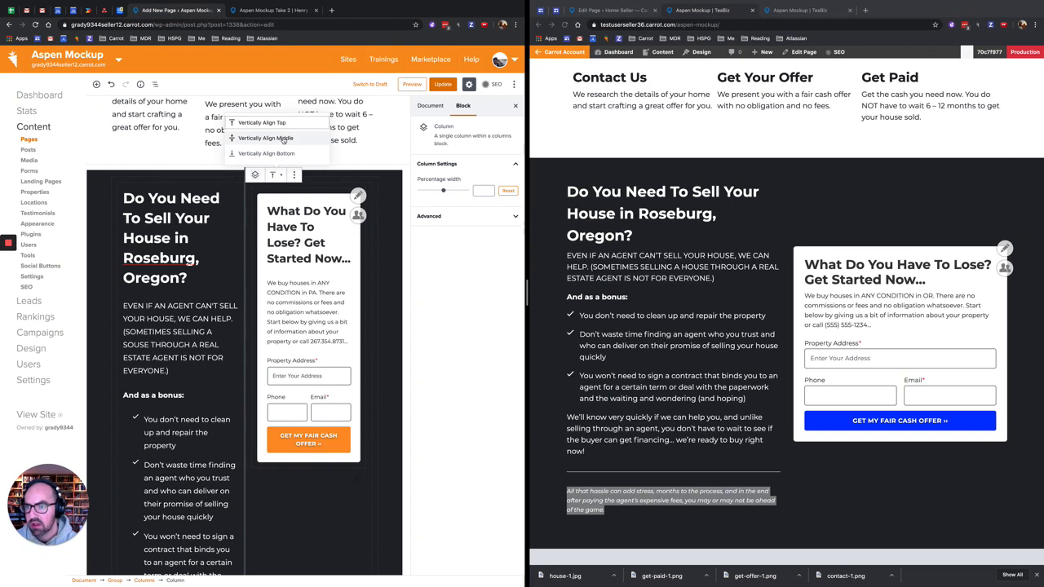
pyautogui.click(285, 142)
pyautogui.scroll(-4, 296, 325)
pyautogui.scroll(3, 292, 338)
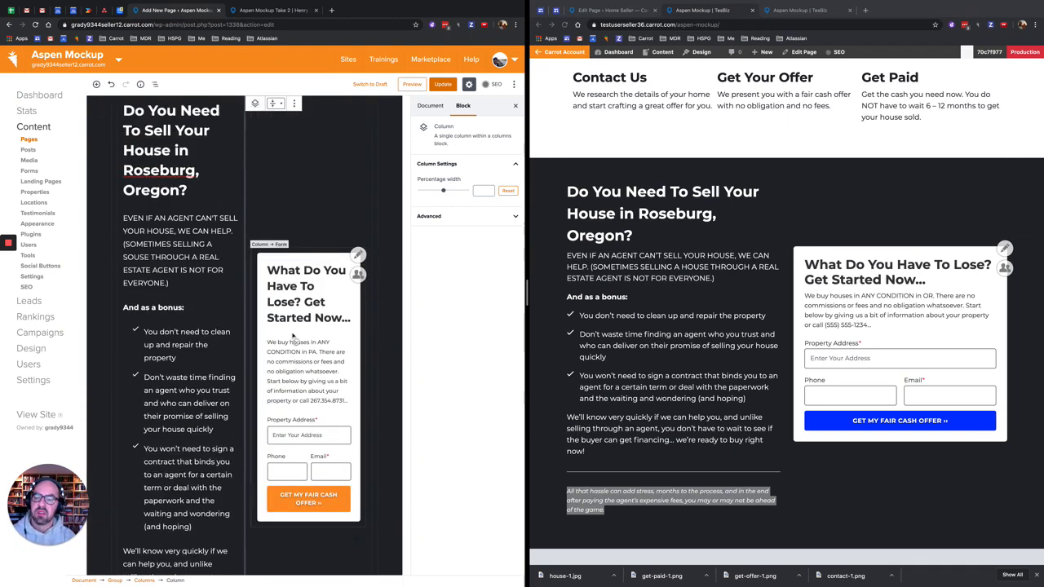
# Update the page and preview it, comparing the "Do You Need To Sell Your House" section with the reference page
pyautogui.click(440, 87)
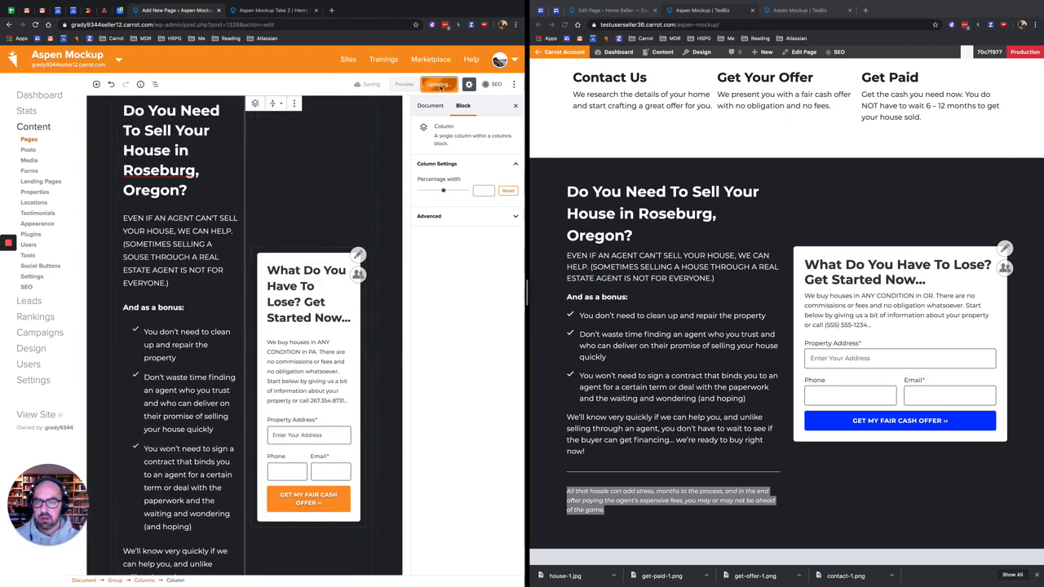
pyautogui.click(404, 86)
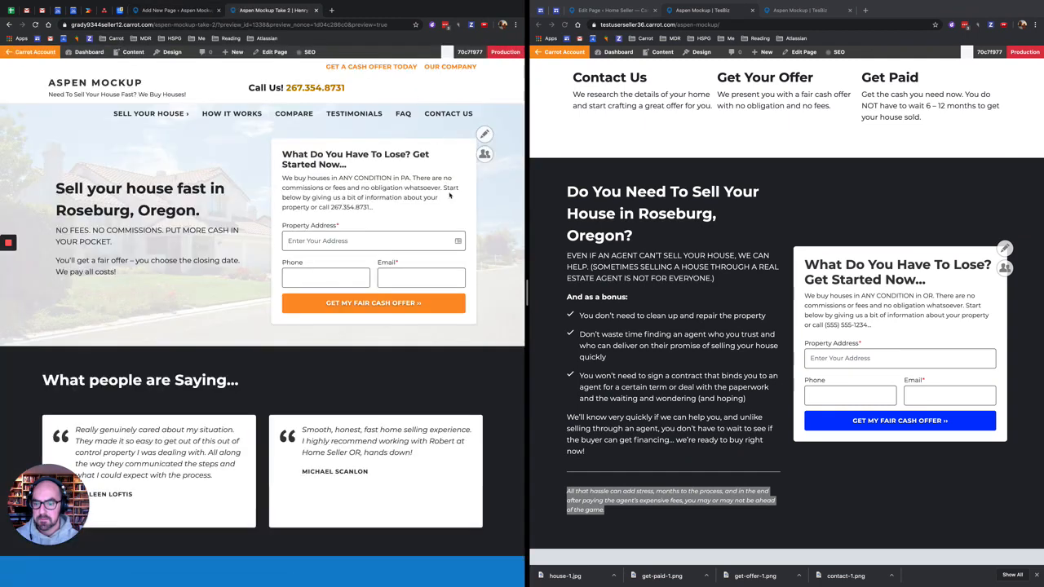
pyautogui.scroll(-5, 354, 306)
pyautogui.scroll(-15, 354, 306)
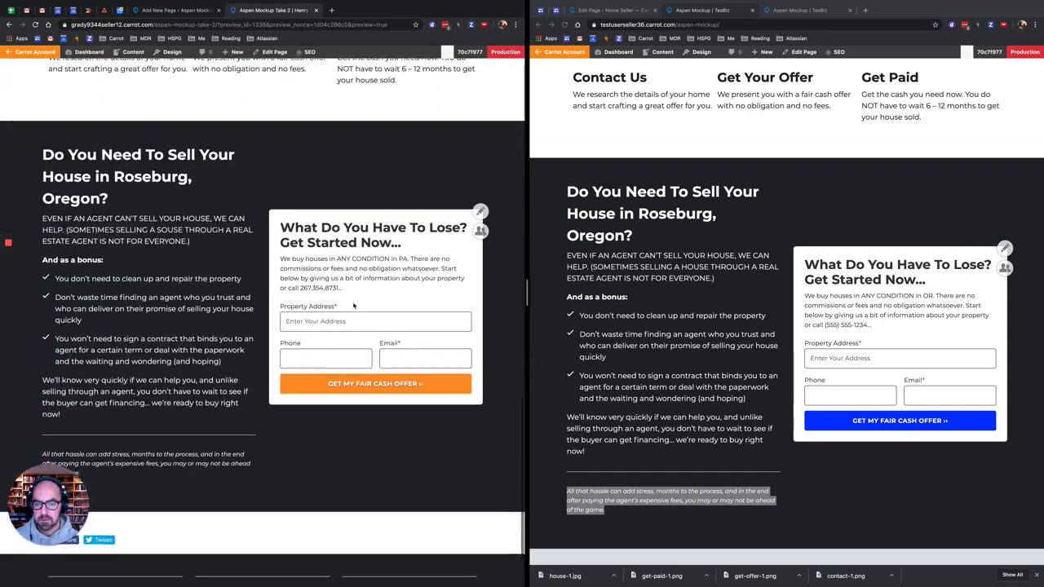
pyautogui.scroll(1, 355, 305)
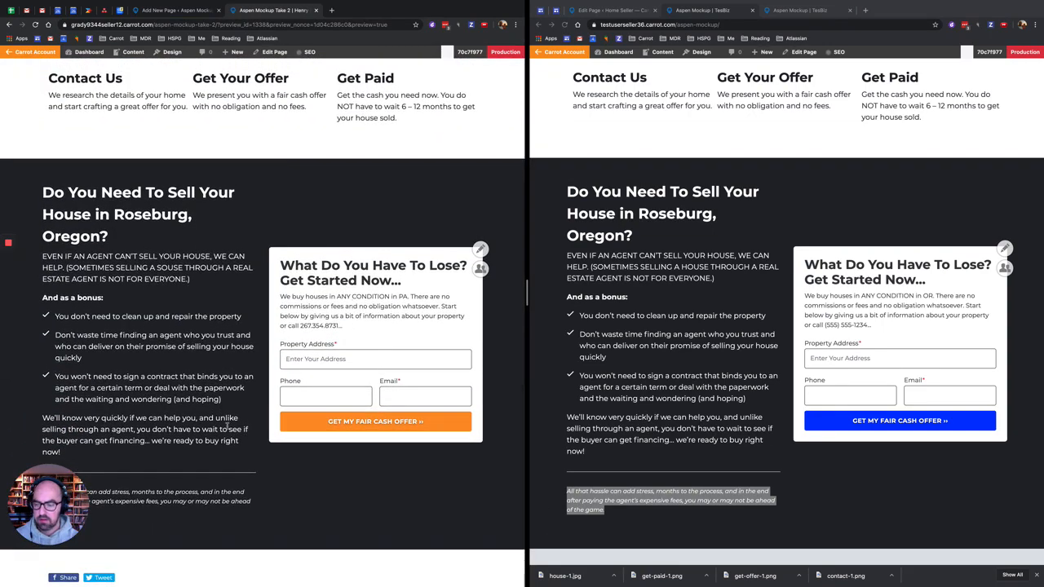
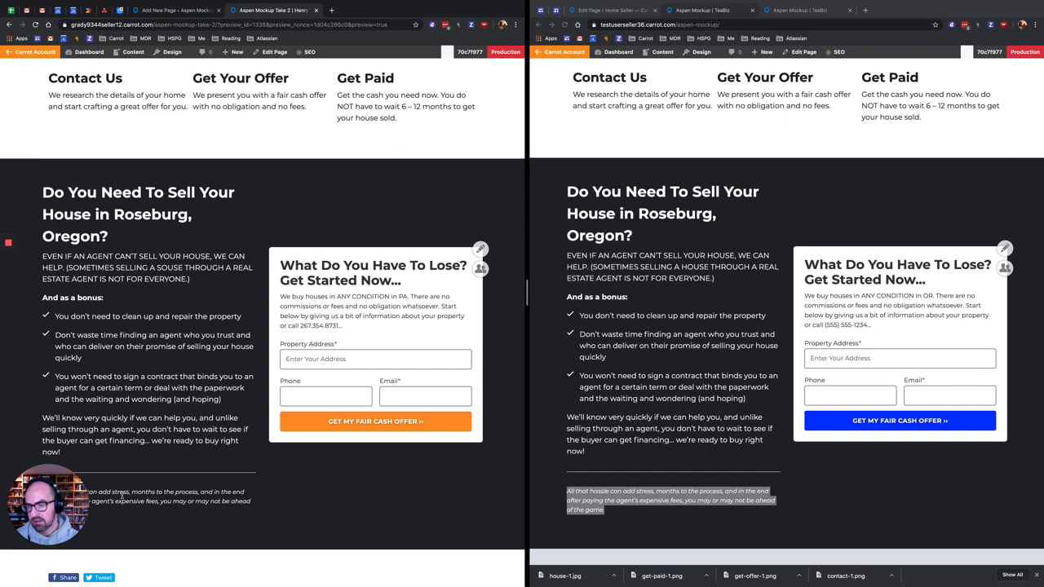
pyautogui.scroll(-3, 283, 452)
pyautogui.scroll(3, 283, 453)
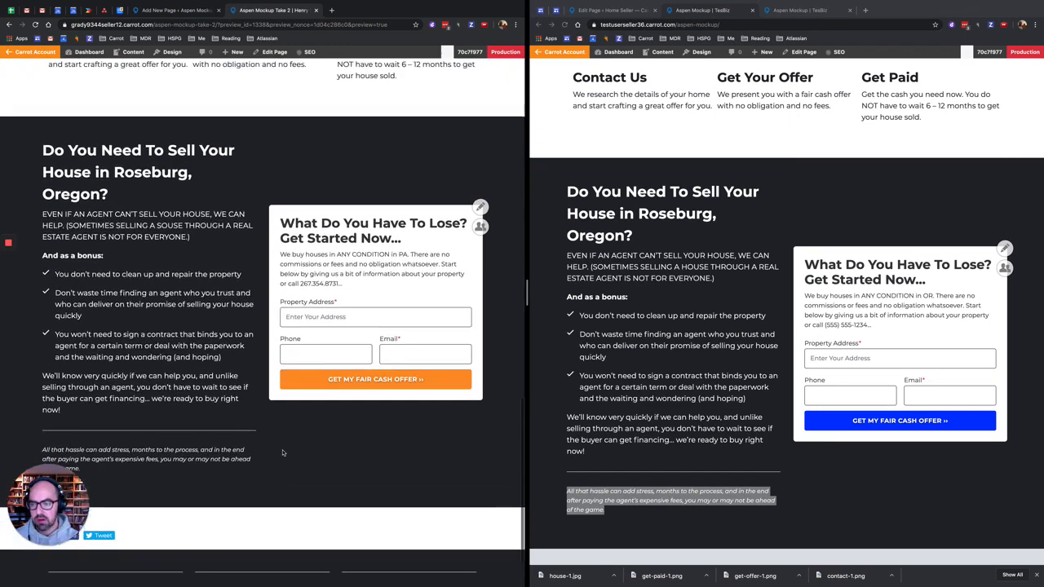
# Add a Group block below the dark section for the reference's "We work differently" section, with the light grey base colour as background
pyautogui.scroll(-10, 738, 458)
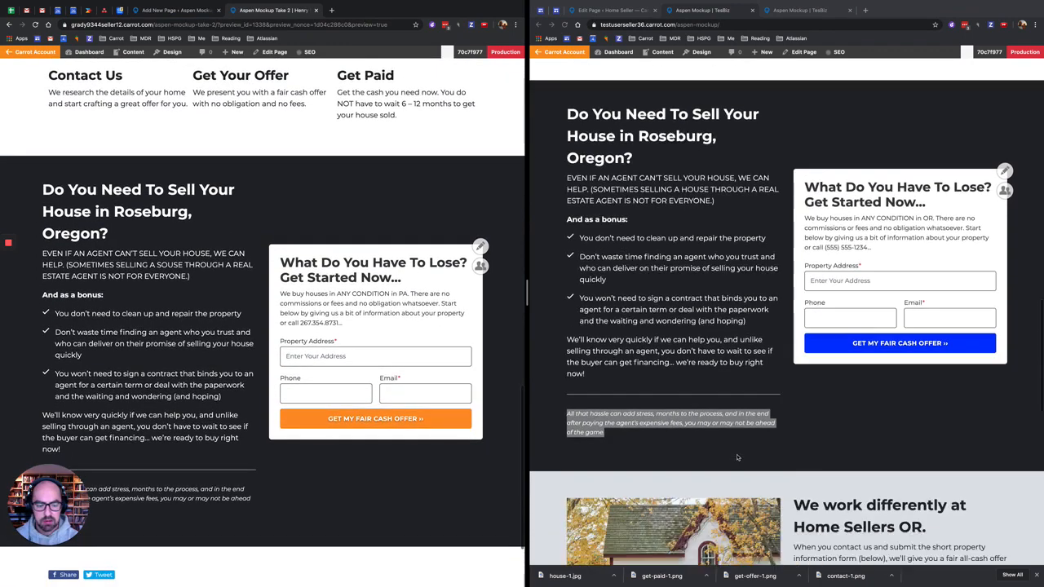
pyautogui.scroll(3, 738, 458)
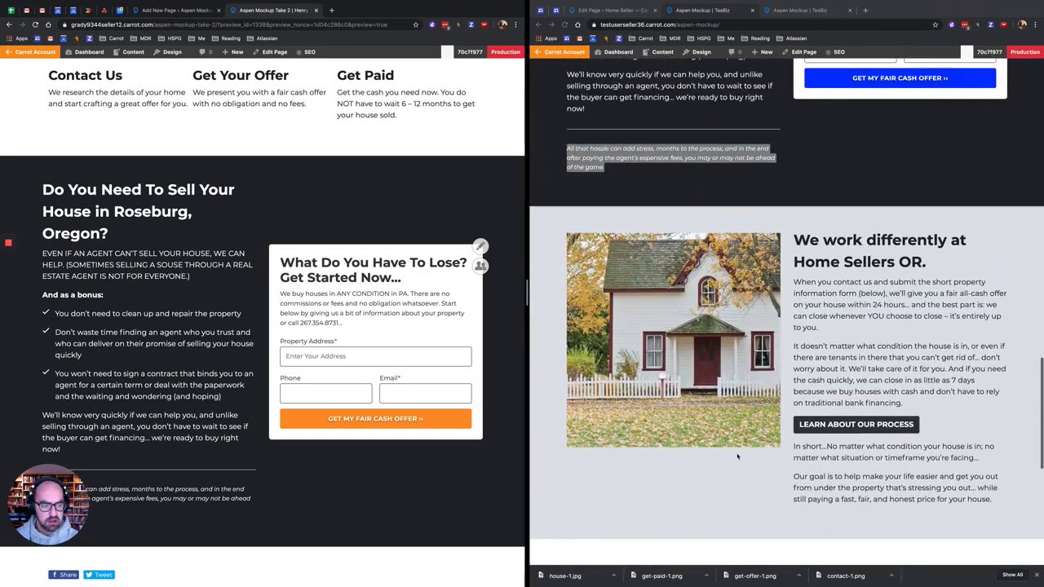
pyautogui.scroll(-5, 737, 457)
pyautogui.scroll(5, 738, 458)
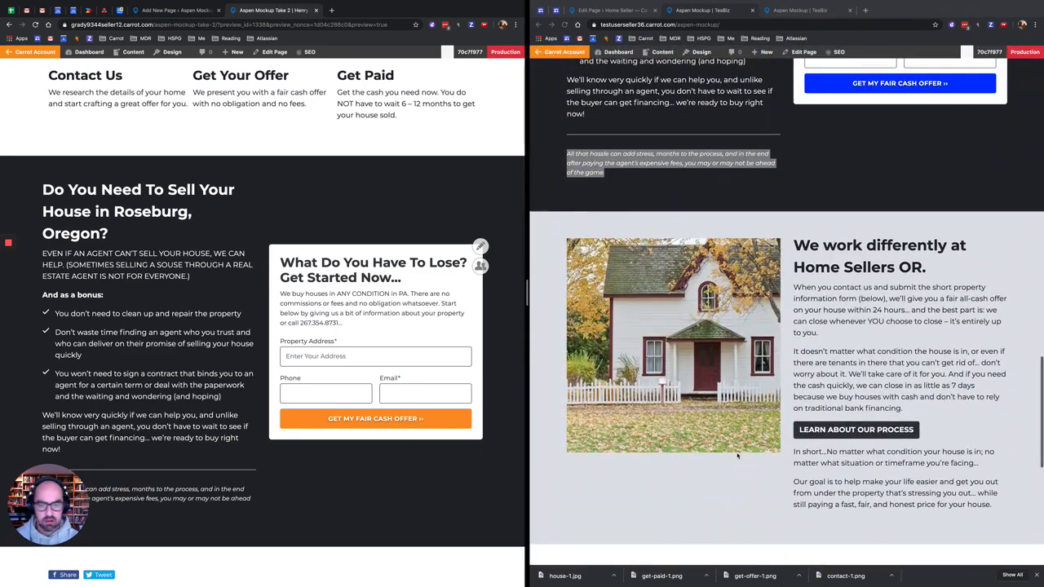
pyautogui.scroll(-3, 380, 447)
pyautogui.click(175, 10)
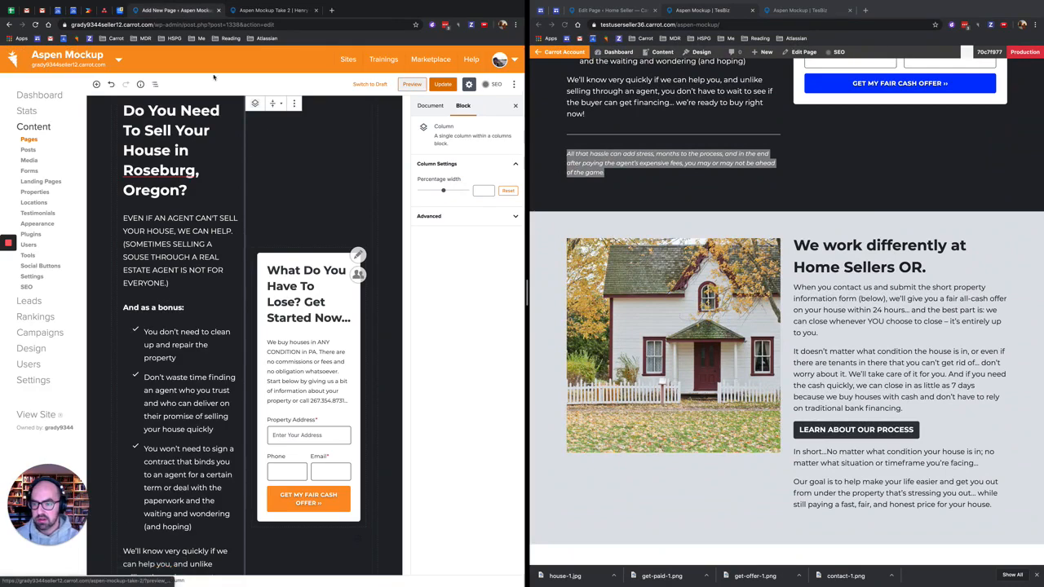
pyautogui.scroll(-8, 125, 307)
pyautogui.click(93, 302)
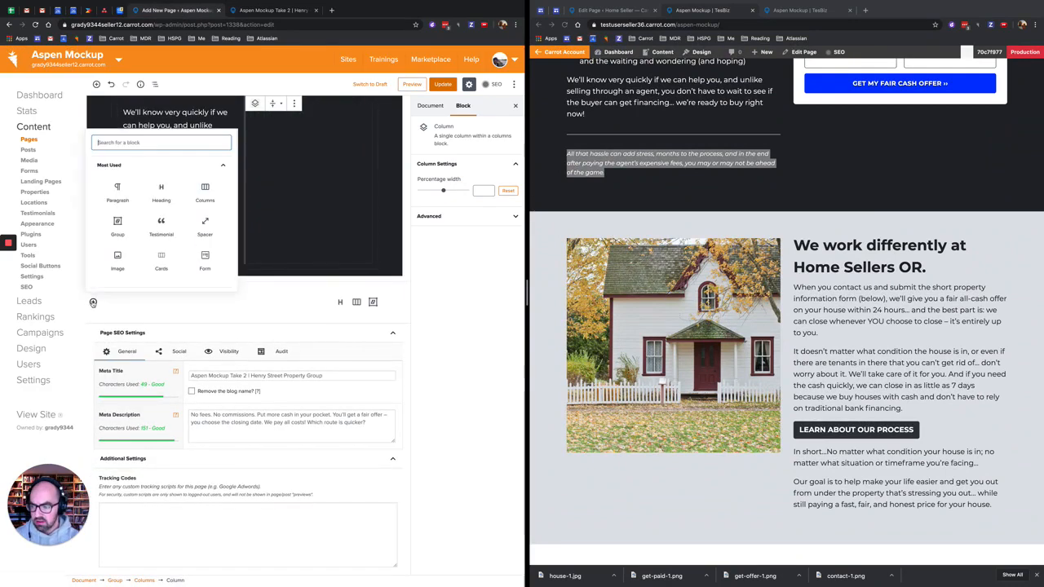
pyautogui.click(119, 222)
pyautogui.click(458, 194)
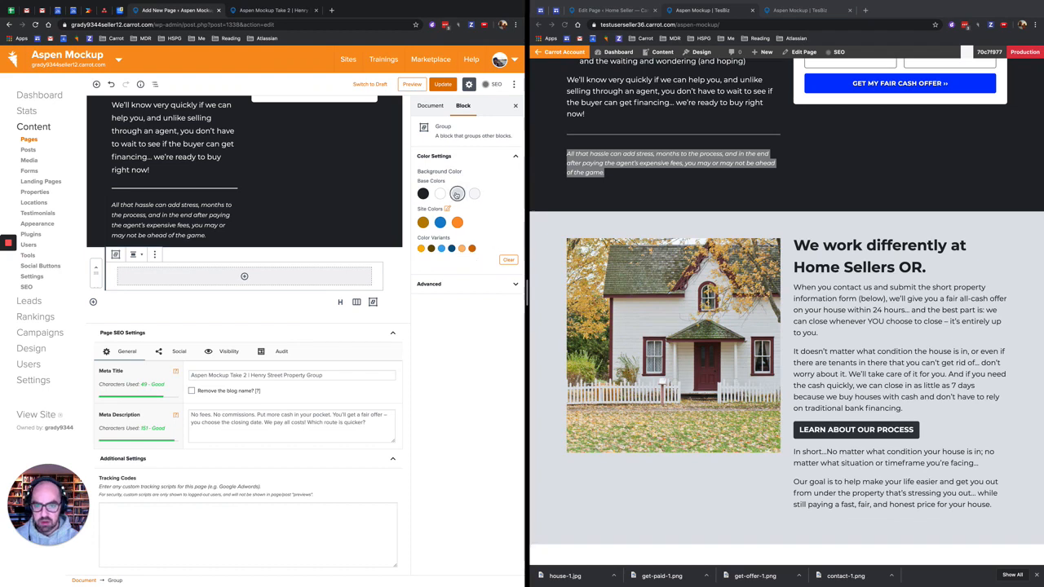
# Set the light grey group to full width and insert a Columns block with two equal columns inside it
pyautogui.click(136, 238)
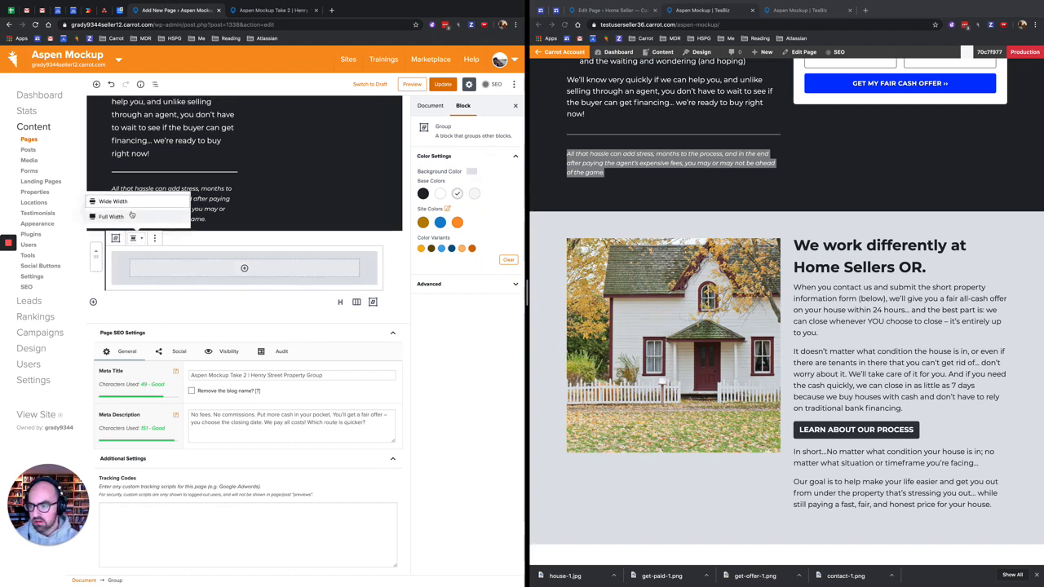
pyautogui.click(129, 214)
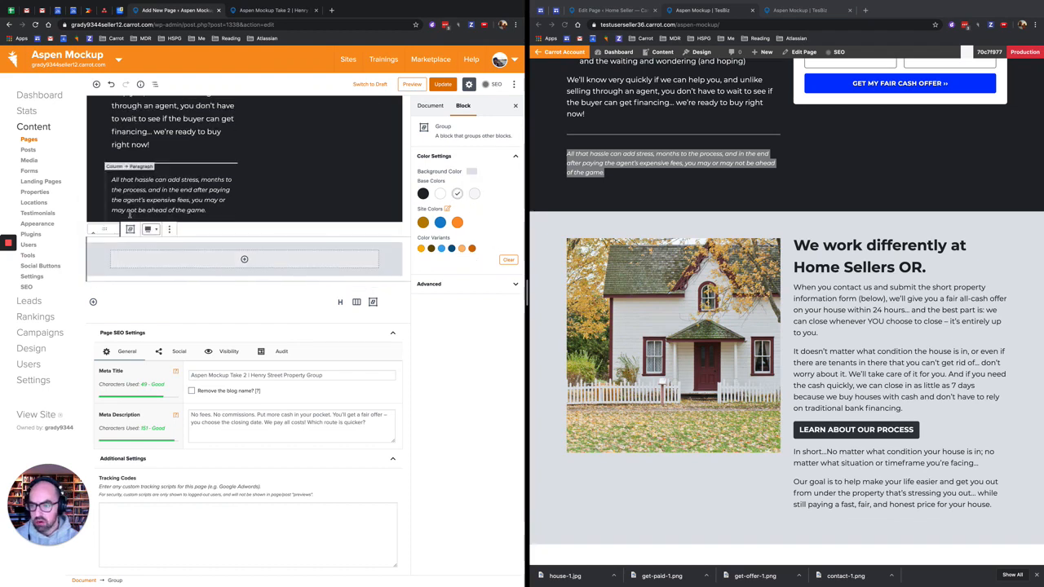
pyautogui.click(243, 260)
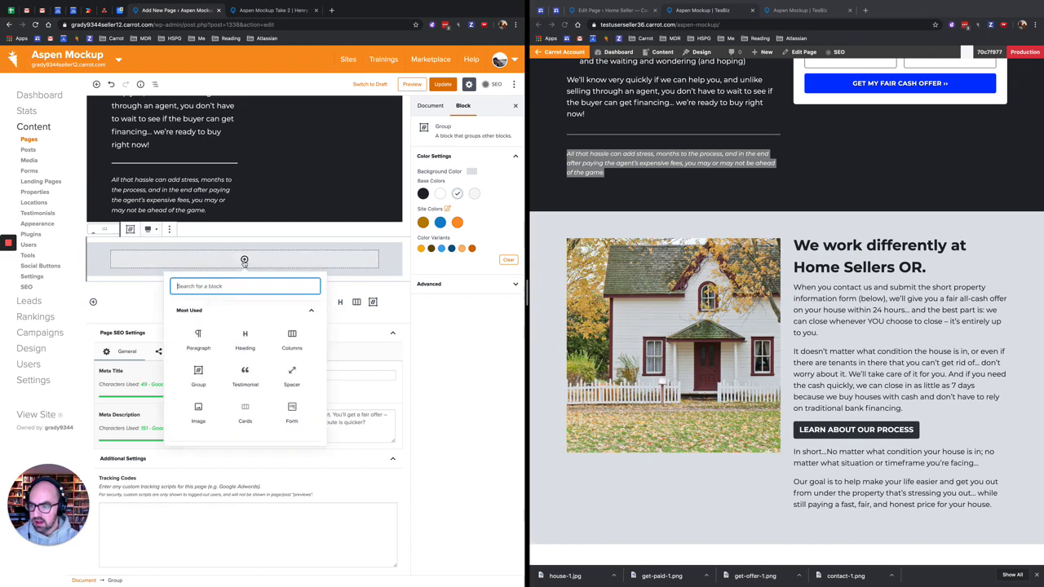
pyautogui.click(289, 340)
pyautogui.click(180, 269)
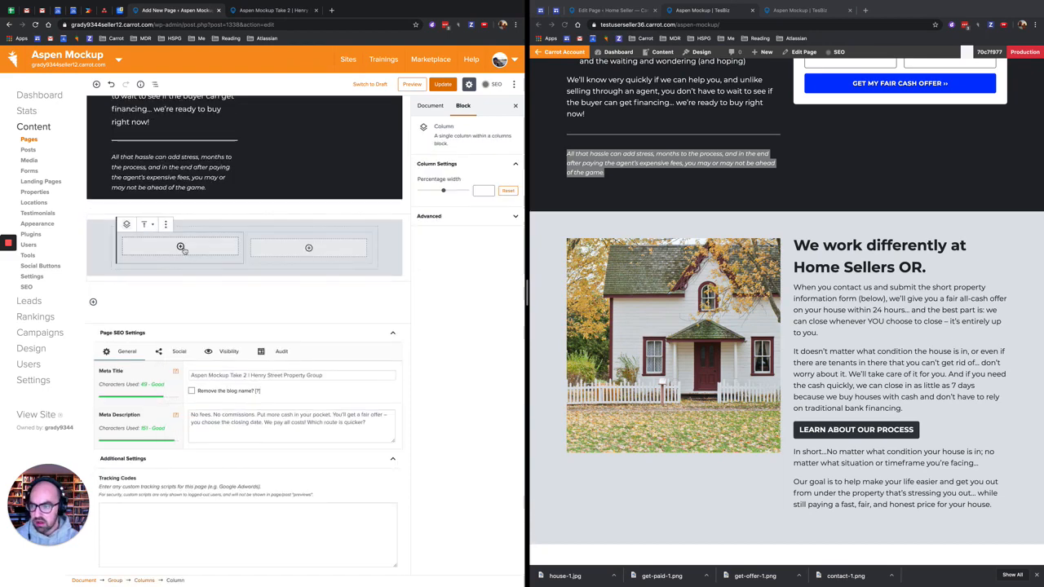
# Insert an Image block in the grey section's first column using the white house photo from the media library
pyautogui.click(180, 247)
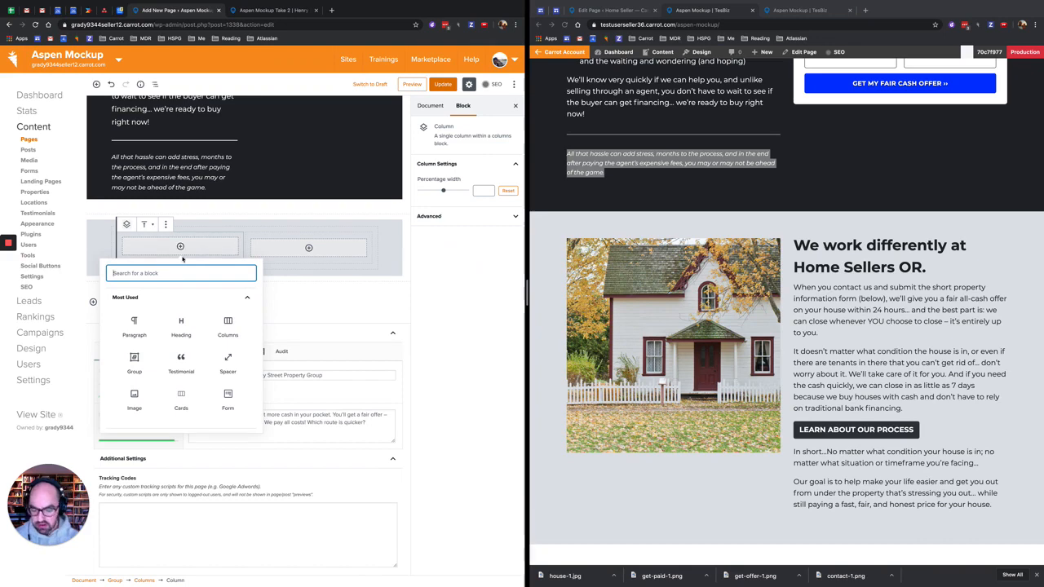
pyautogui.write('image')
pyautogui.click(138, 331)
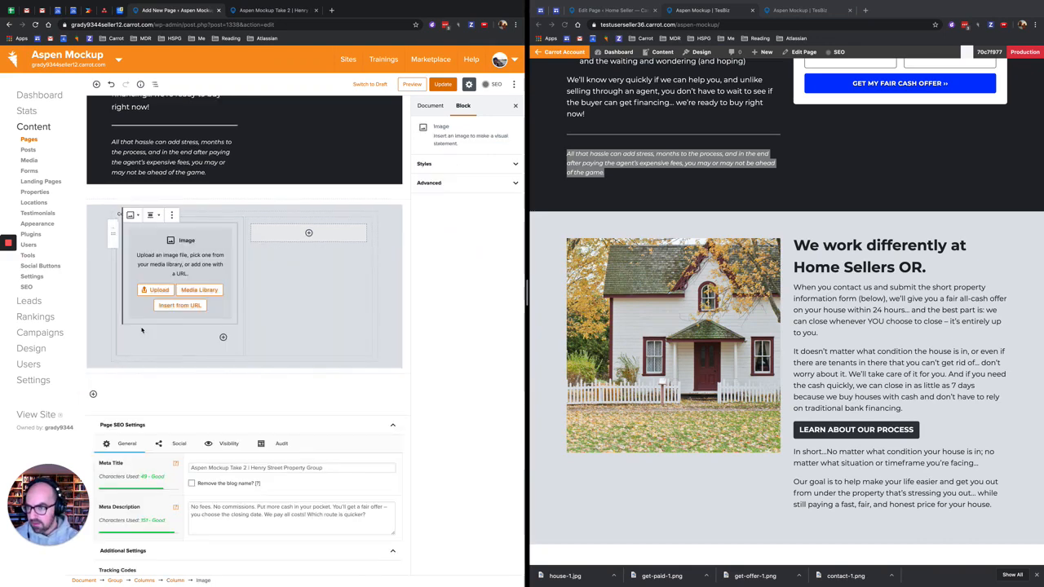
pyautogui.click(197, 292)
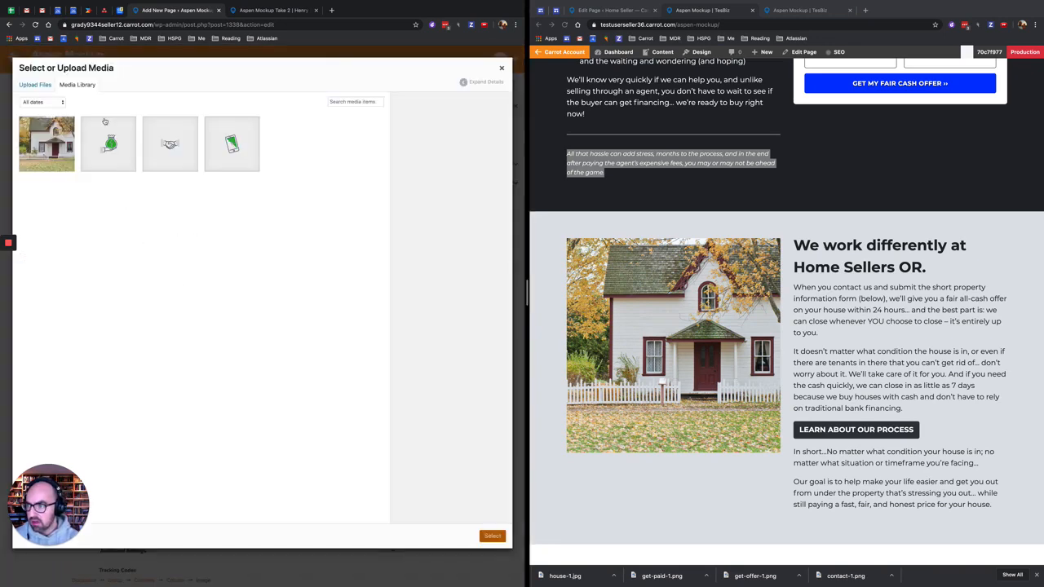
pyautogui.click(46, 141)
pyautogui.click(491, 536)
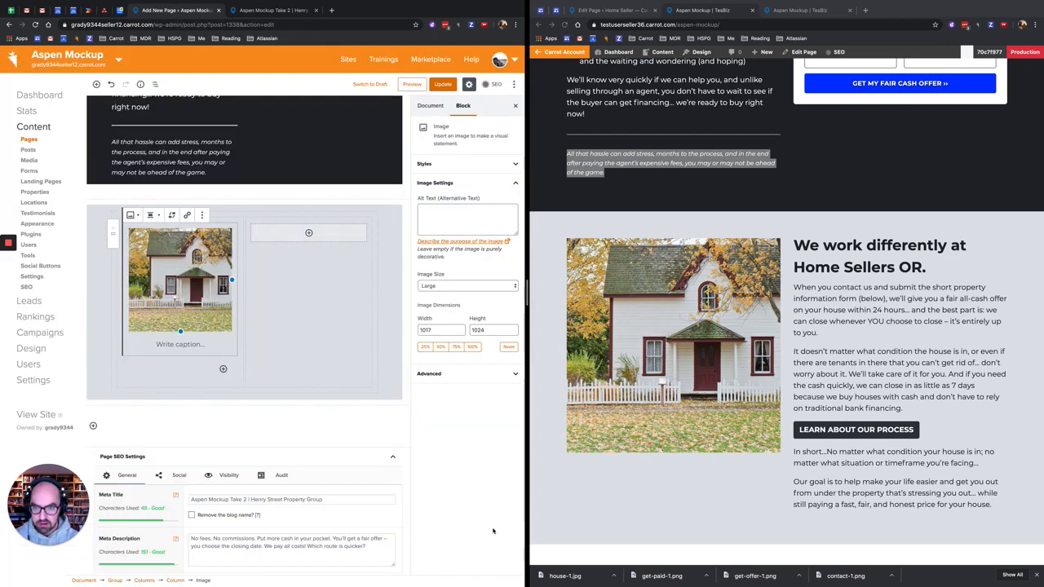
# Add a Heading block in the second column with the reference text "We work differently at Home Sellers OR."
pyautogui.click(309, 233)
pyautogui.write('head')
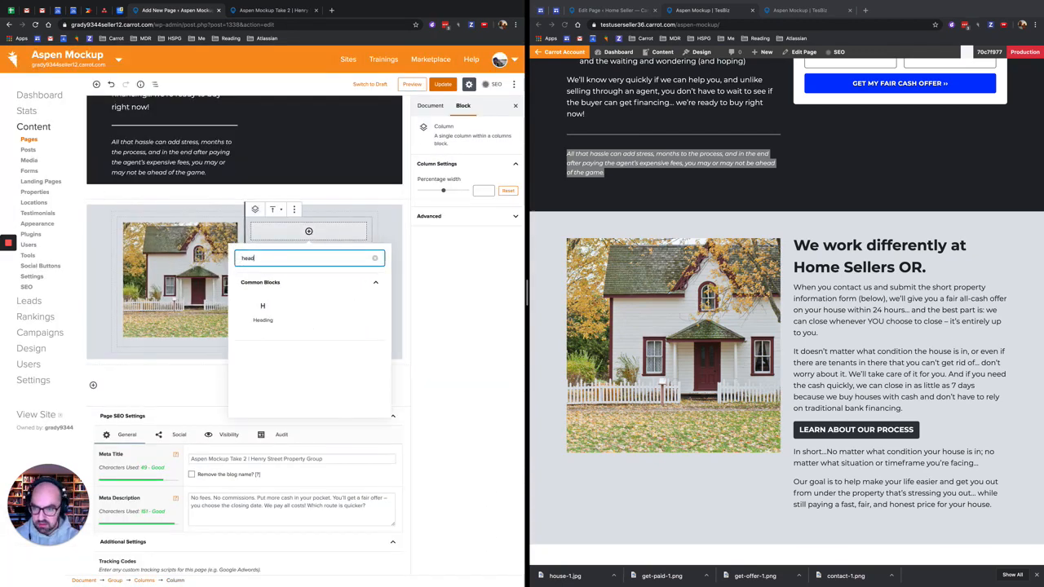
pyautogui.click(263, 310)
pyautogui.moveTo(930, 275); pyautogui.dragTo(794, 245)
pyautogui.press('super+c')
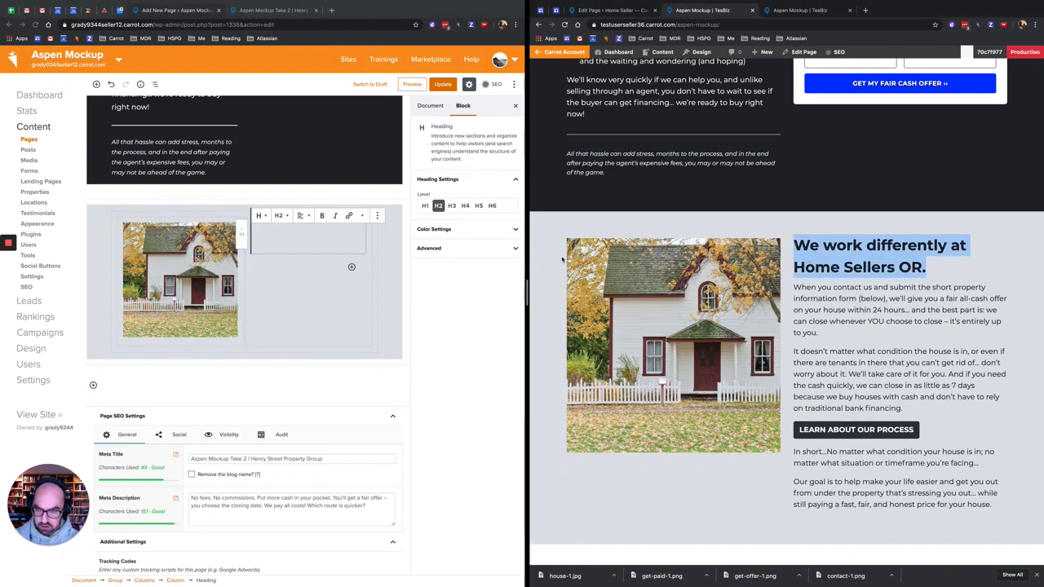
pyautogui.click(250, 228)
pyautogui.press('super+v')
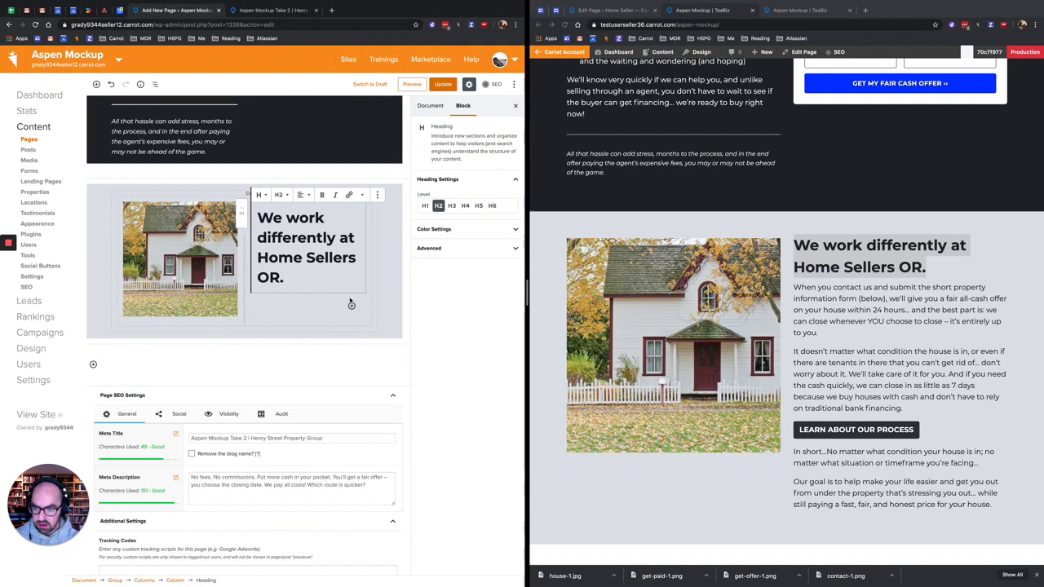
# Copy the reference's two paragraphs, from "When you contact us" to "traditional bank financing.", into the column below the heading
pyautogui.press('Return')
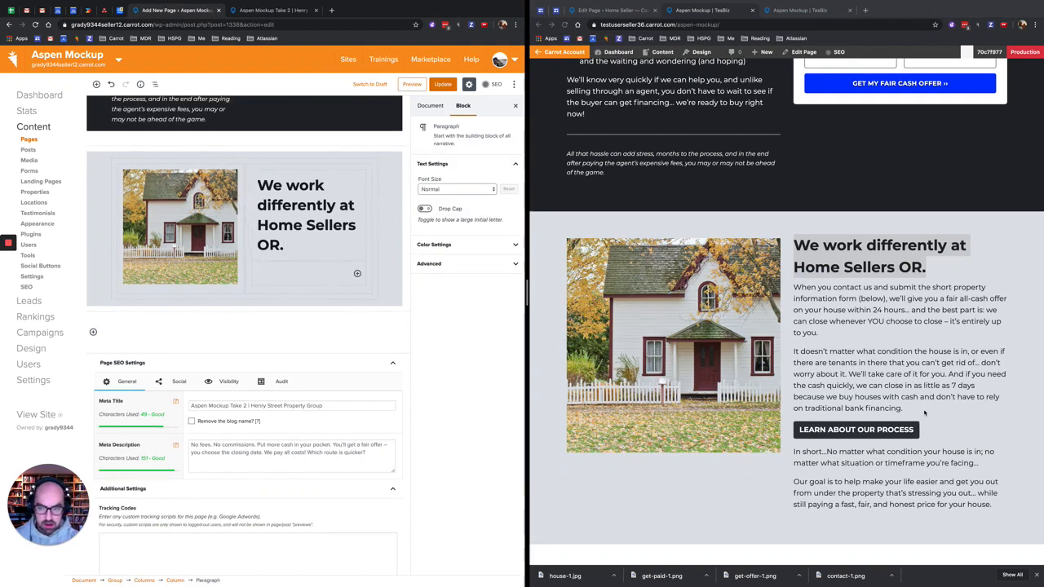
pyautogui.click(910, 413)
pyautogui.moveTo(914, 417); pyautogui.dragTo(796, 287)
pyautogui.hotkey('ctrl', 'c')
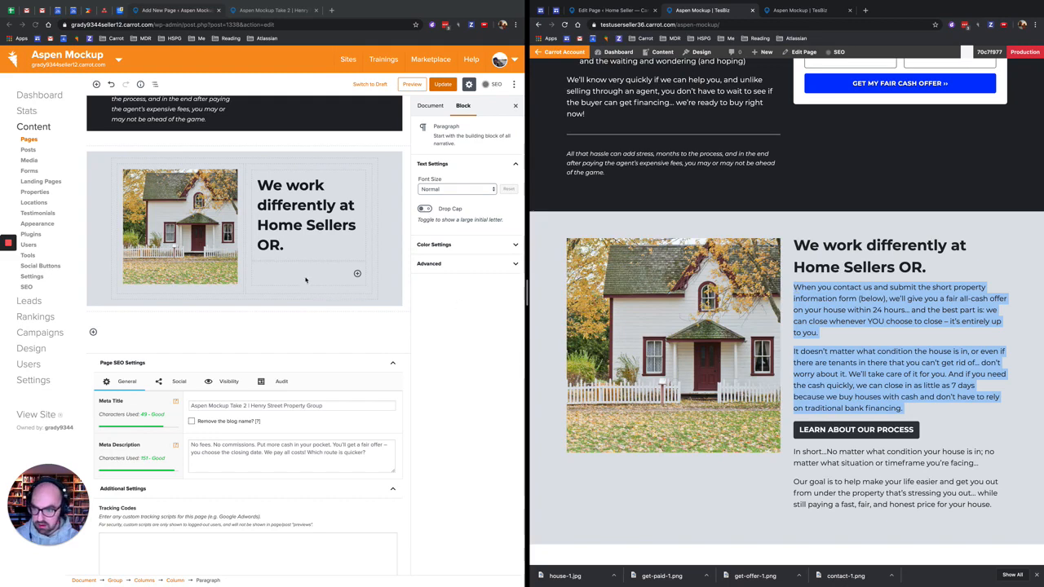
pyautogui.click(306, 279)
pyautogui.hotkey('ctrl', 'v')
# Insert a Button block below the pasted paragraphs and label it "Learn About Our Process"
pyautogui.scroll(-1, 355, 347)
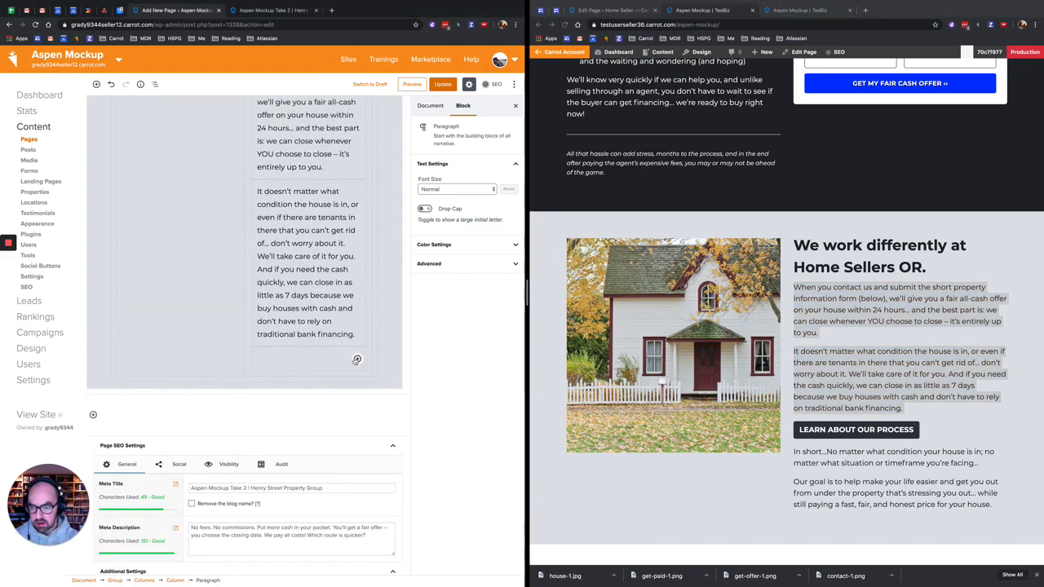
pyautogui.click(356, 361)
pyautogui.write('but')
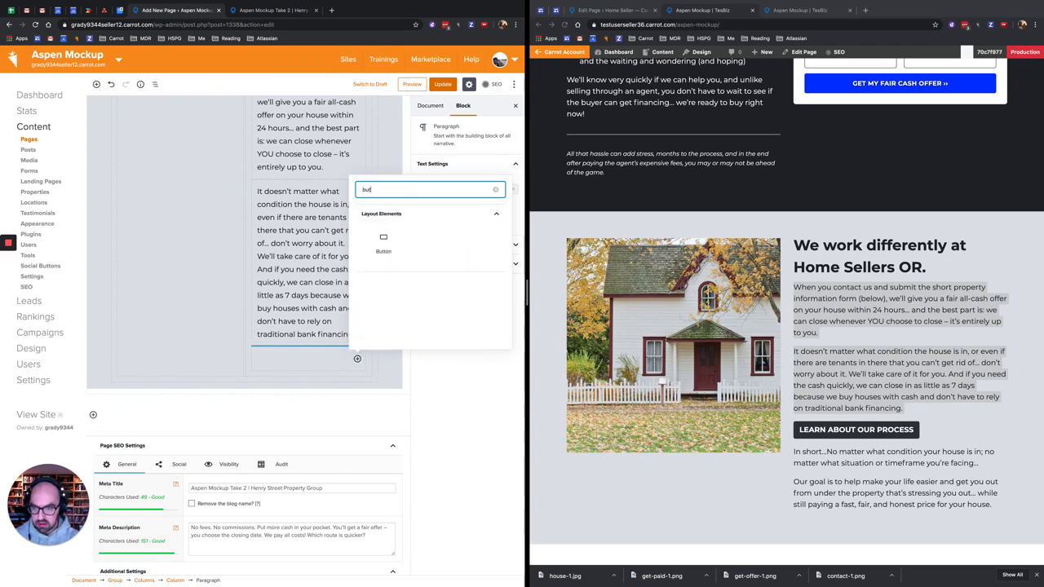
pyautogui.click(384, 238)
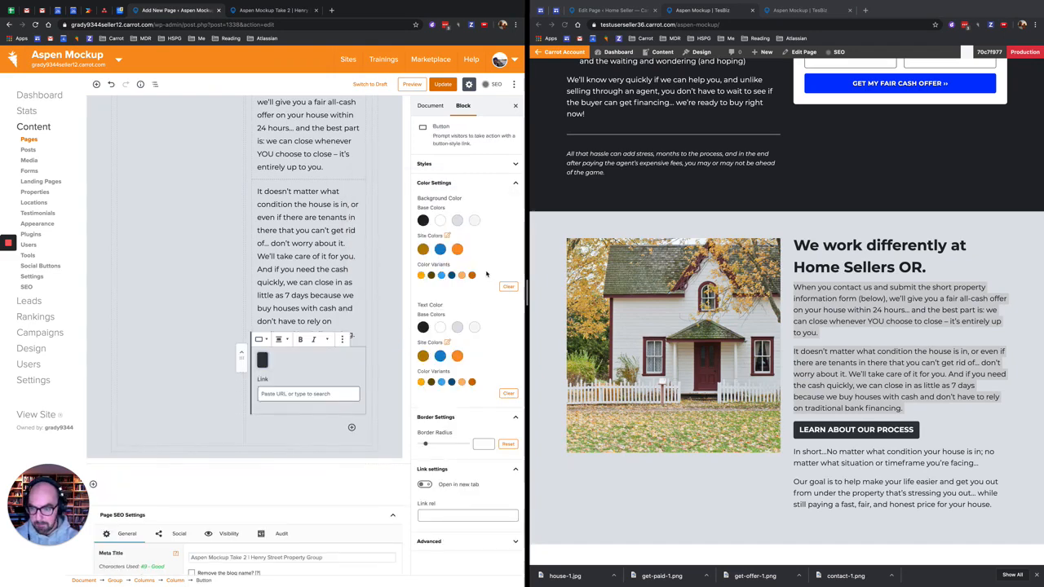
pyautogui.write('Lear')
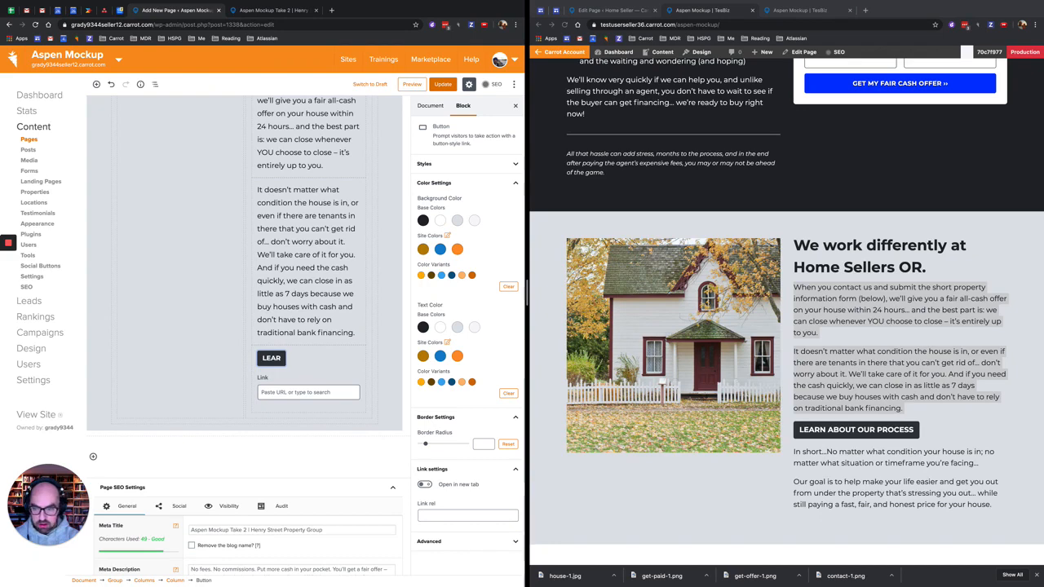
pyautogui.write('n About Our Process')
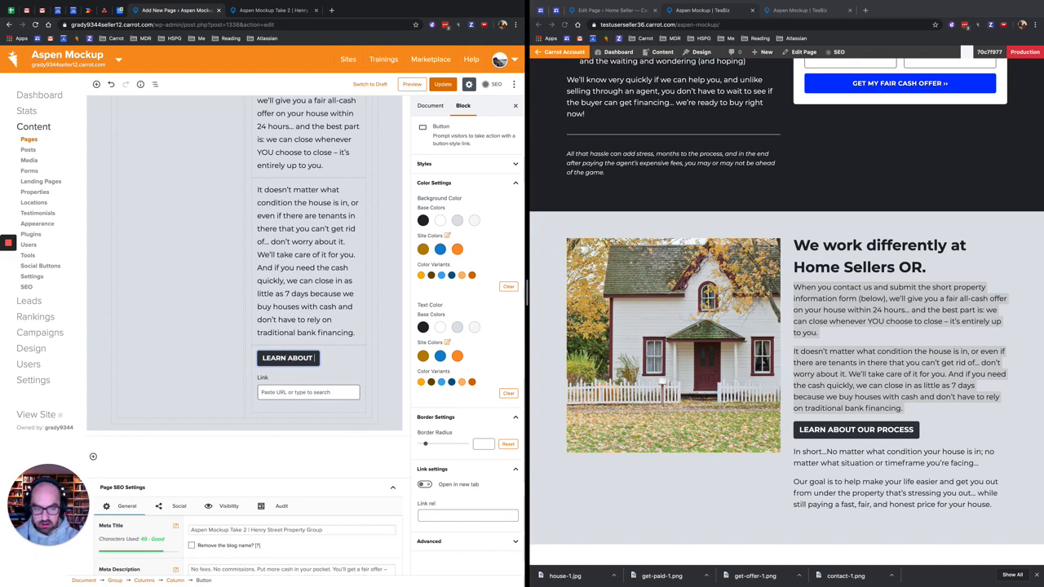
# Link the "Learn About Our Process" button to the site page found by searching for "how"
pyautogui.click(309, 393)
pyautogui.write('how')
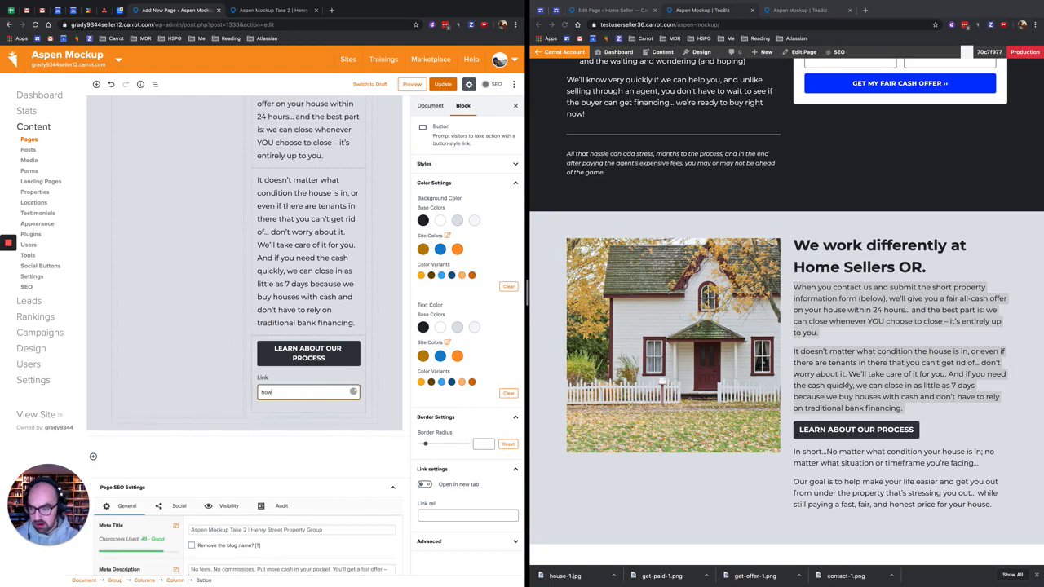
pyautogui.click(283, 423)
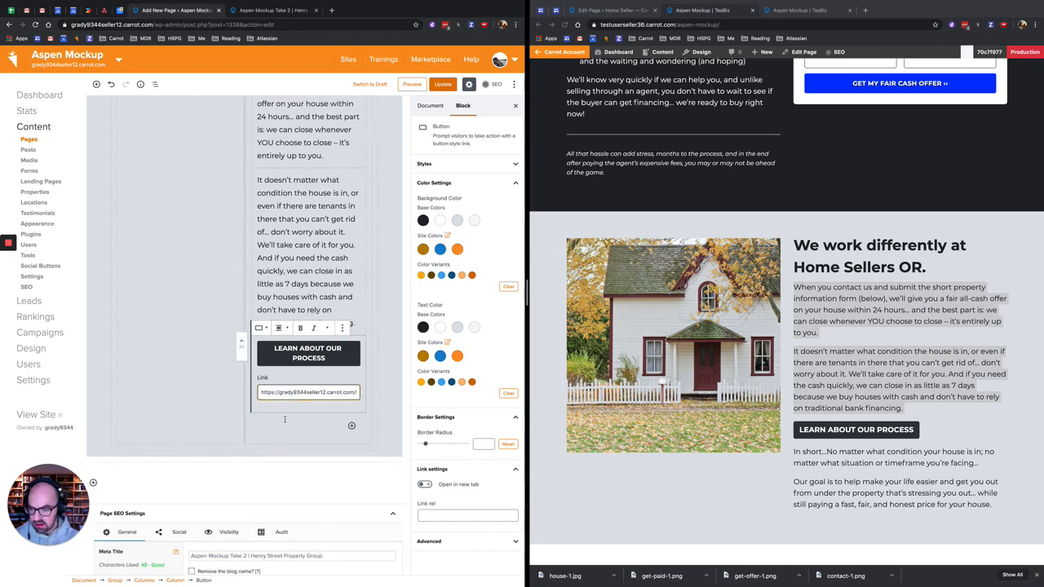
# Add a Paragraph block below the button and paste the reference's closing "In short..." and "Our goal is to help" paragraphs
pyautogui.scroll(-1, 341, 379)
pyautogui.click(352, 383)
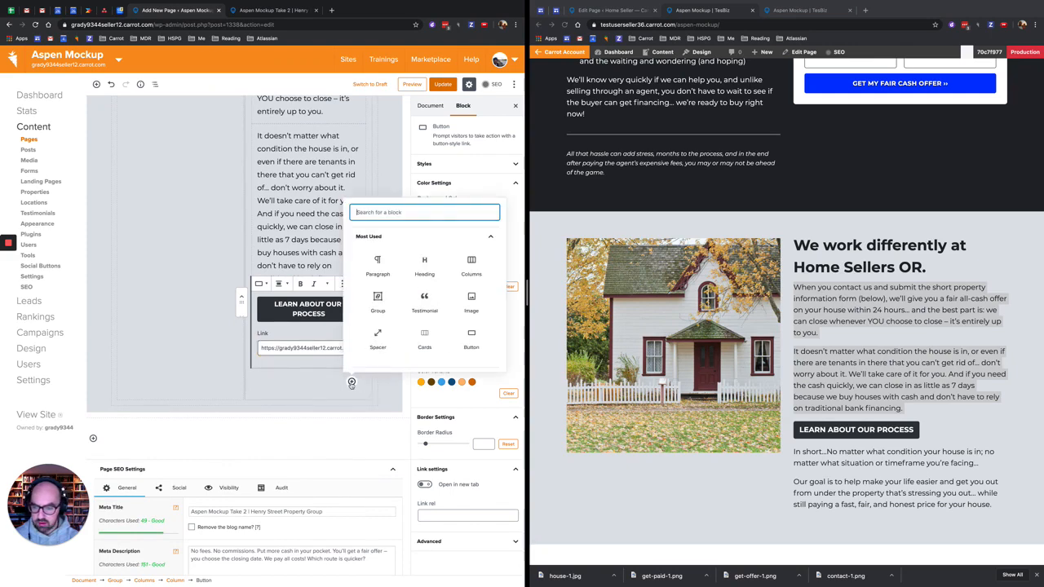
pyautogui.click(374, 266)
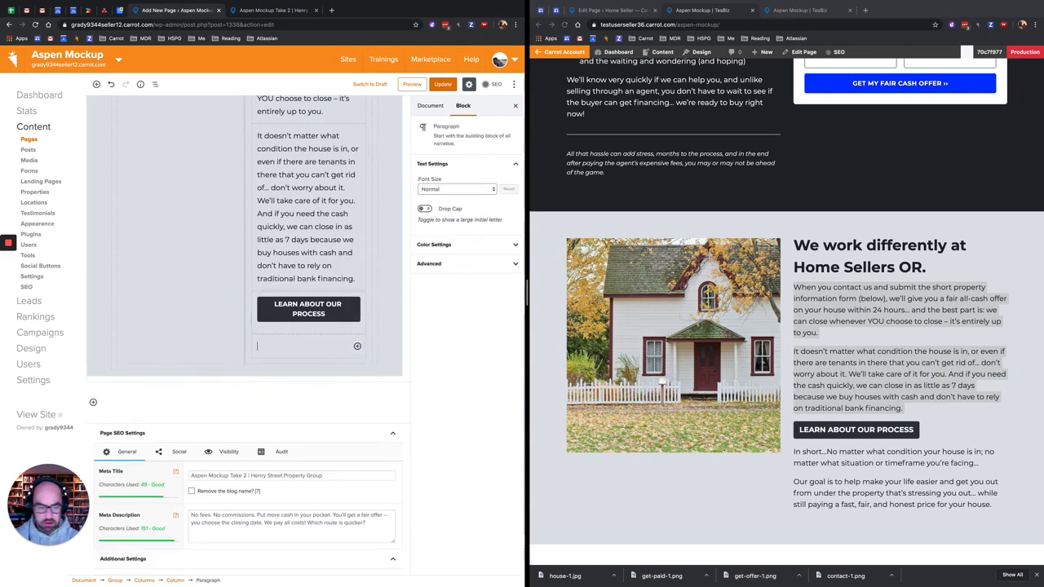
pyautogui.click(1000, 515)
pyautogui.moveTo(995, 508); pyautogui.dragTo(796, 451)
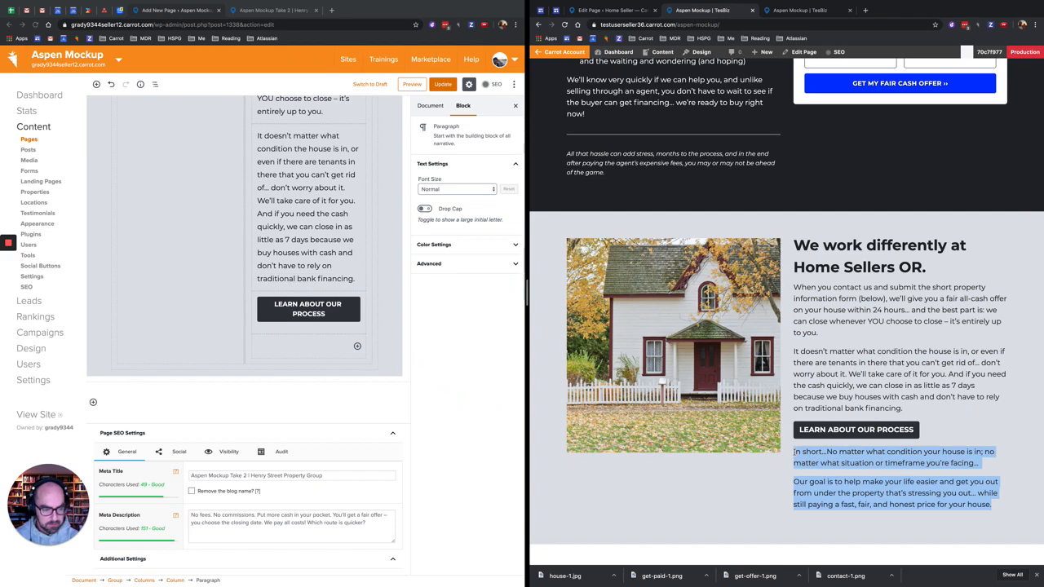
pyautogui.click(321, 349)
pyautogui.write("In short...No matter what condition your house is in; no matter what situation or timeframe you're facing... Our goal is to help make your life easier and get you out from under the property that's stressing you out... while still paying a fast, fair, and honest price for your house.")
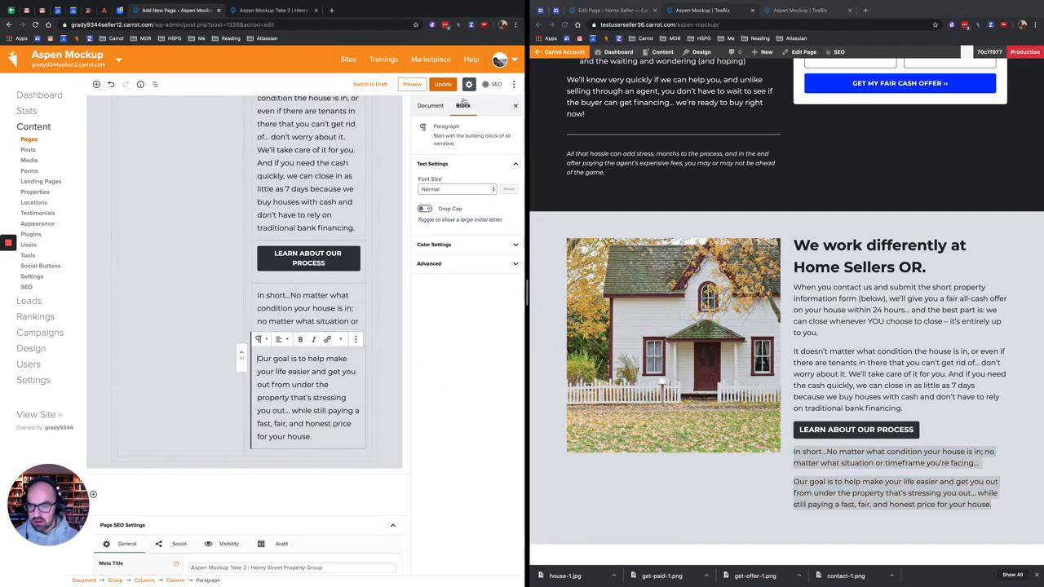
# Update the page and preview it, comparing the "We work differently" section with the reference page
pyautogui.click(442, 84)
pyautogui.scroll(1, 298, 147)
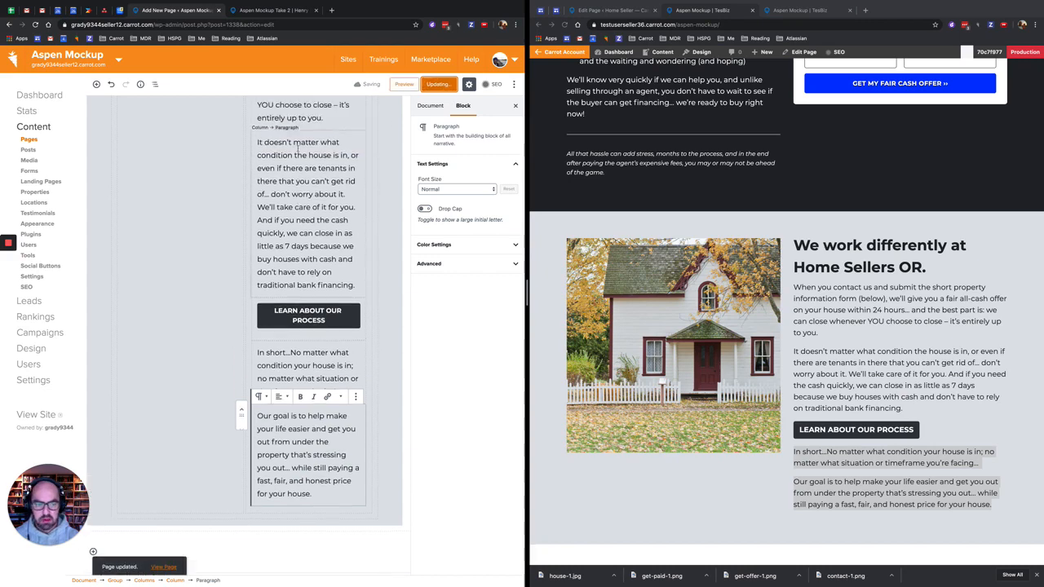
pyautogui.scroll(3, 298, 147)
pyautogui.click(406, 85)
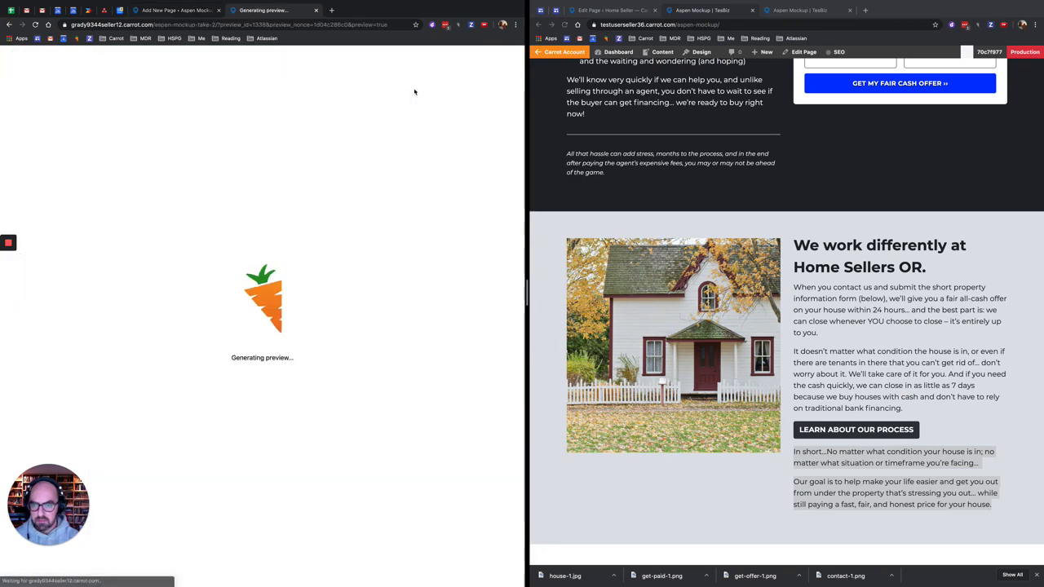
pyautogui.scroll(-3, 229, 232)
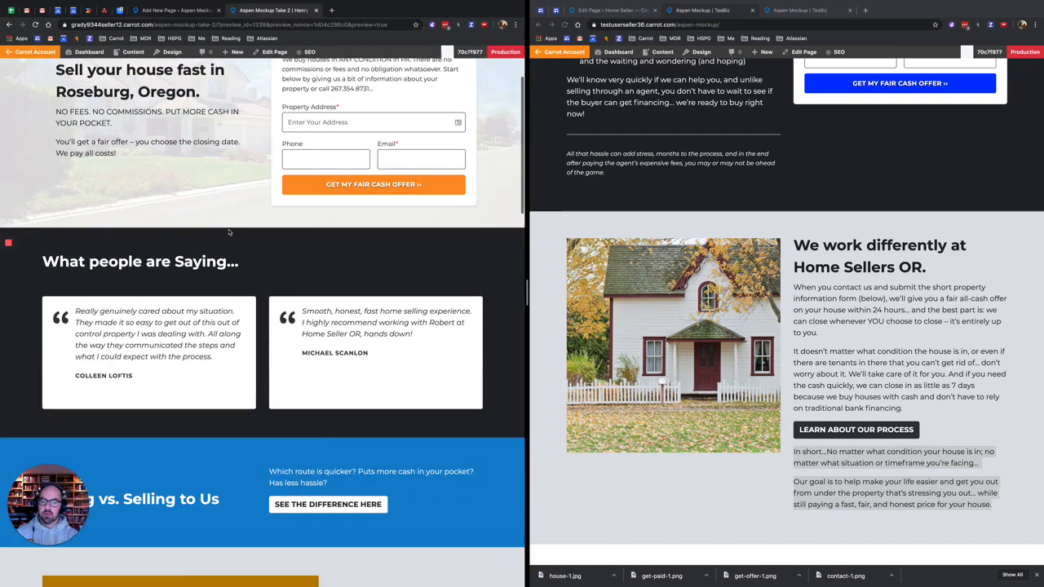
pyautogui.scroll(-15, 229, 232)
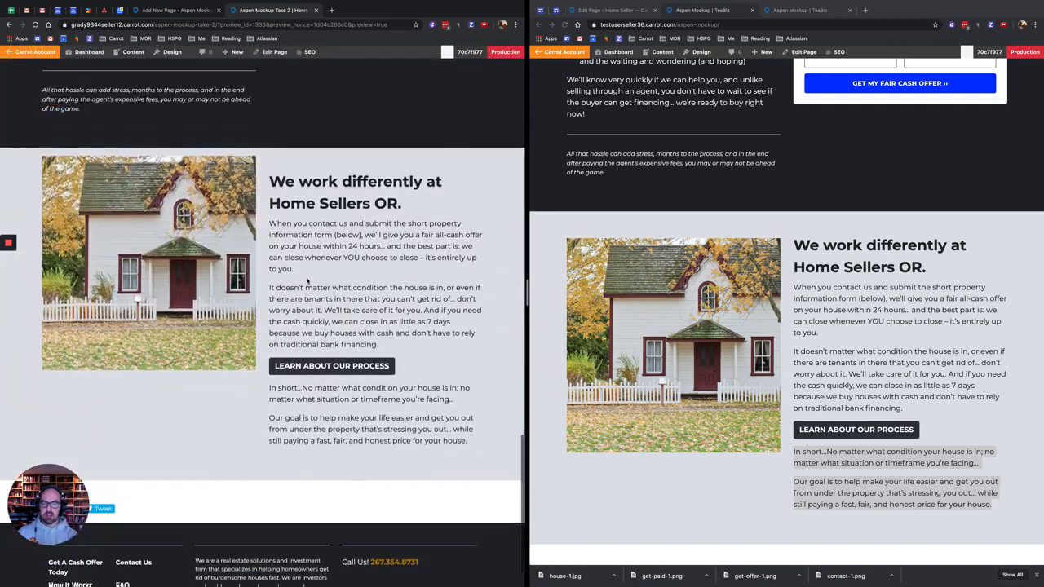
pyautogui.scroll(1, 307, 280)
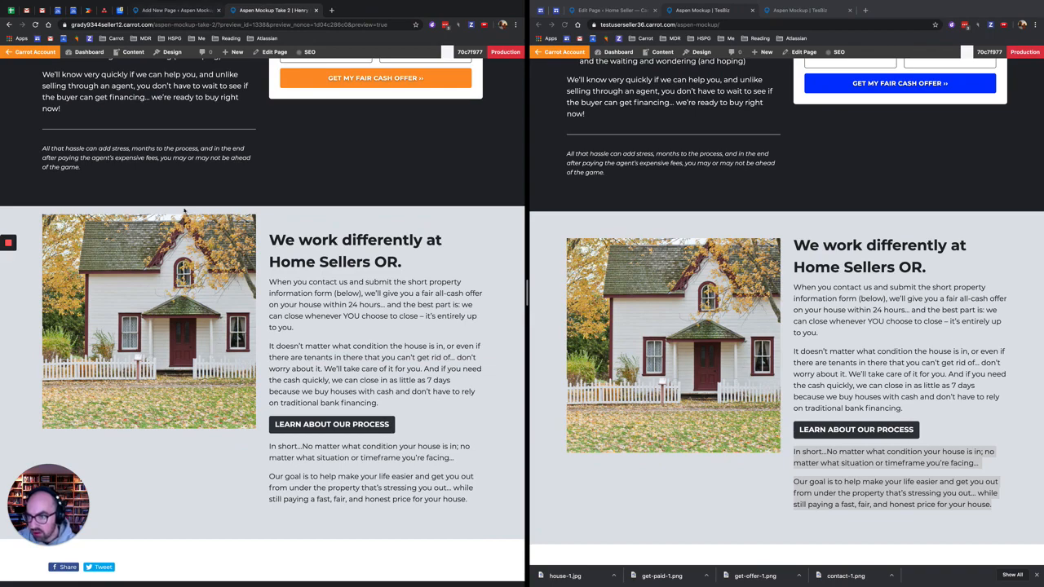
# Return to the page editor and add a Spacer block below the light grey section with a height of 50 pixels
pyautogui.click(153, 10)
pyautogui.scroll(-2, 182, 284)
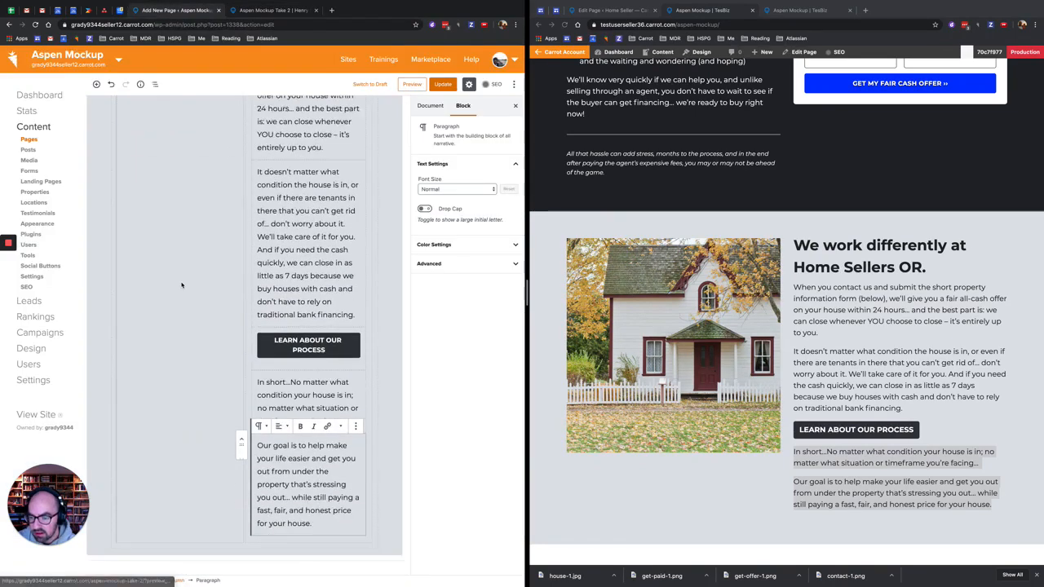
pyautogui.scroll(3, 182, 284)
pyautogui.click(279, 237)
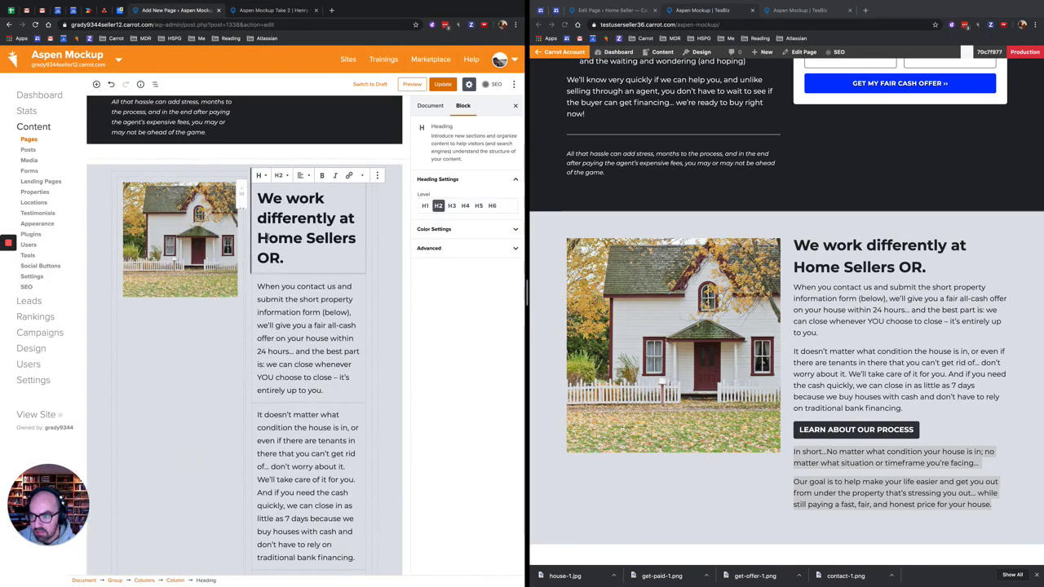
pyautogui.scroll(-7, 268, 238)
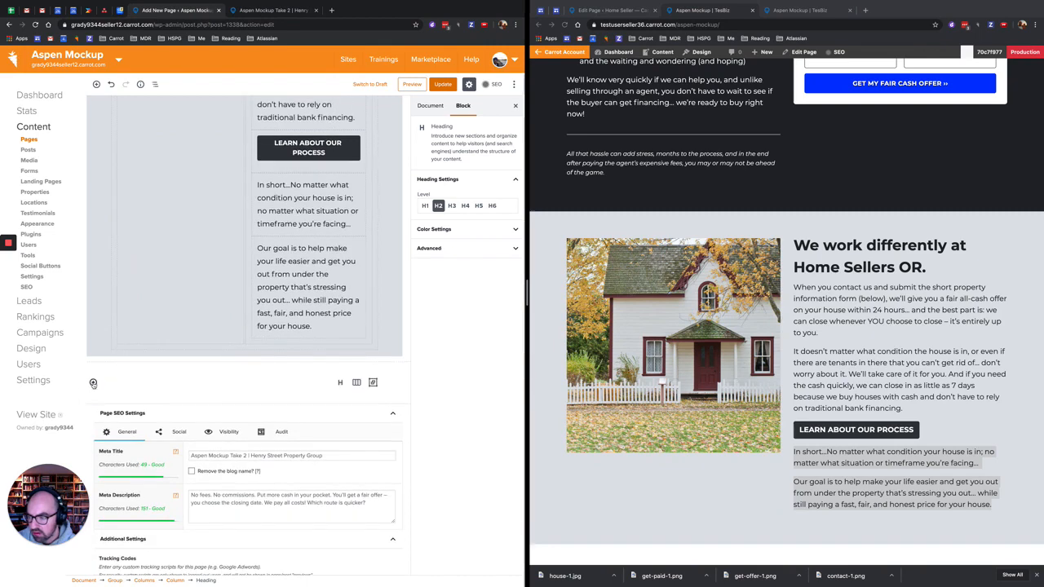
pyautogui.click(93, 382)
pyautogui.write('spacer')
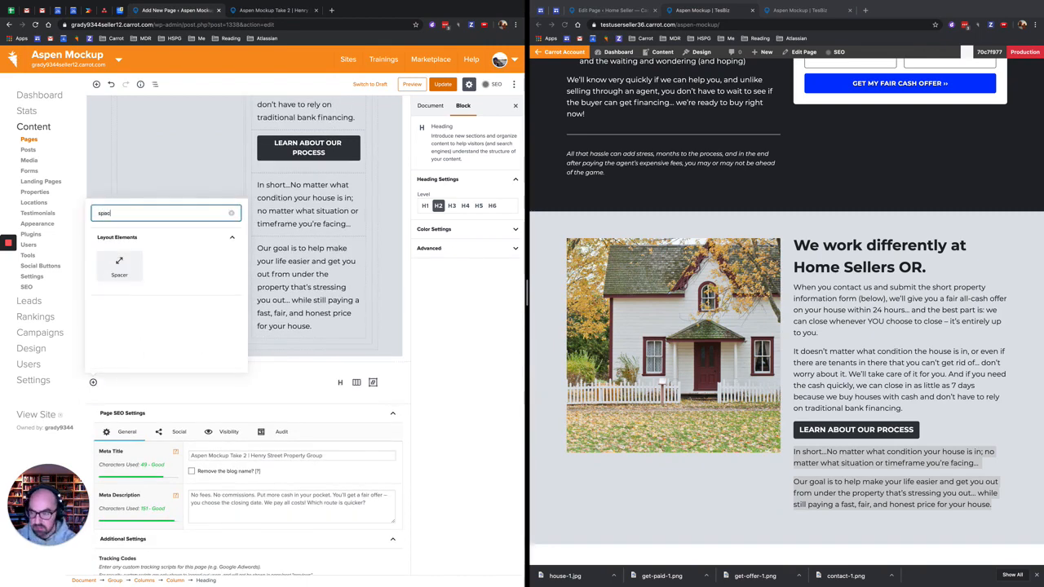
pyautogui.click(119, 266)
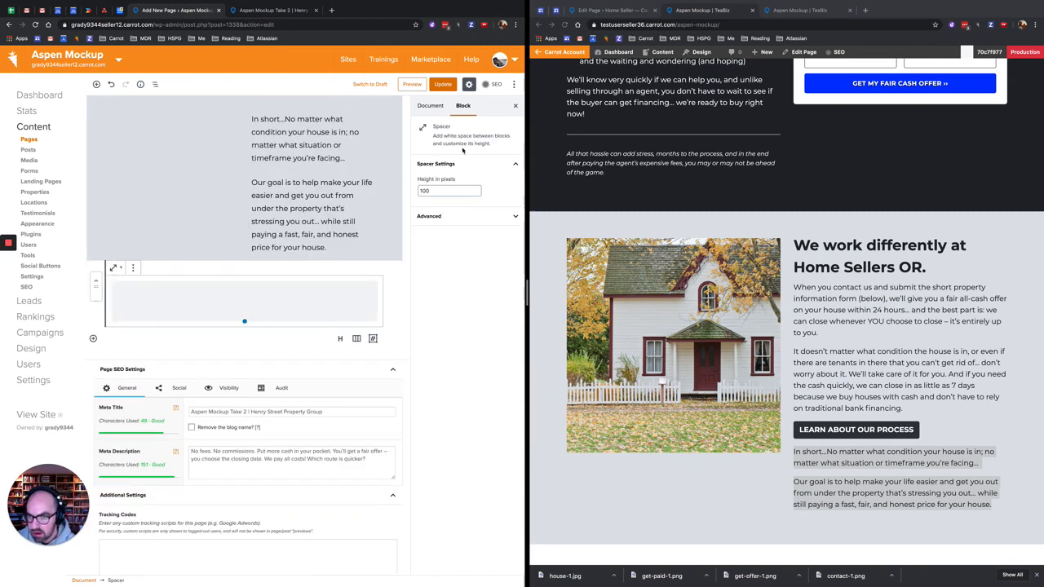
pyautogui.doubleClick(437, 189)
pyautogui.write('50')
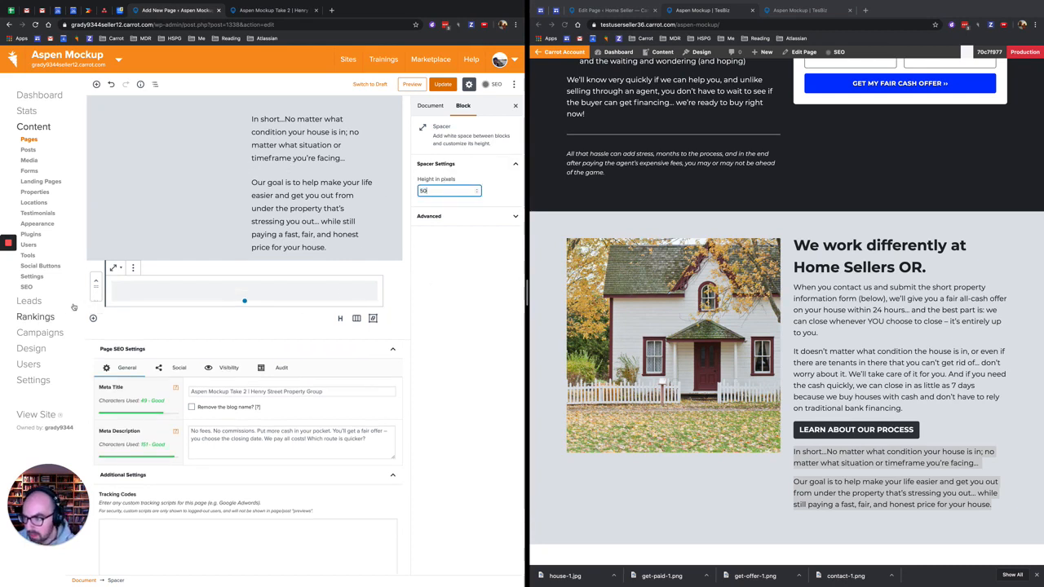
# Move the 50-pixel Spacer block up into the light grey group, above the columns with the house image and text
pyautogui.moveTo(167, 135); pyautogui.dragTo(296, 163)
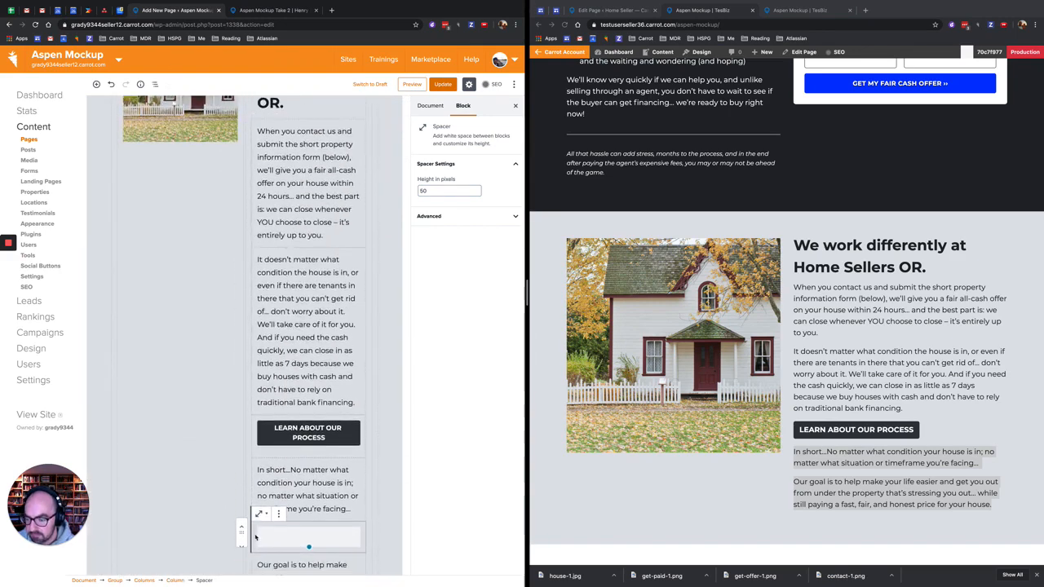
pyautogui.moveTo(241, 532); pyautogui.dragTo(273, 172)
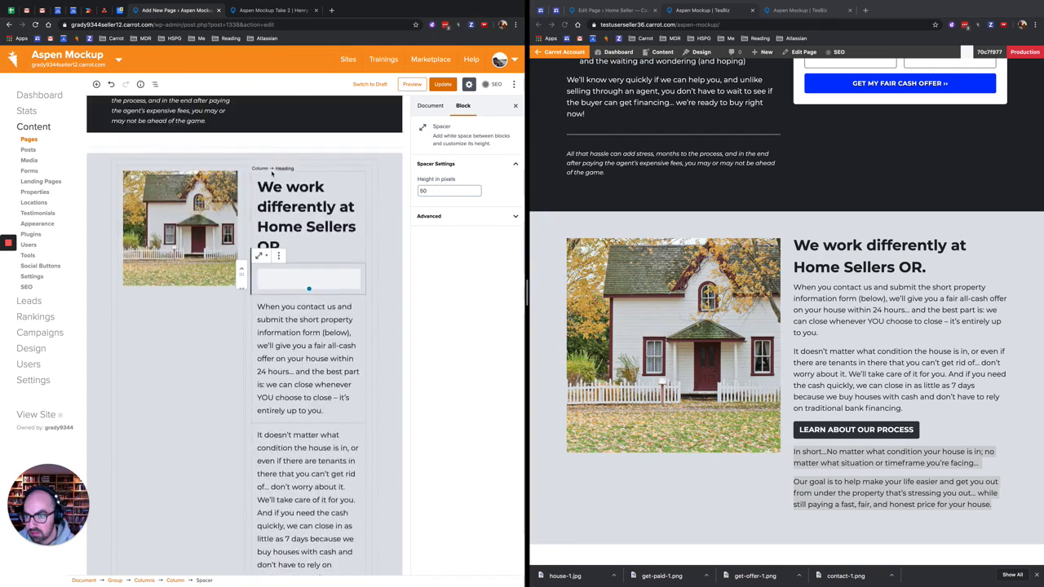
pyautogui.moveTo(242, 346); pyautogui.dragTo(224, 238)
pyautogui.scroll(-2, 224, 239)
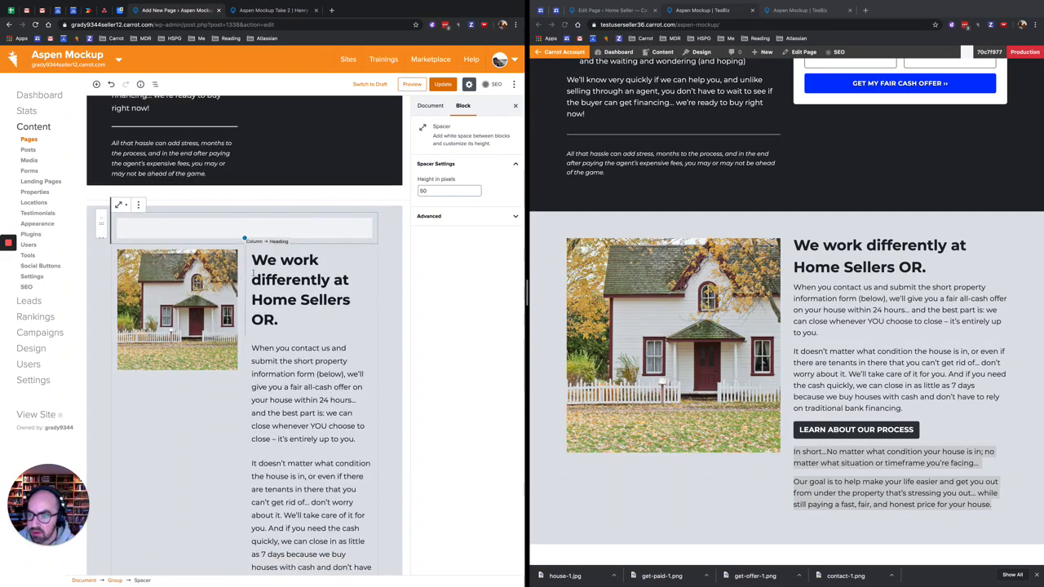
pyautogui.scroll(1, 245, 245)
# Enable Remove Top Margin for the "We work differently at Home Sellers OR." heading
pyautogui.click(320, 244)
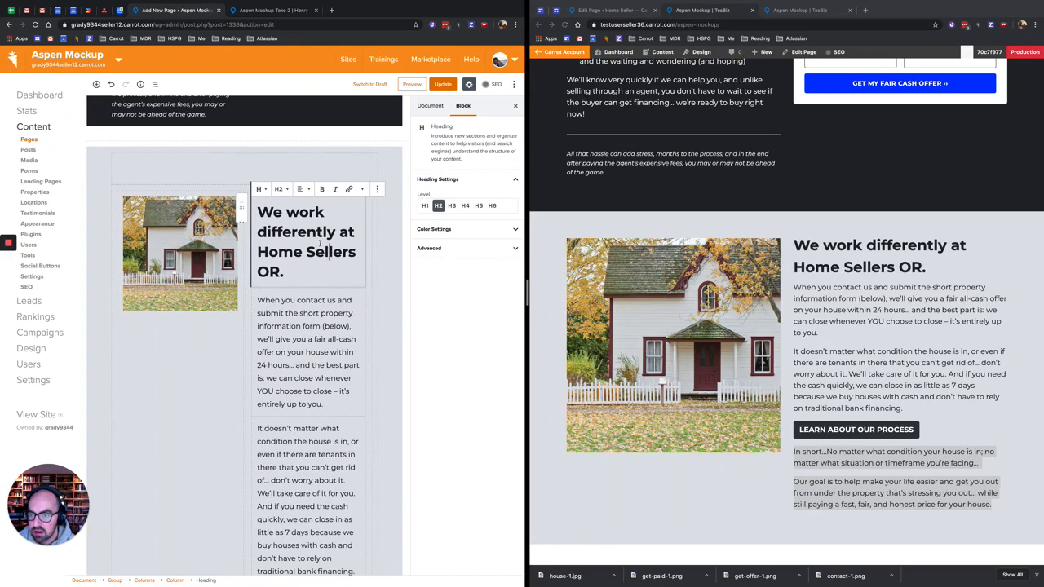
pyautogui.click(487, 250)
pyautogui.click(424, 385)
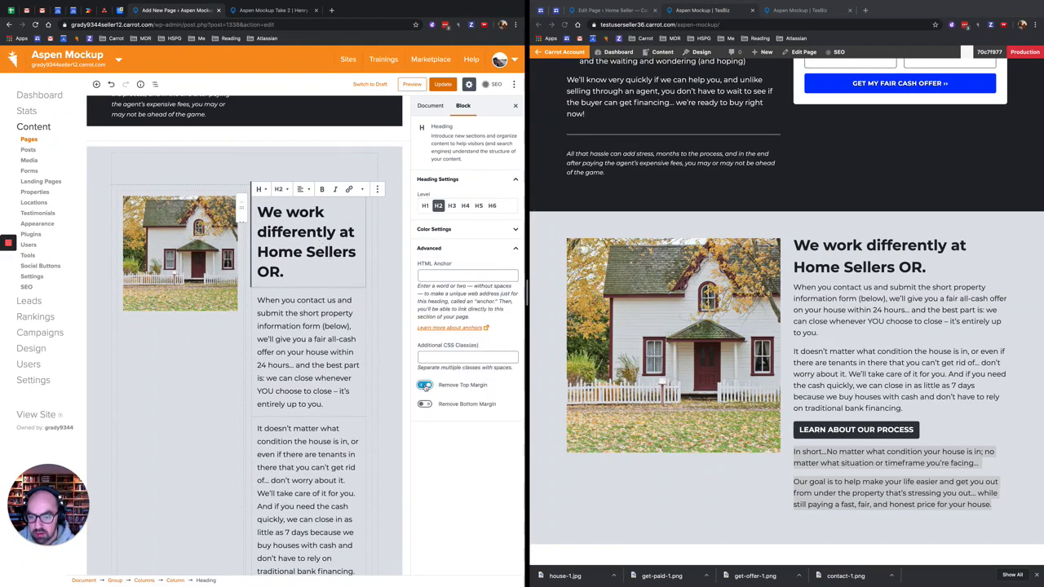
# Update the page and preview it, comparing the hero through the "We're ready to give you a fair offer" section with the reference
pyautogui.click(448, 84)
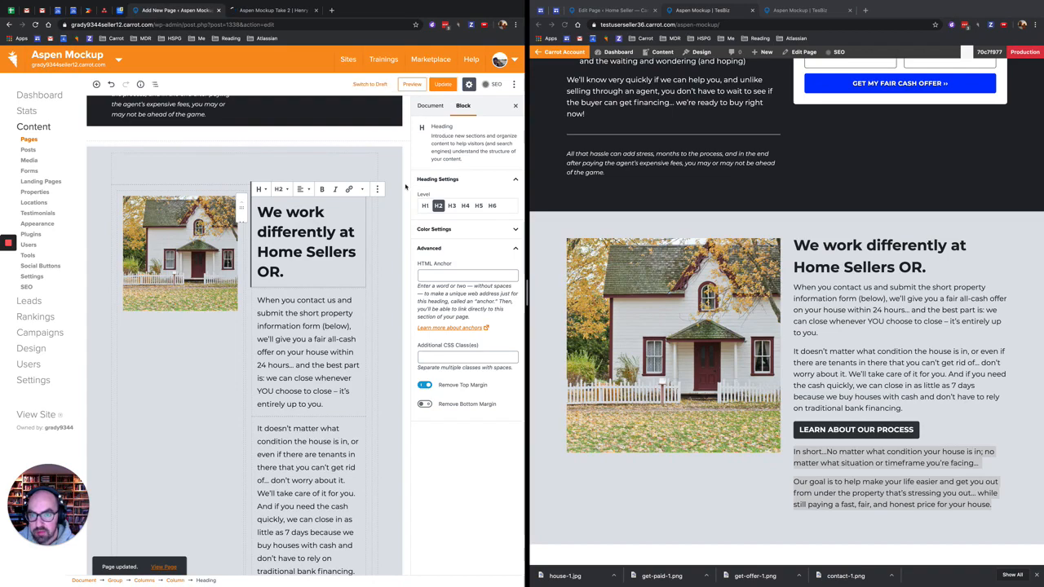
pyautogui.click(416, 86)
pyautogui.scroll(10, 744, 243)
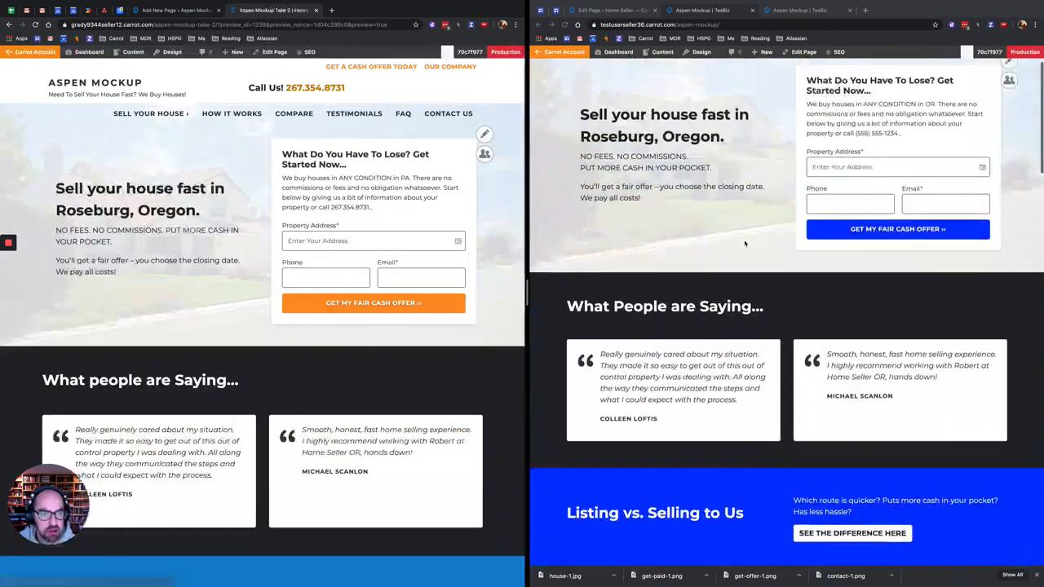
pyautogui.scroll(2, 744, 243)
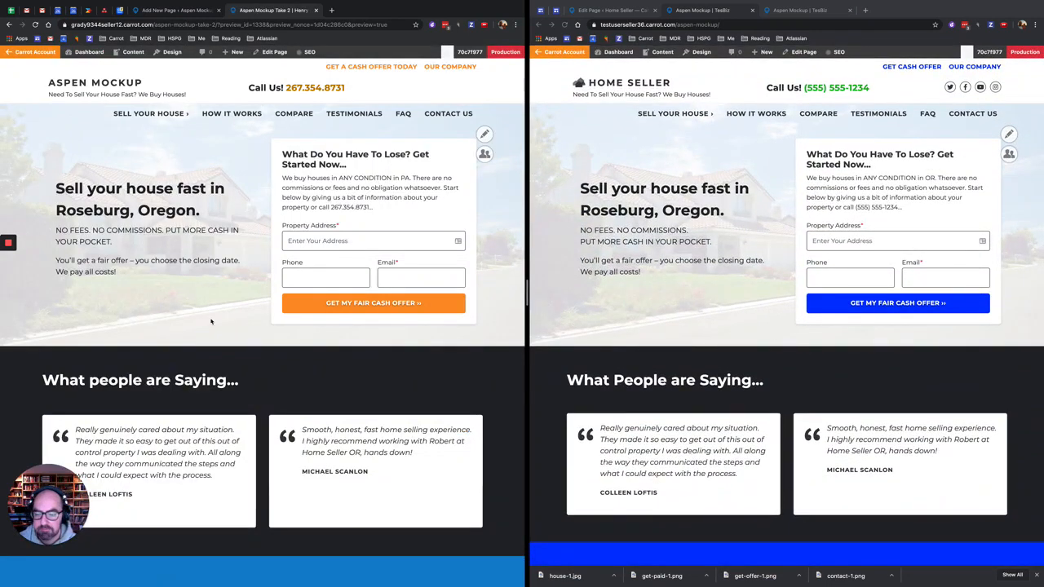
pyautogui.scroll(-2, 545, 303)
pyautogui.scroll(-2, 364, 317)
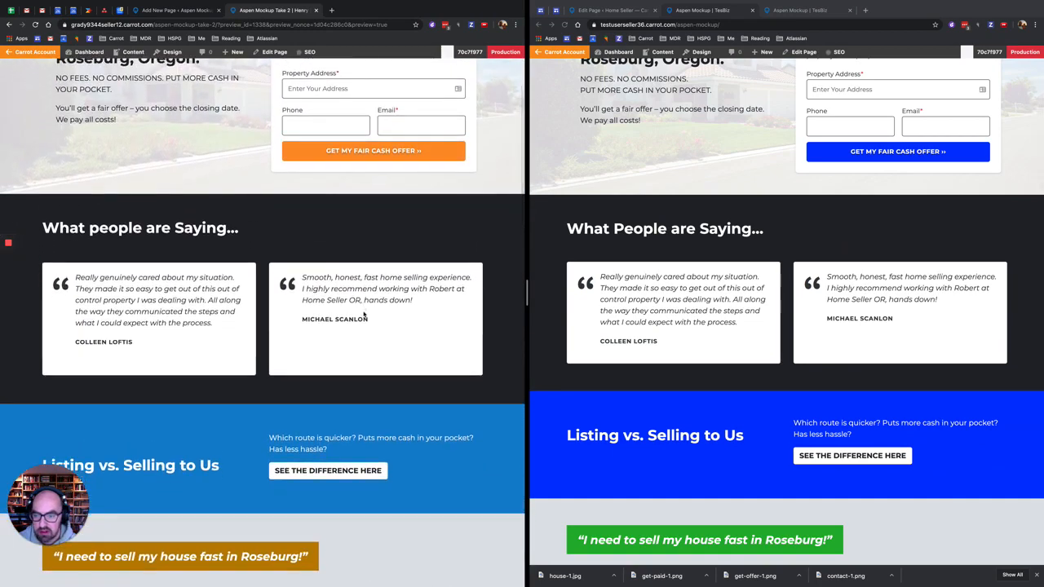
pyautogui.scroll(-3, 401, 323)
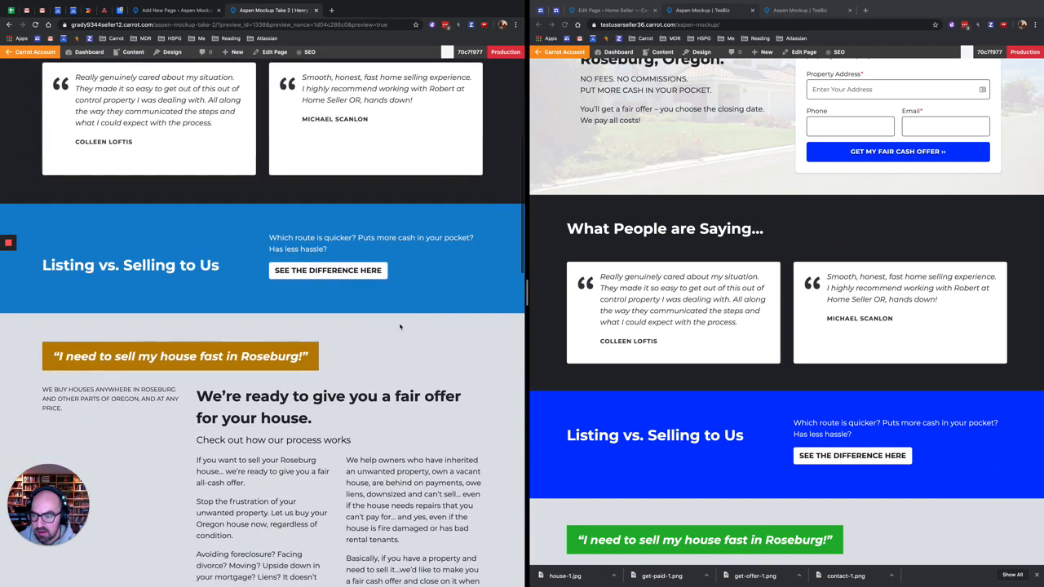
pyautogui.scroll(-3, 647, 357)
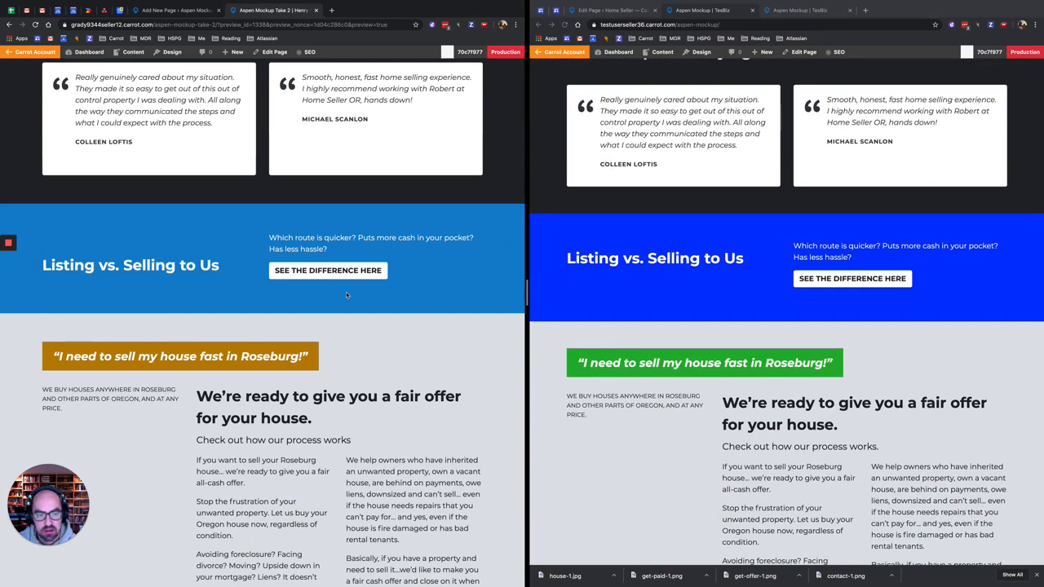
pyautogui.scroll(-3, 346, 292)
pyautogui.scroll(-2, 674, 425)
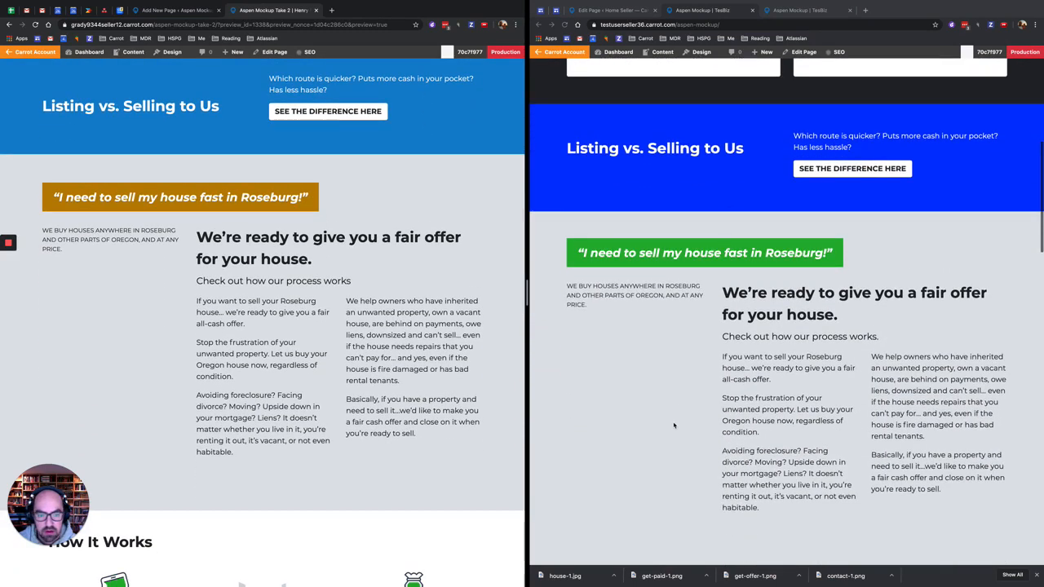
pyautogui.scroll(-2, 674, 426)
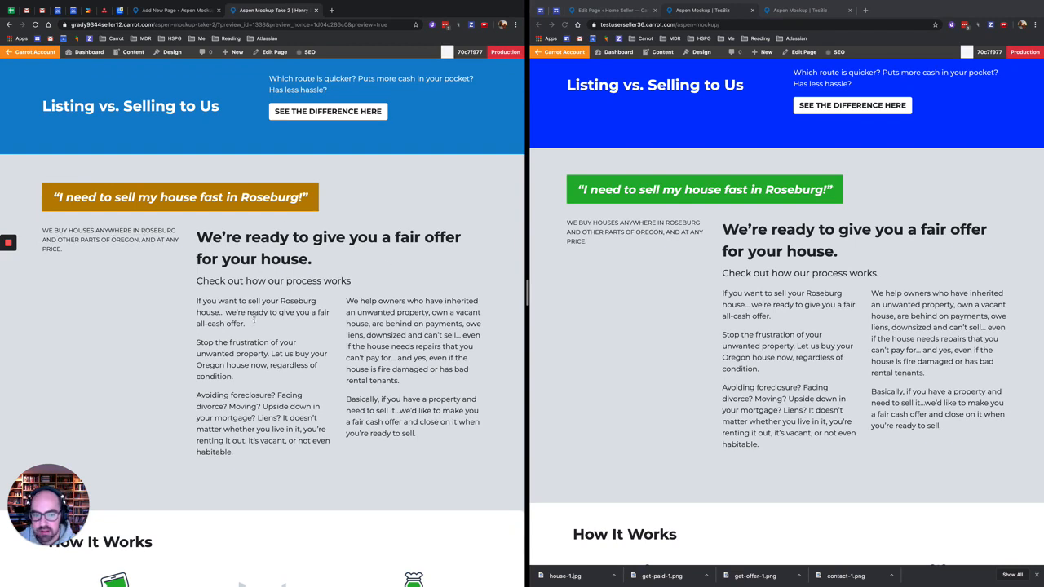
# Compare "How It Works" through "We work differently" with the reference, and examine the reference's remaining "We help property owners" section
pyautogui.scroll(-5, 254, 320)
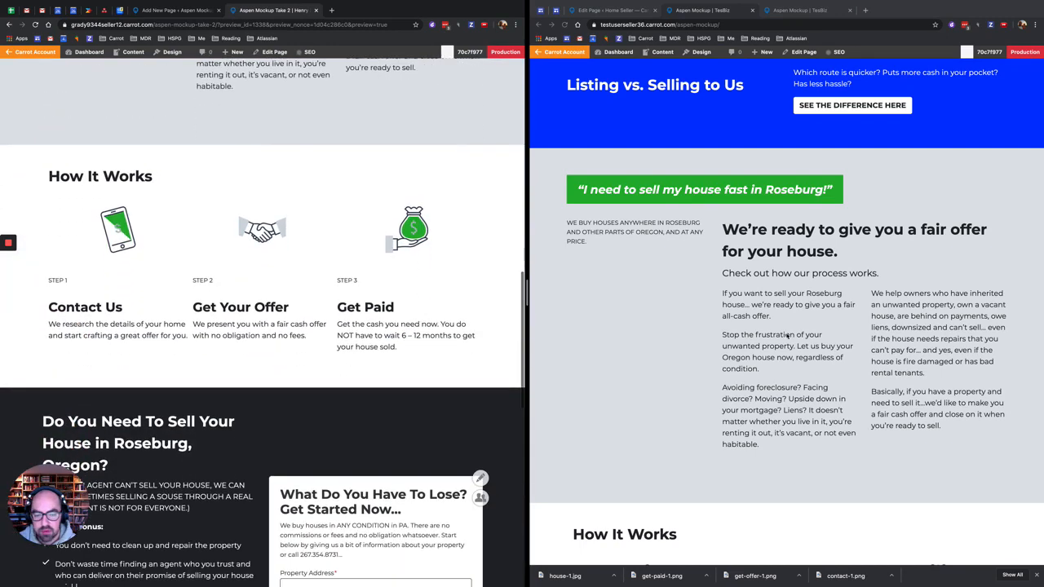
pyautogui.scroll(-5, 788, 336)
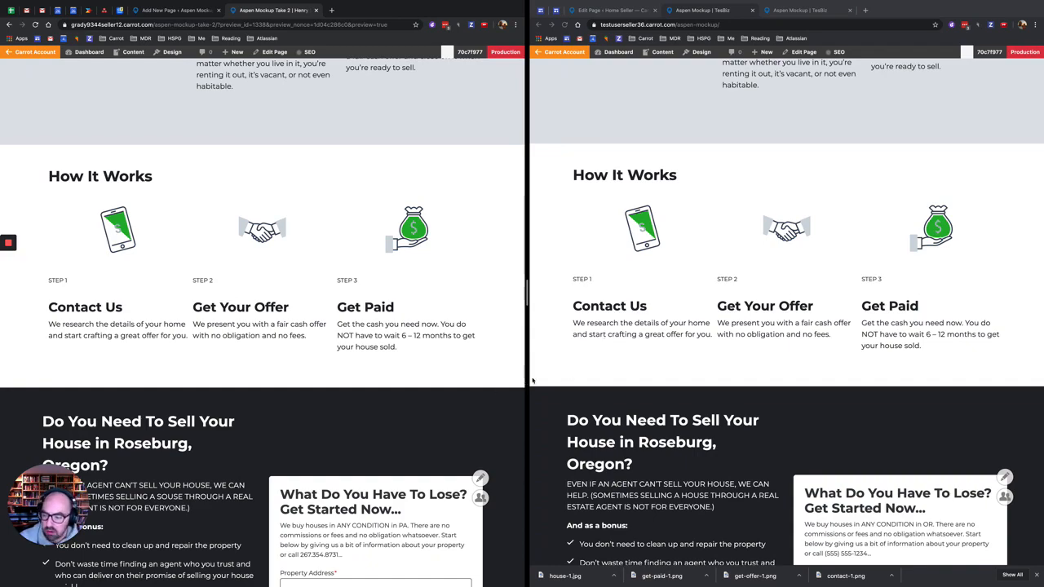
pyautogui.scroll(-5, 467, 383)
pyautogui.scroll(4, 467, 383)
pyautogui.scroll(-3, 467, 384)
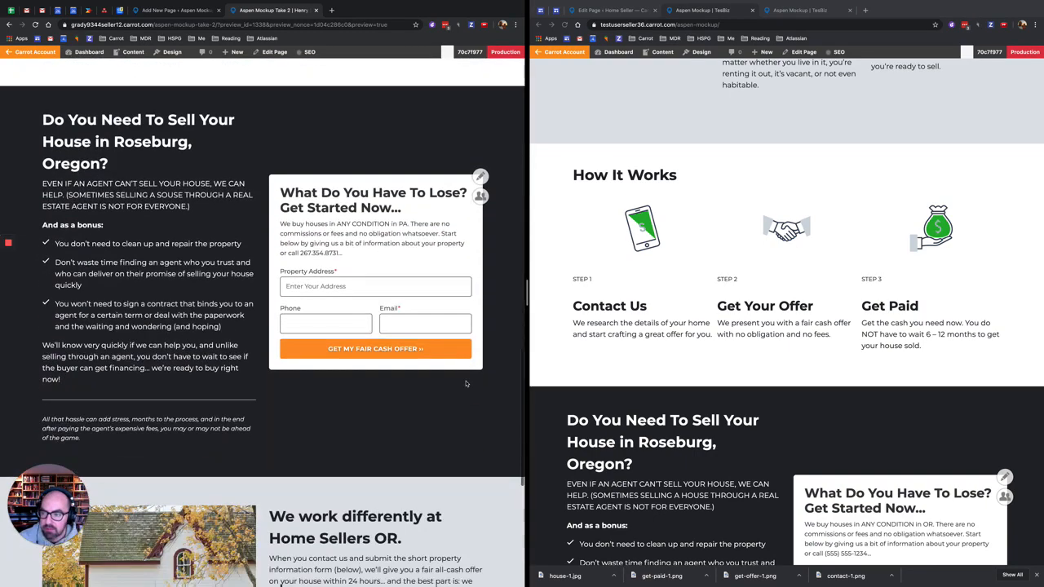
pyautogui.scroll(-4, 729, 426)
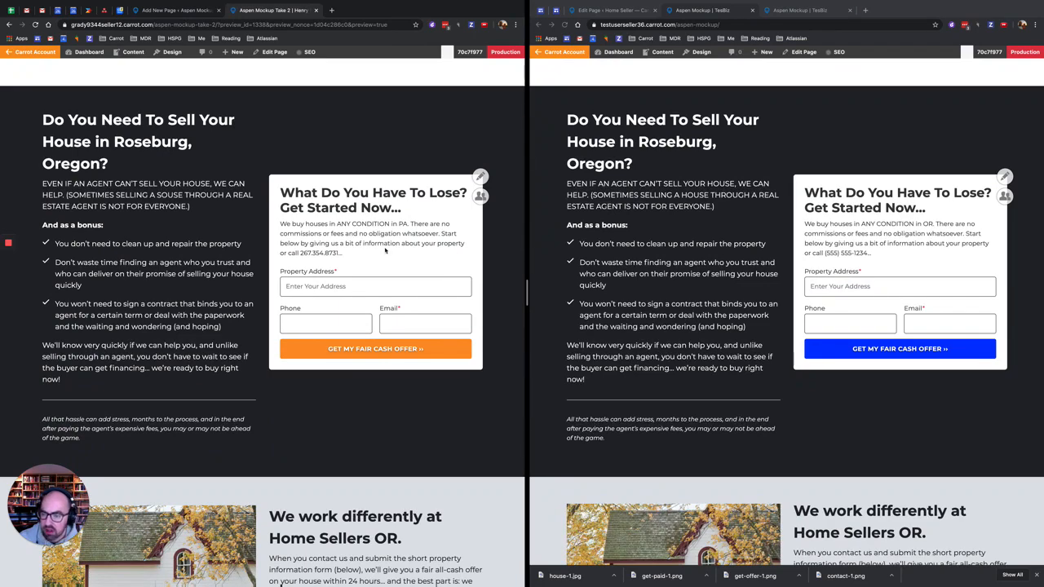
pyautogui.scroll(-4, 636, 352)
pyautogui.scroll(-1, 395, 409)
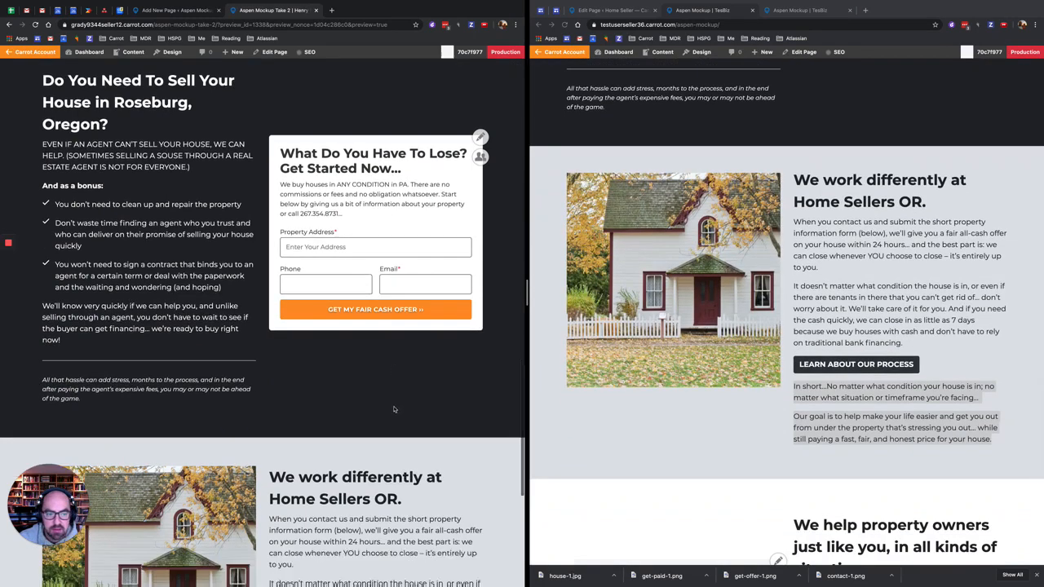
pyautogui.scroll(-4, 394, 408)
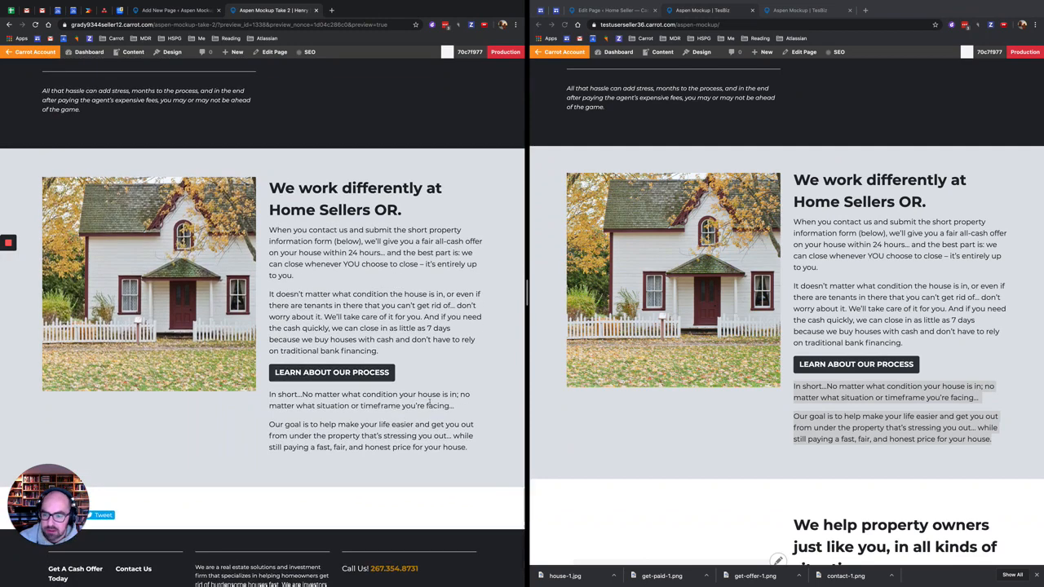
pyautogui.click(704, 412)
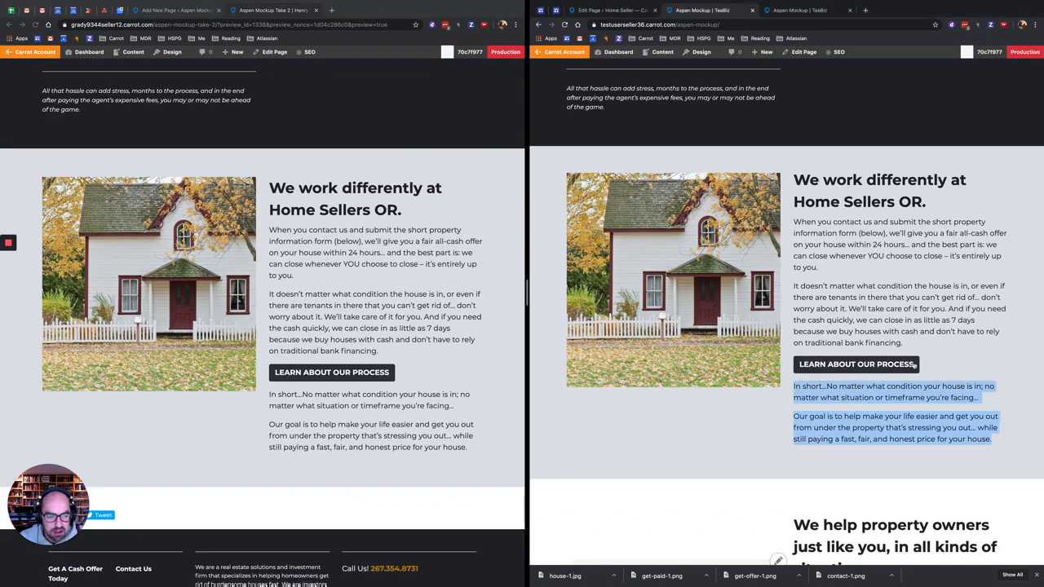
pyautogui.scroll(-1, 331, 372)
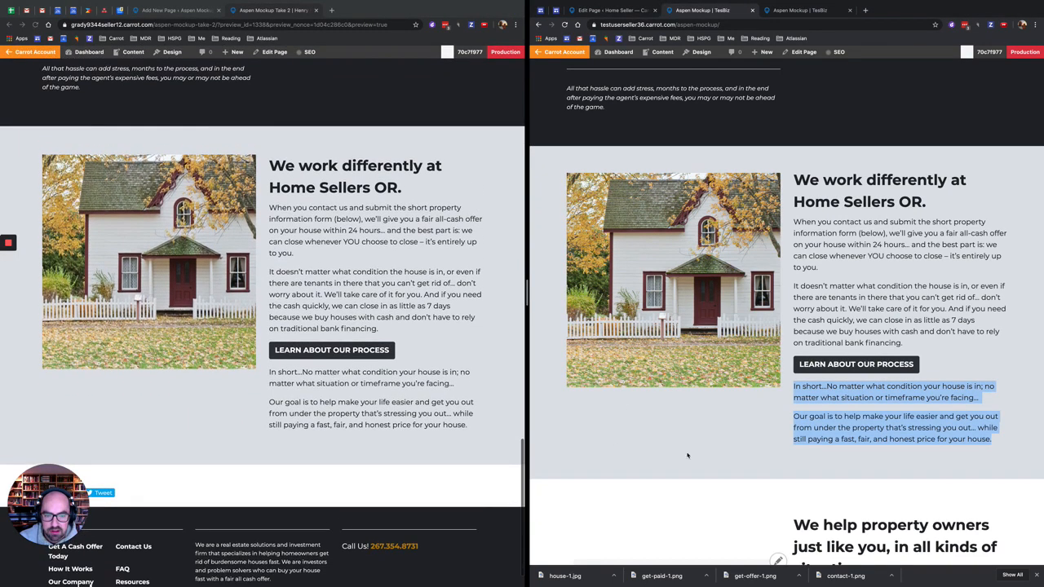
pyautogui.scroll(-4, 700, 296)
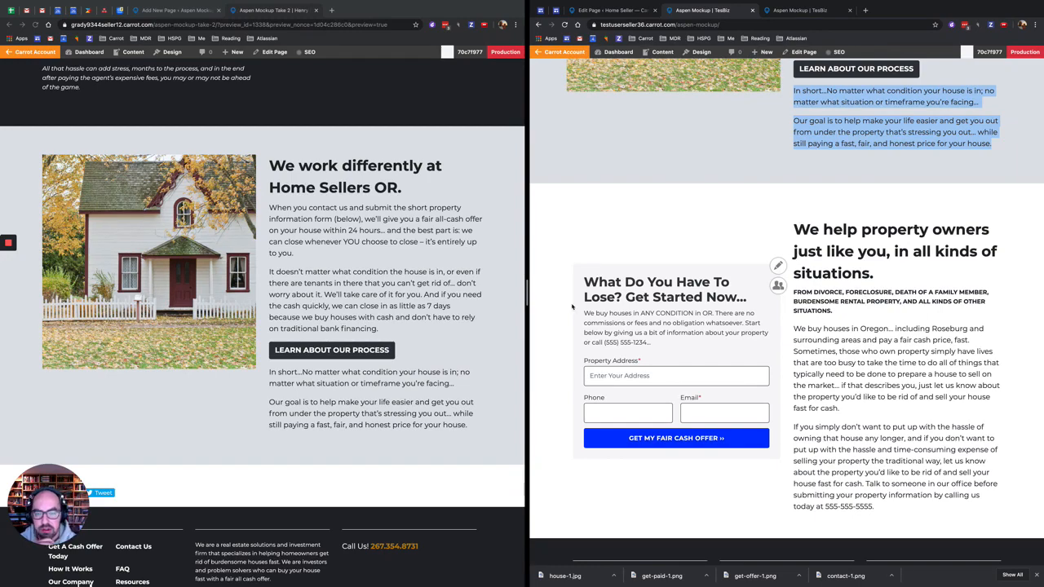
# Review the testimonials and "Listing vs. Selling to Us" sections side by side on the preview and the reference page
pyautogui.scroll(15, 416, 267)
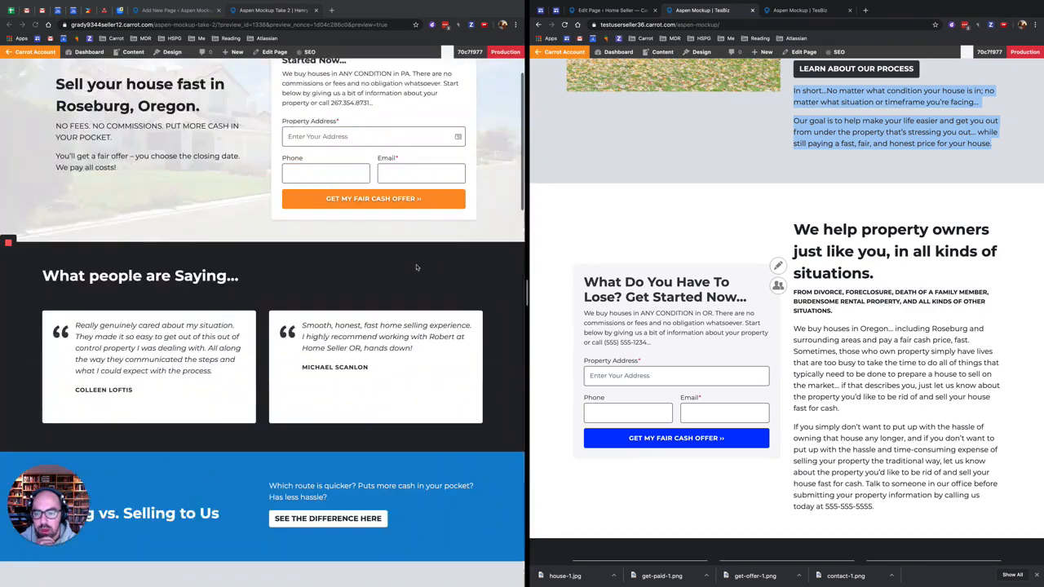
pyautogui.scroll(-3, 416, 265)
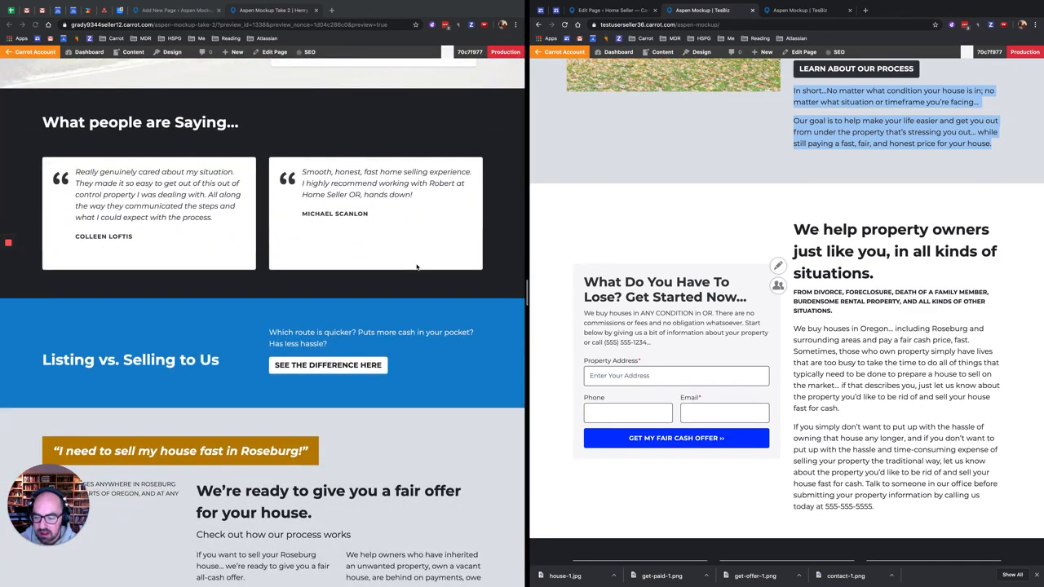
pyautogui.scroll(-2, 416, 267)
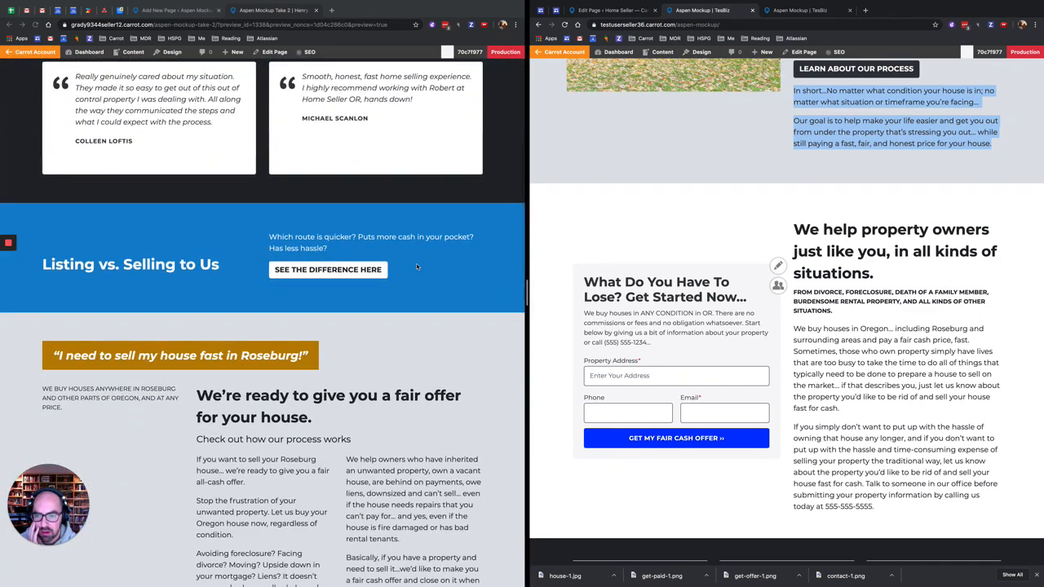
pyautogui.scroll(15, 1021, 414)
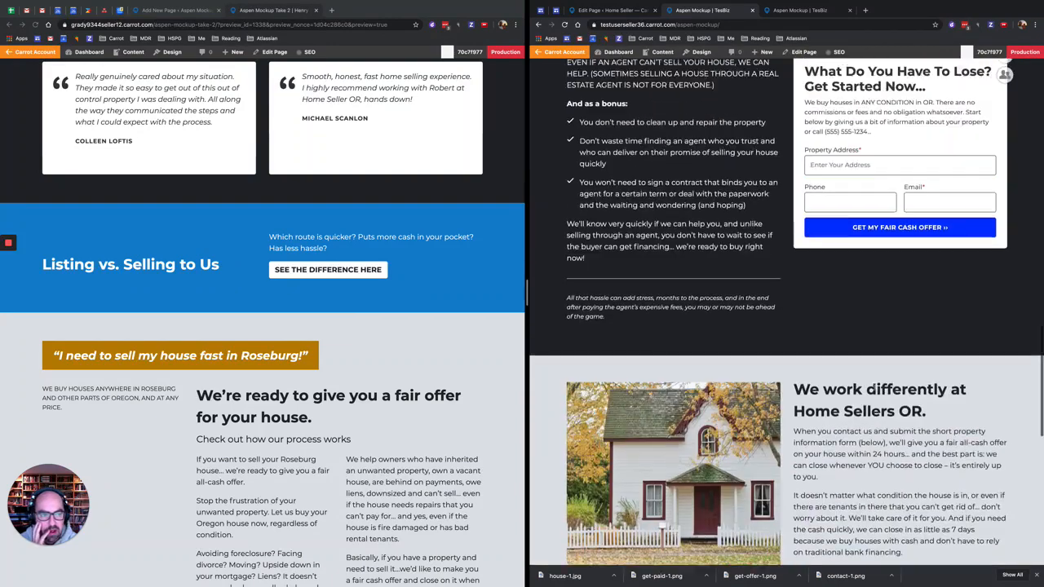
pyautogui.scroll(10, 873, 390)
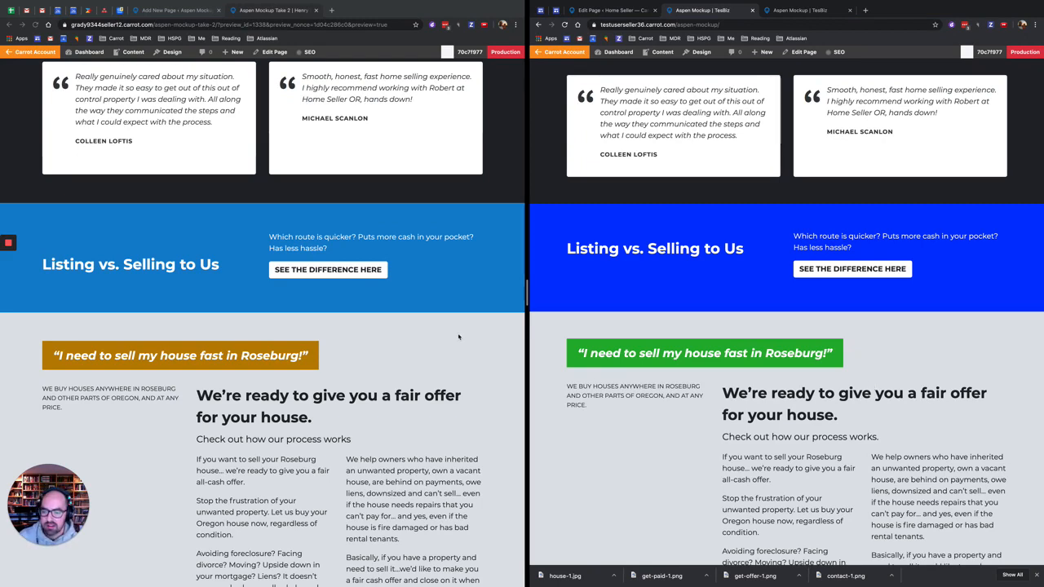
pyautogui.moveTo(10, 243)
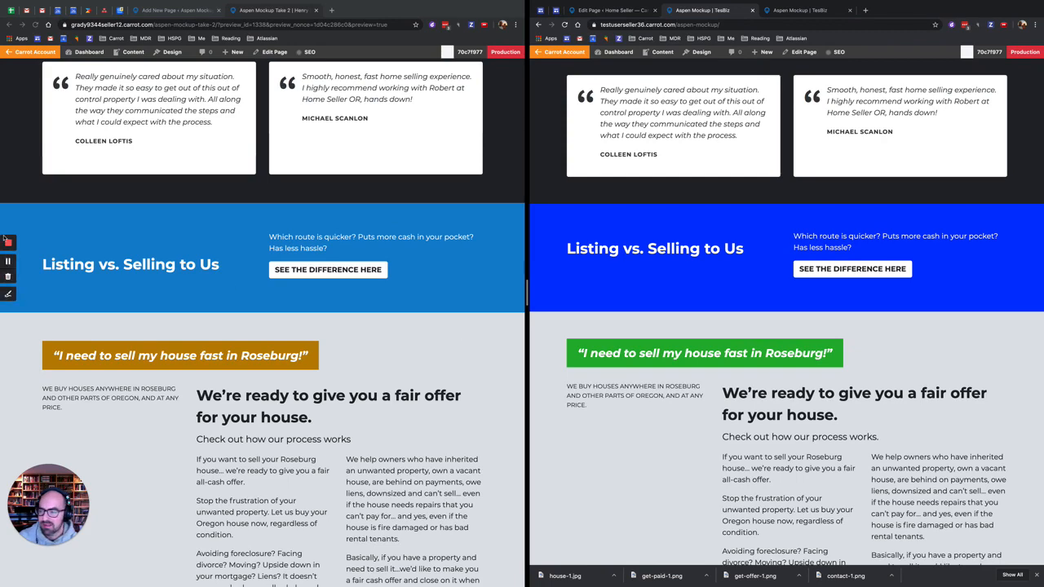